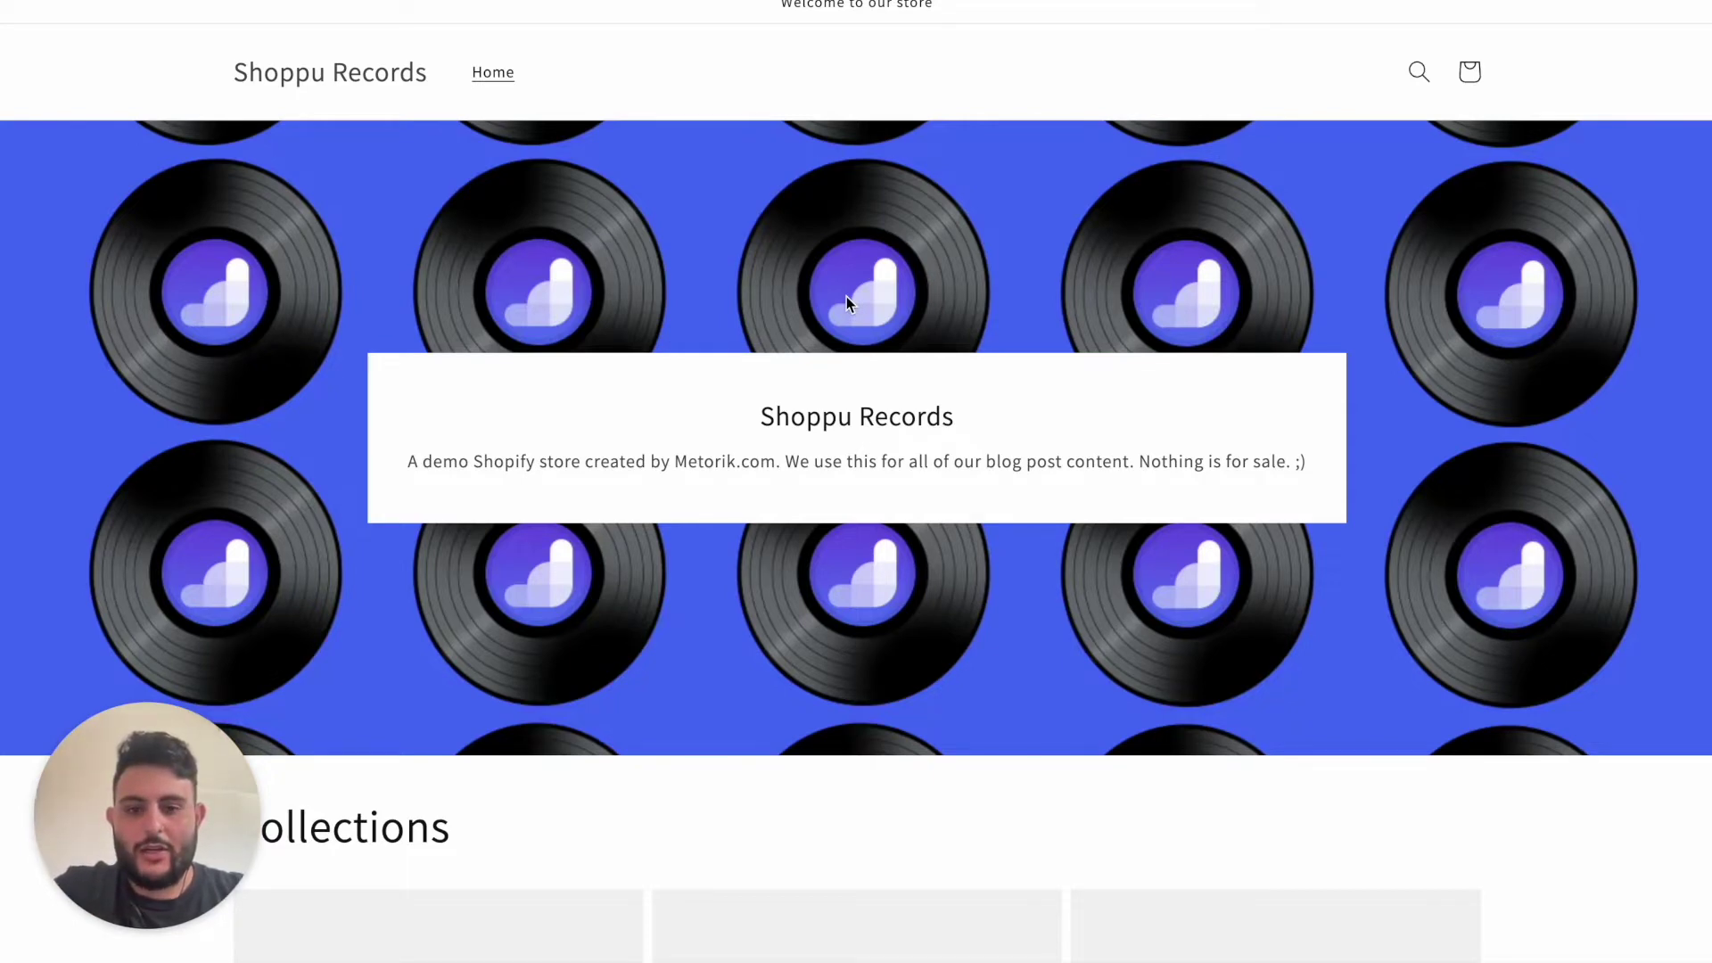
Skim the Metorik Shopify Collections article, then return to the Shoppu Records storefront tab
scroll(847, 296, down, 5)
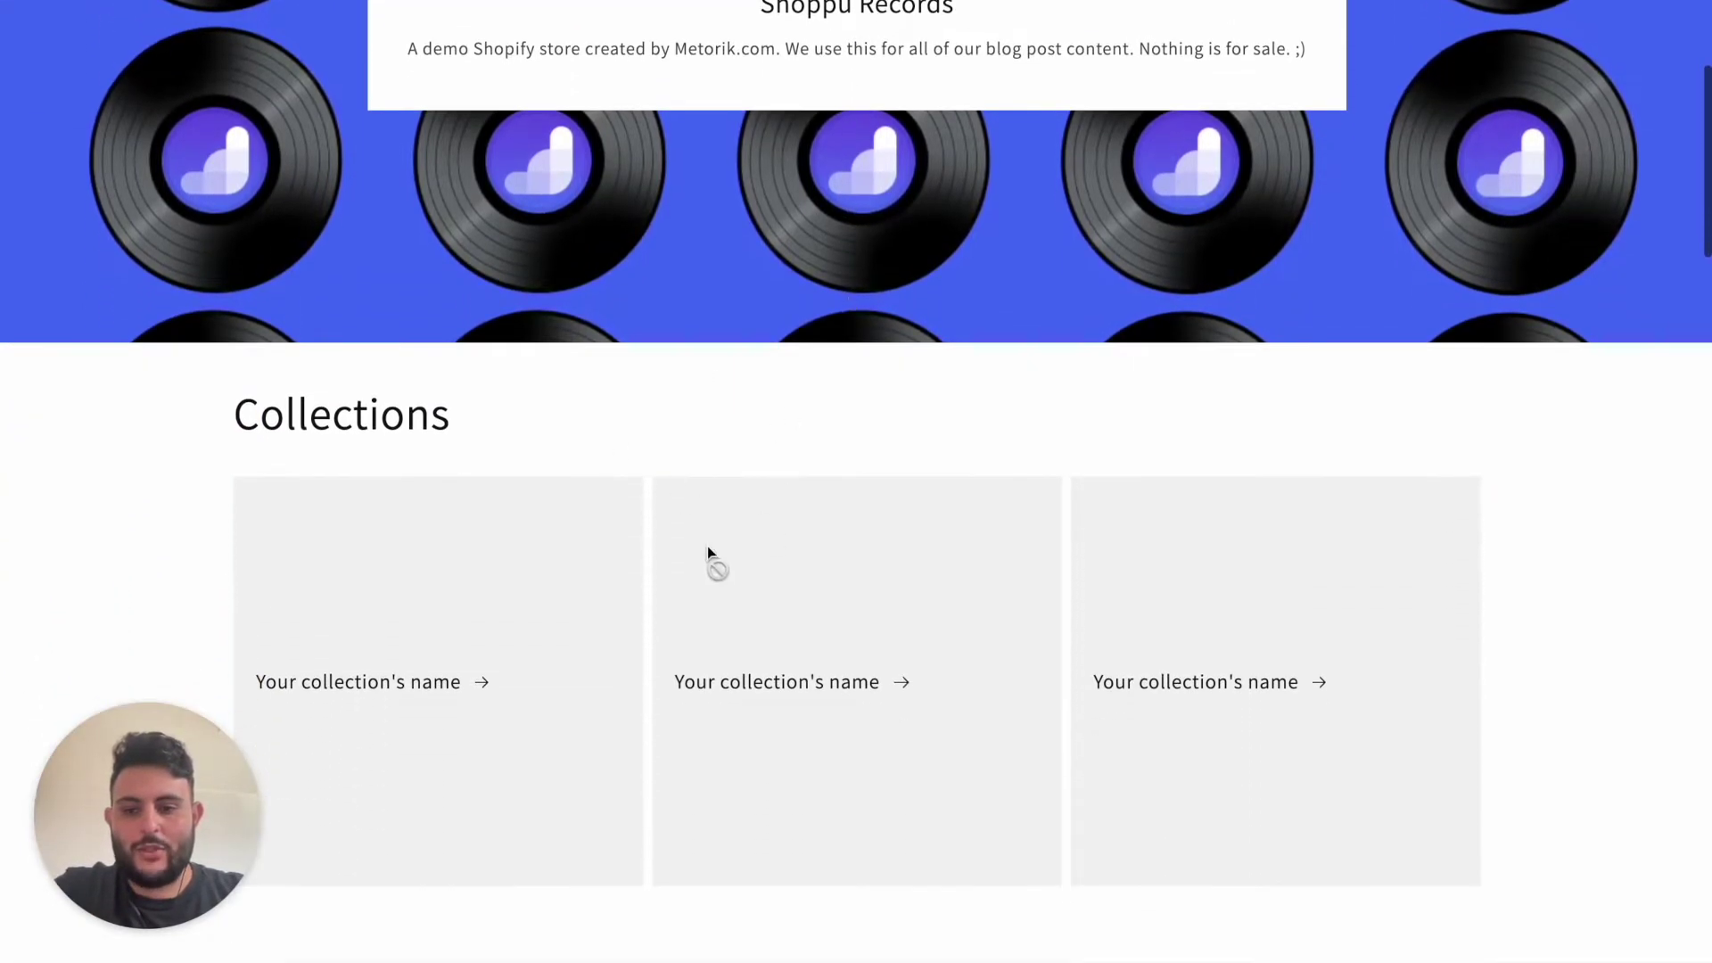
scroll(642, 459, down, 3)
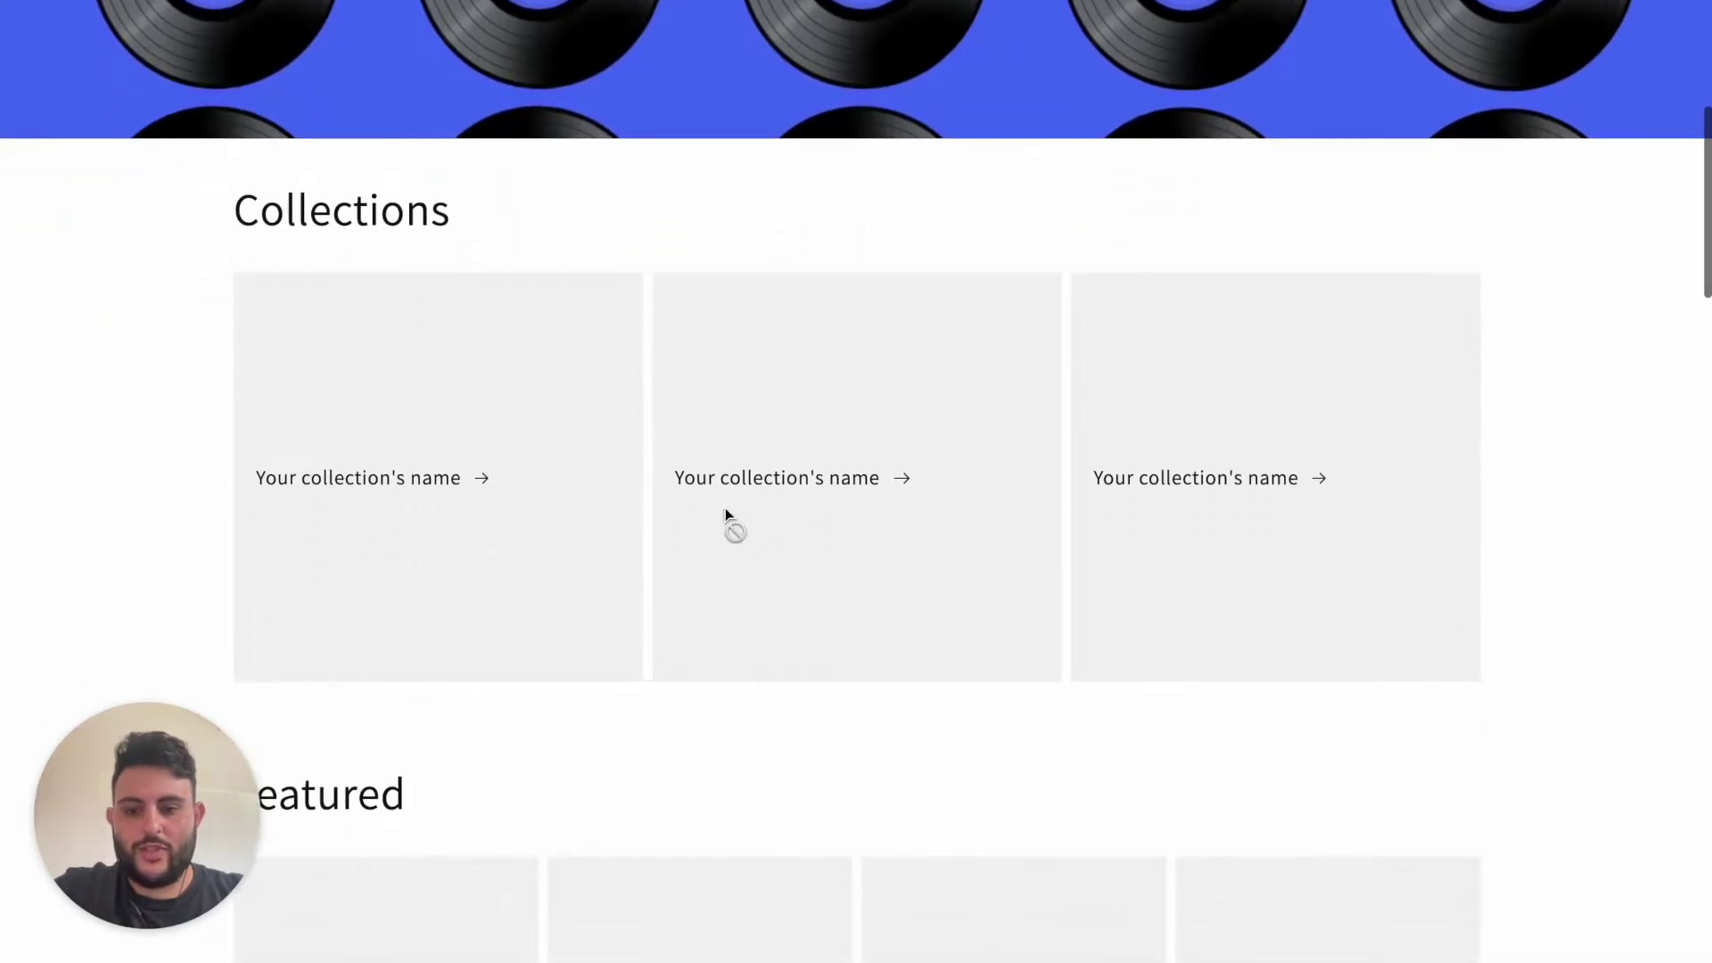
scroll(725, 515, down, 7)
scroll(784, 502, down, 10)
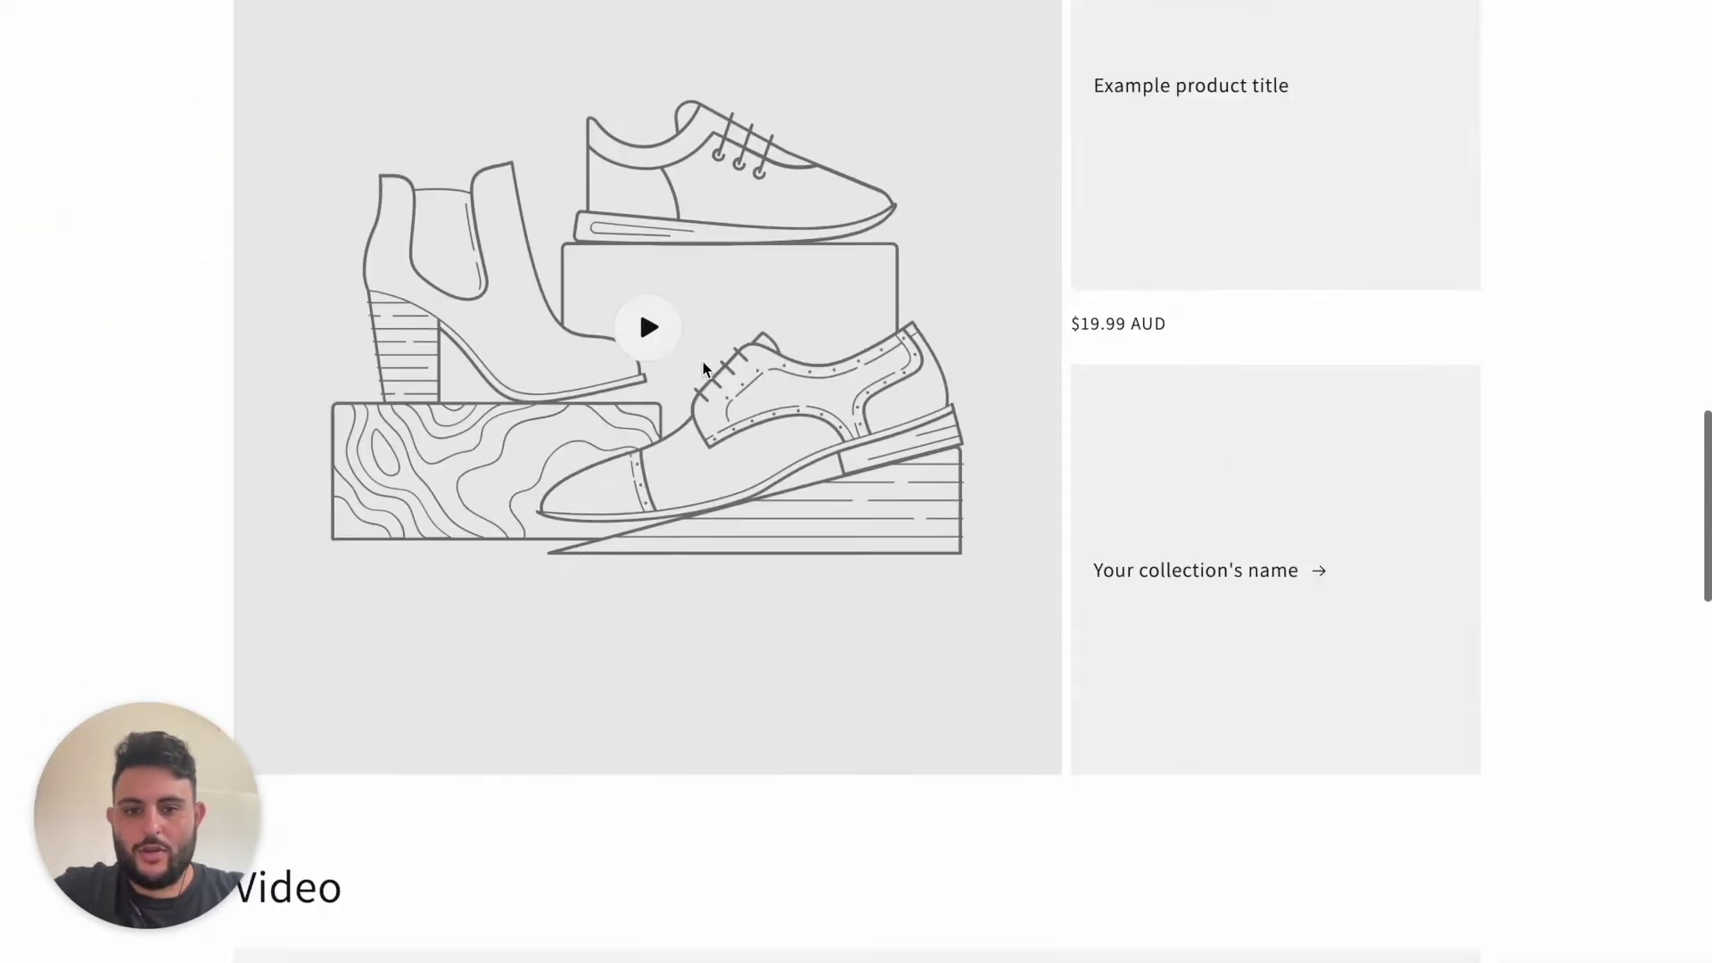
scroll(702, 366, down, 15)
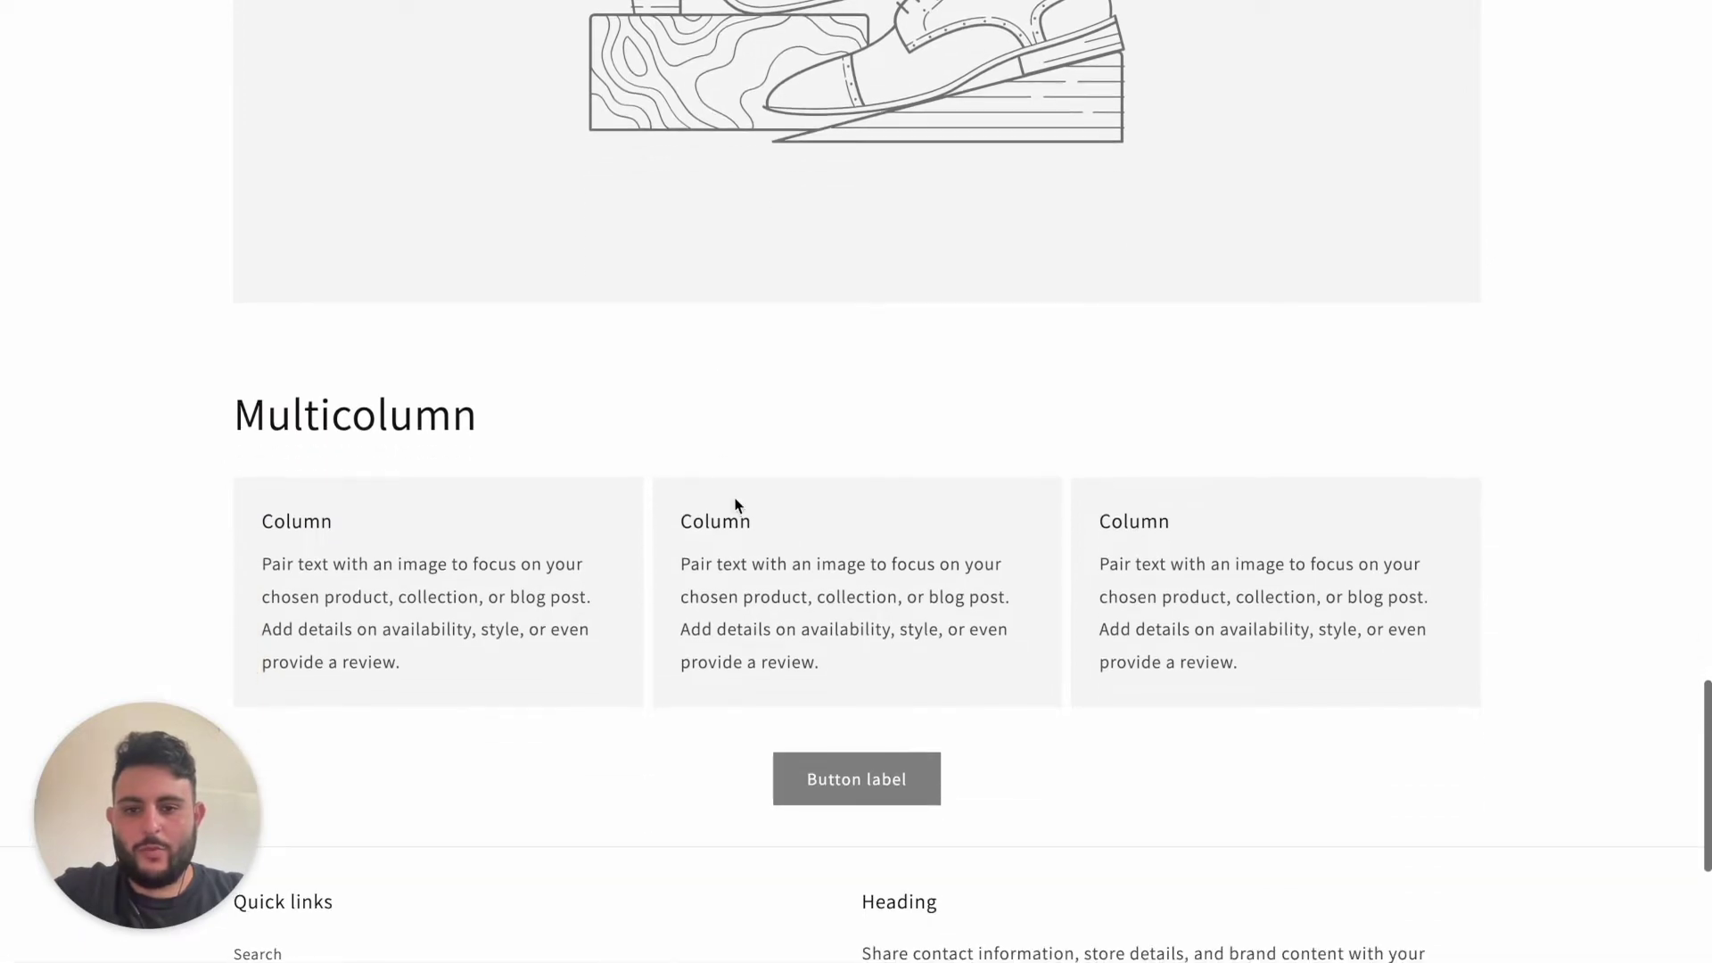
scroll(738, 513, up, 16)
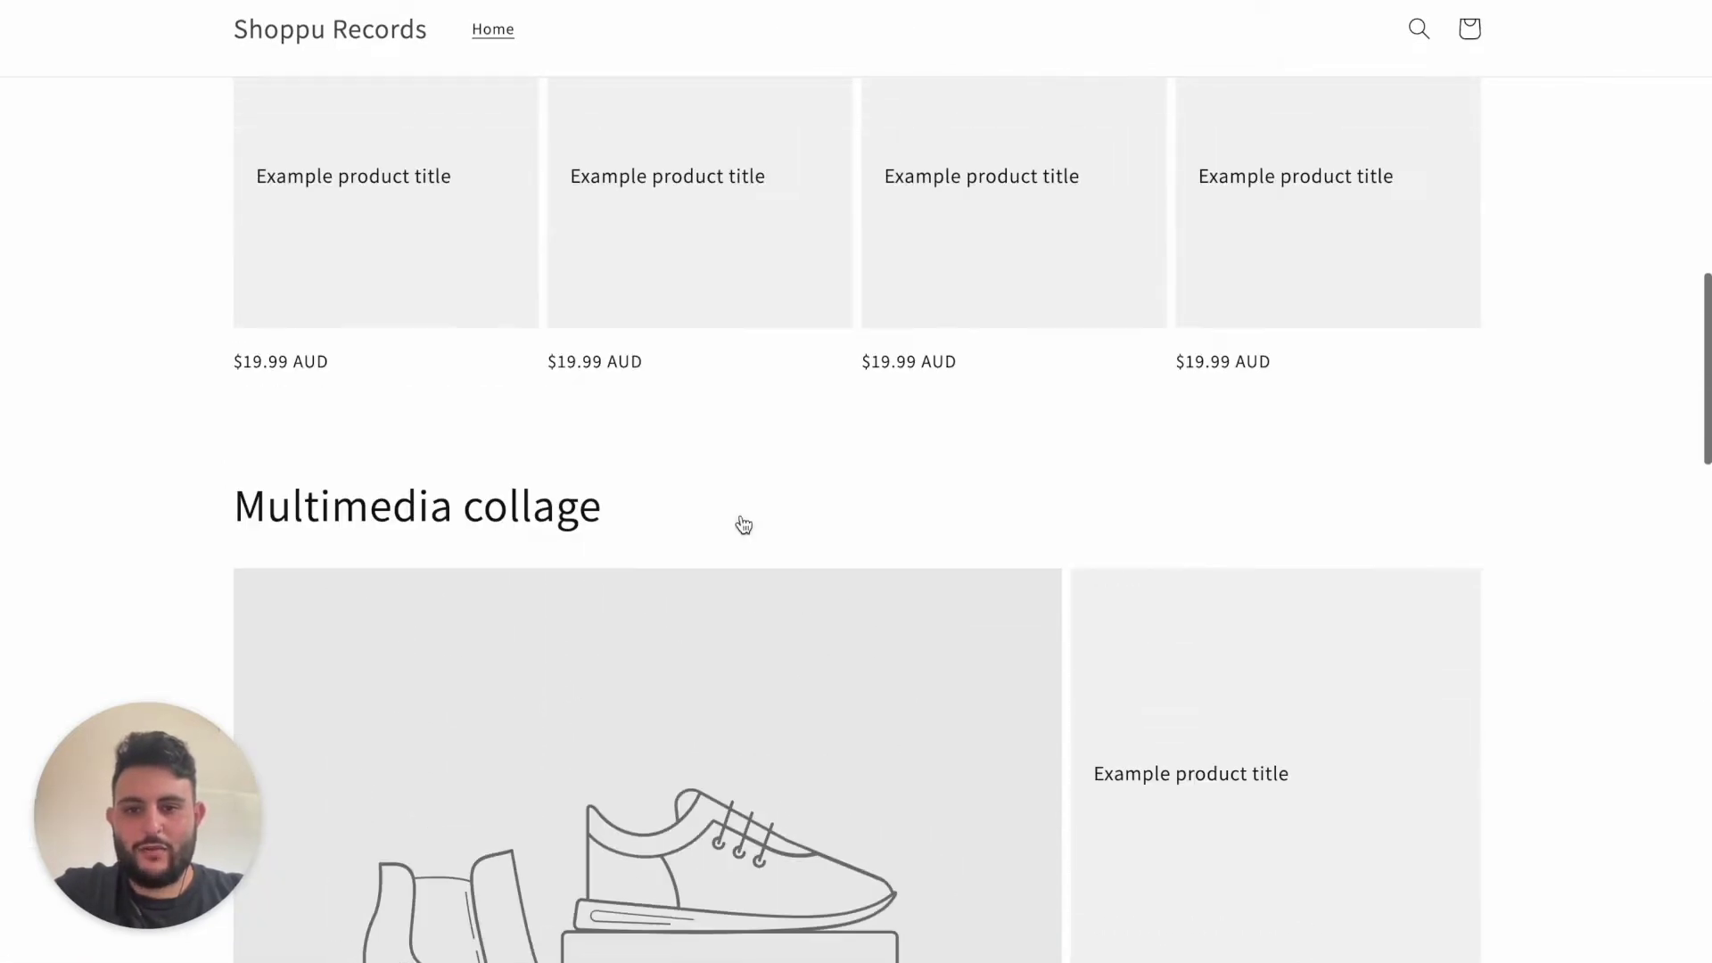
scroll(743, 524, up, 18)
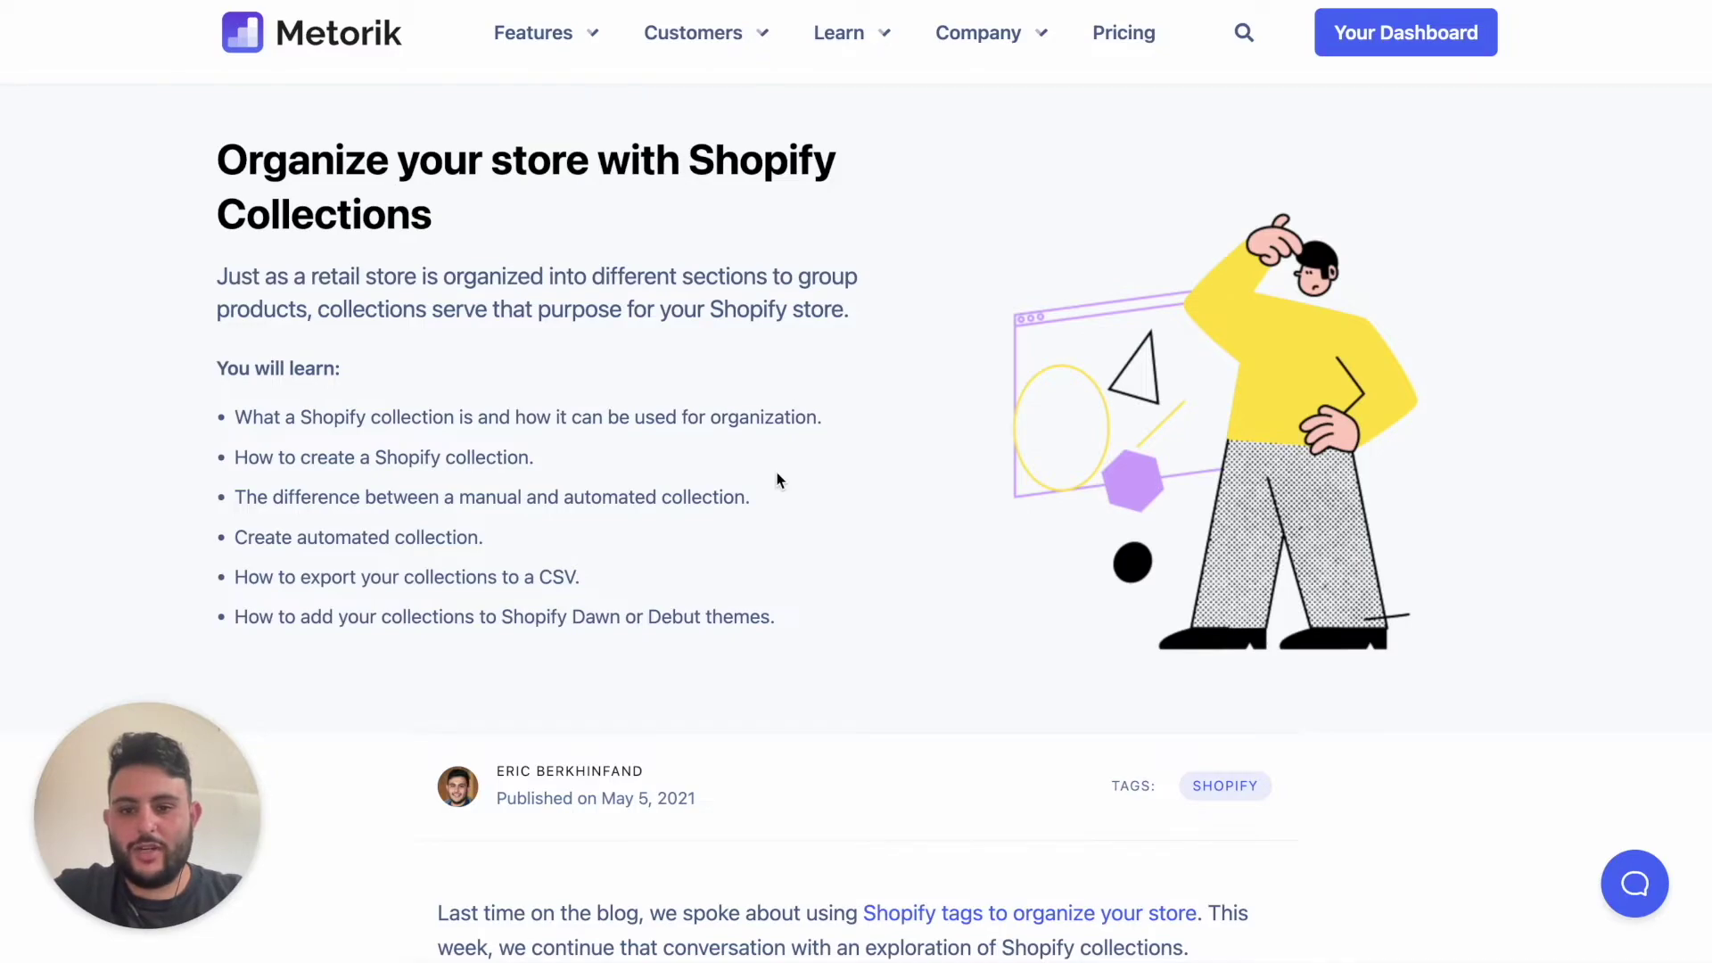
scroll(777, 480, down, 20)
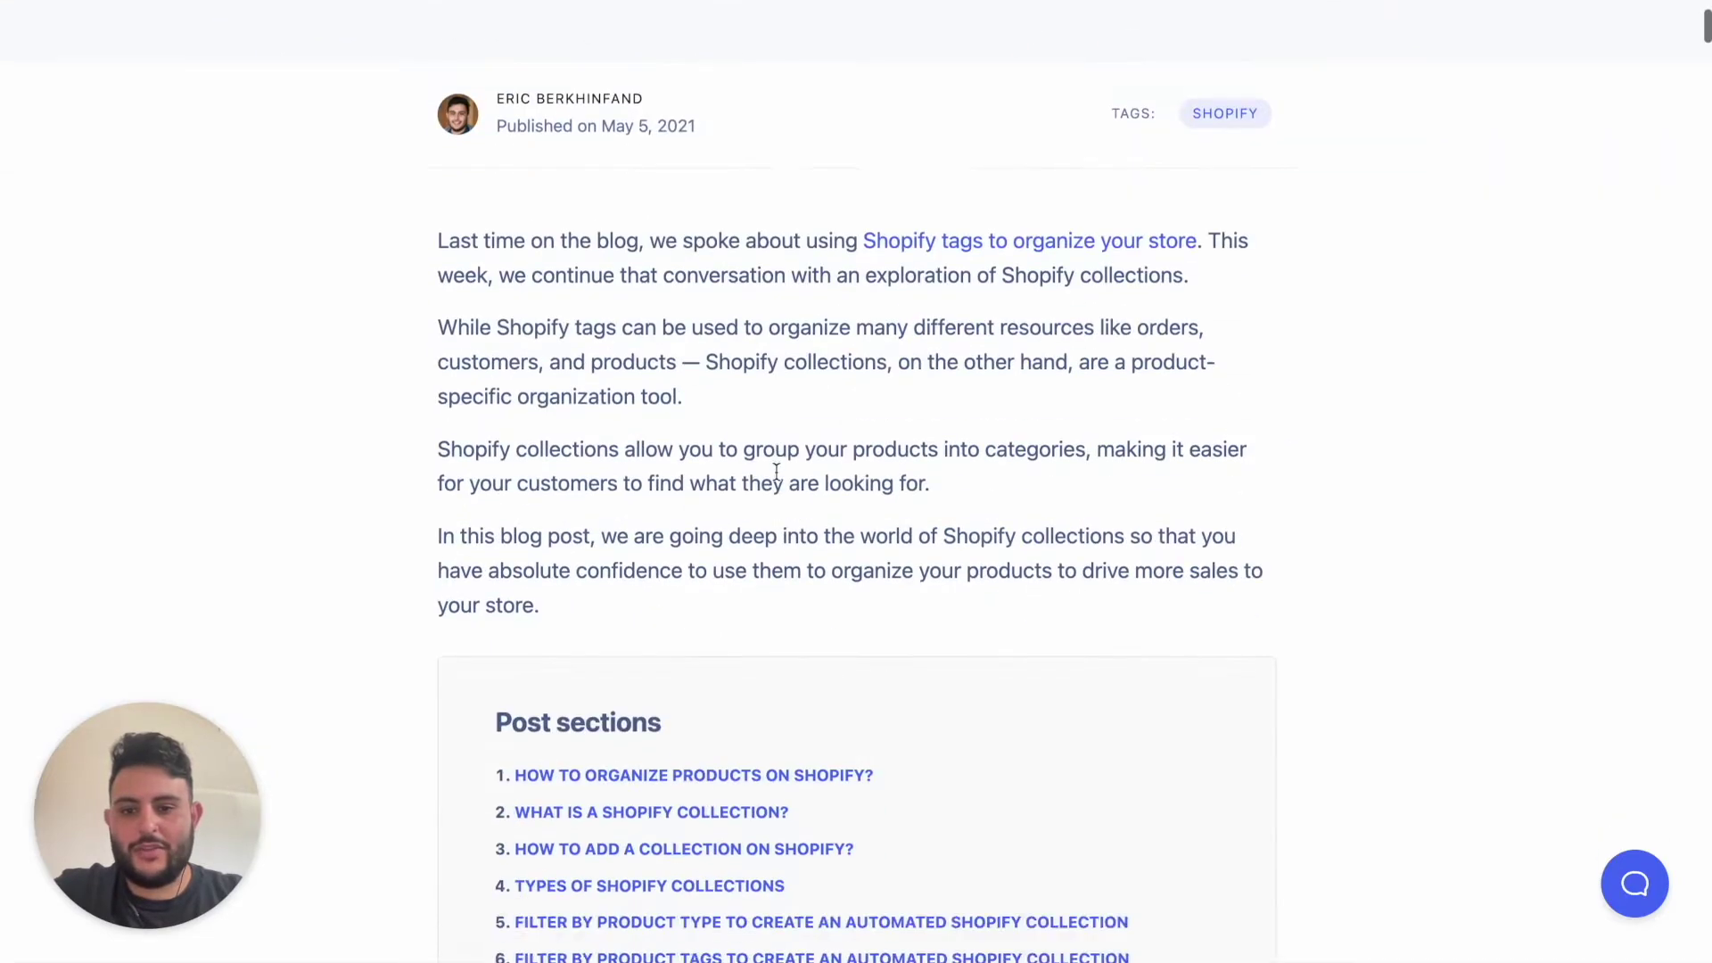
scroll(776, 473, down, 20)
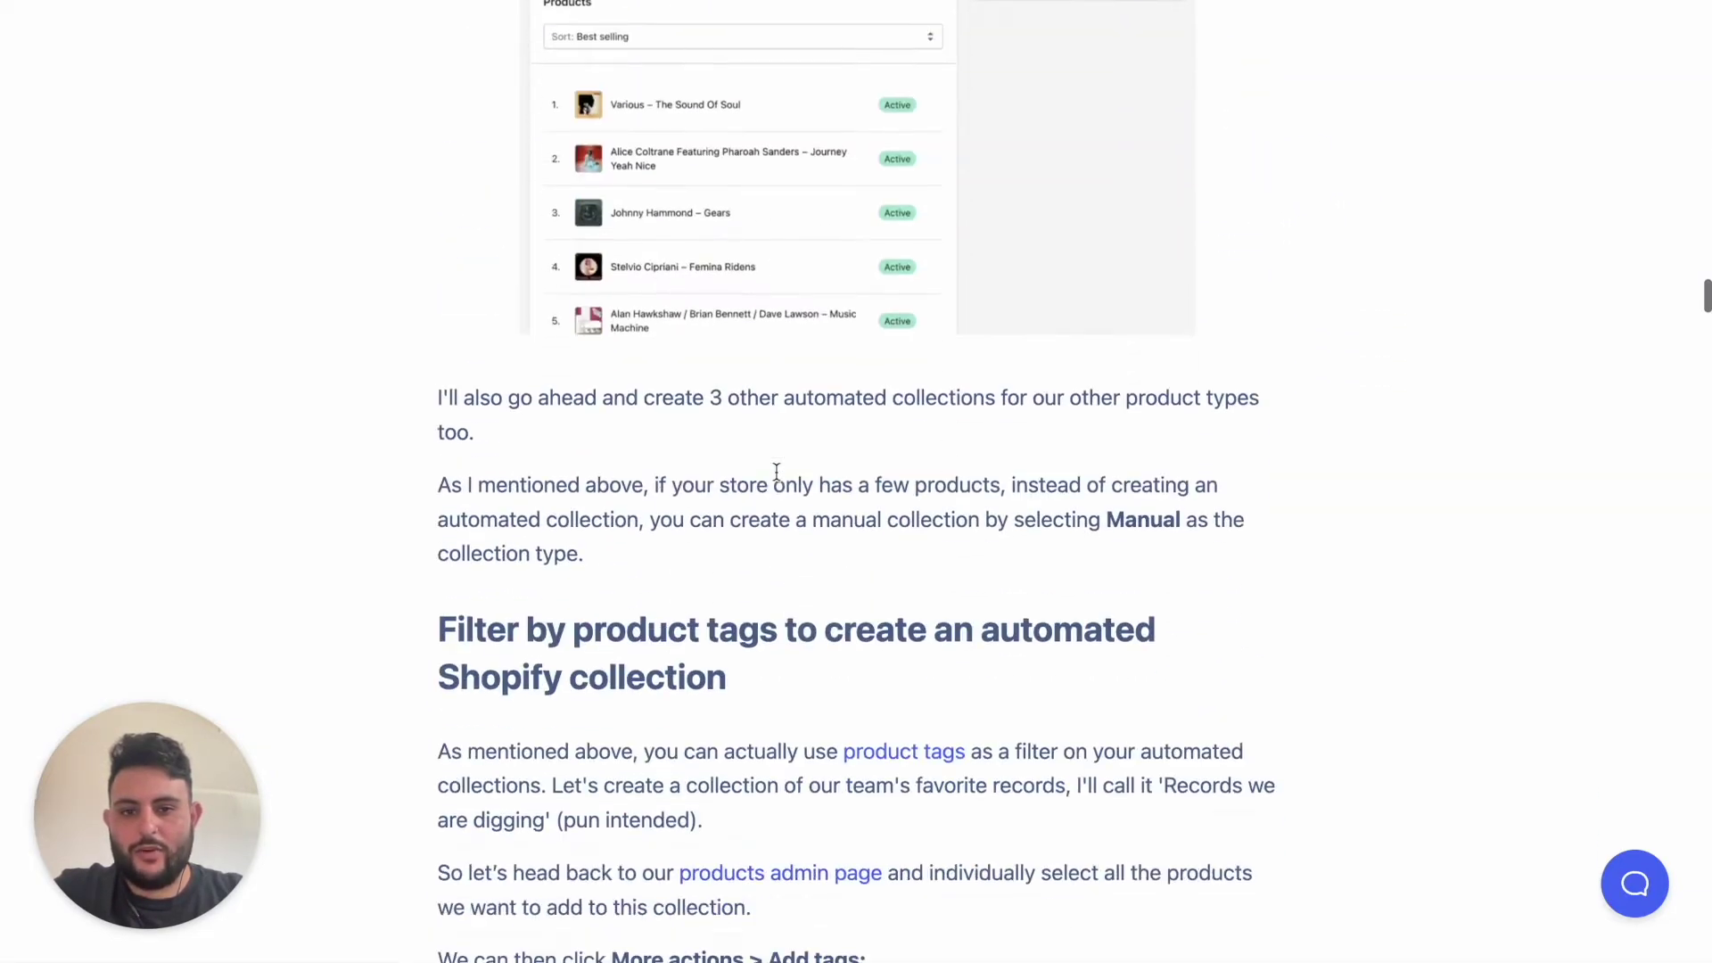
scroll(777, 477, up, 20)
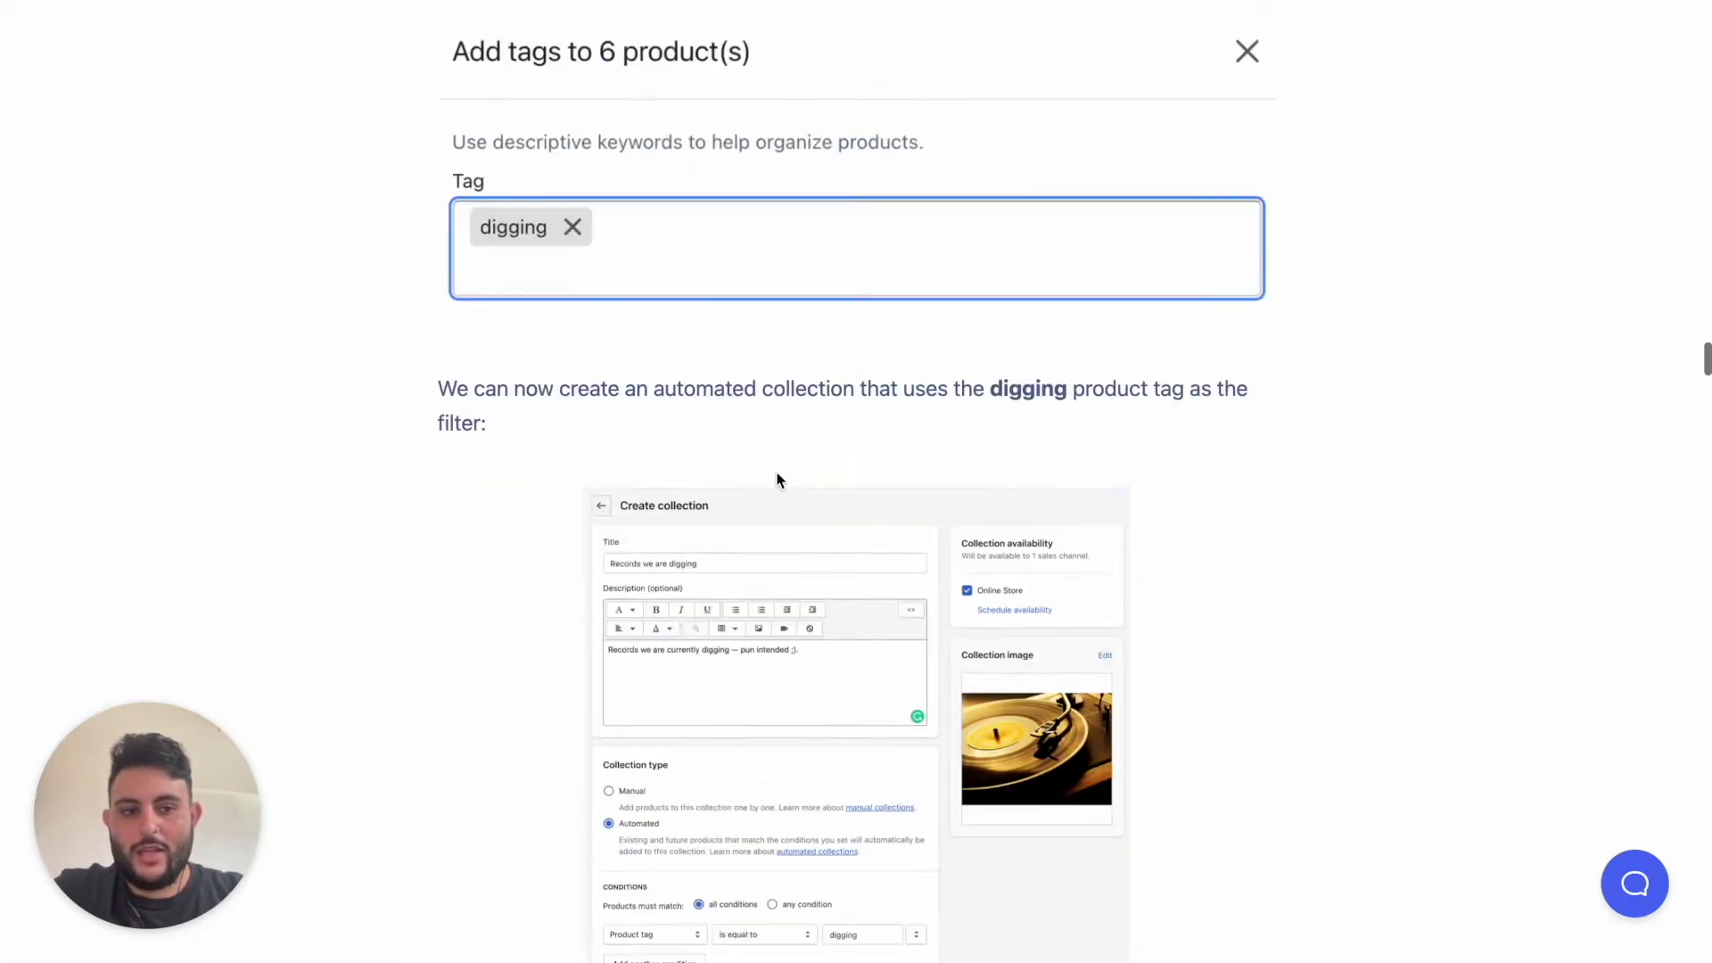
scroll(777, 472, up, 20)
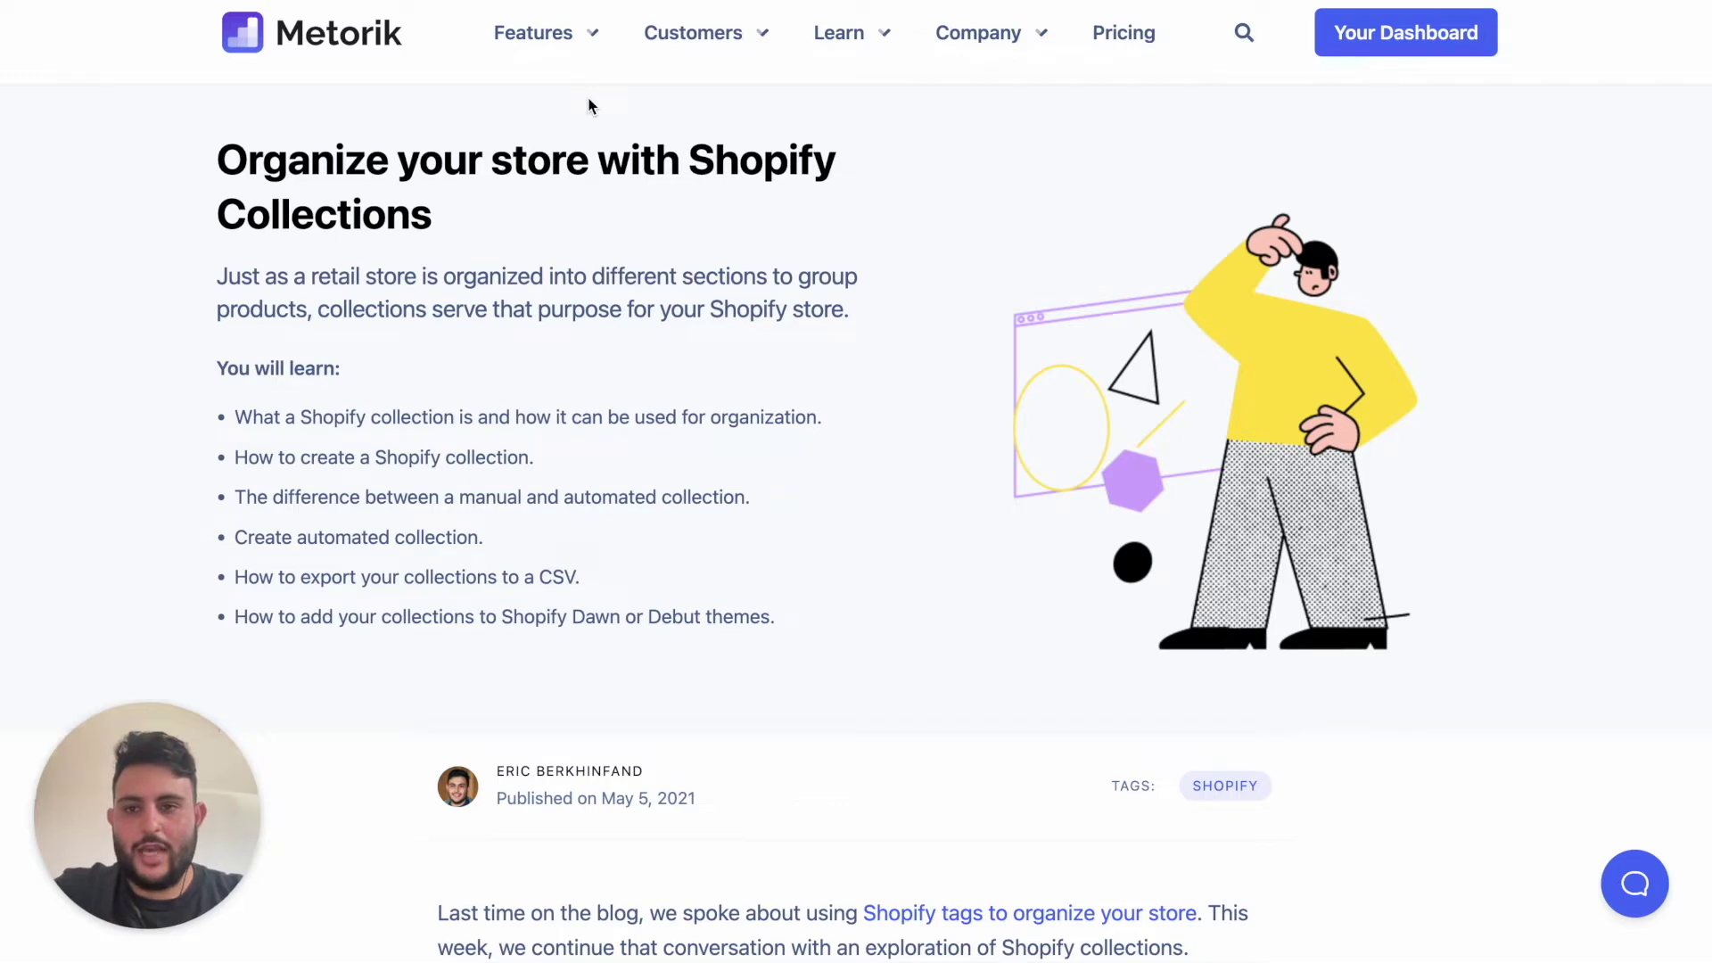
key(ctrl+Tab)
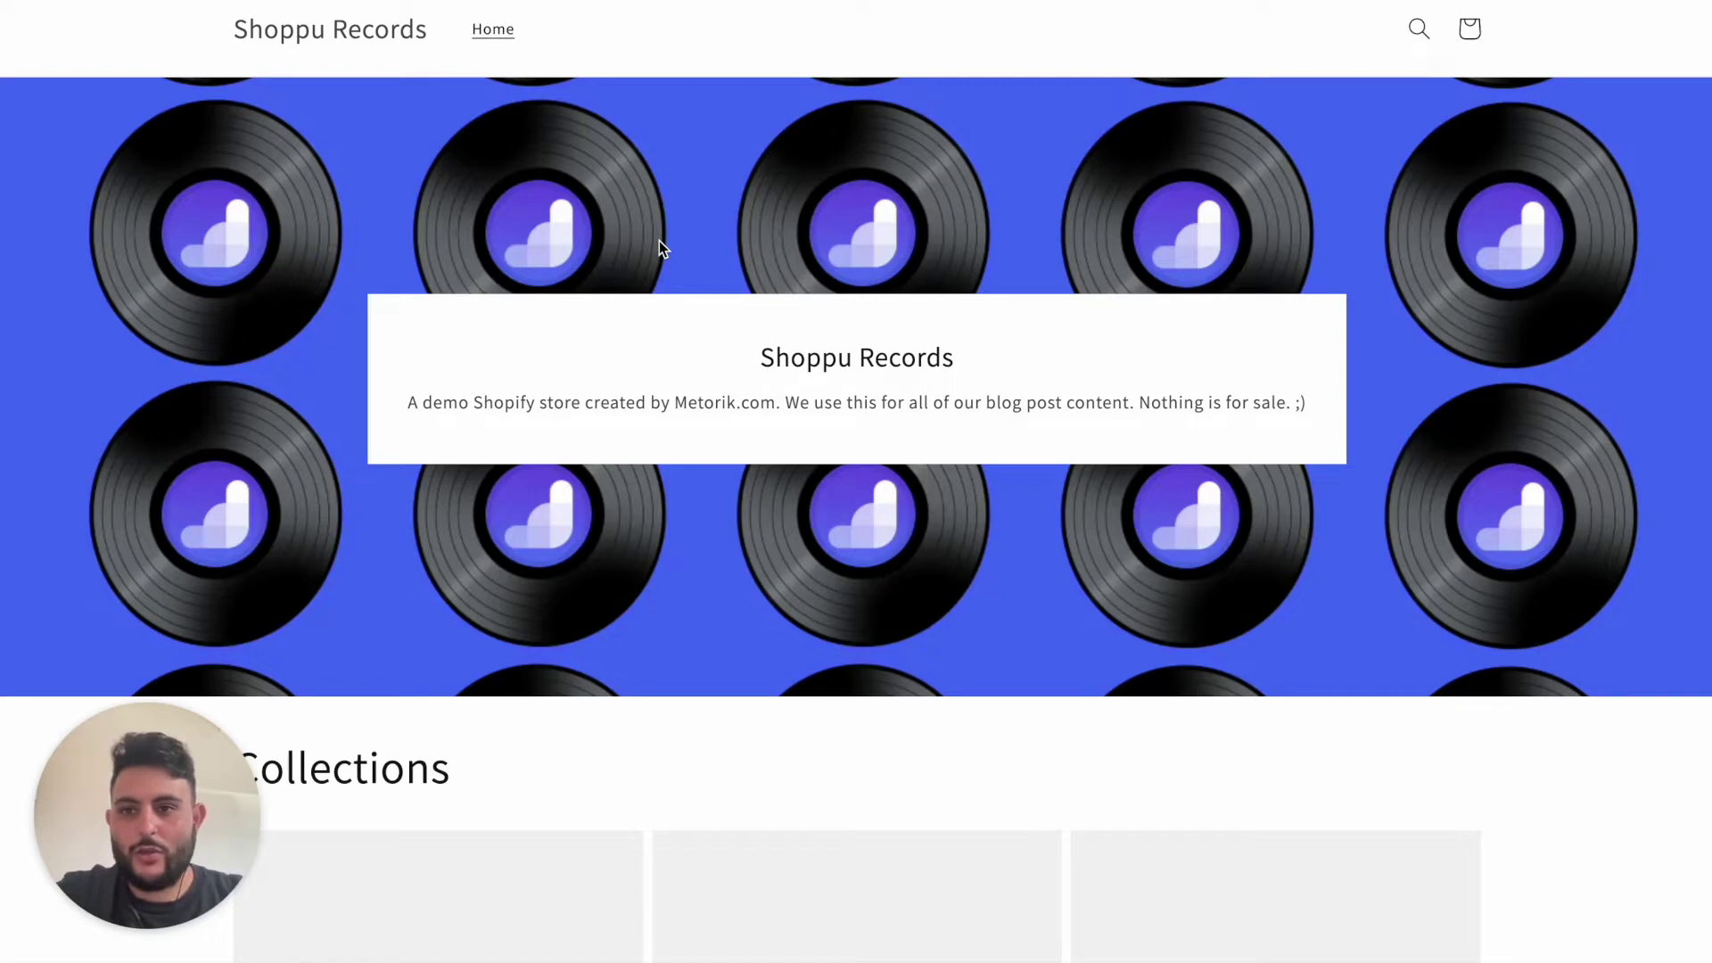
Open the admin Products list and browse through the store's products
key(ctrl+Tab)
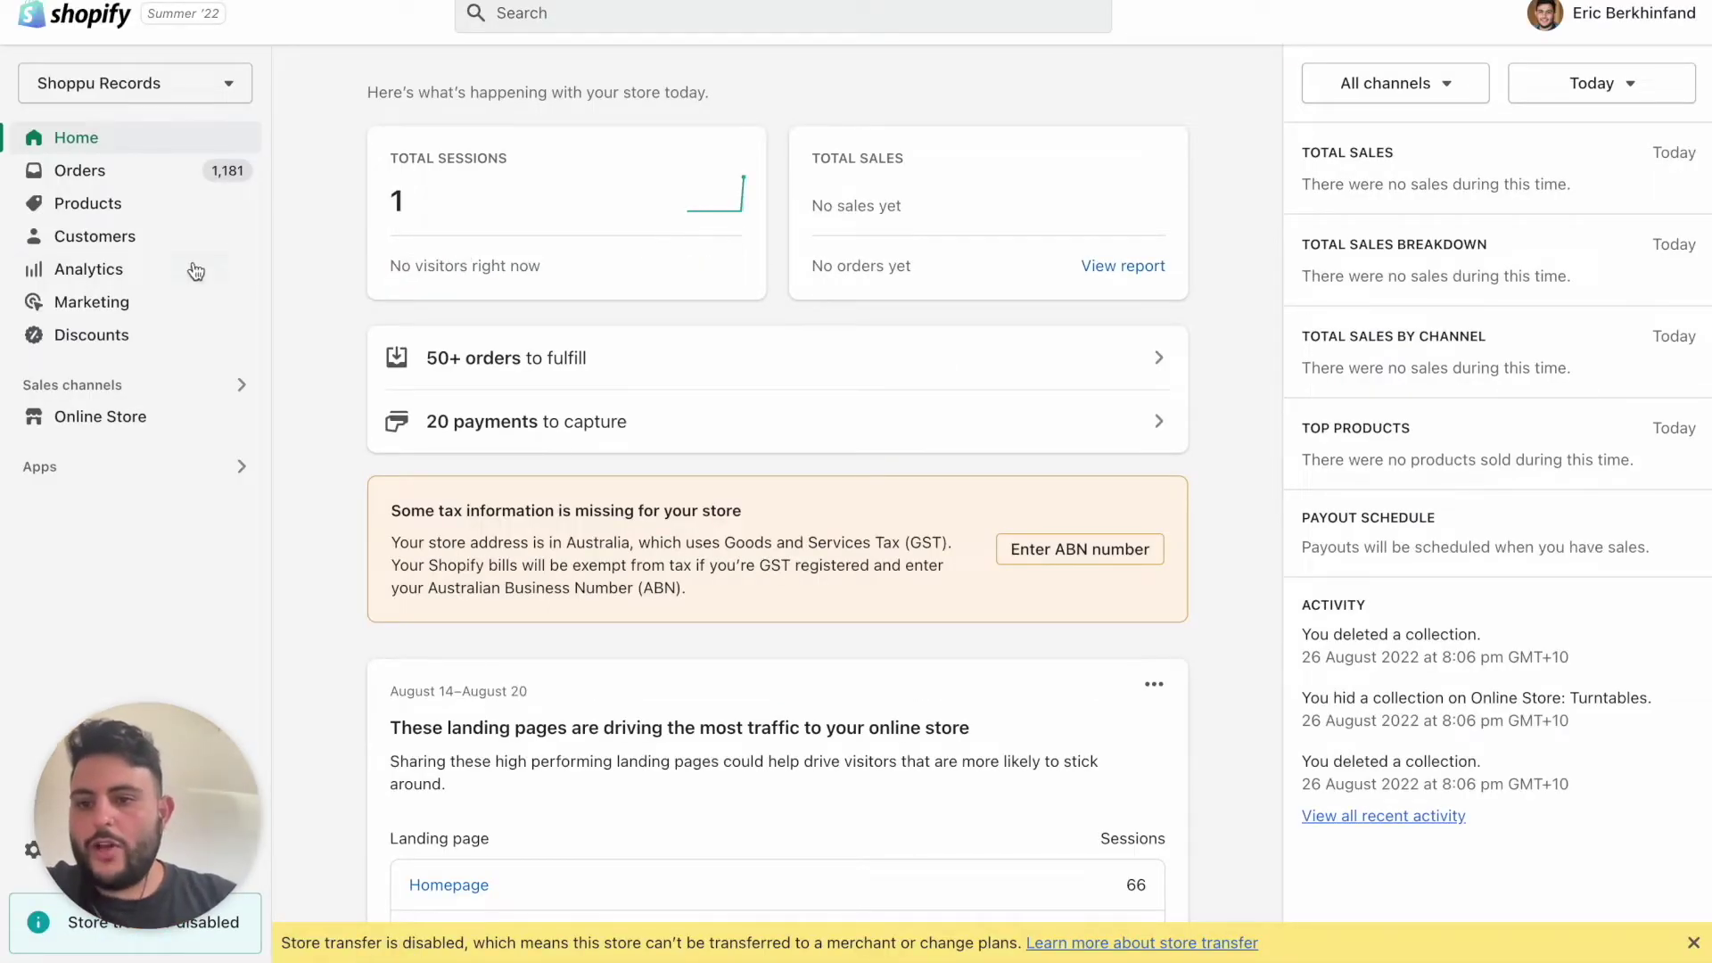
click(124, 210)
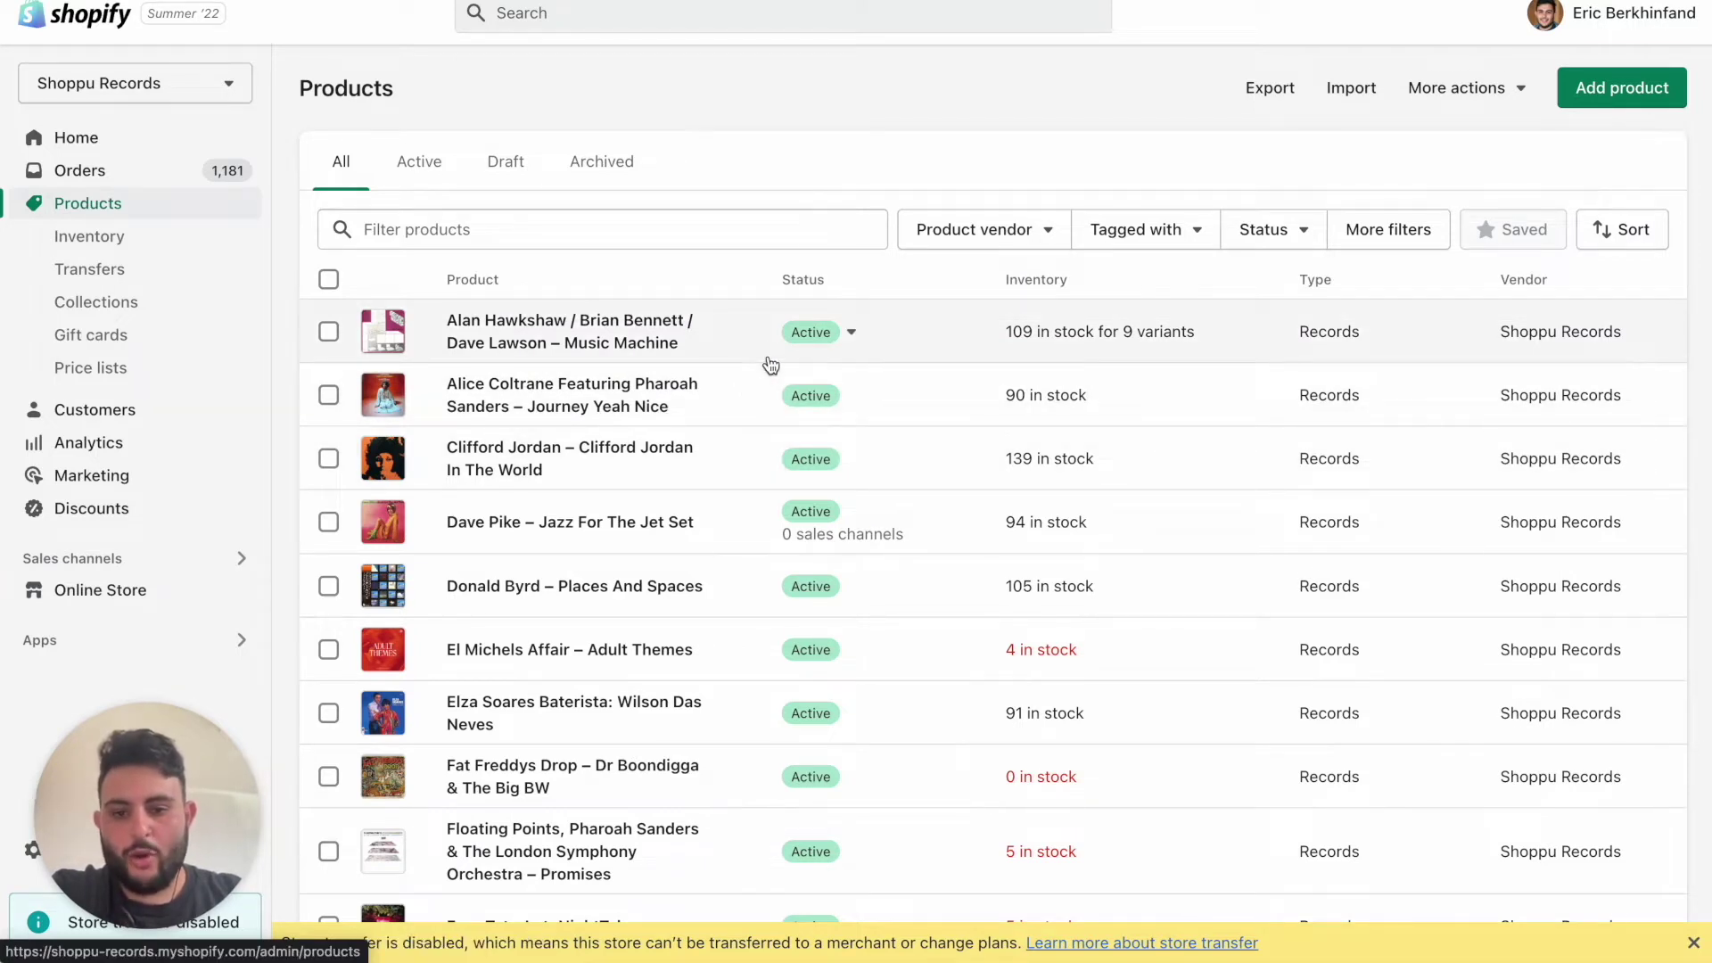
scroll(771, 365, down, 1)
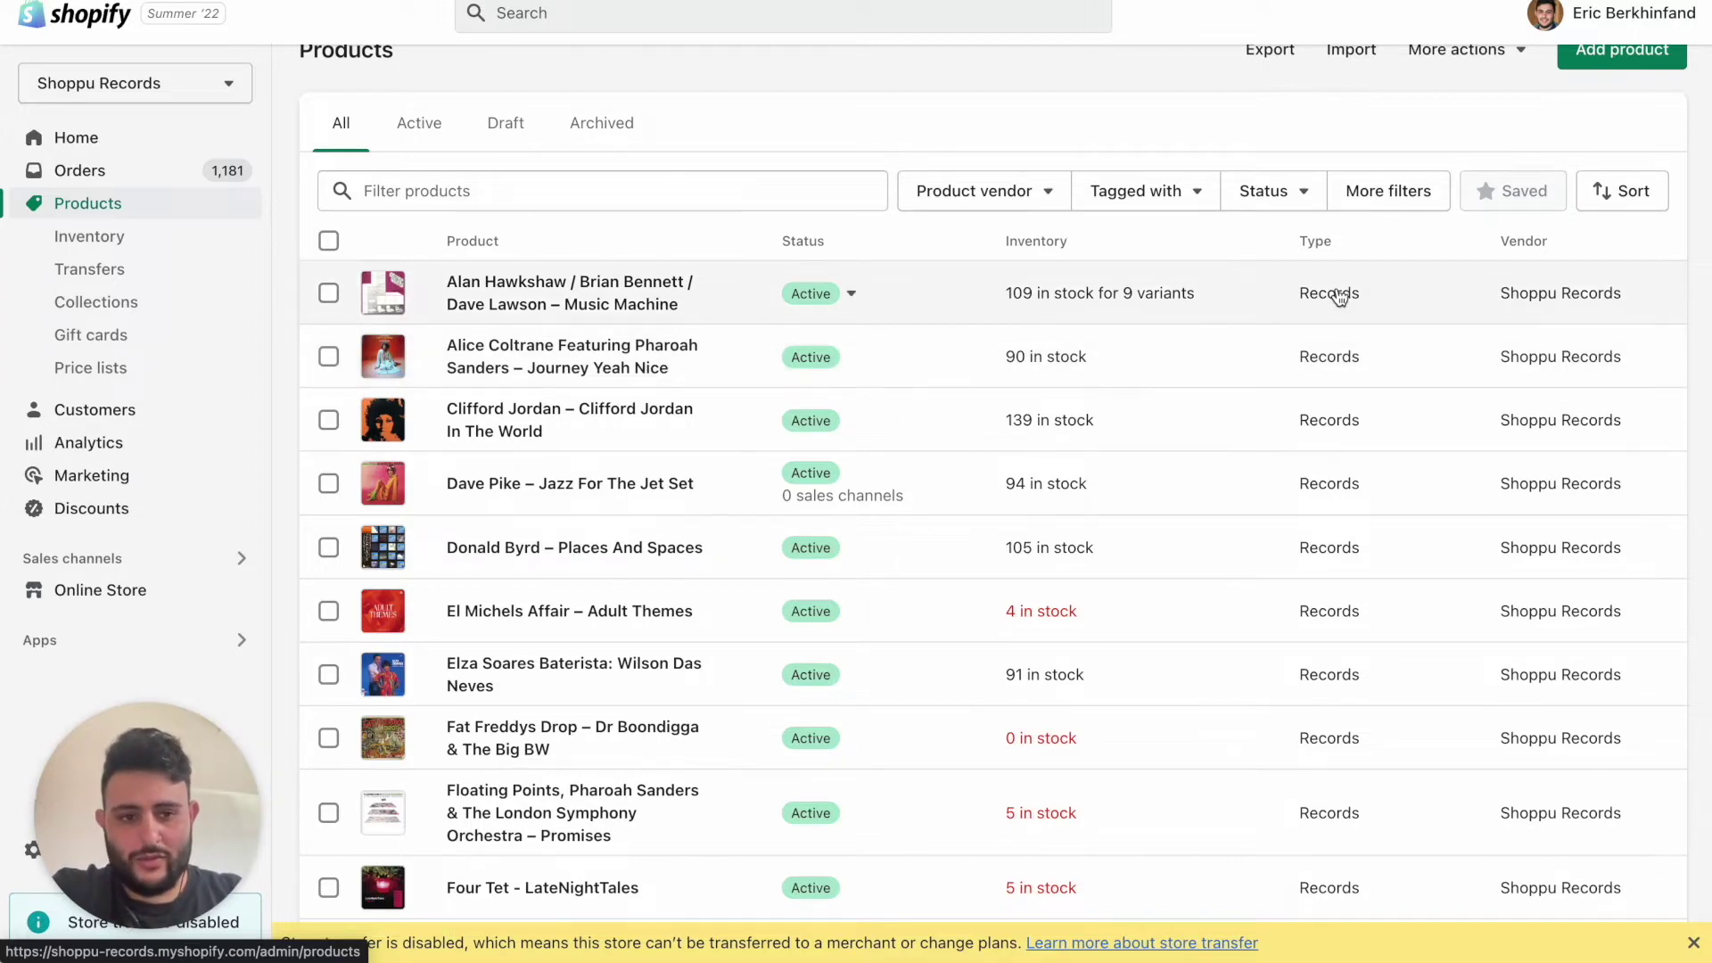
scroll(1356, 371, down, 8)
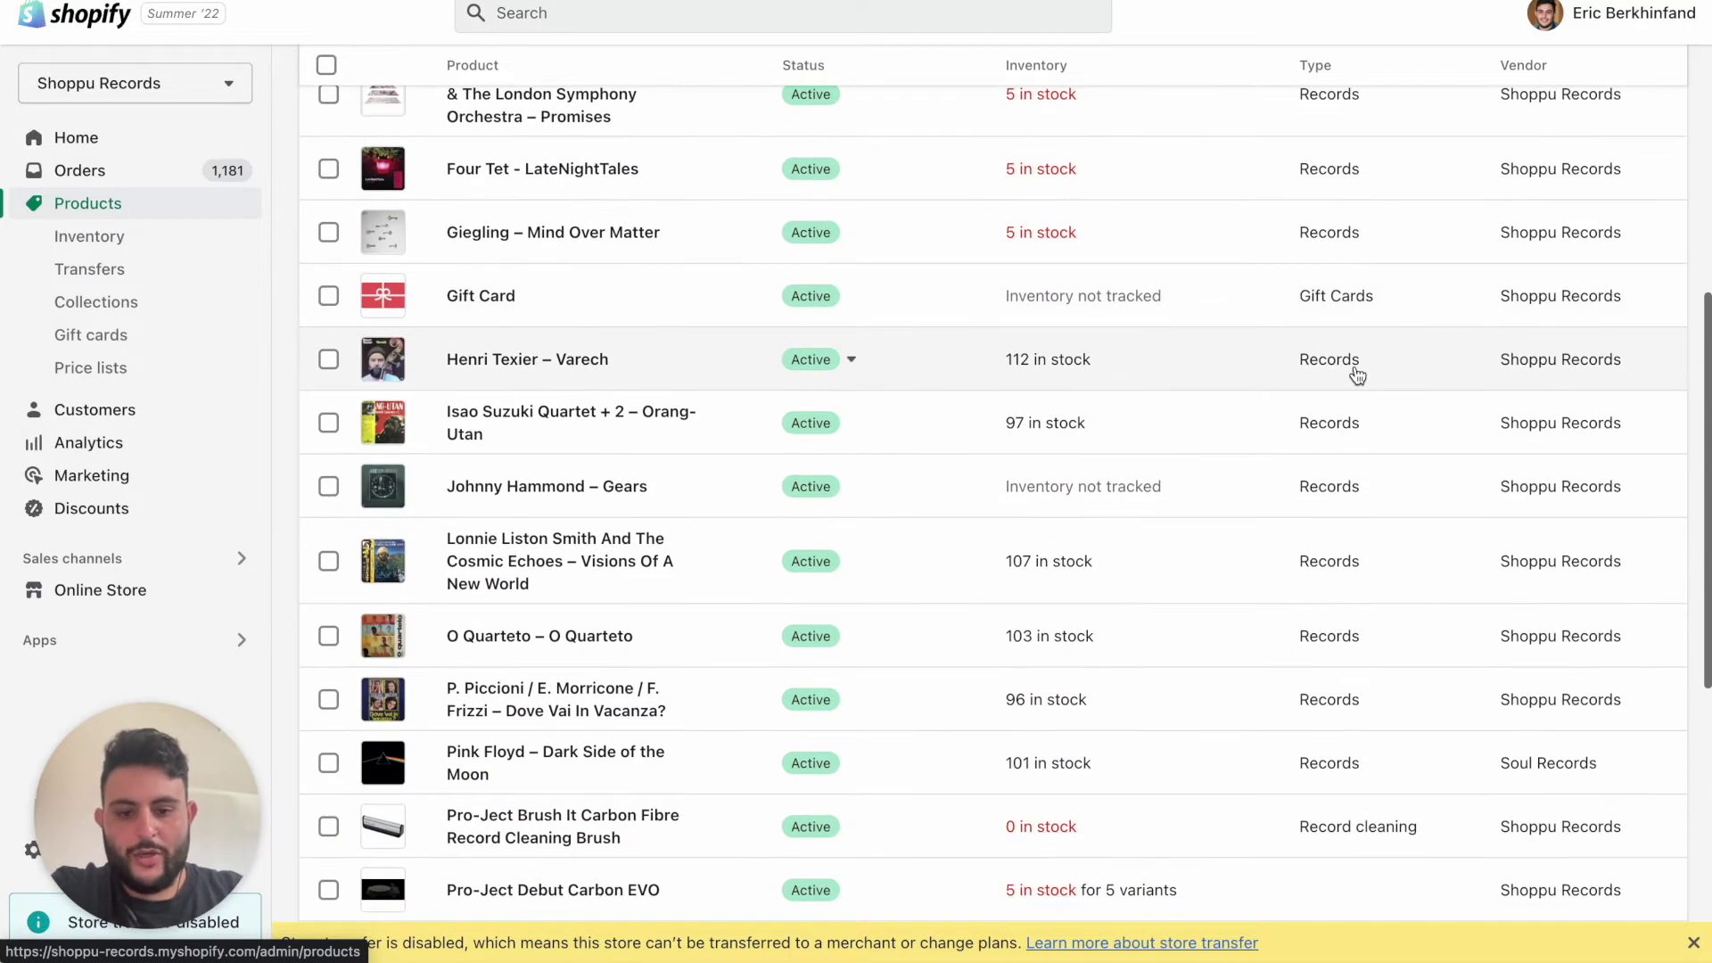
scroll(1356, 375, down, 1)
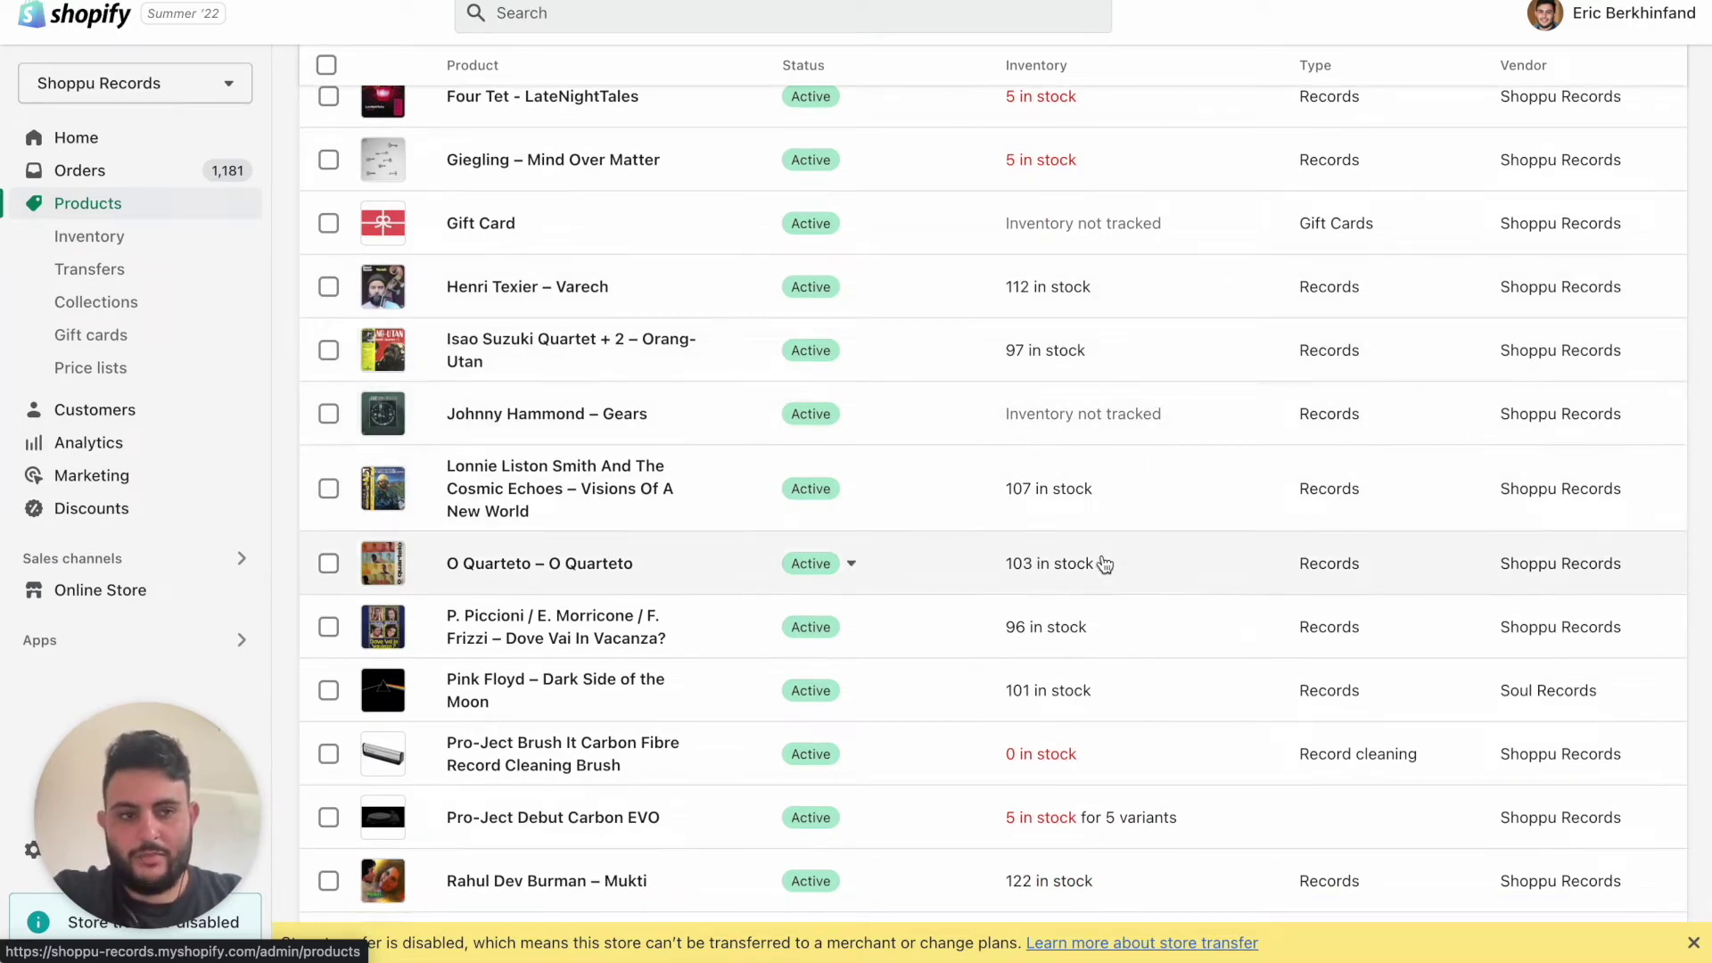
scroll(1101, 563, up, 1)
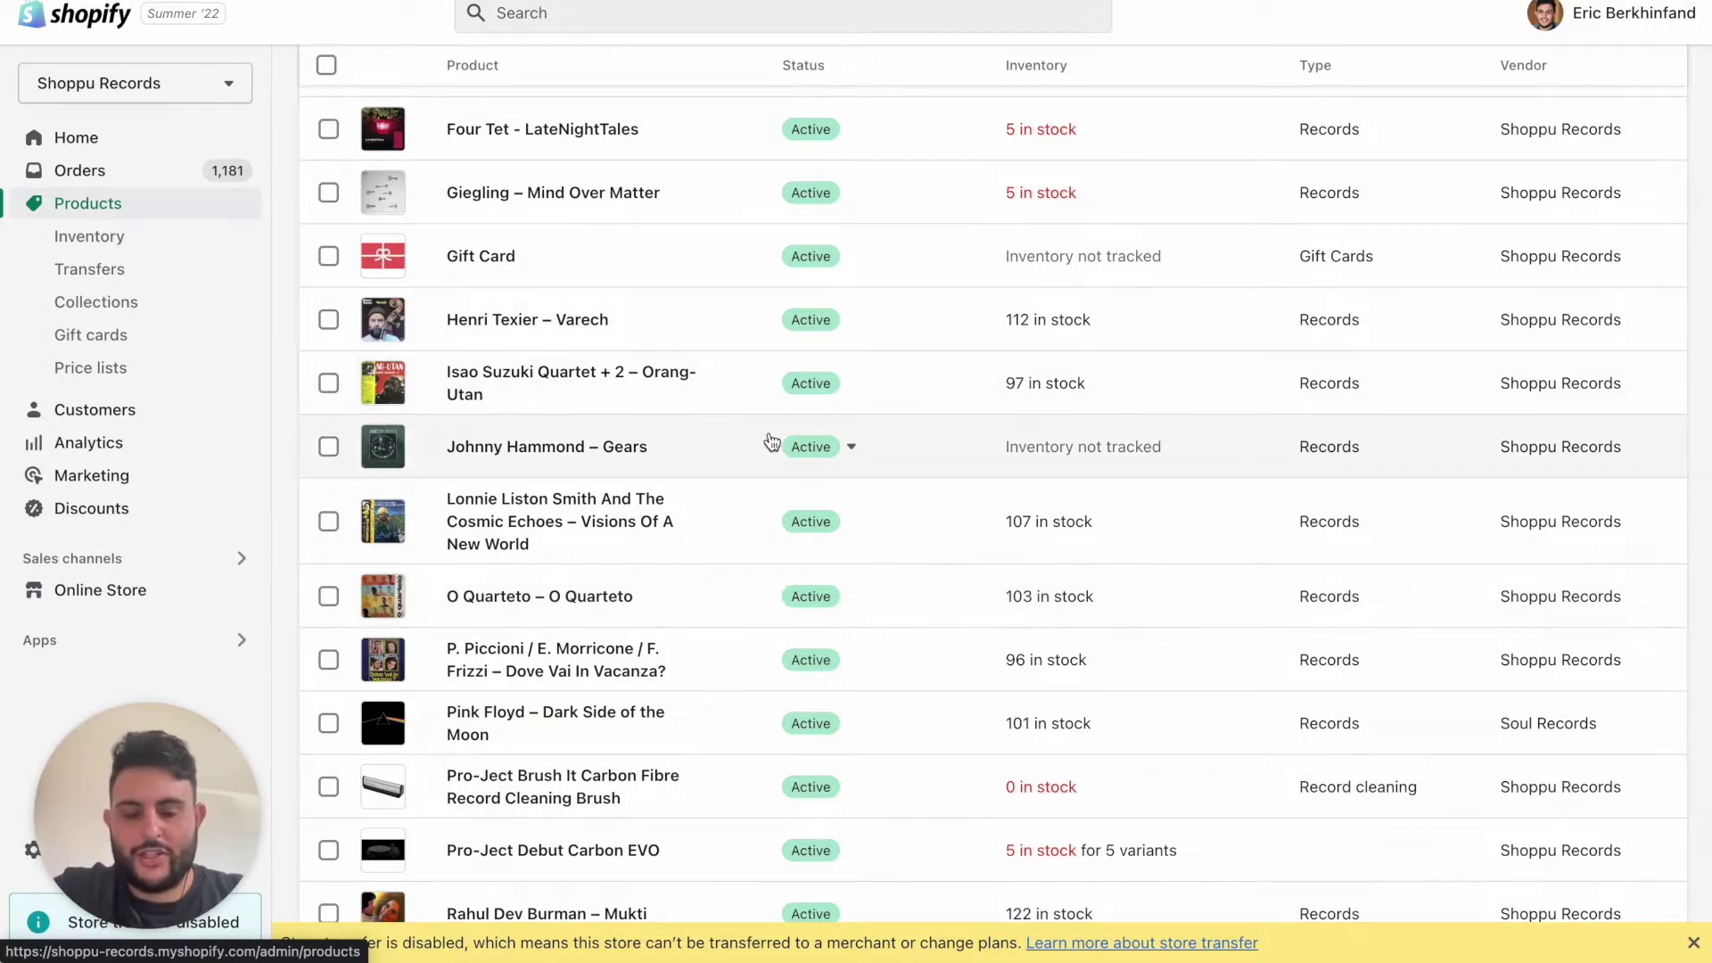
scroll(769, 444, down, 1)
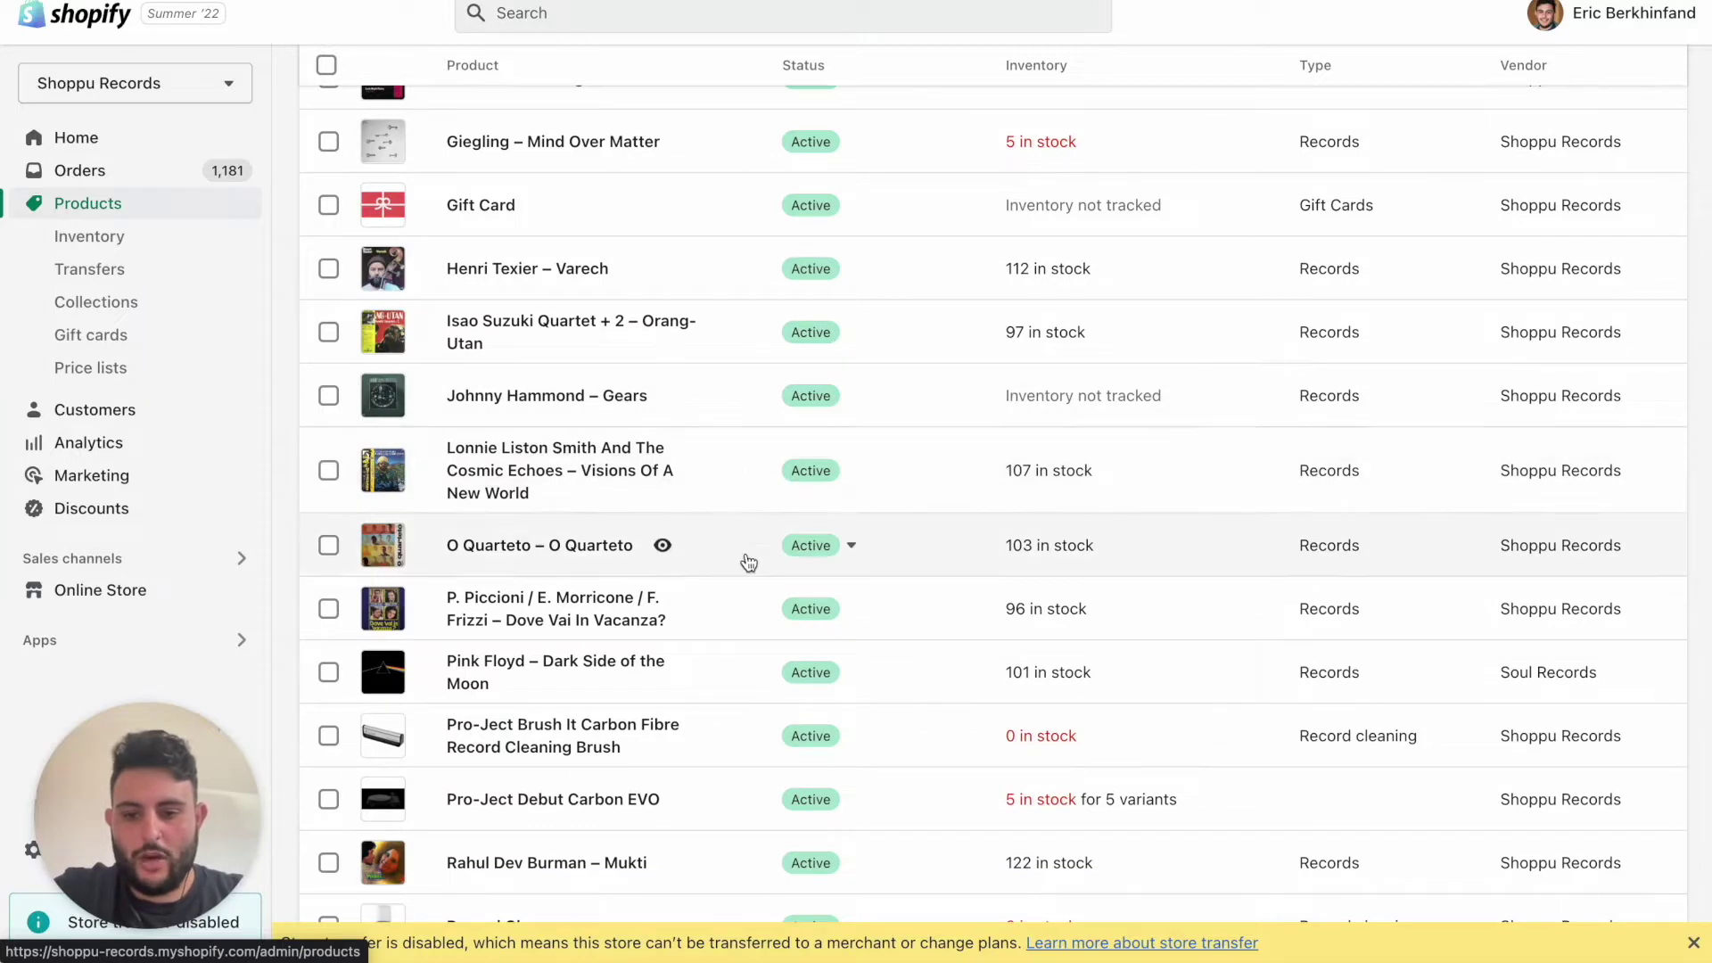
scroll(748, 561, down, 2)
scroll(526, 125, up, 1)
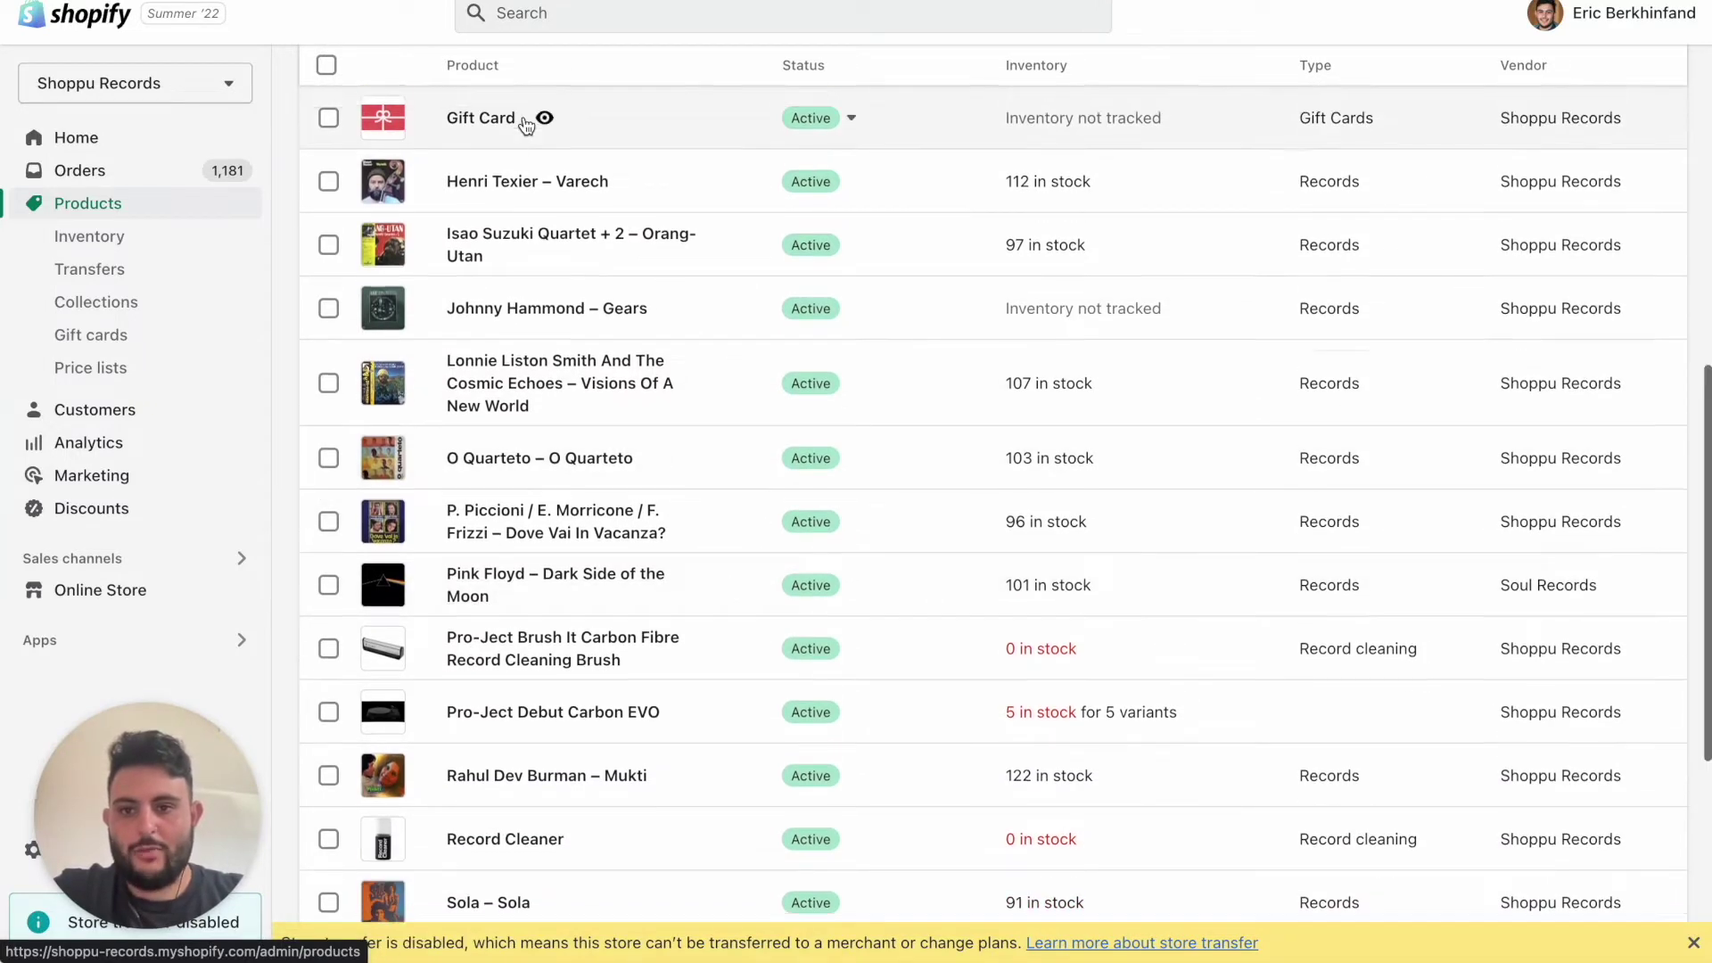
scroll(526, 125, up, 10)
Filter products by 'pro' and open the Pro-Ject Debut Carbon EVO turntable
click(508, 237)
text(pro)
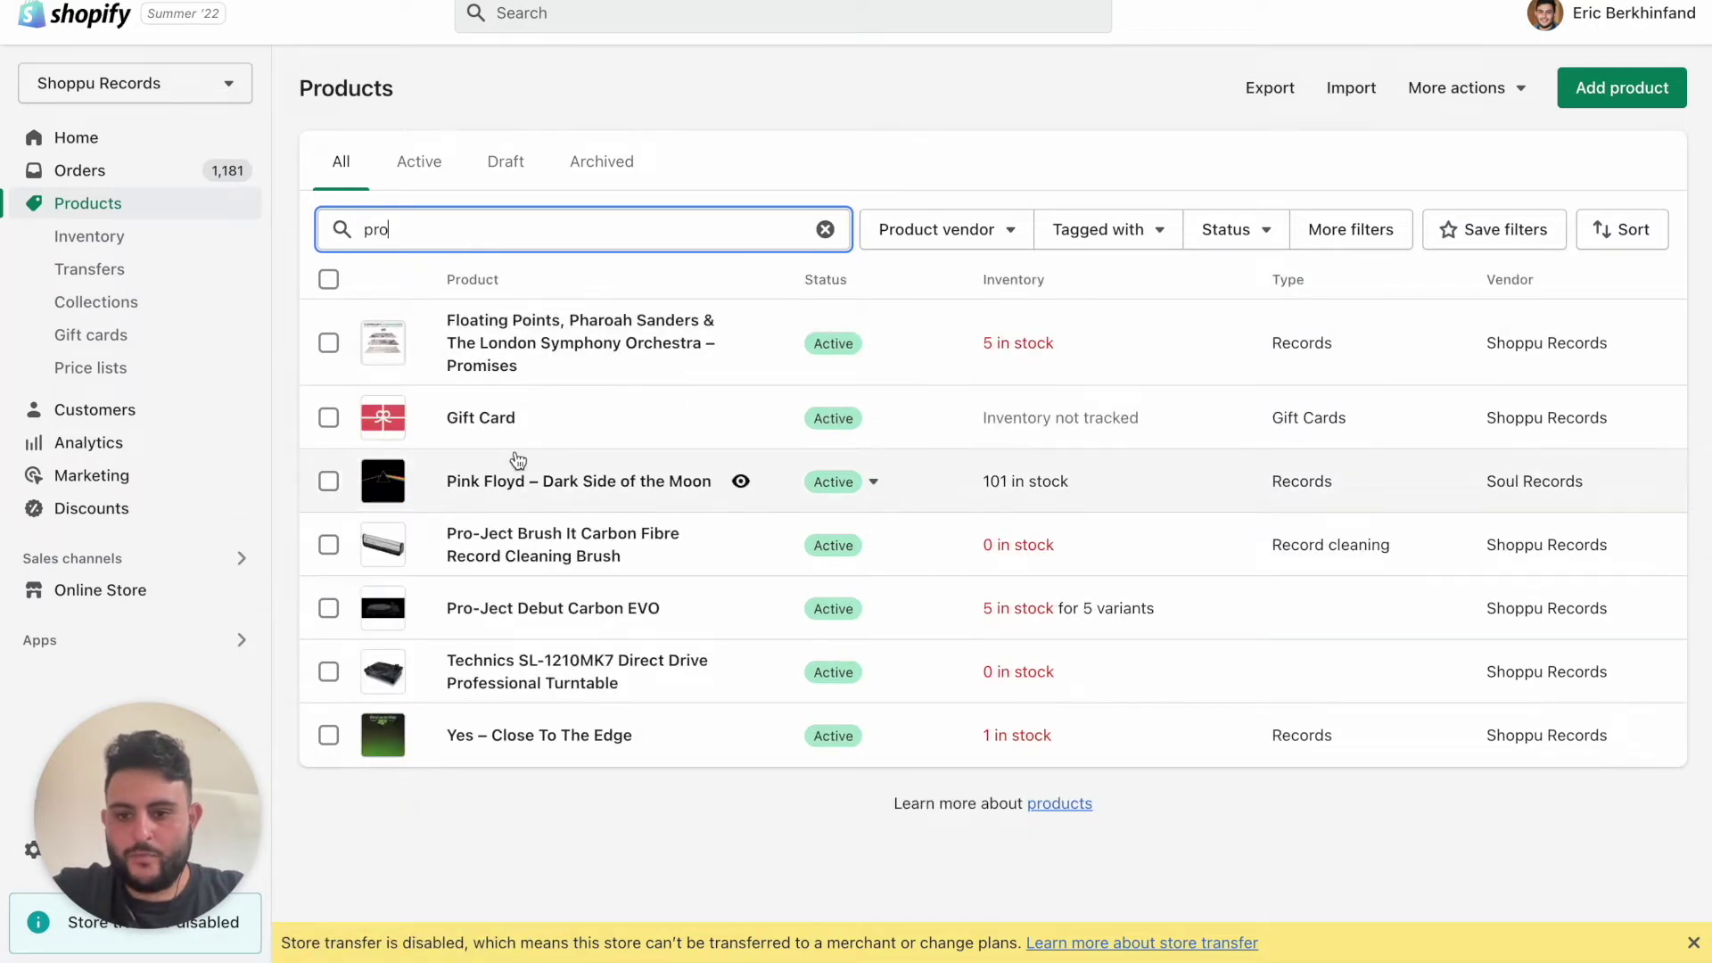
click(548, 622)
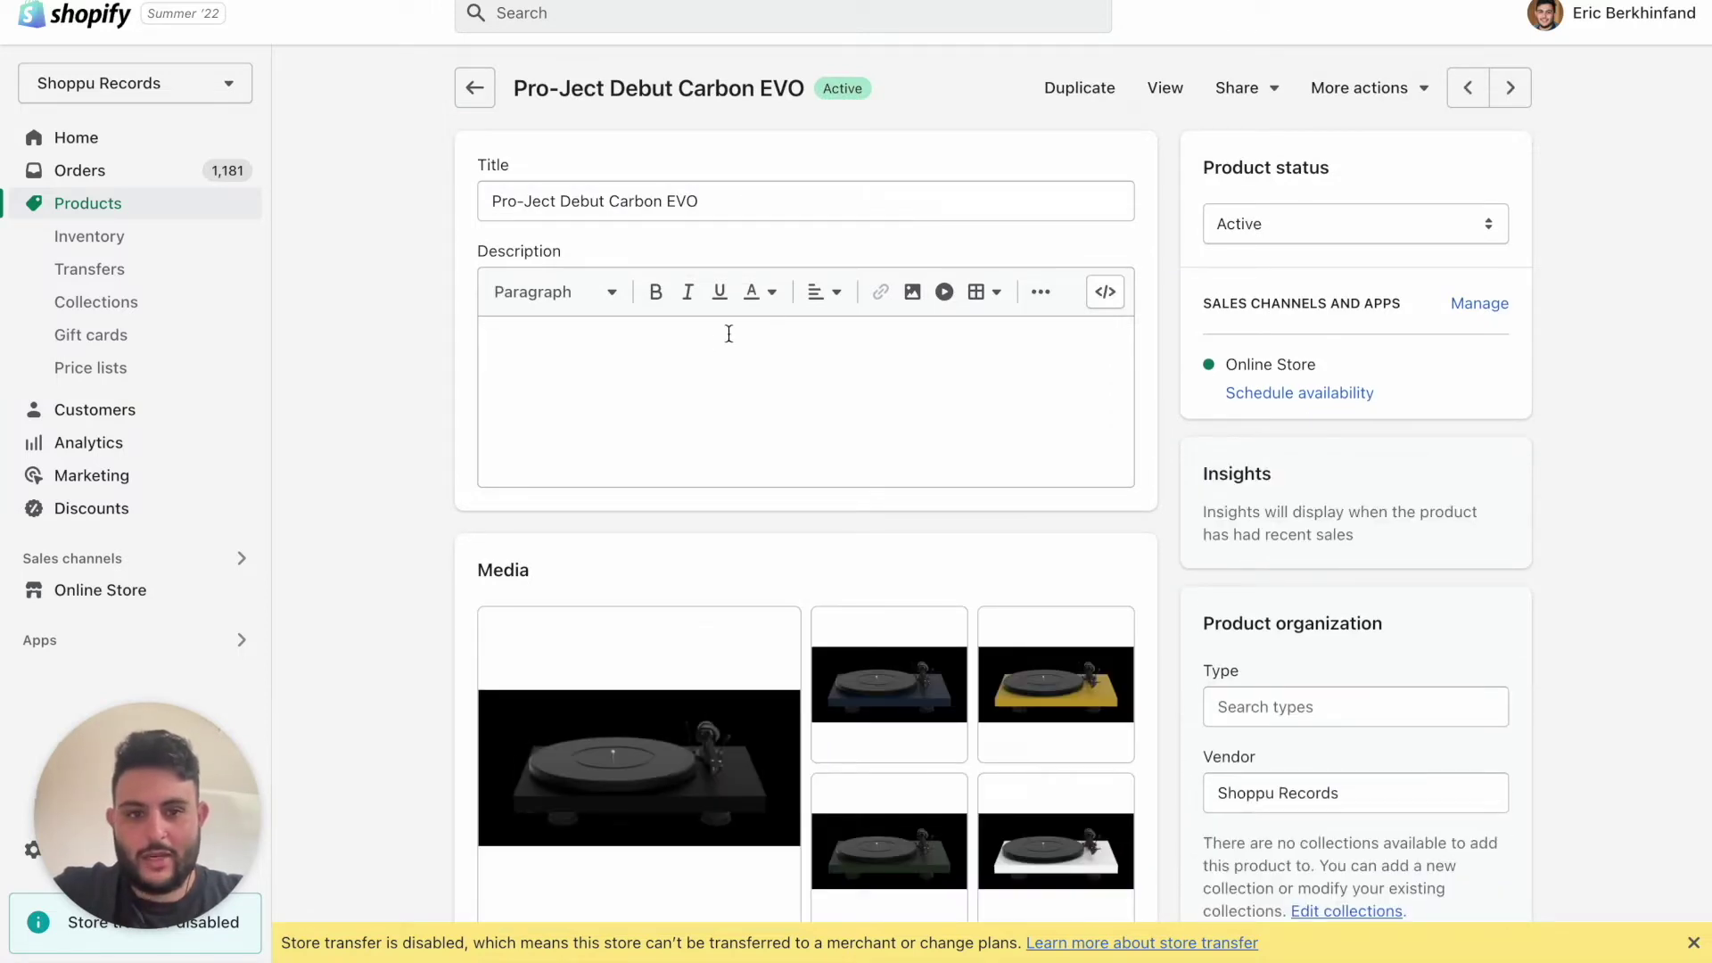
Set the Pro-Ject Debut Carbon EVO product type to Turntables & Record Players and save
scroll(856, 198, down, 1)
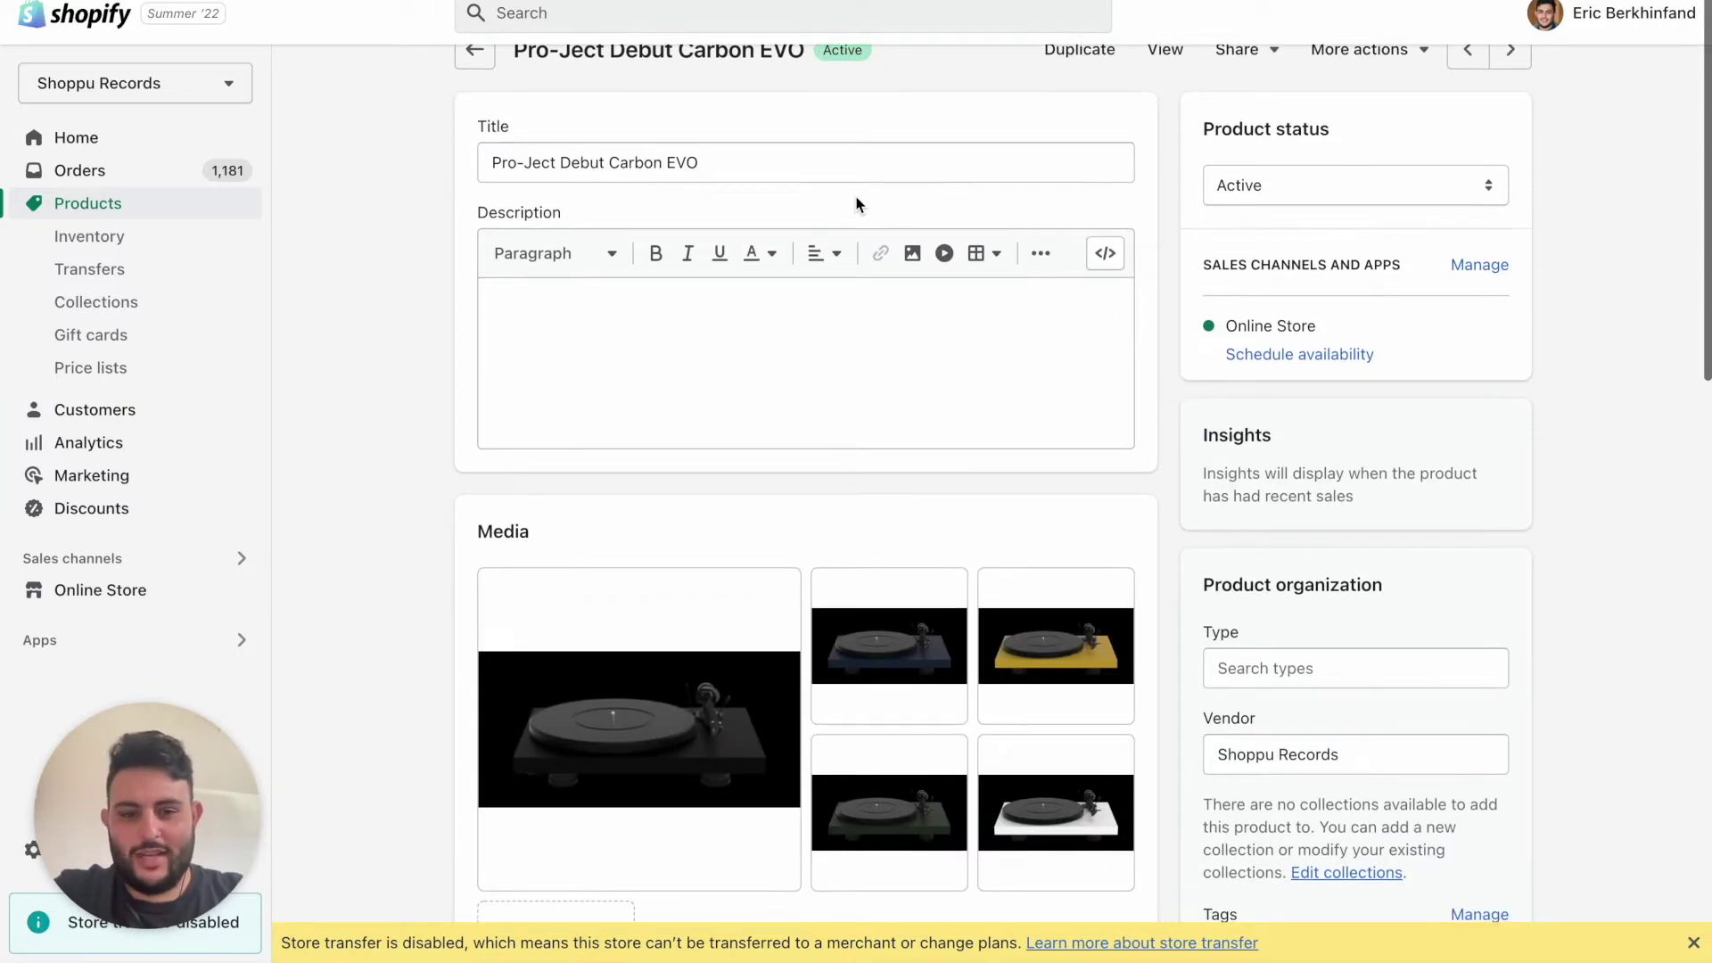
scroll(1067, 272, up, 1)
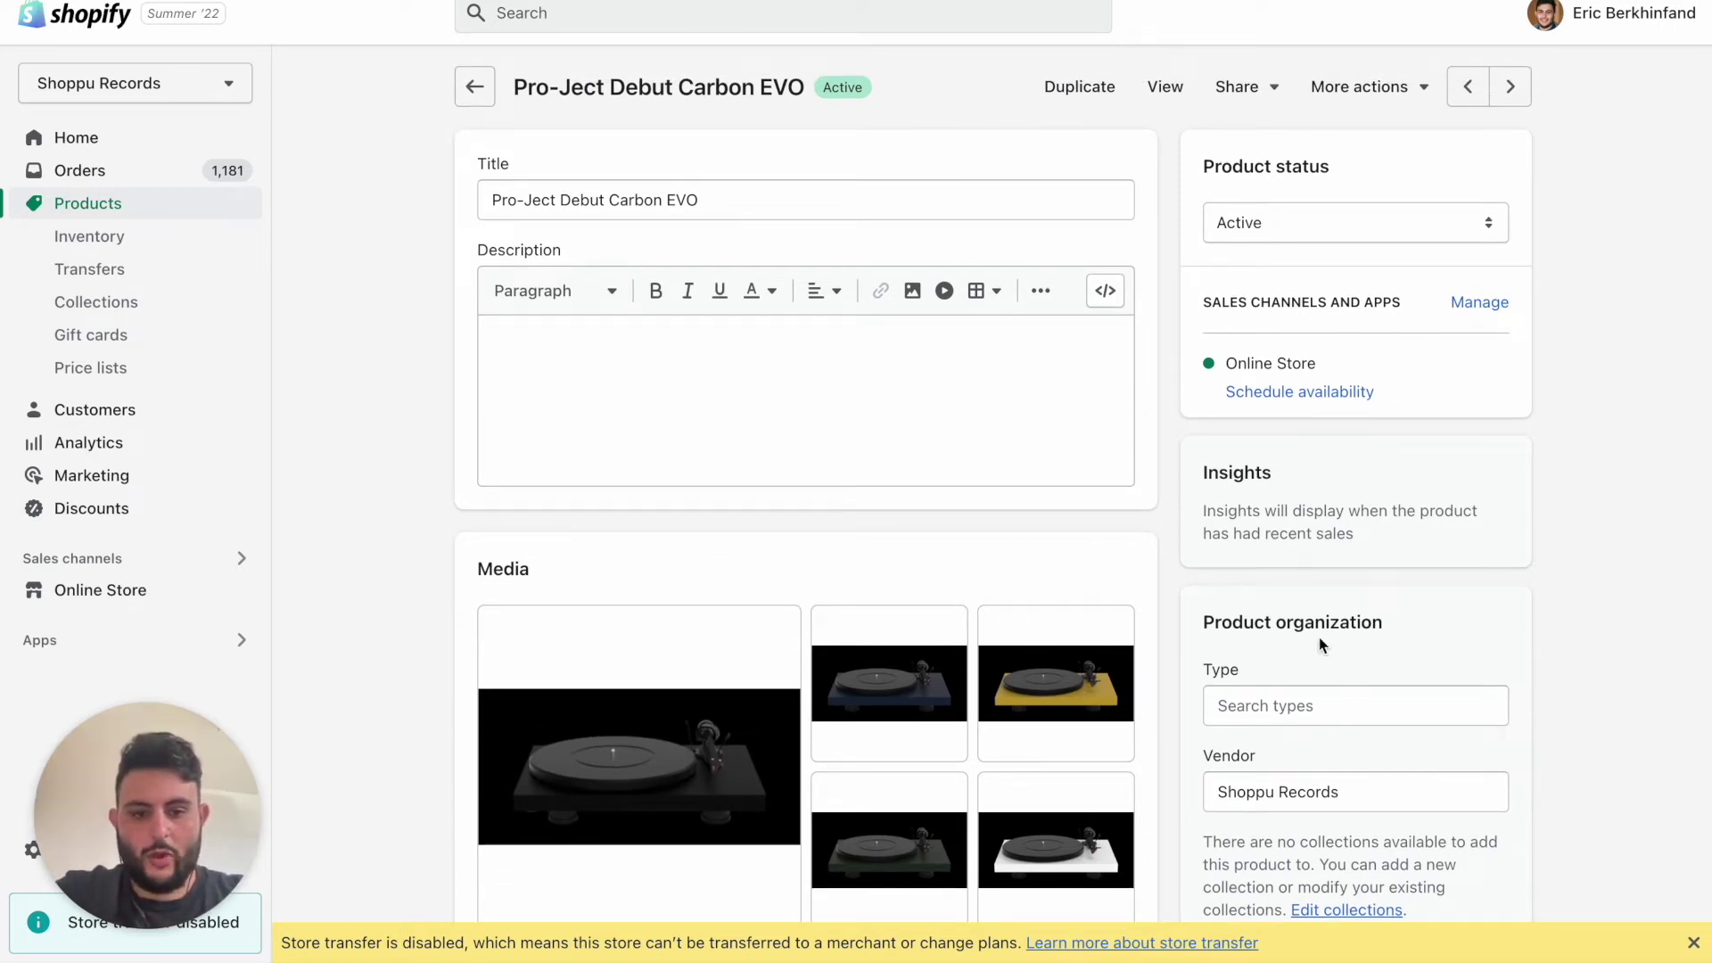
click(1278, 714)
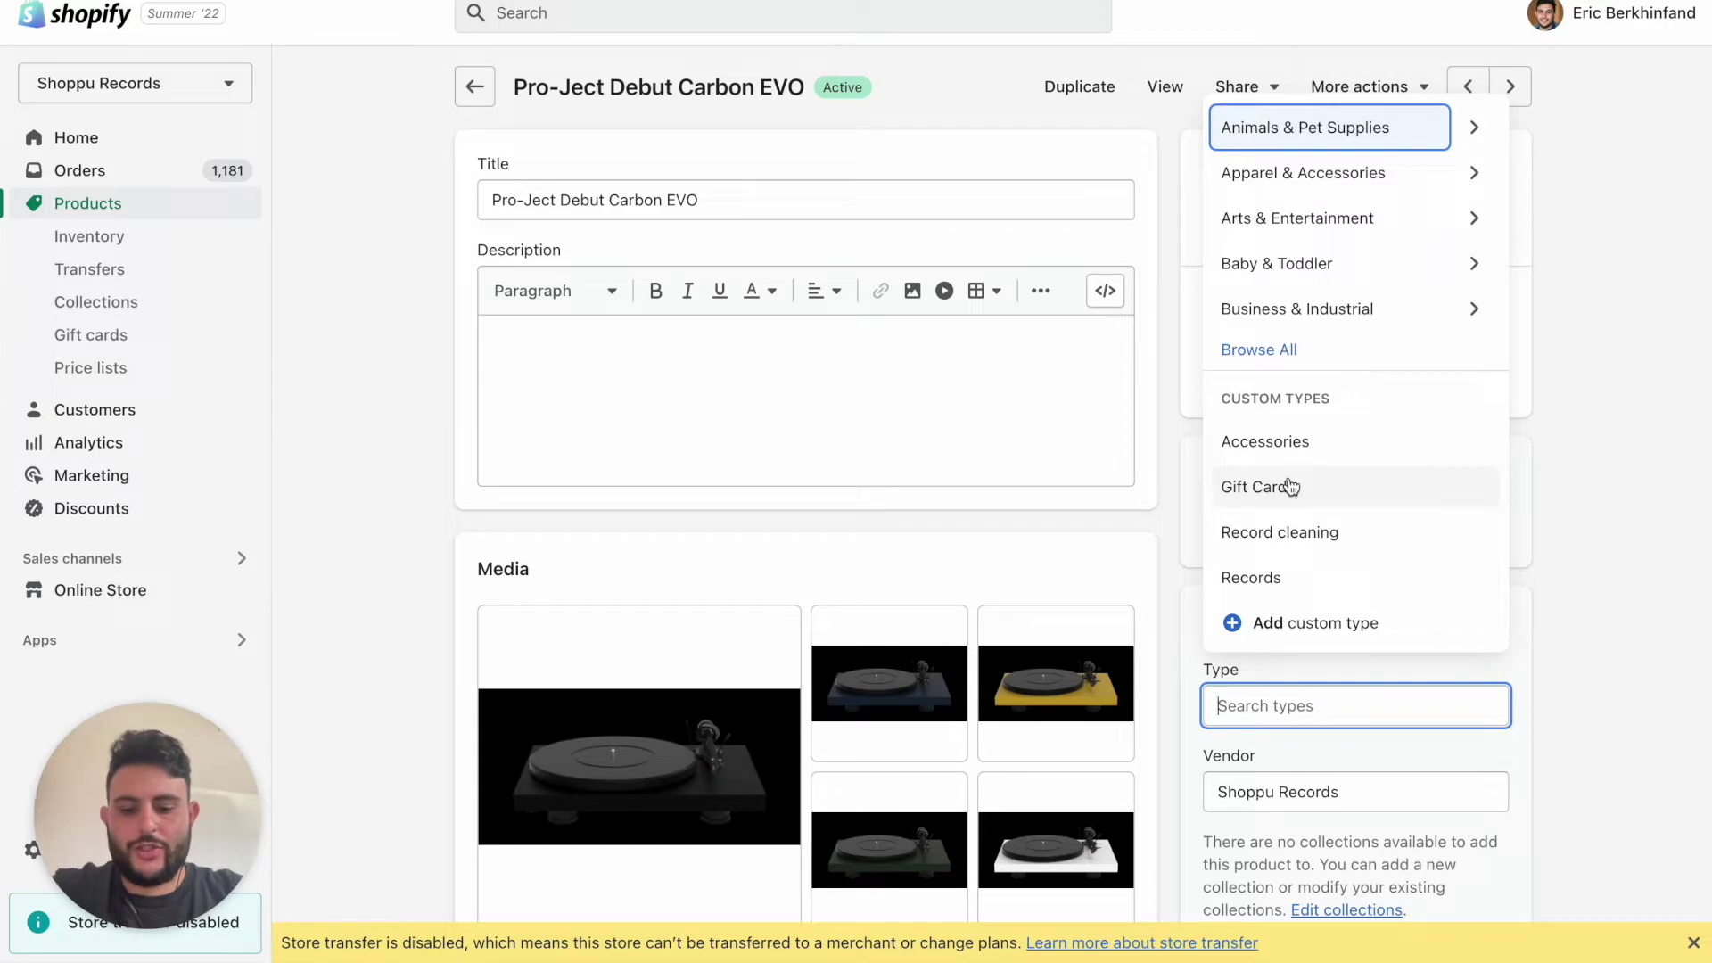
text(recor)
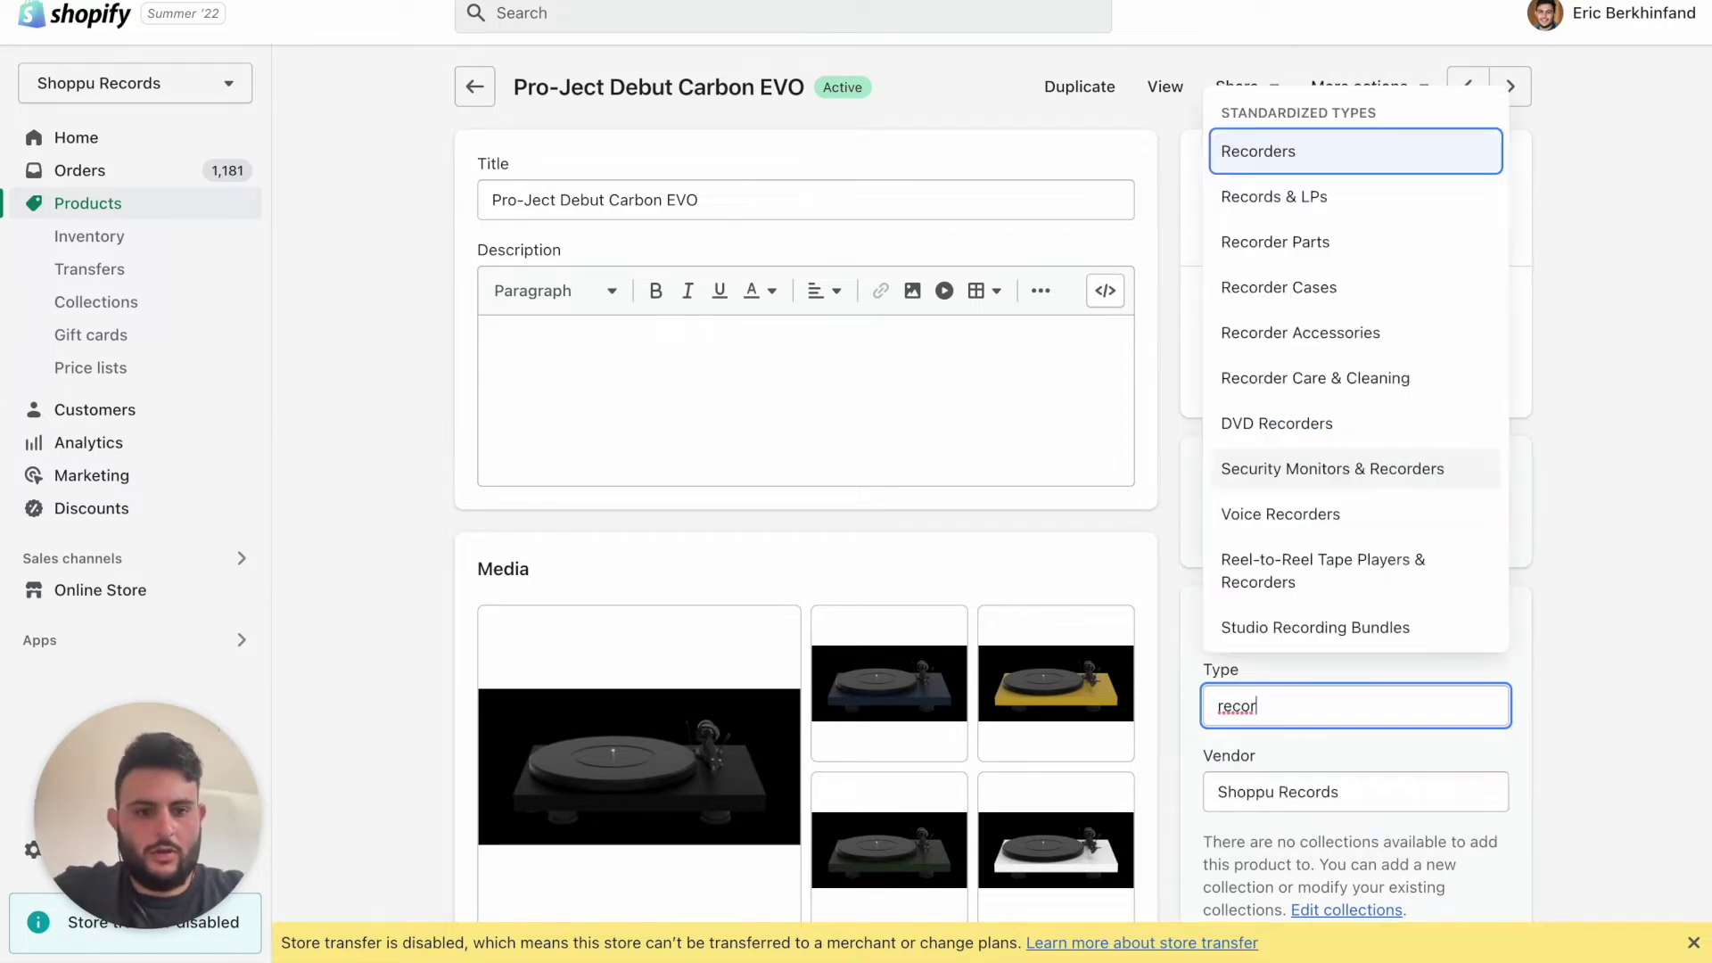
text(d)
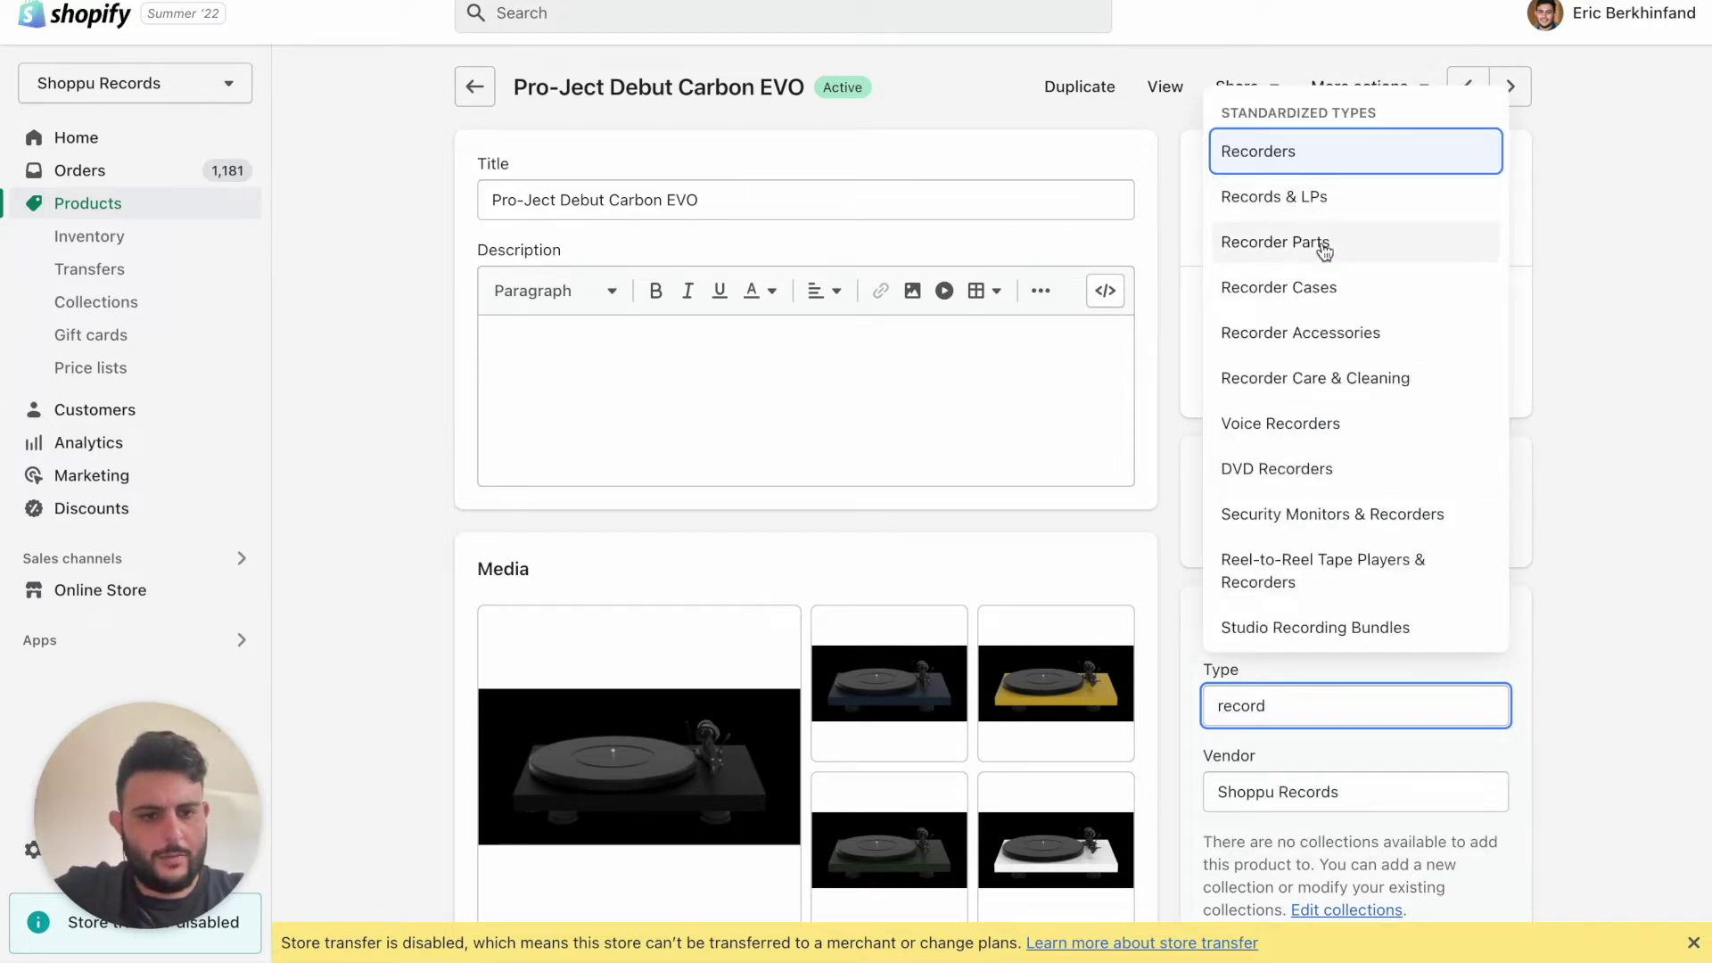
scroll(1324, 330, down, 1)
scroll(1324, 330, down, 5)
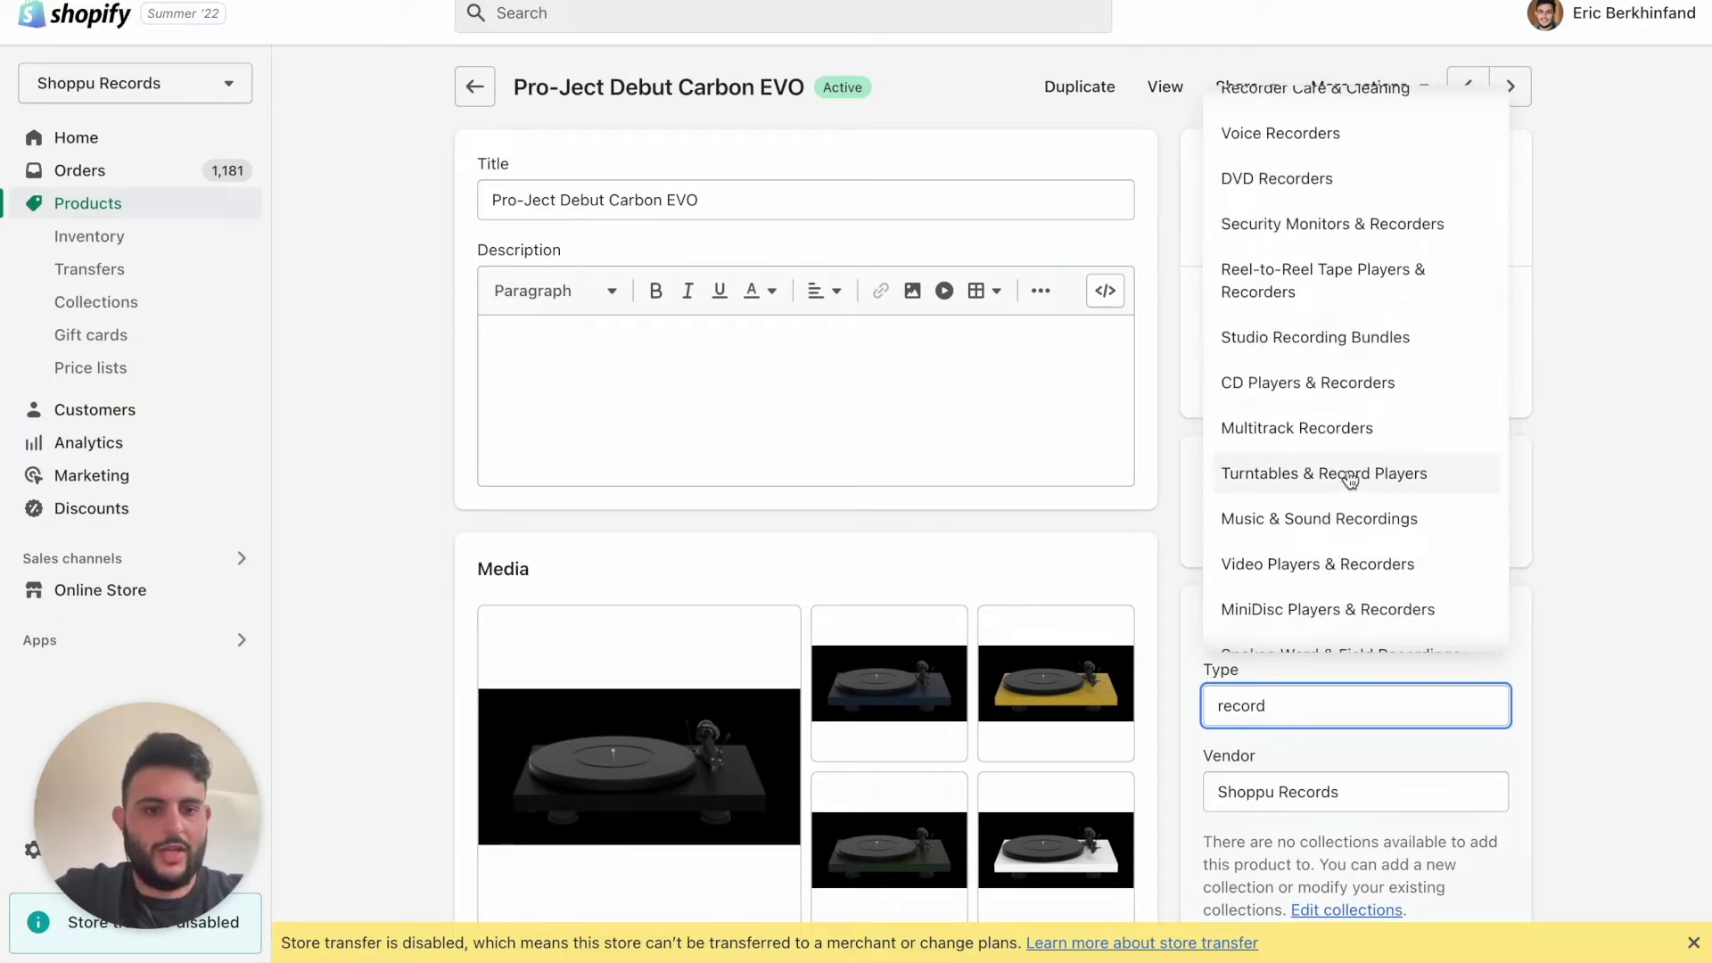
click(1349, 480)
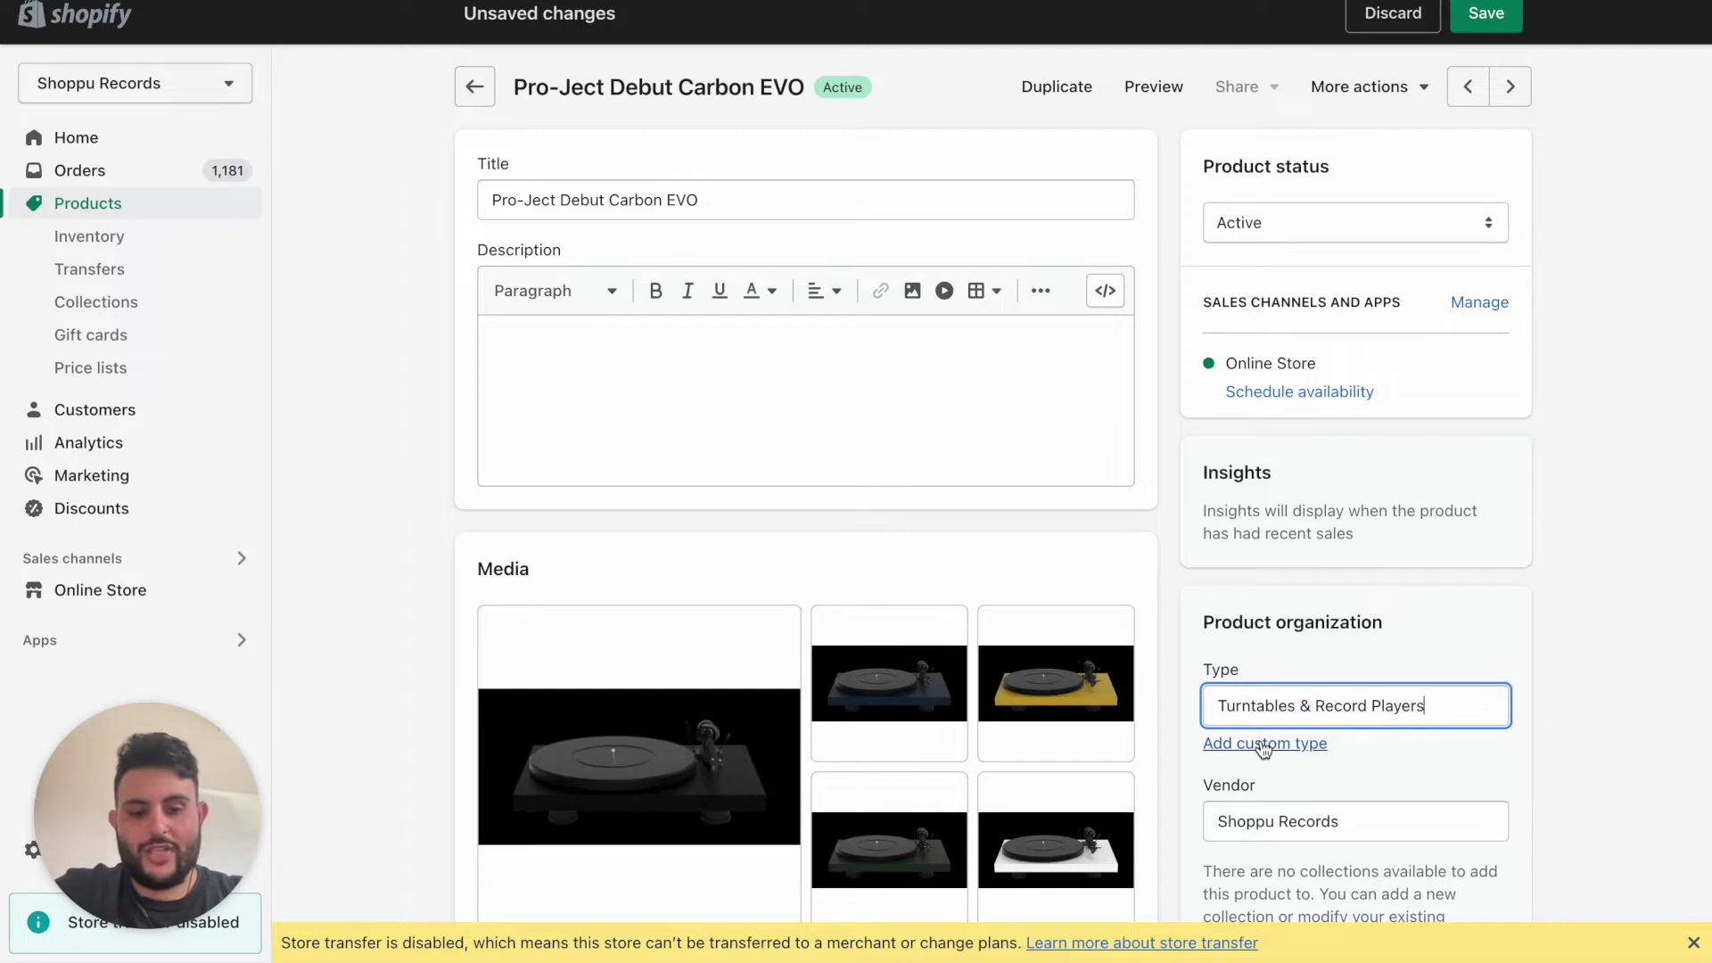
click(1467, 12)
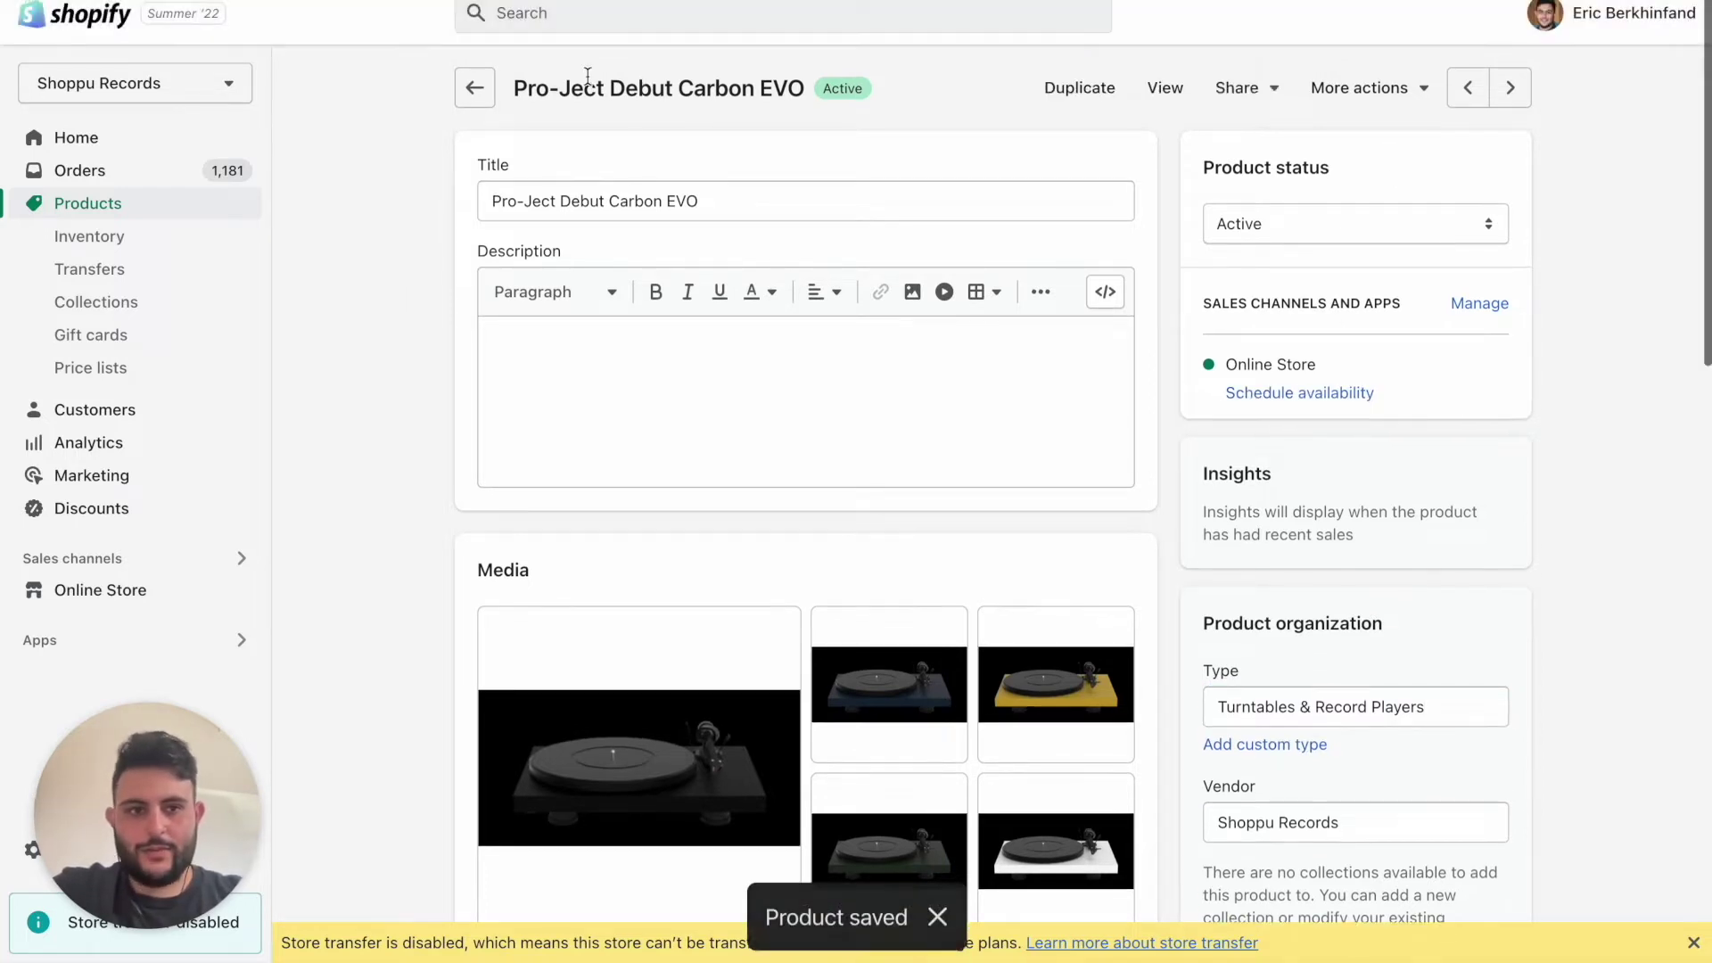
Give the Technics SL-1210MK7 turntable the type Turntables & Record Players and save it
click(479, 91)
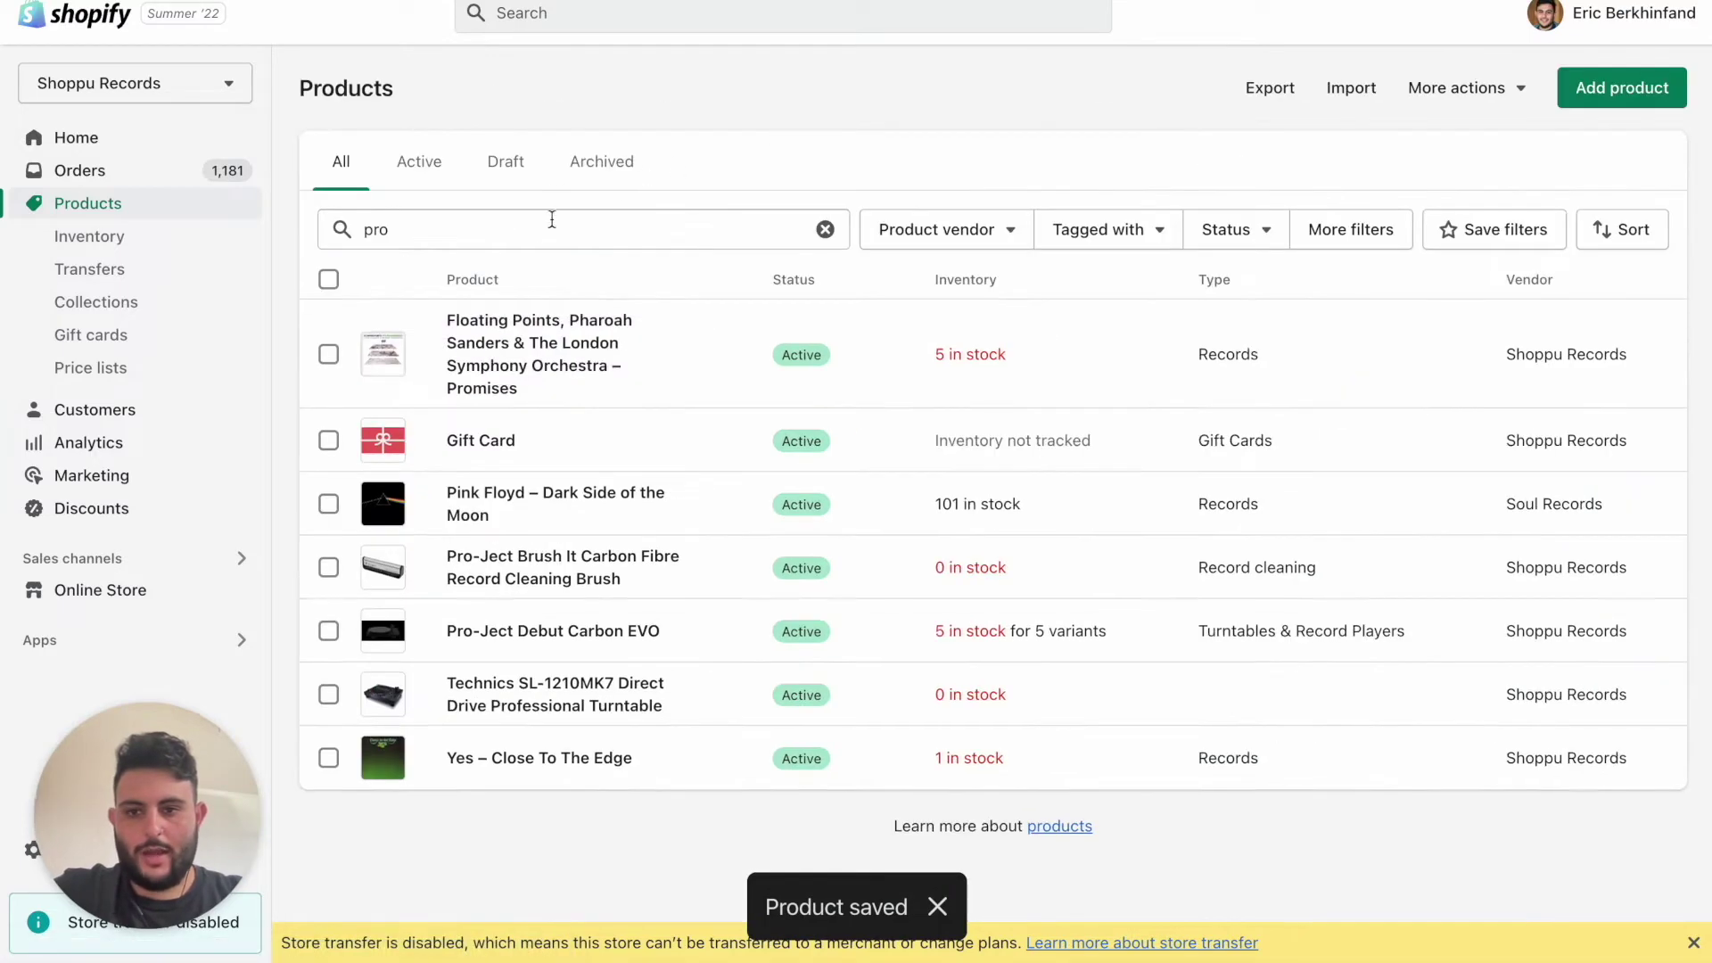
click(567, 706)
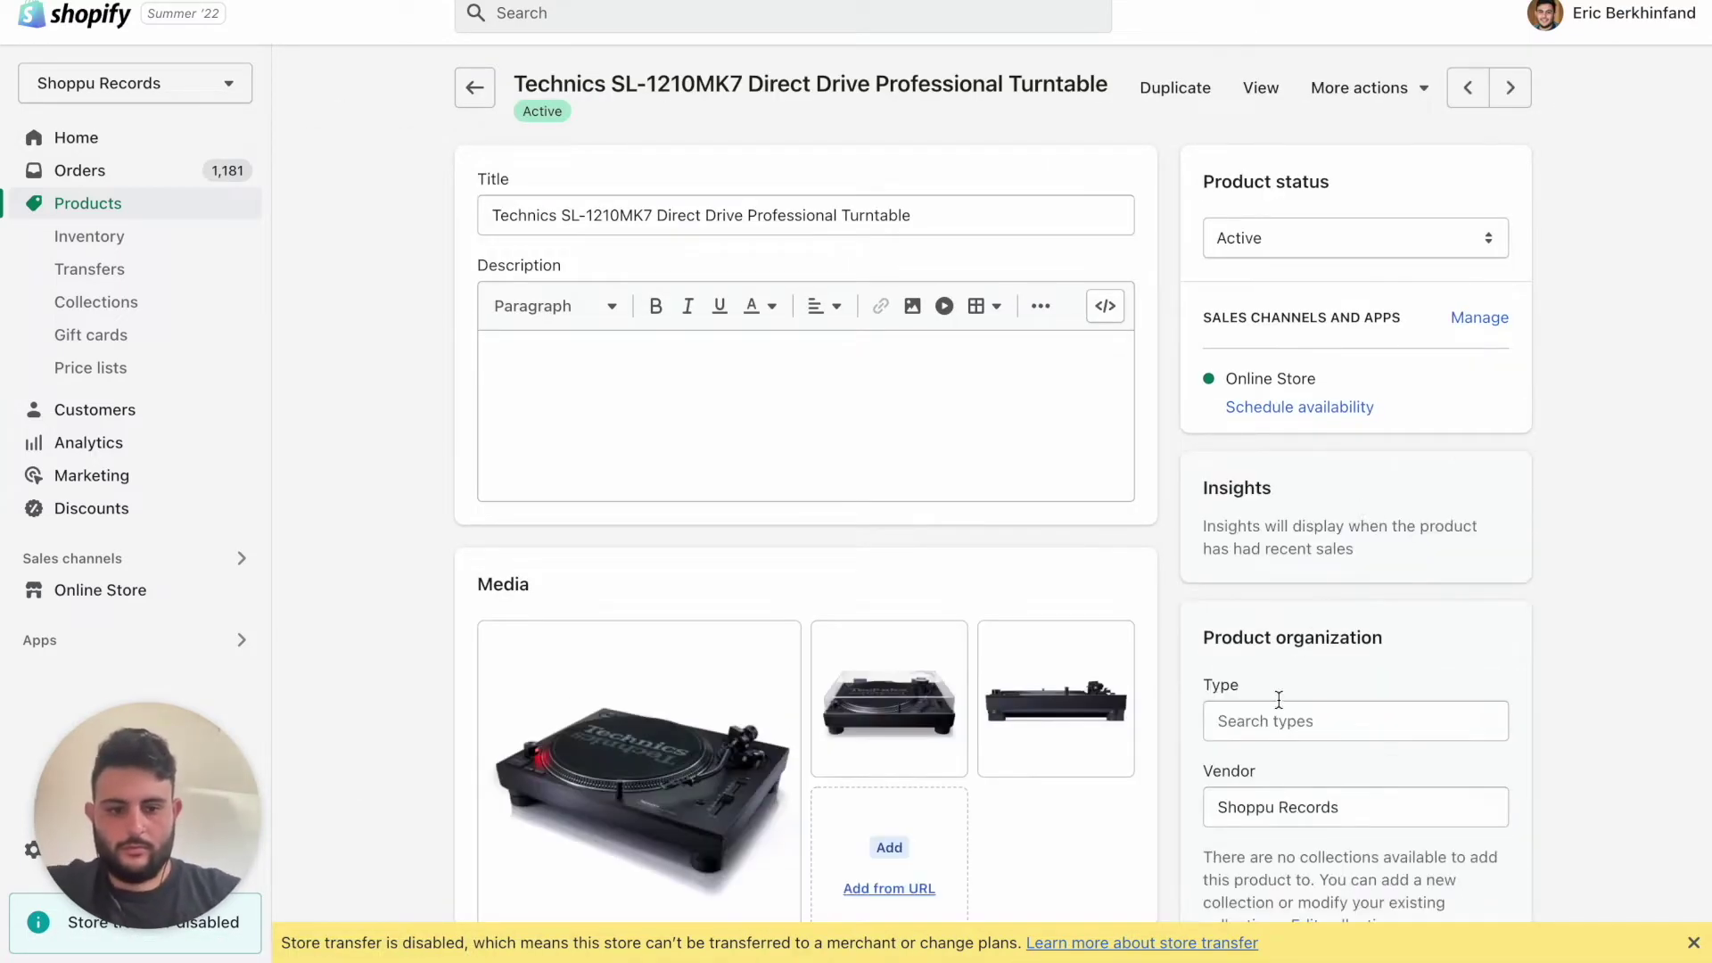
click(1279, 709)
text(turn)
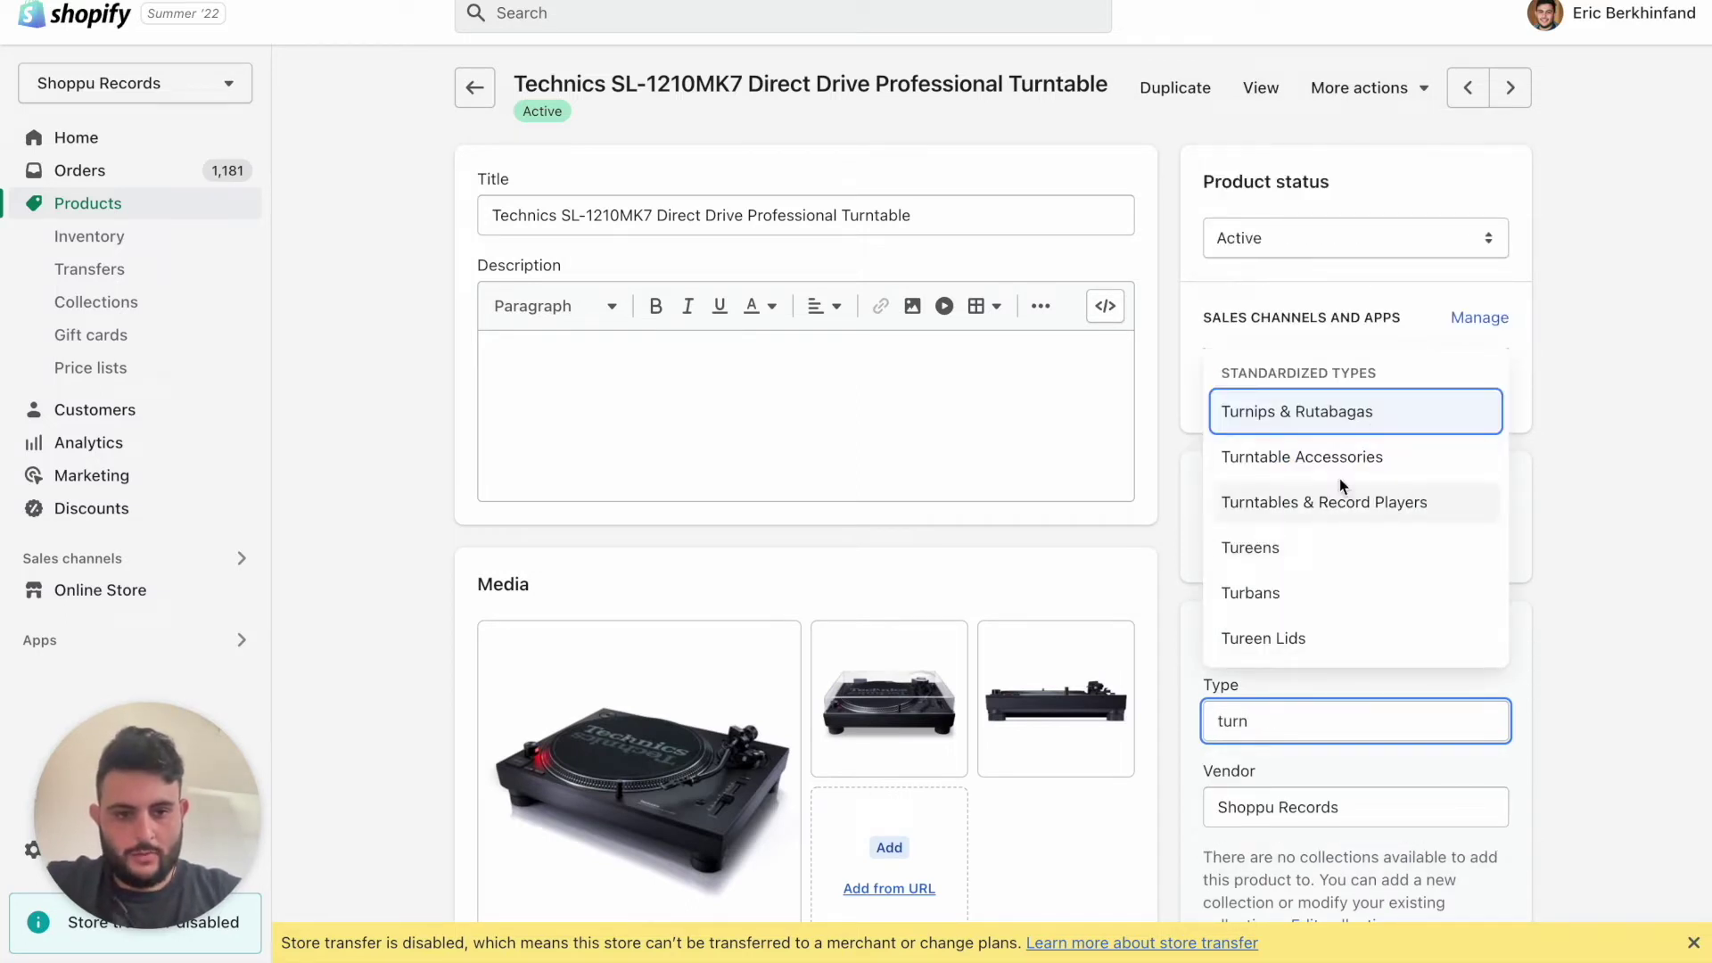
click(1347, 503)
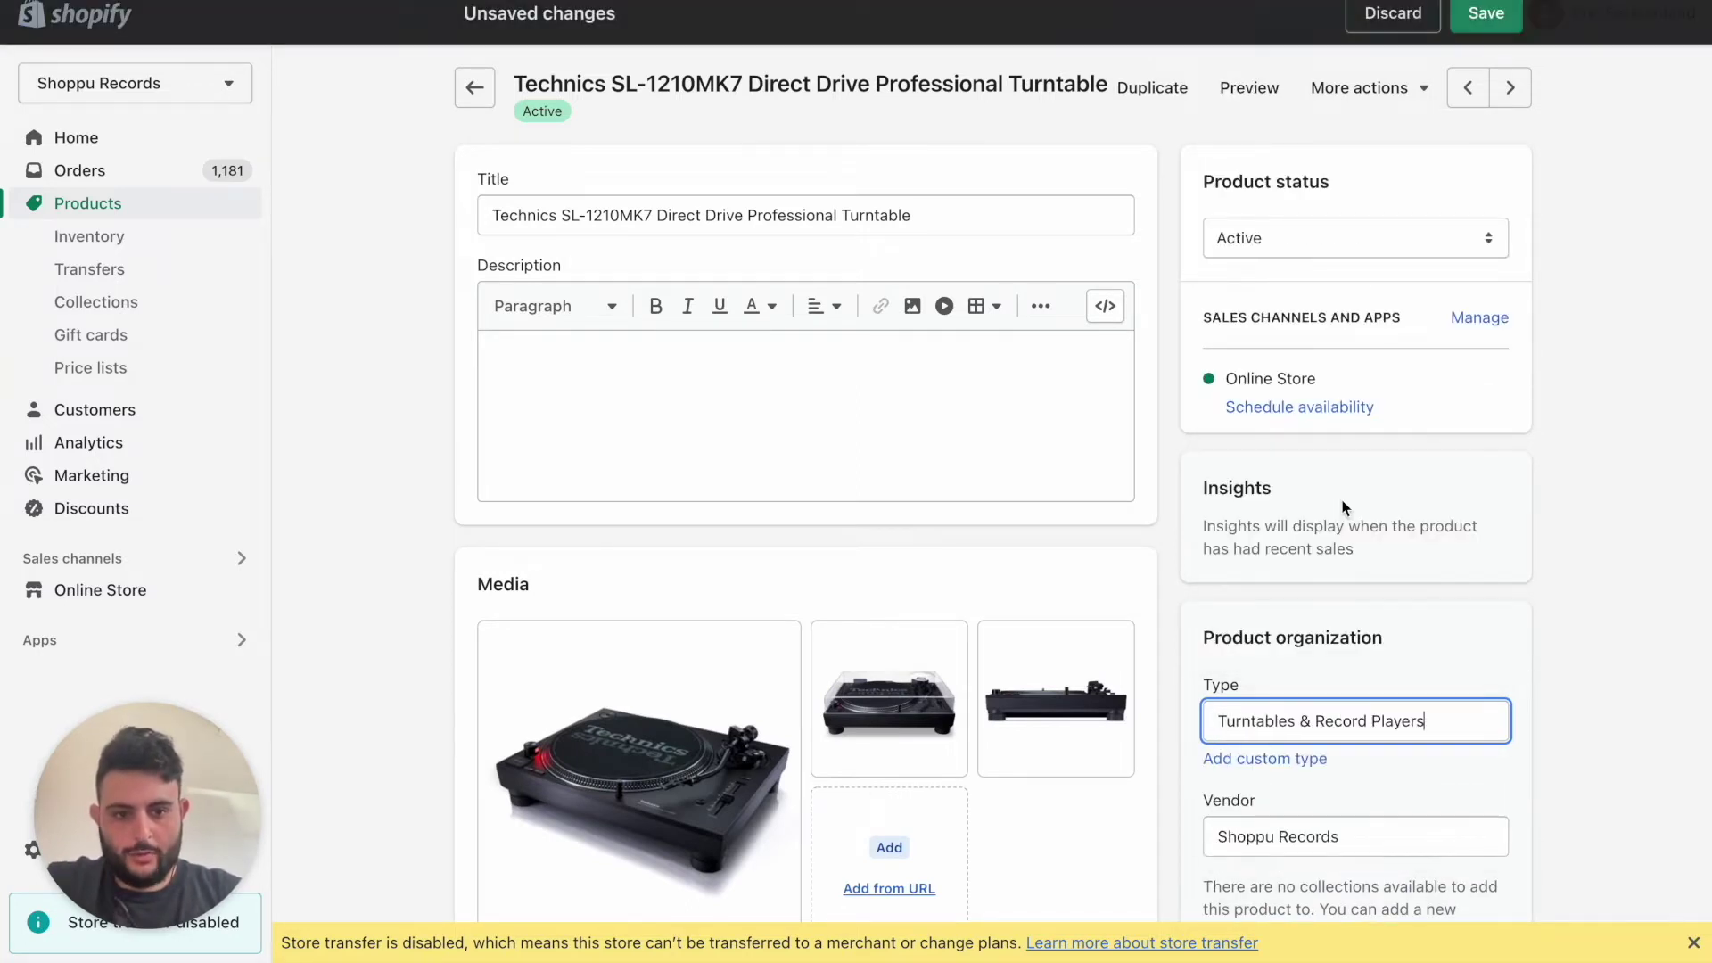
click(1487, 14)
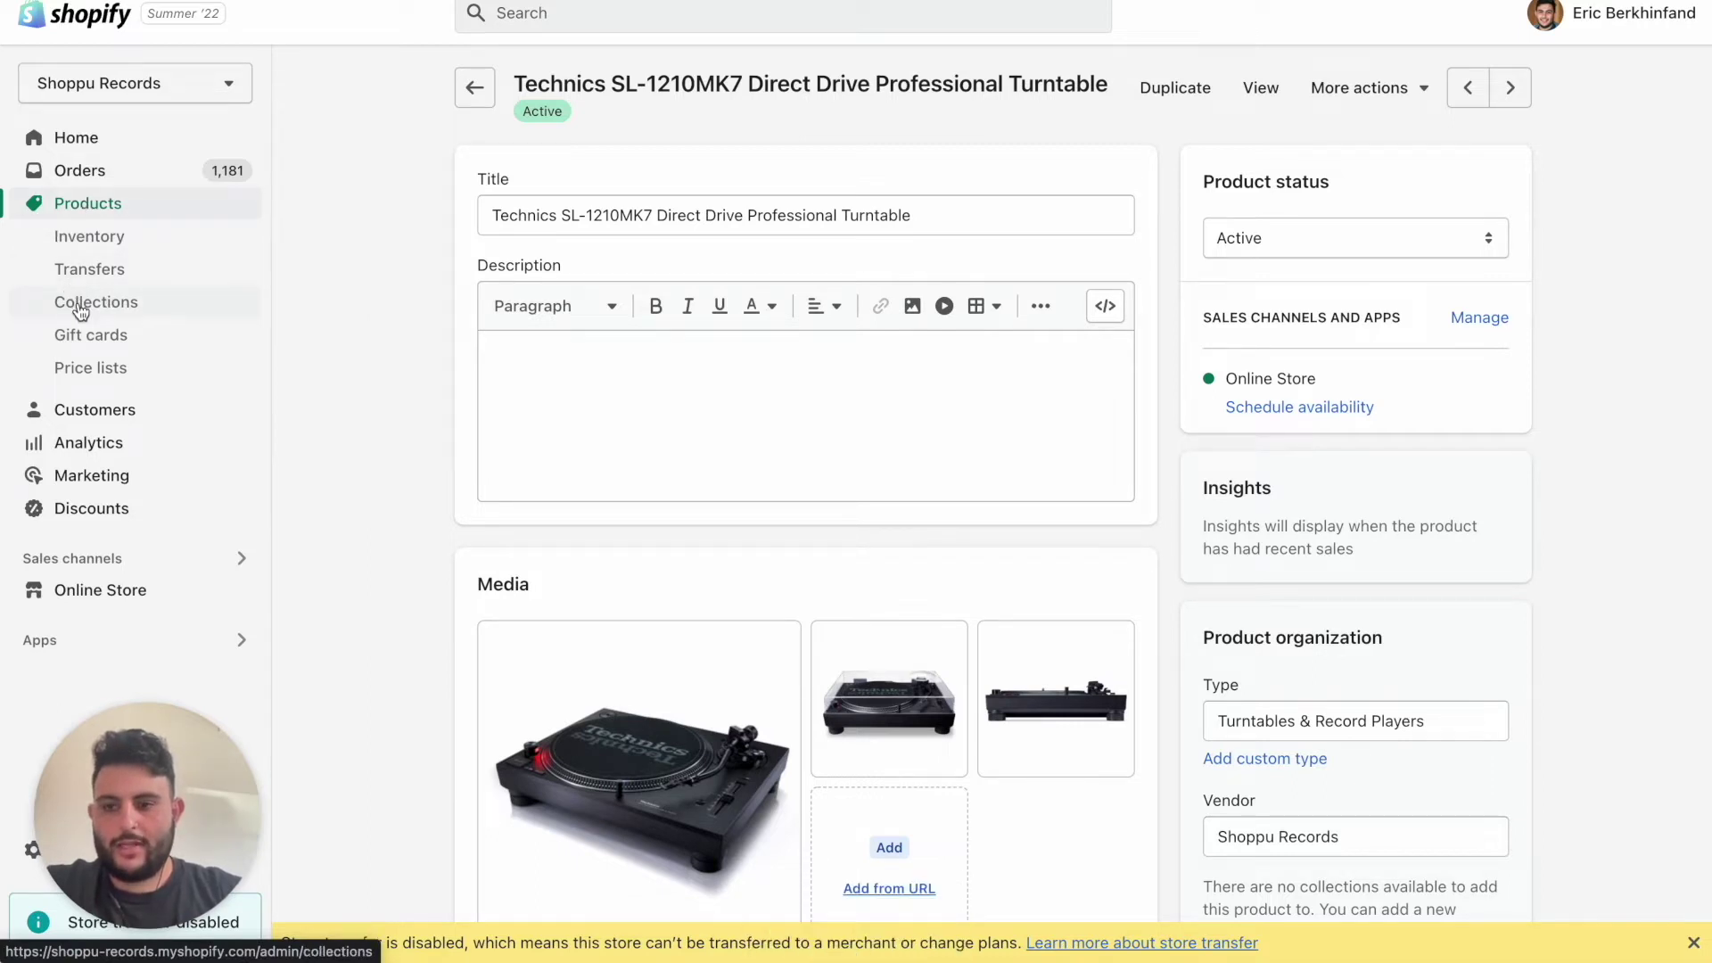
click(80, 305)
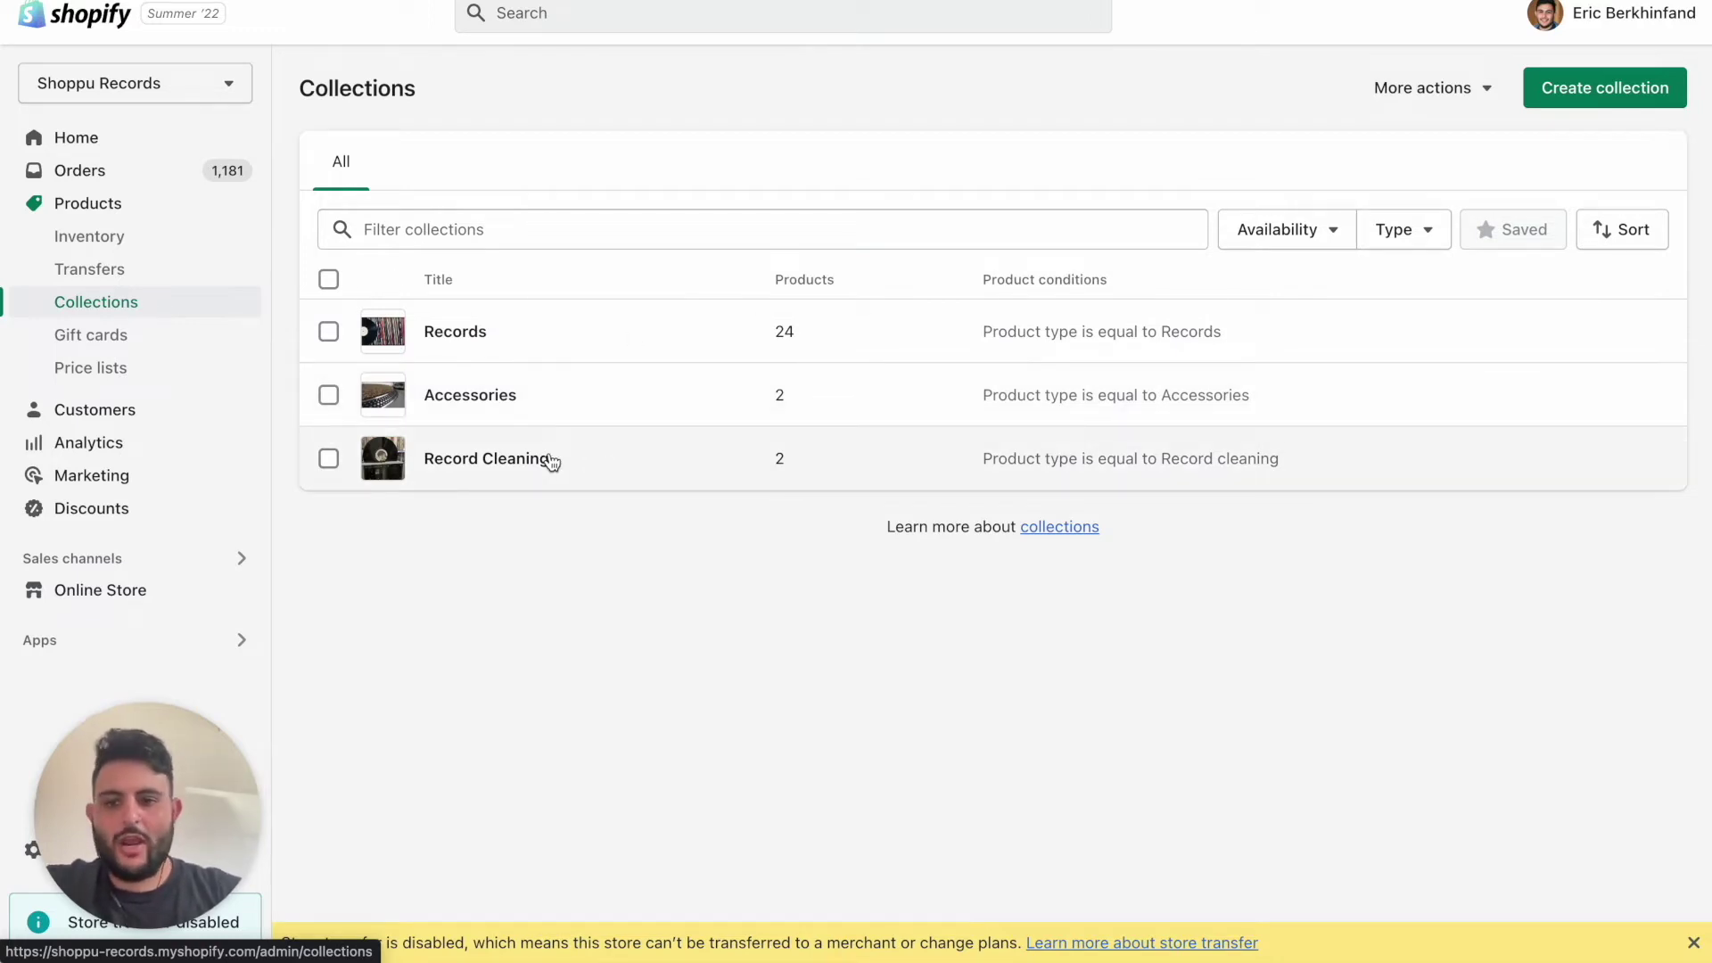
Start a new collection titled 'Turntables'
click(1643, 88)
click(773, 208)
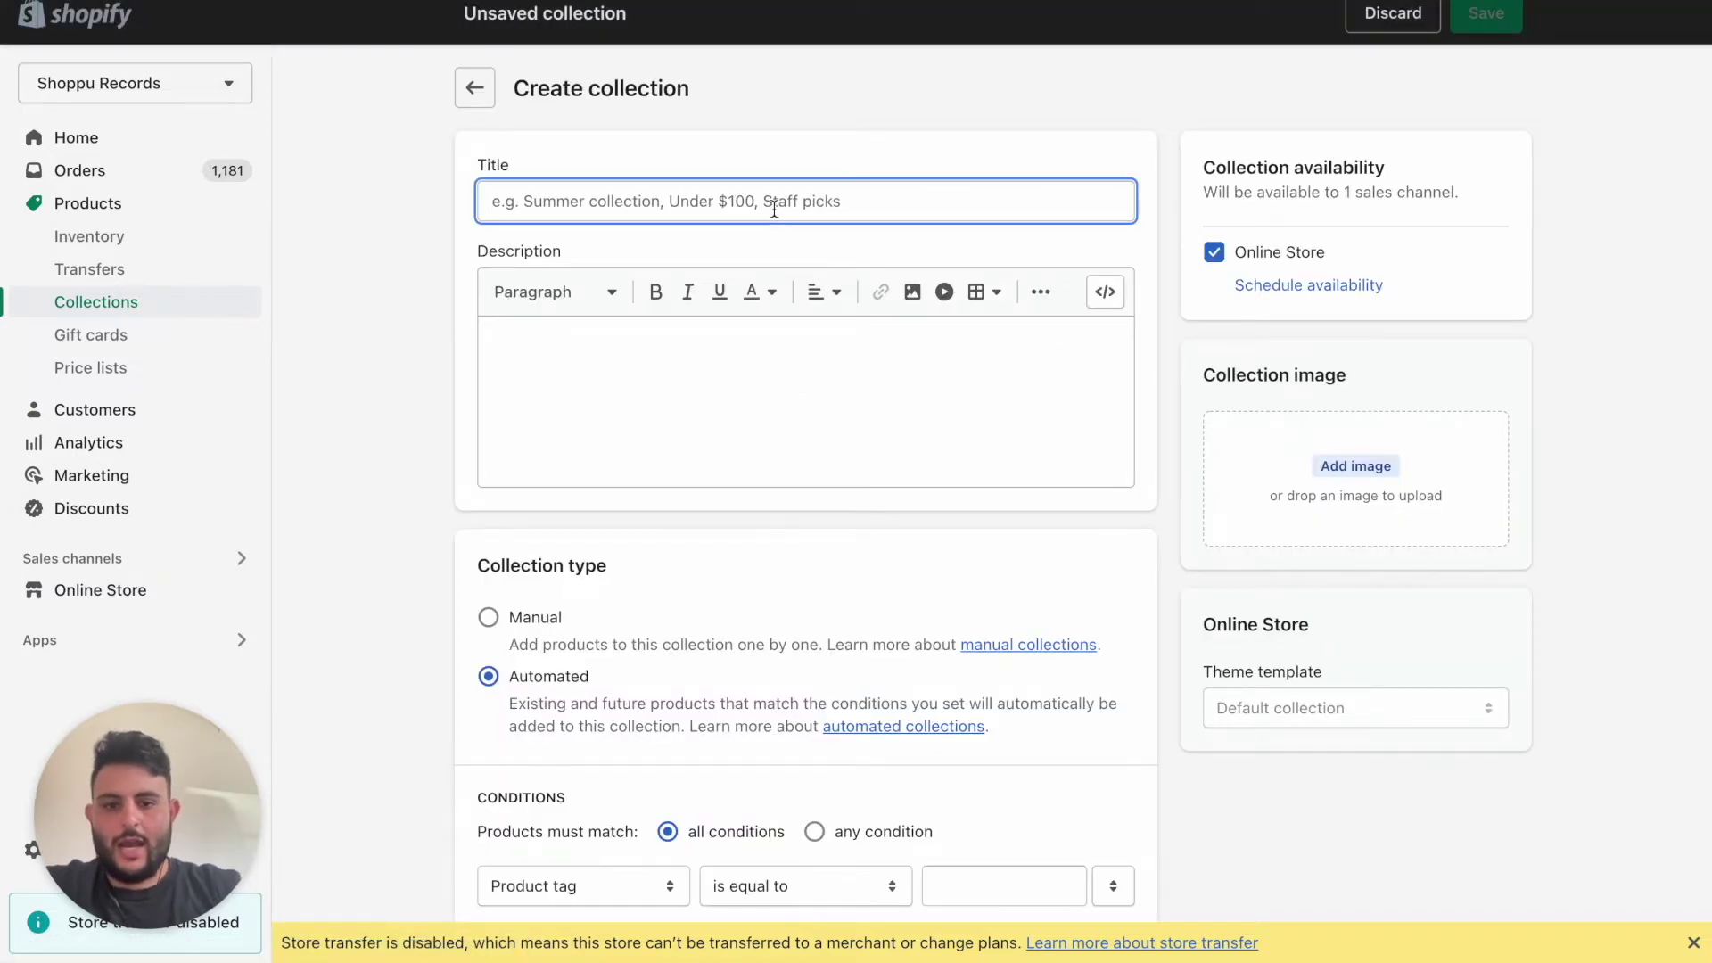
text(Turntables)
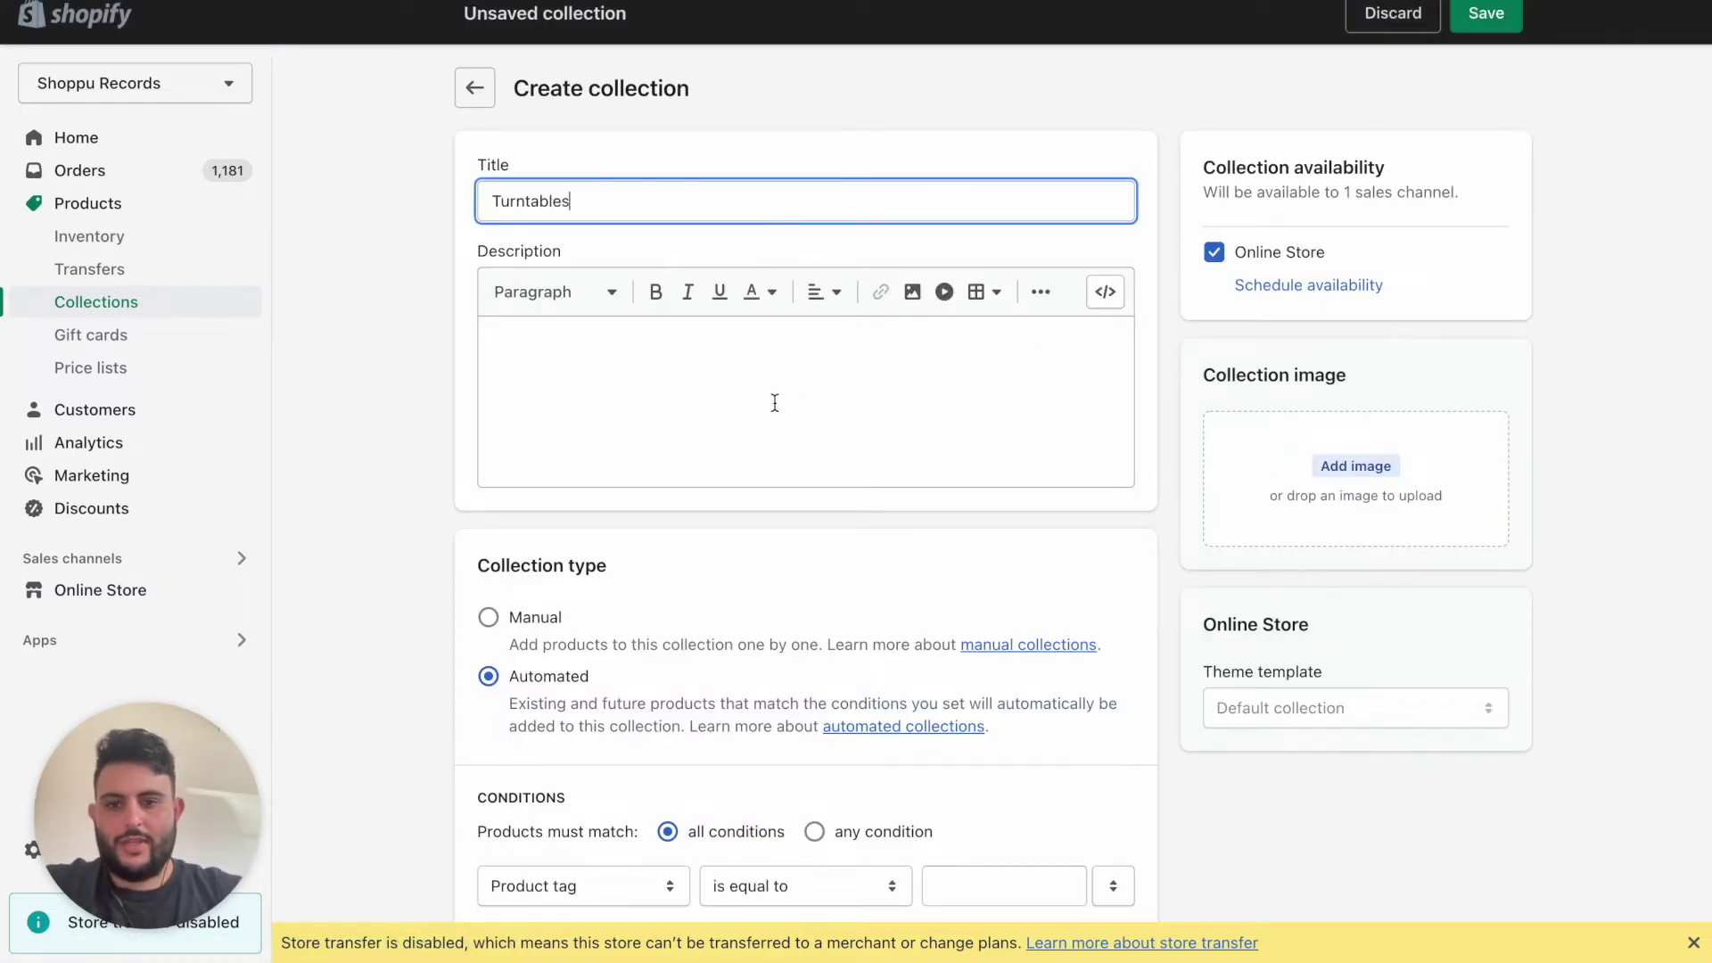
Write the description 'Turntables to play your favourite records. :)' and begin adding a collection image
click(780, 435)
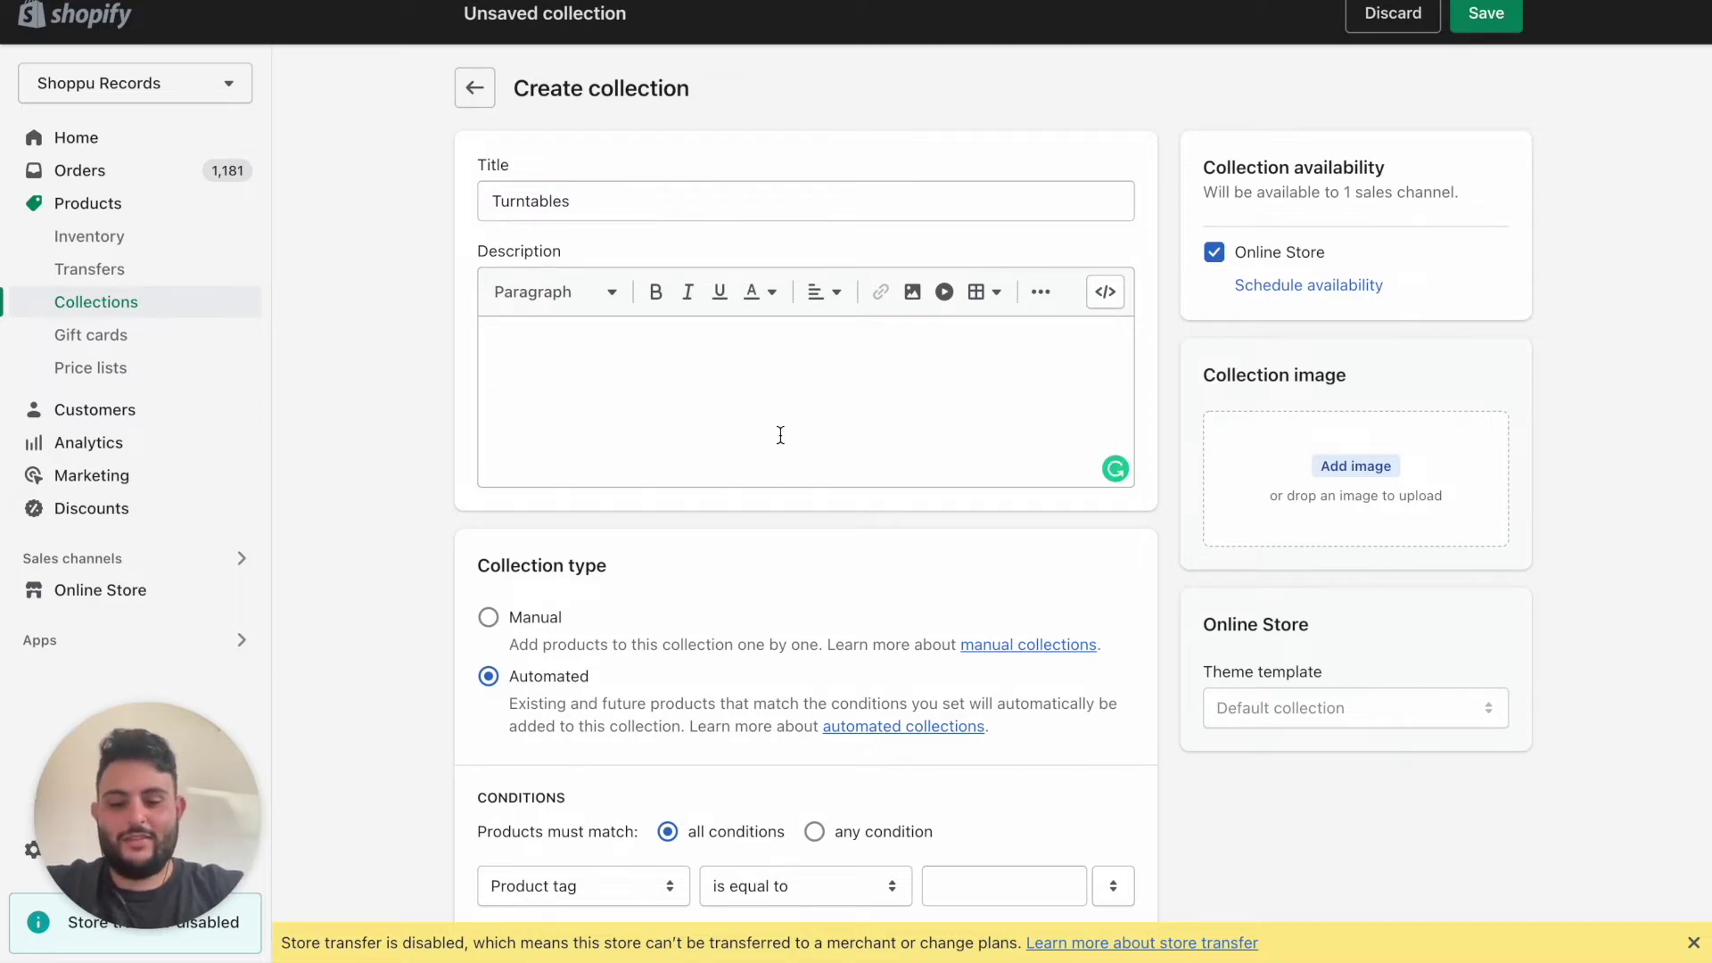
text(A)
key(BackSpace)
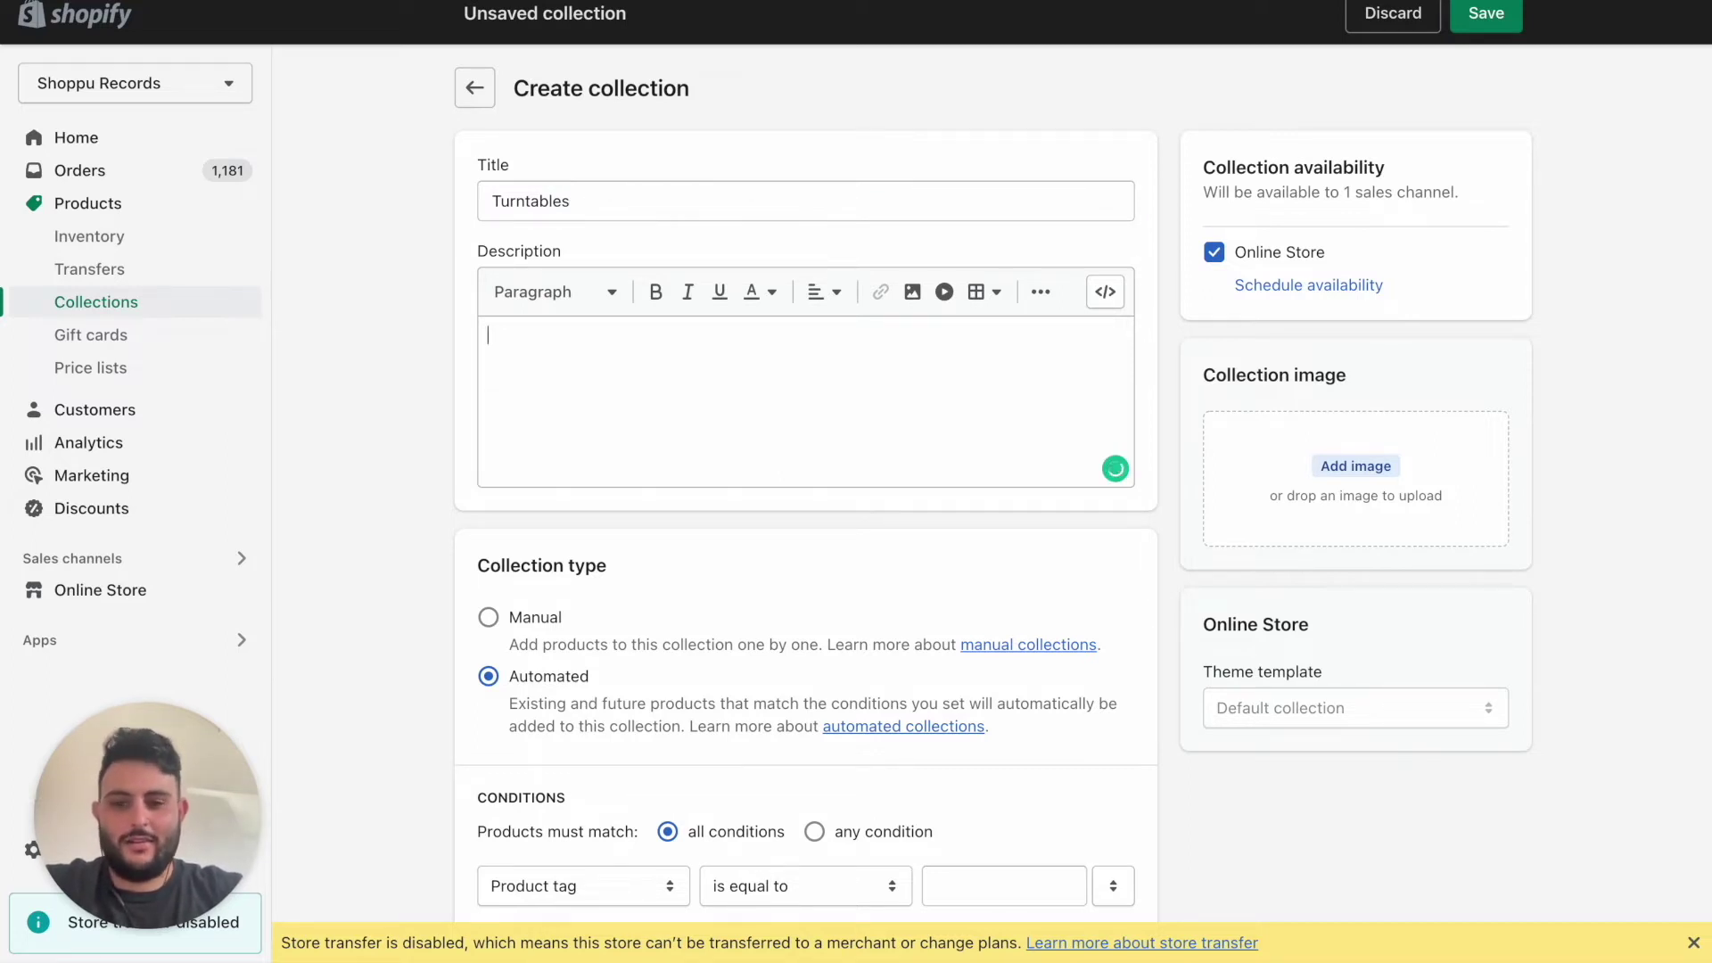
text(A turntable to play)
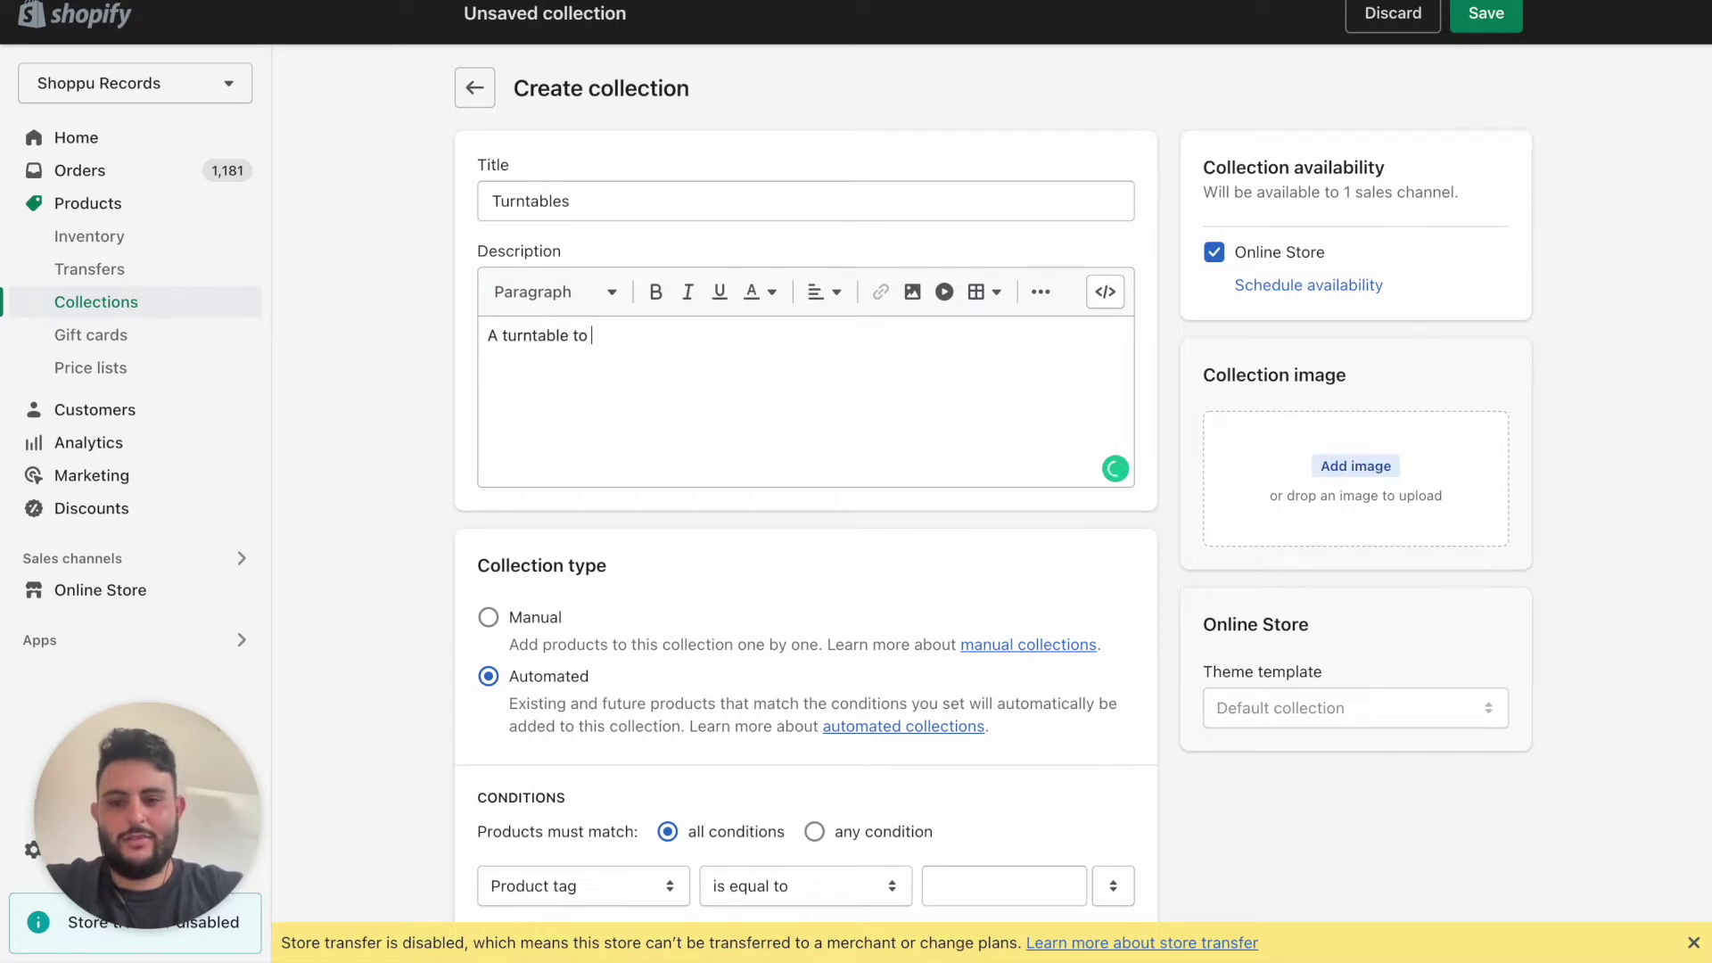
click(491, 336)
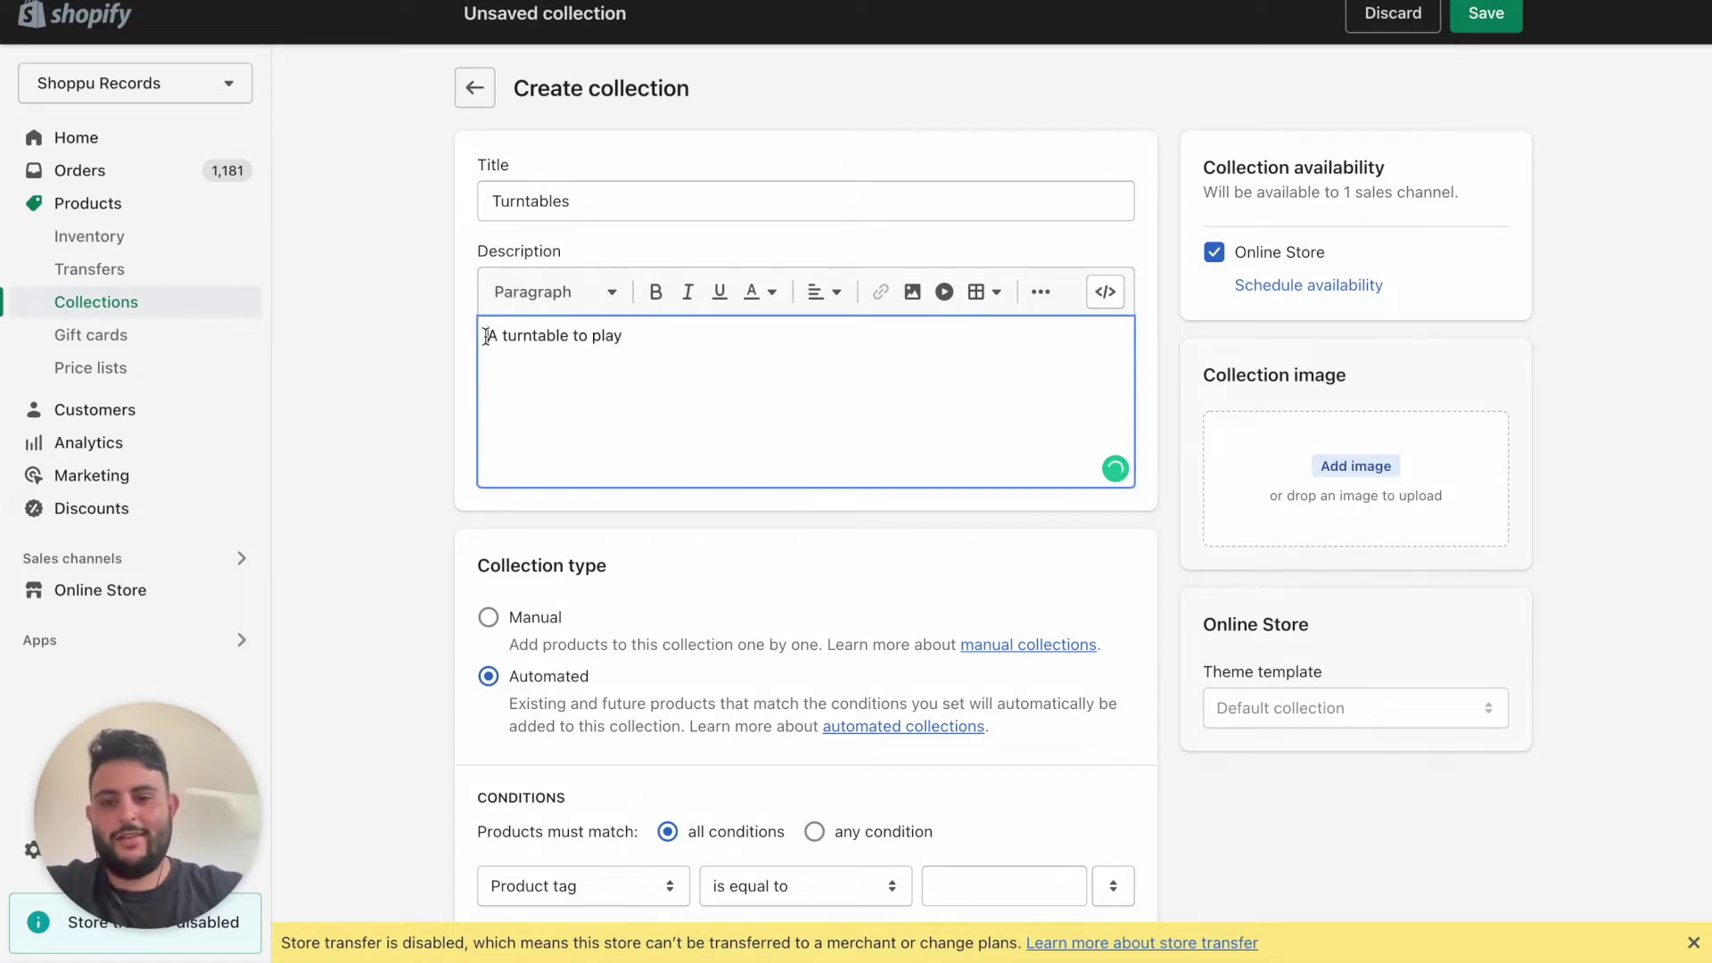
triple_click(509, 344)
text(Turnta)
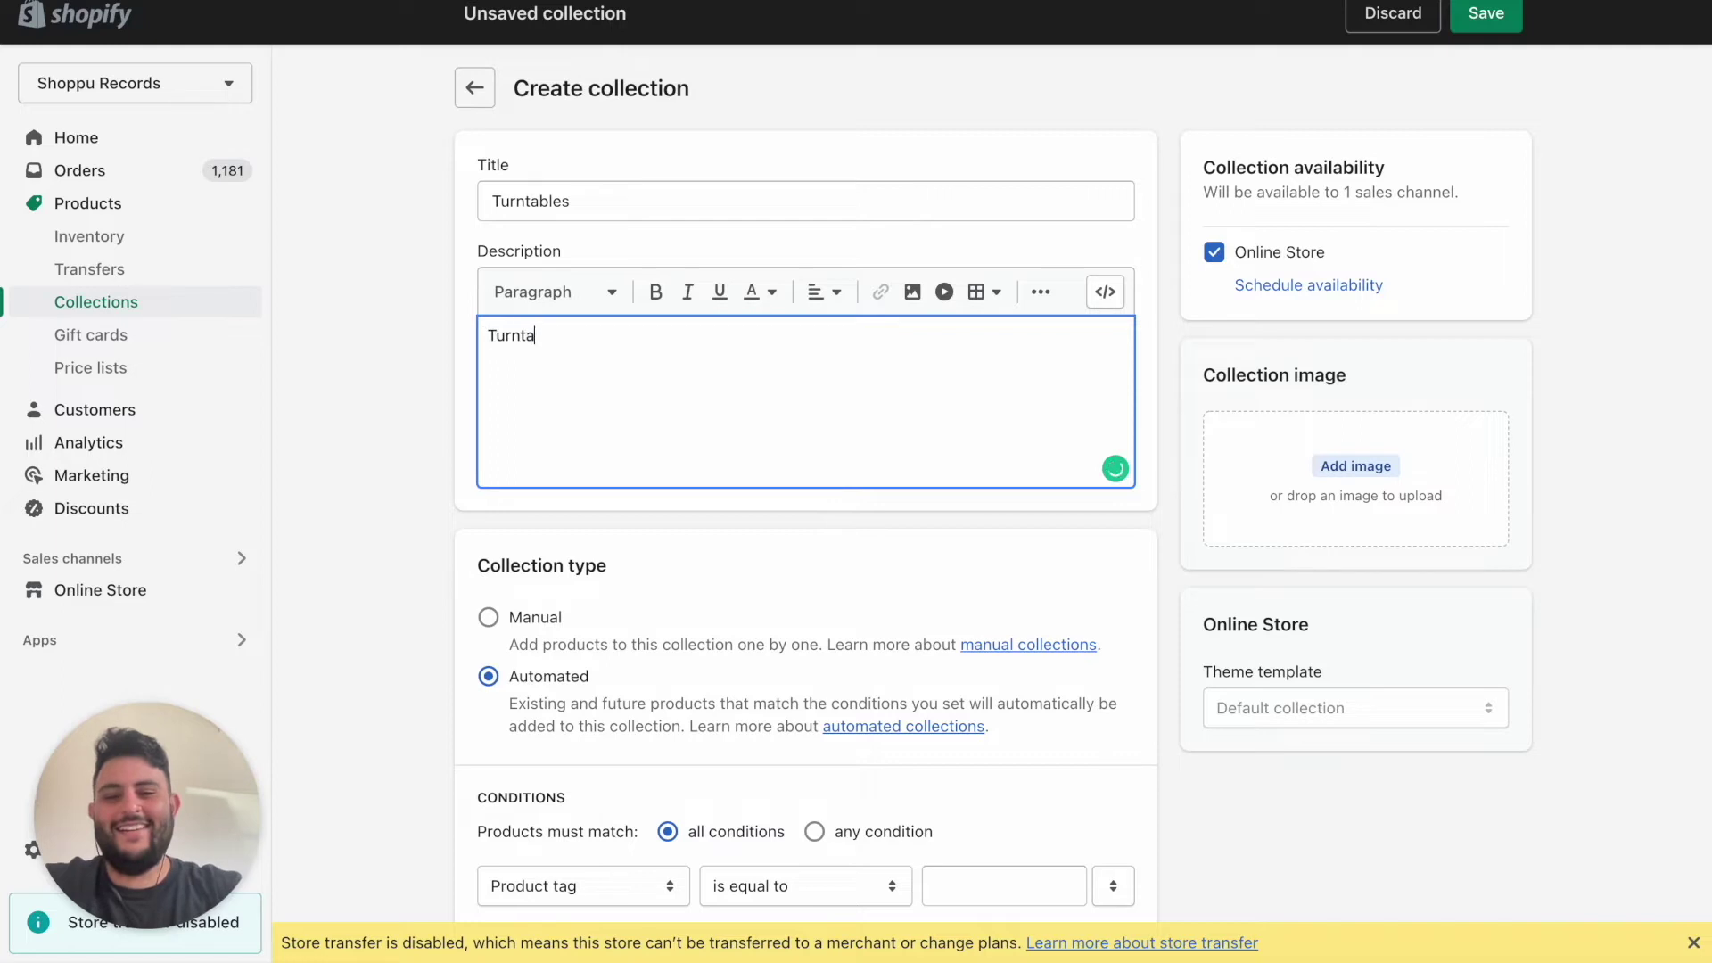
text(bles to p)
key(BackSpace)
key(BackSpace)
key(BackSpace)
key(BackSpace)
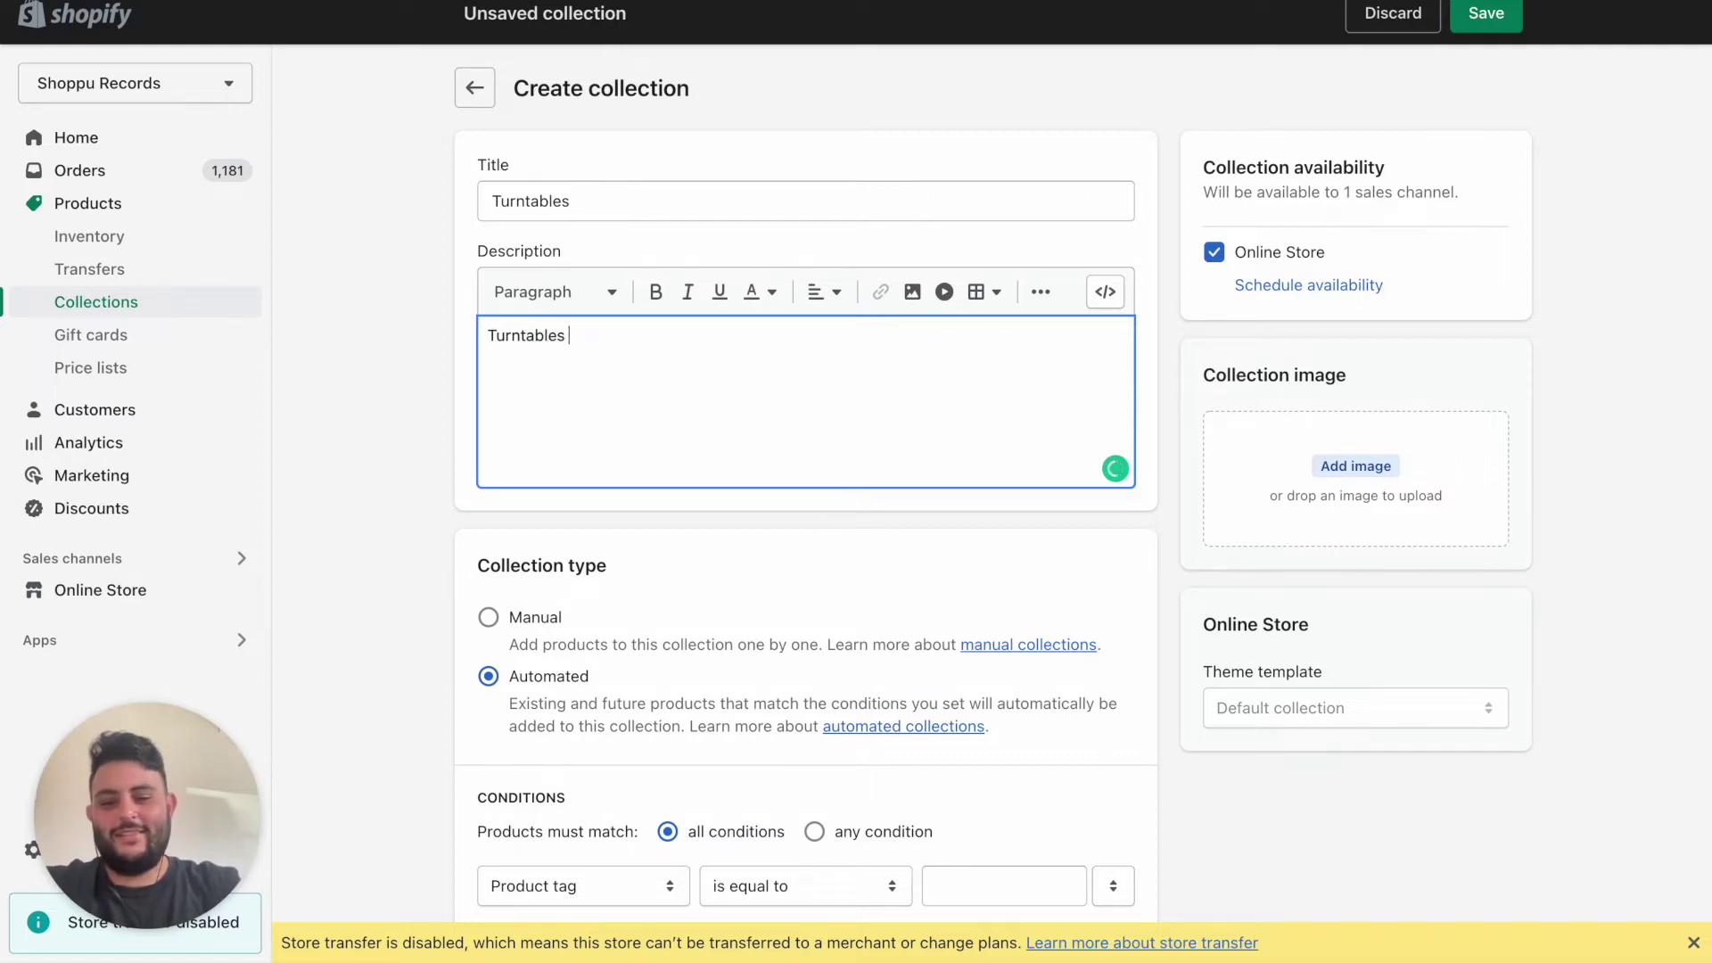
text(to play your fav)
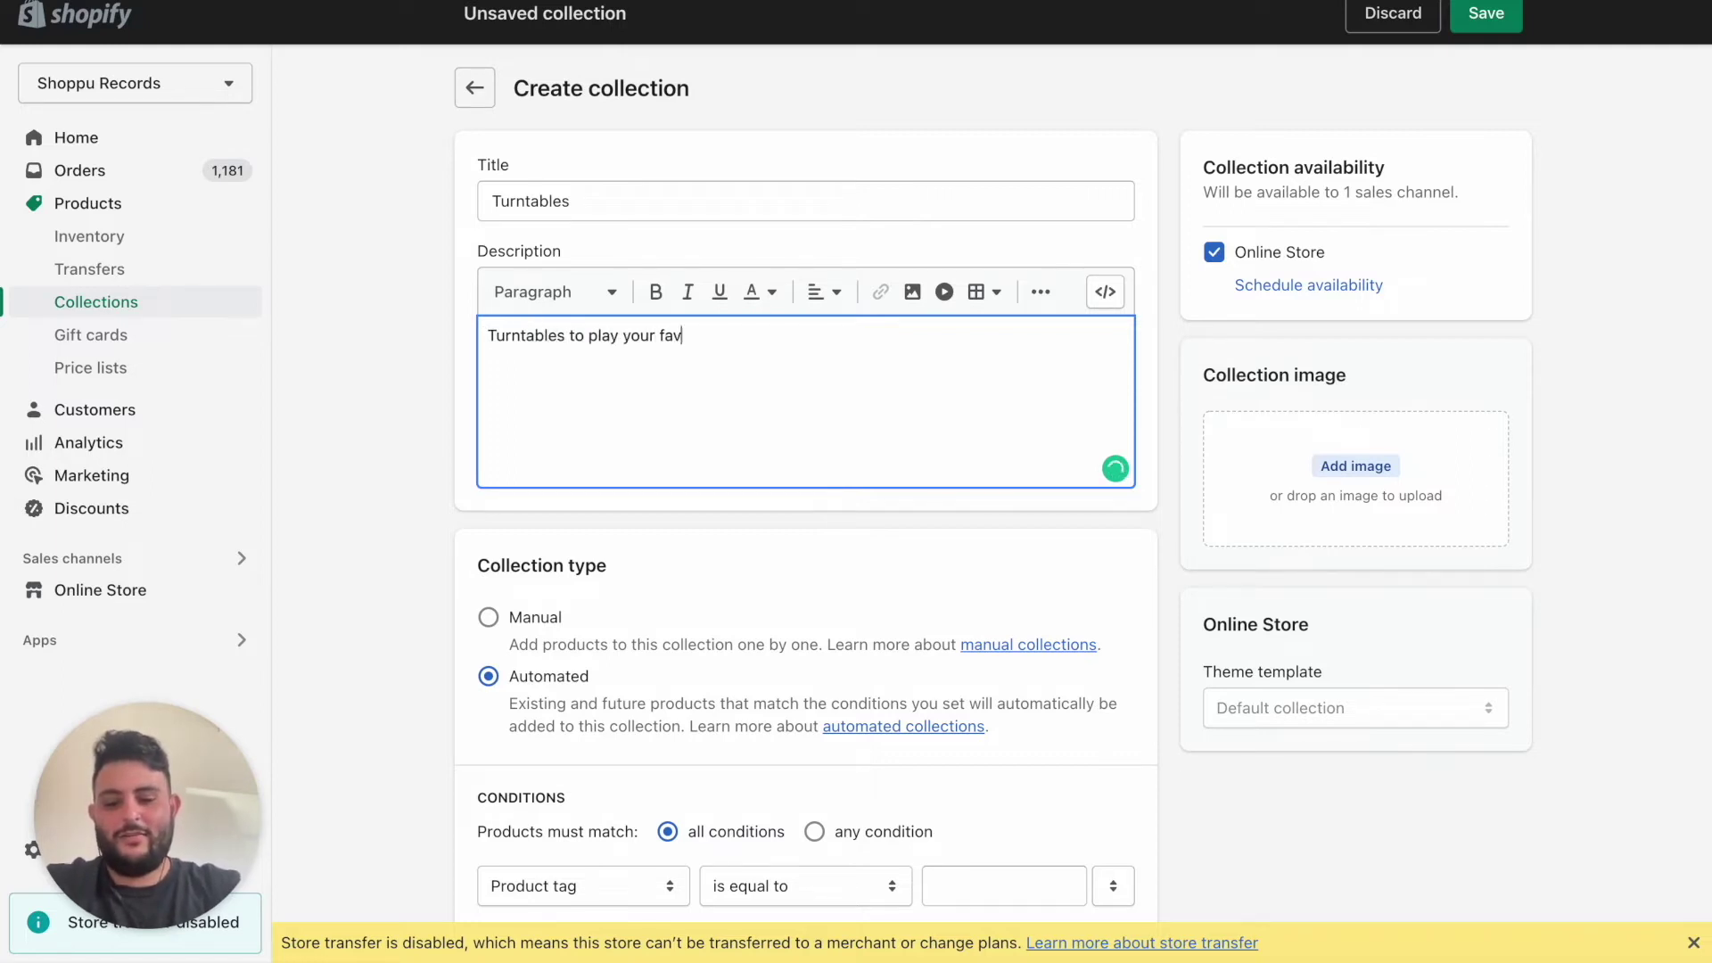
text(ourite records. :))
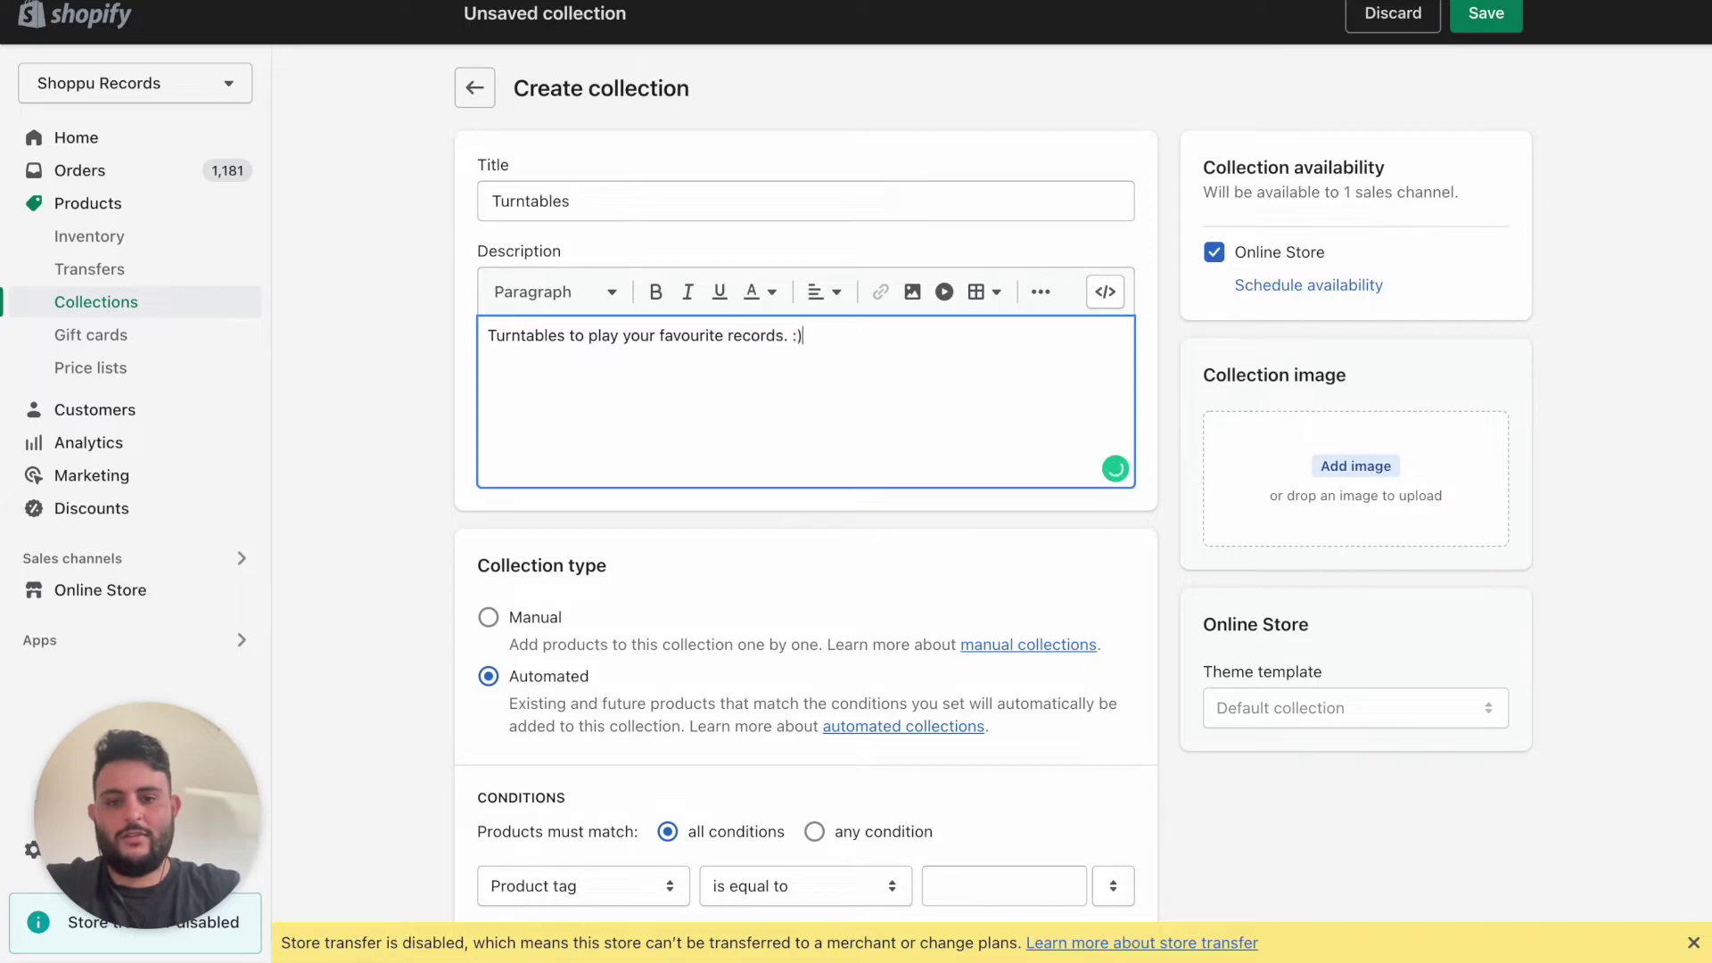
click(1329, 471)
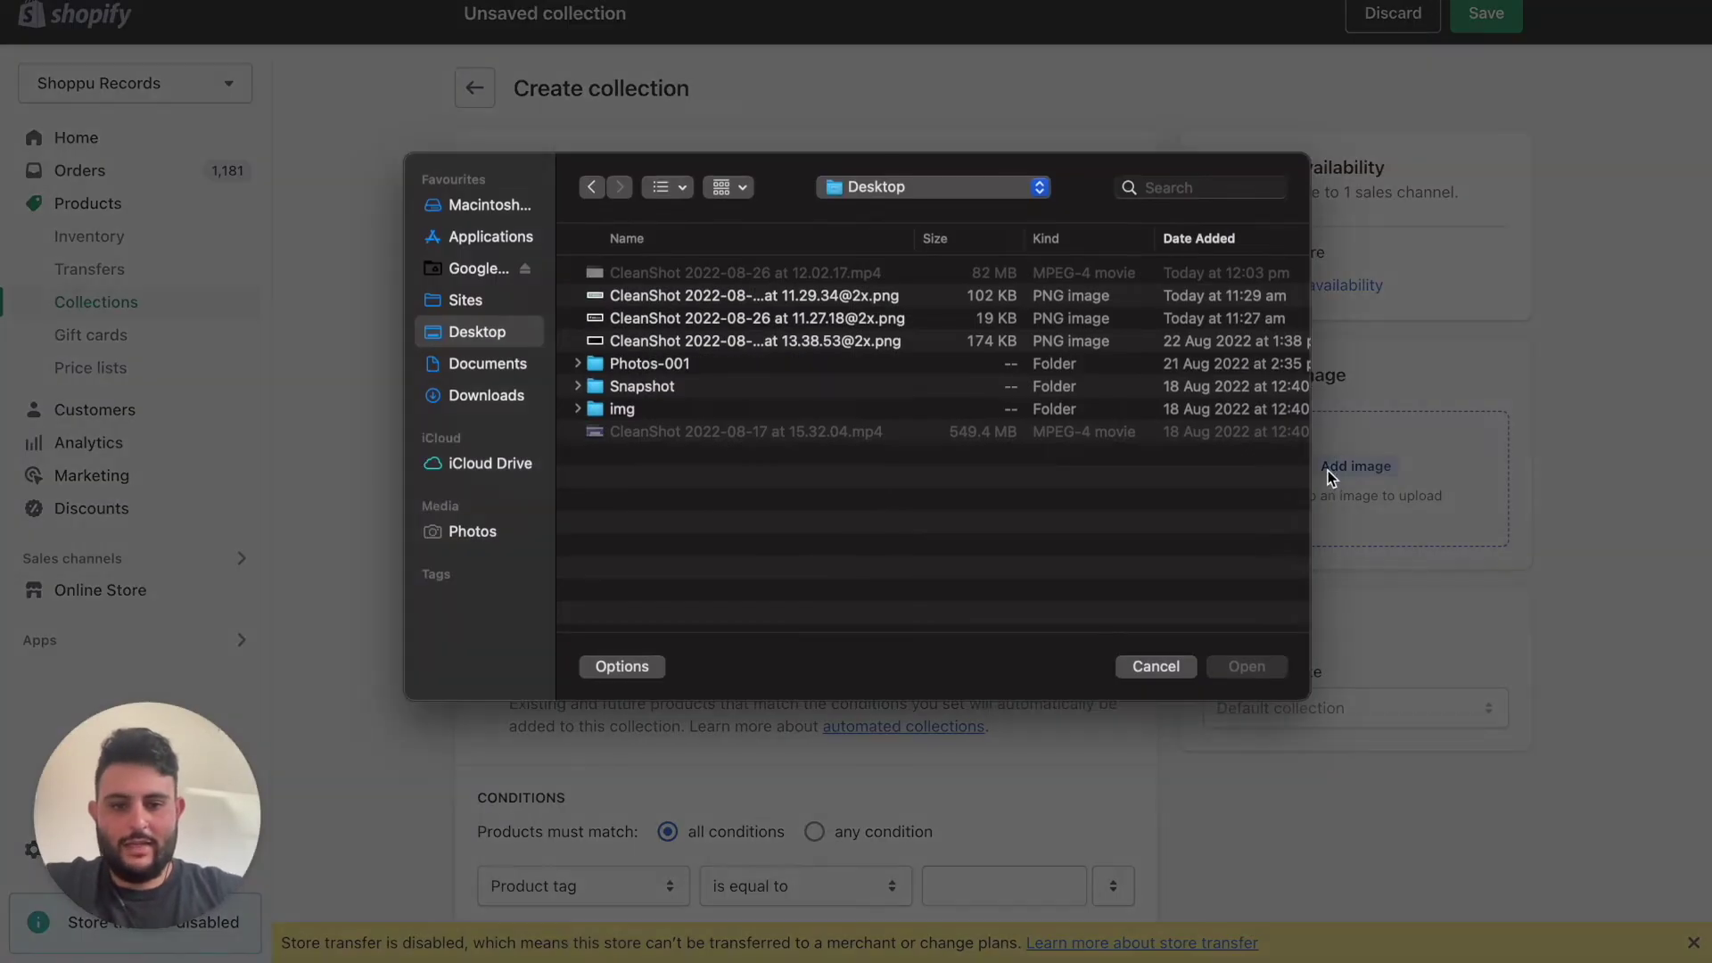
Choose turntable.webp from the img folder as the Turntables collection image
double_click(606, 407)
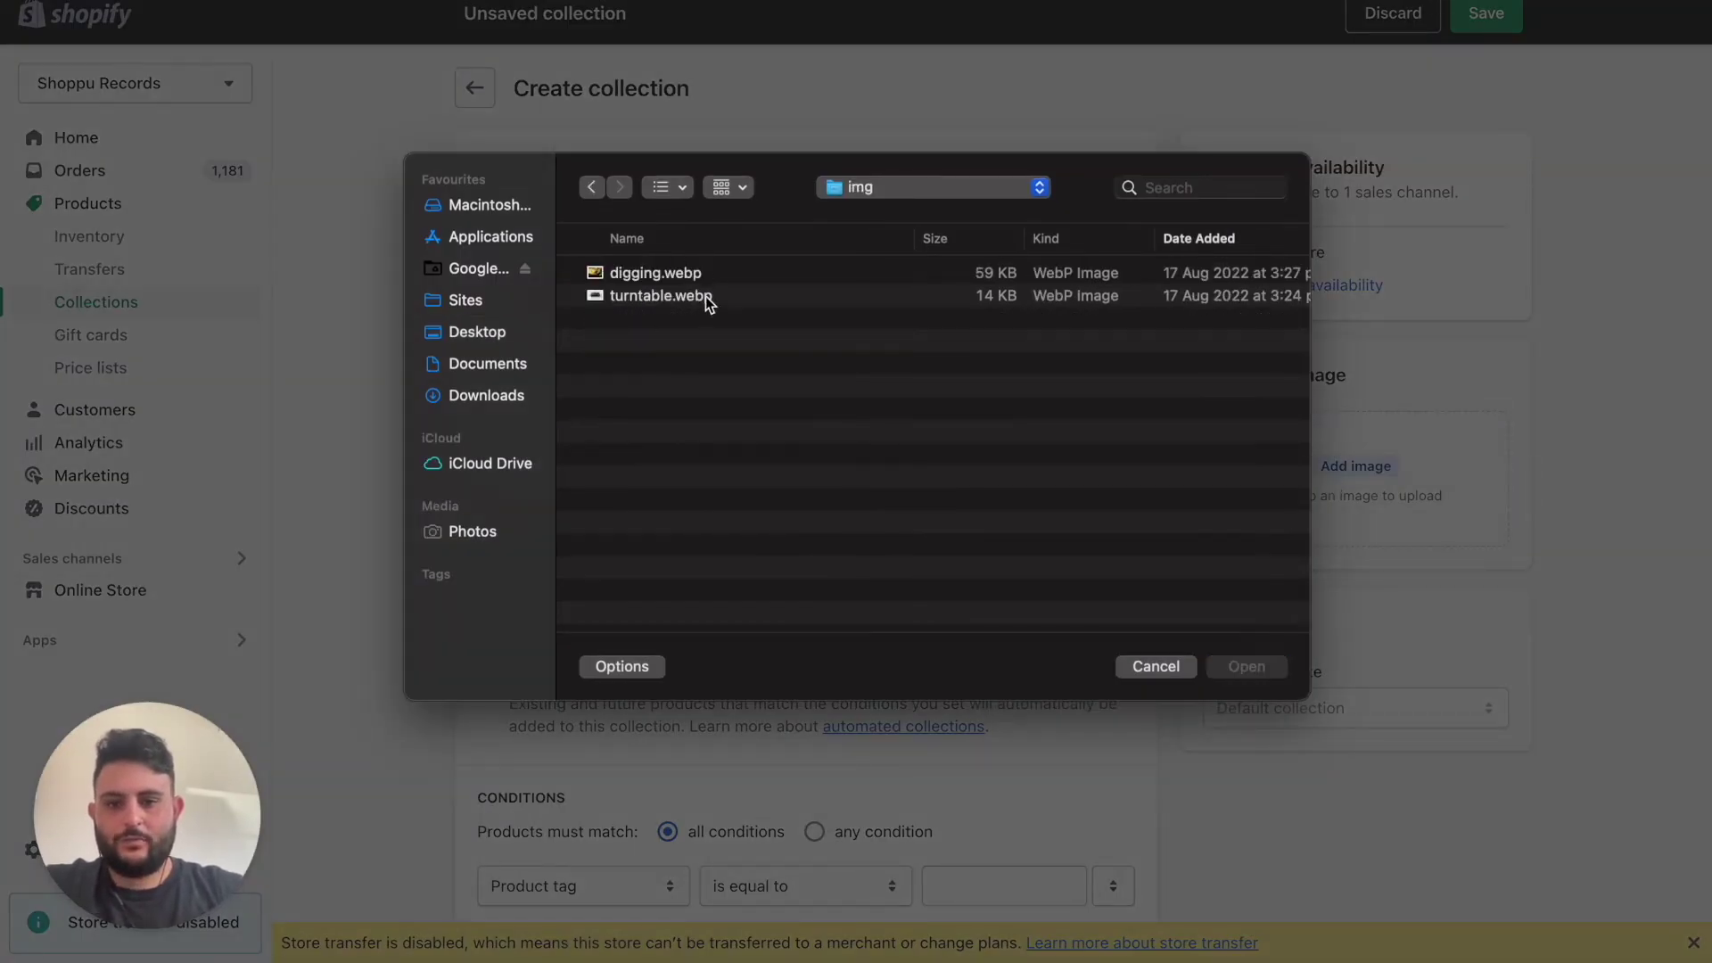
click(678, 306)
double_click(680, 306)
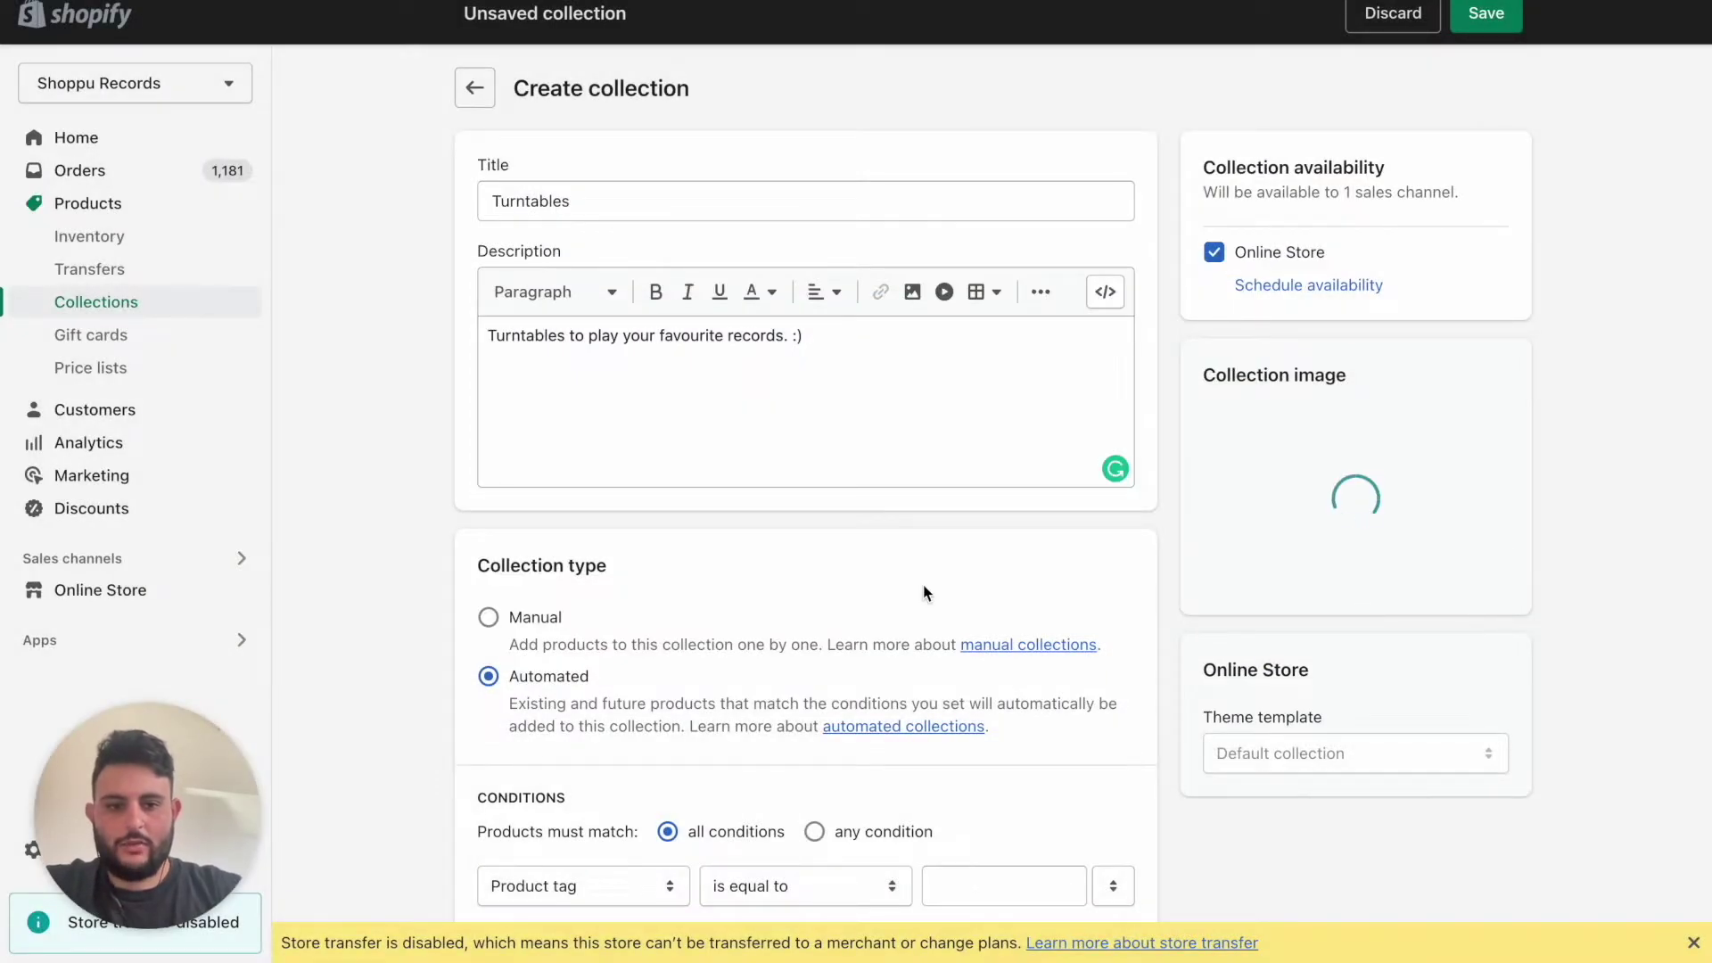
scroll(738, 407, down, 2)
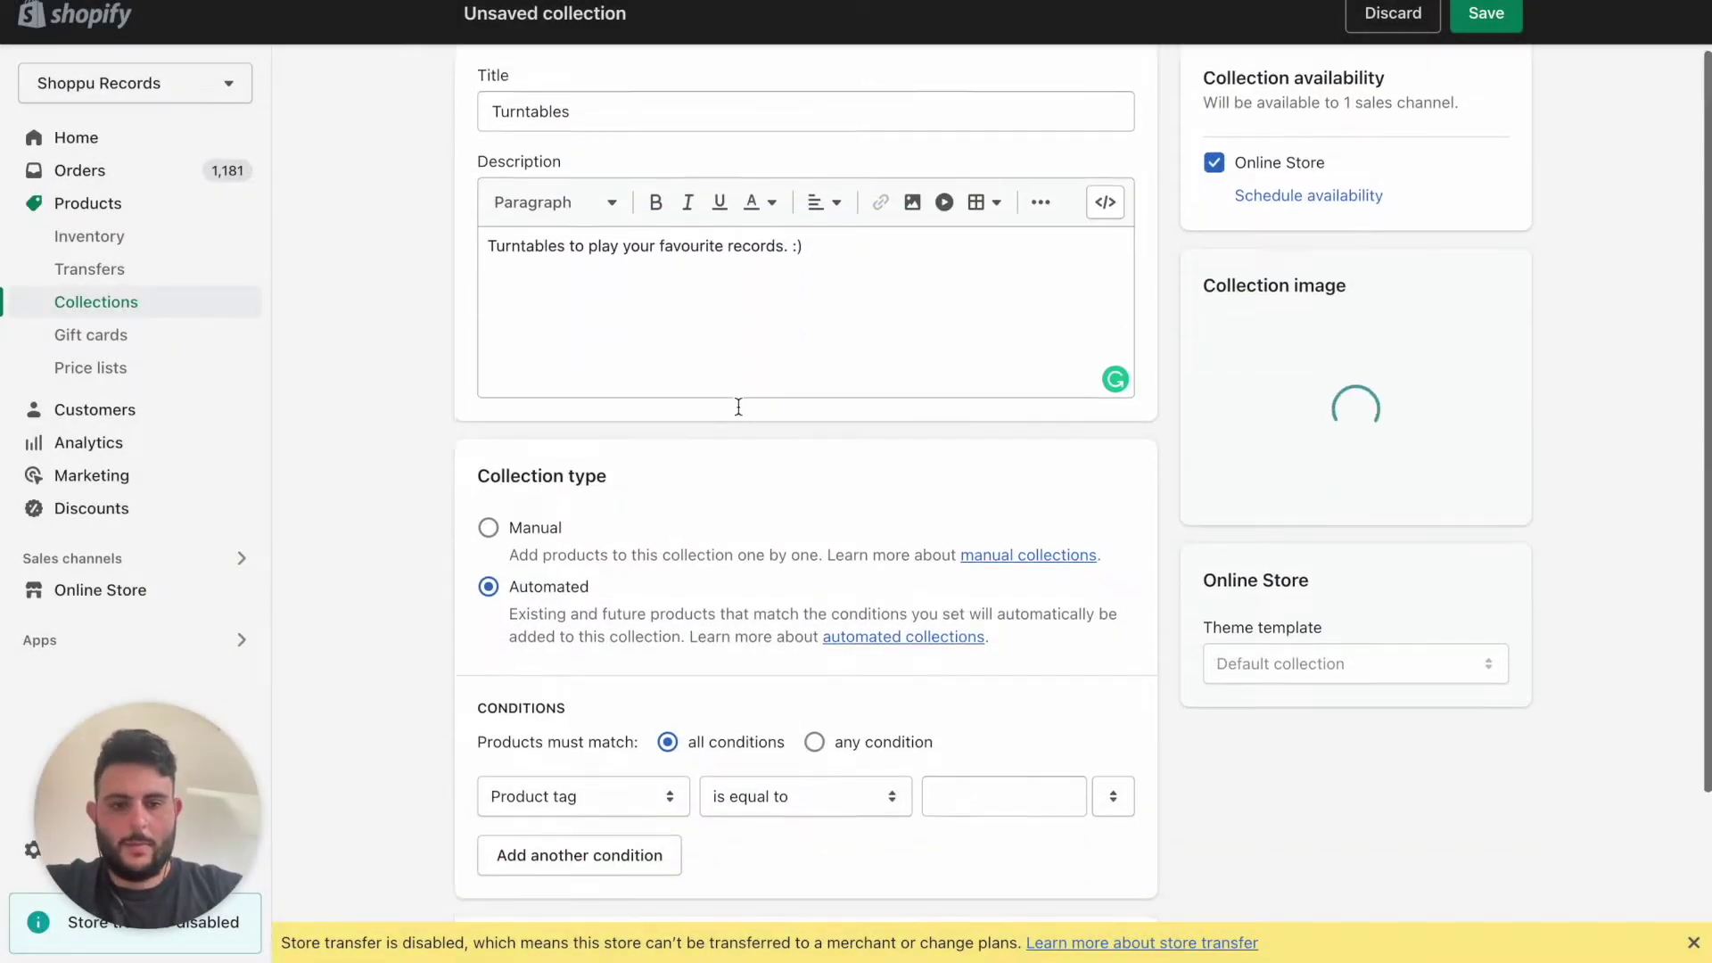
scroll(837, 478, down, 2)
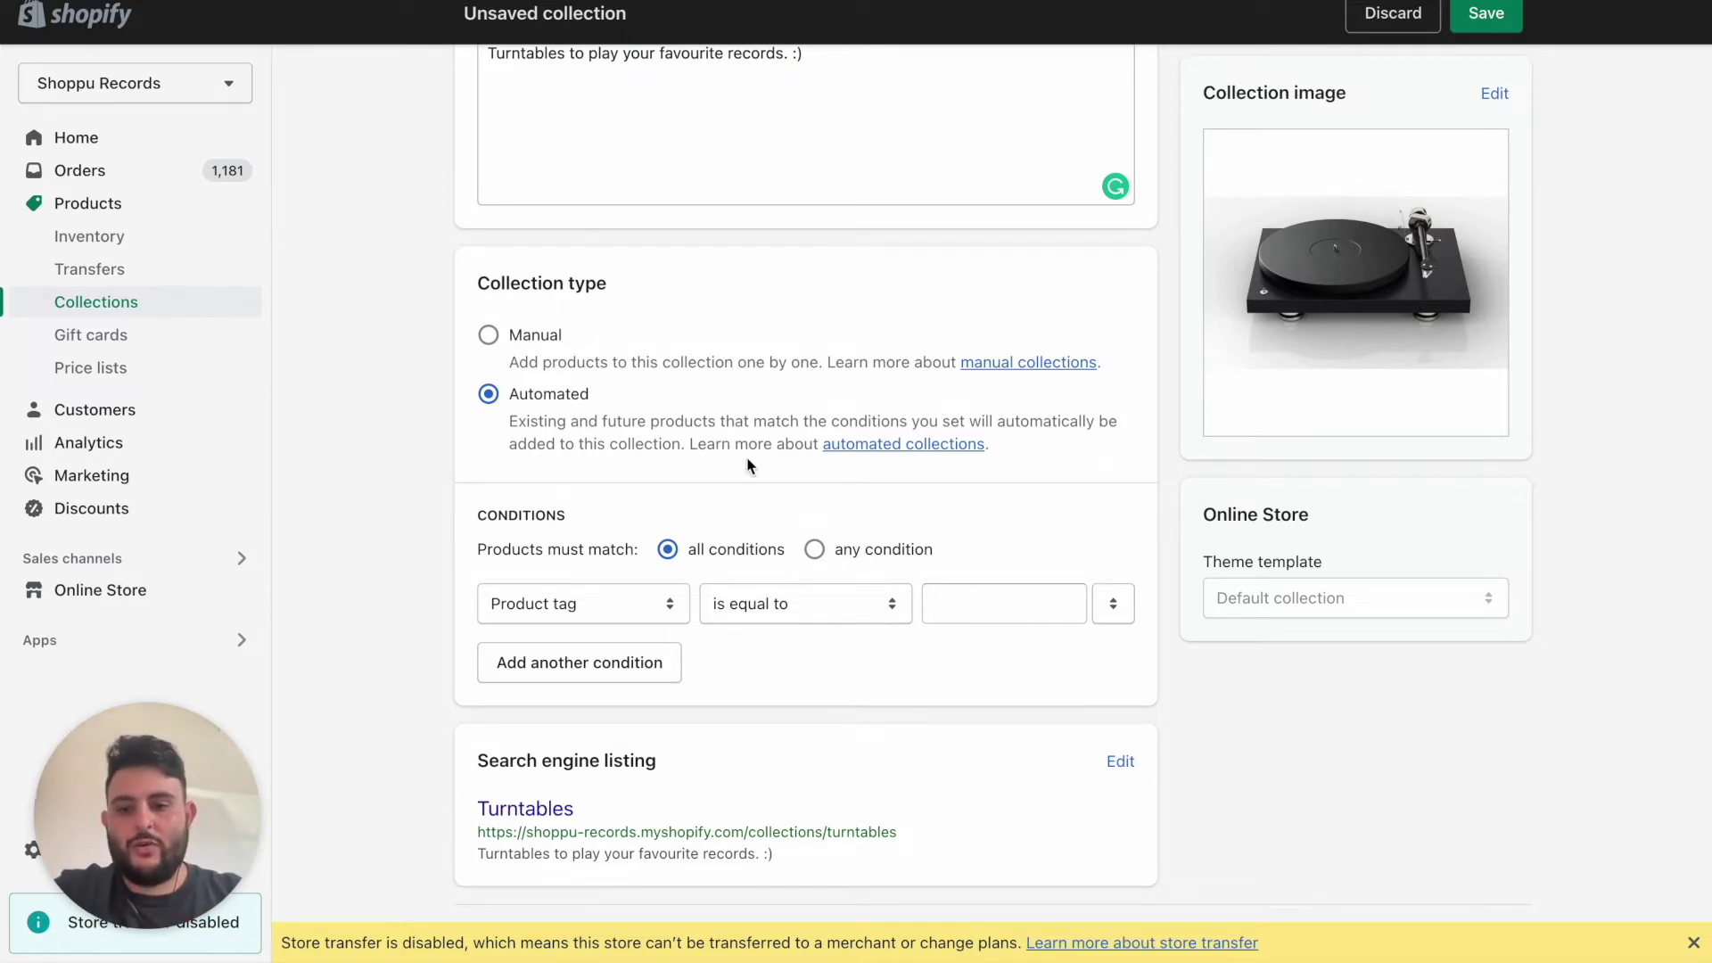
Add a 'Product type equals Turntables & Record Players' condition and save the collection
click(960, 602)
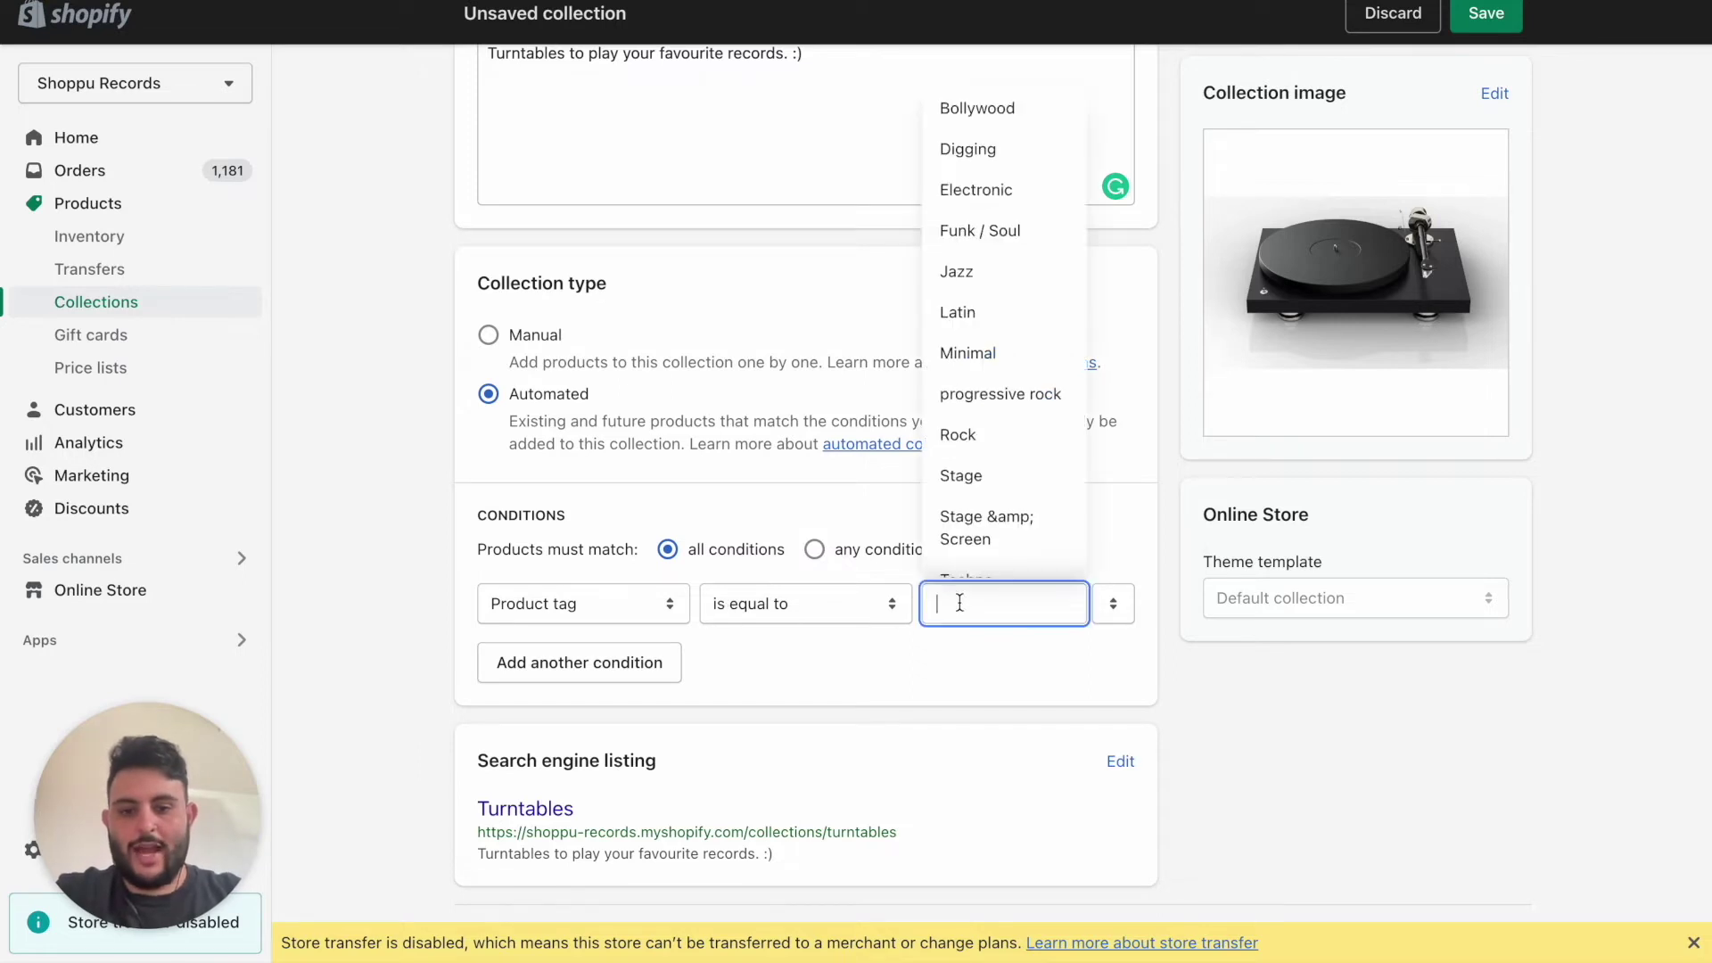
text(tur)
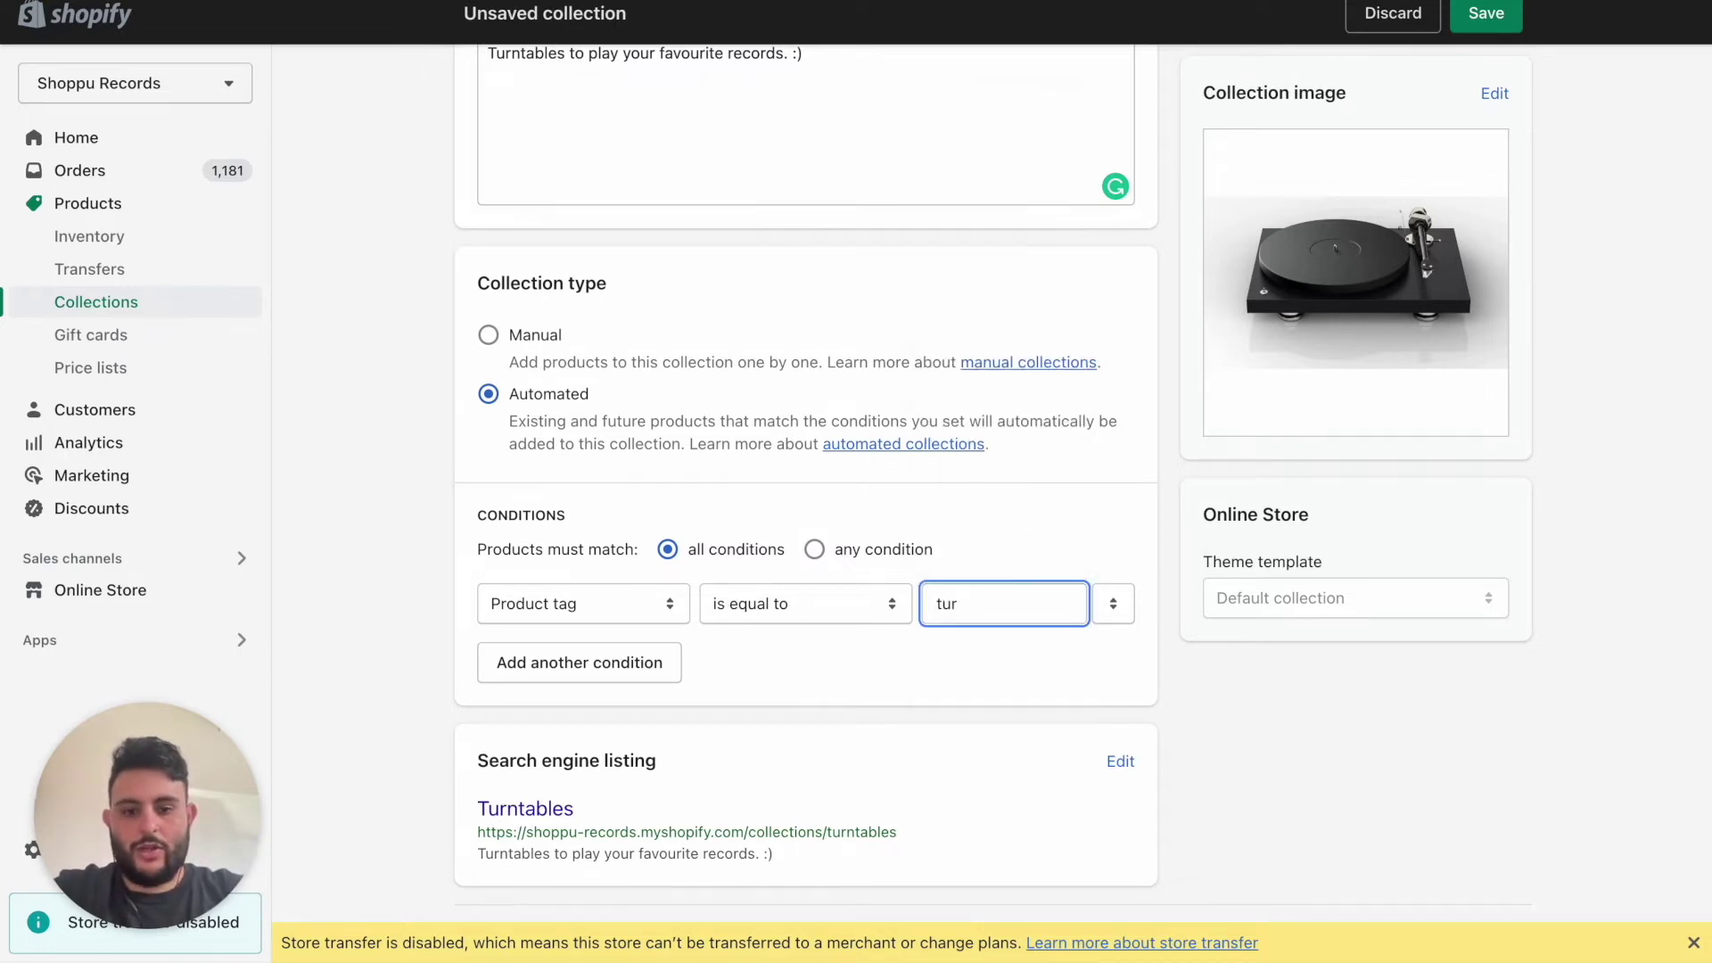
click(611, 606)
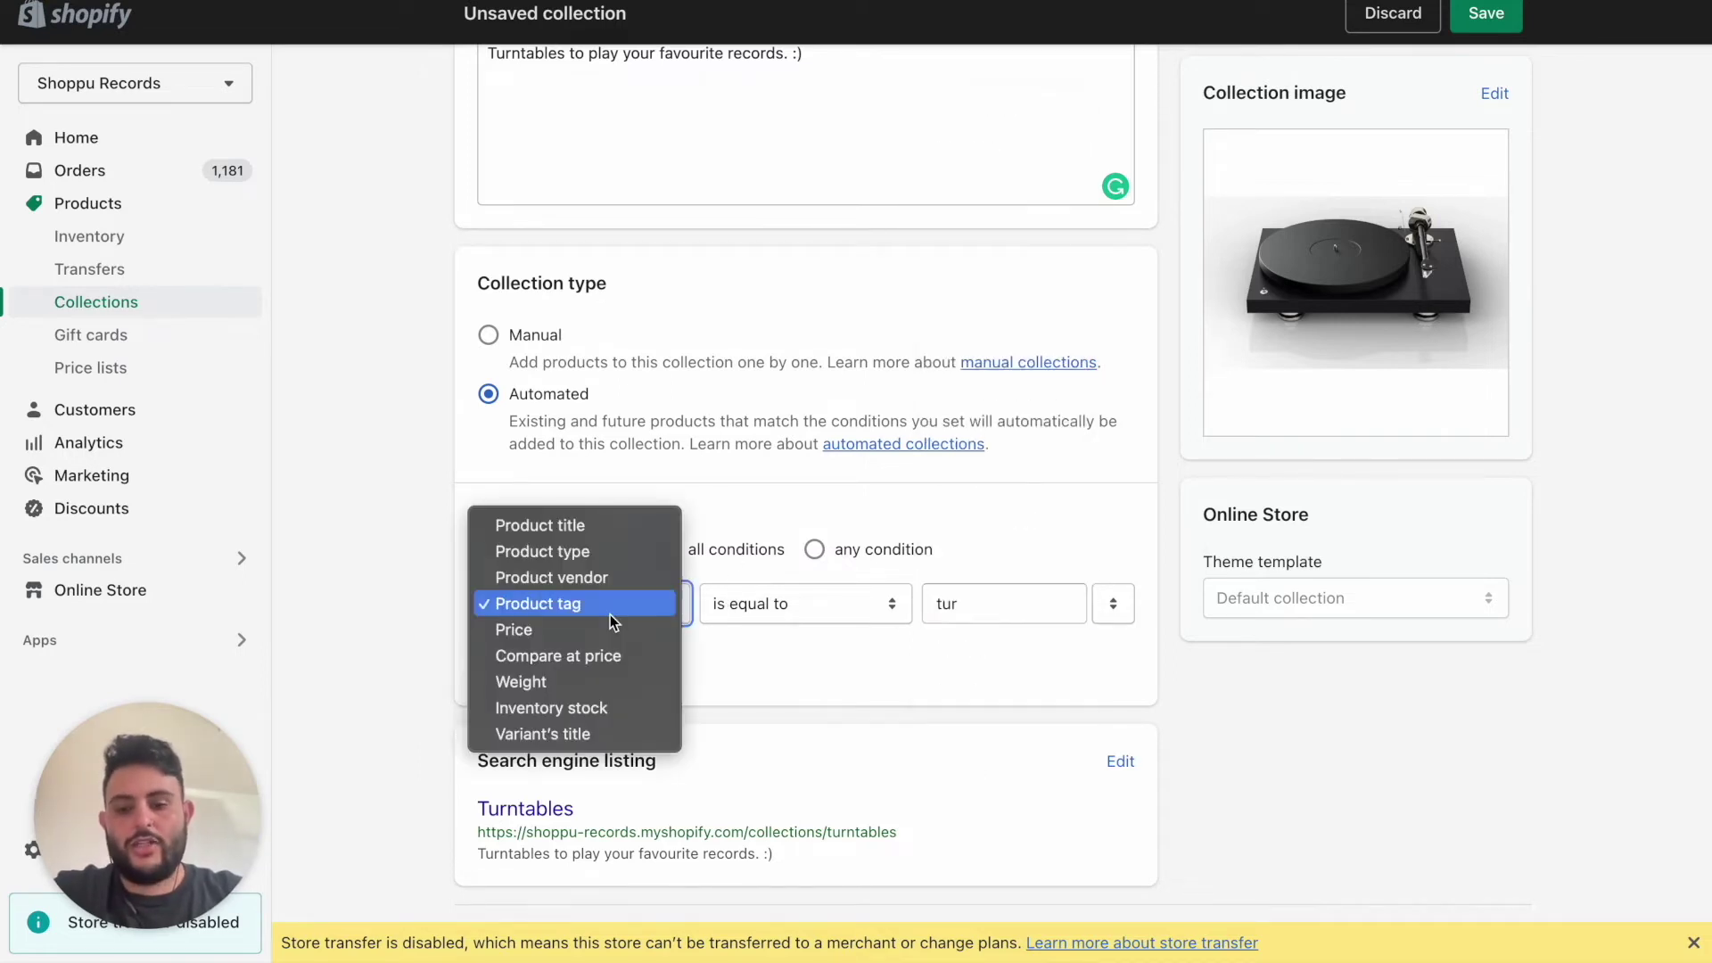
click(604, 560)
click(951, 606)
text(tu)
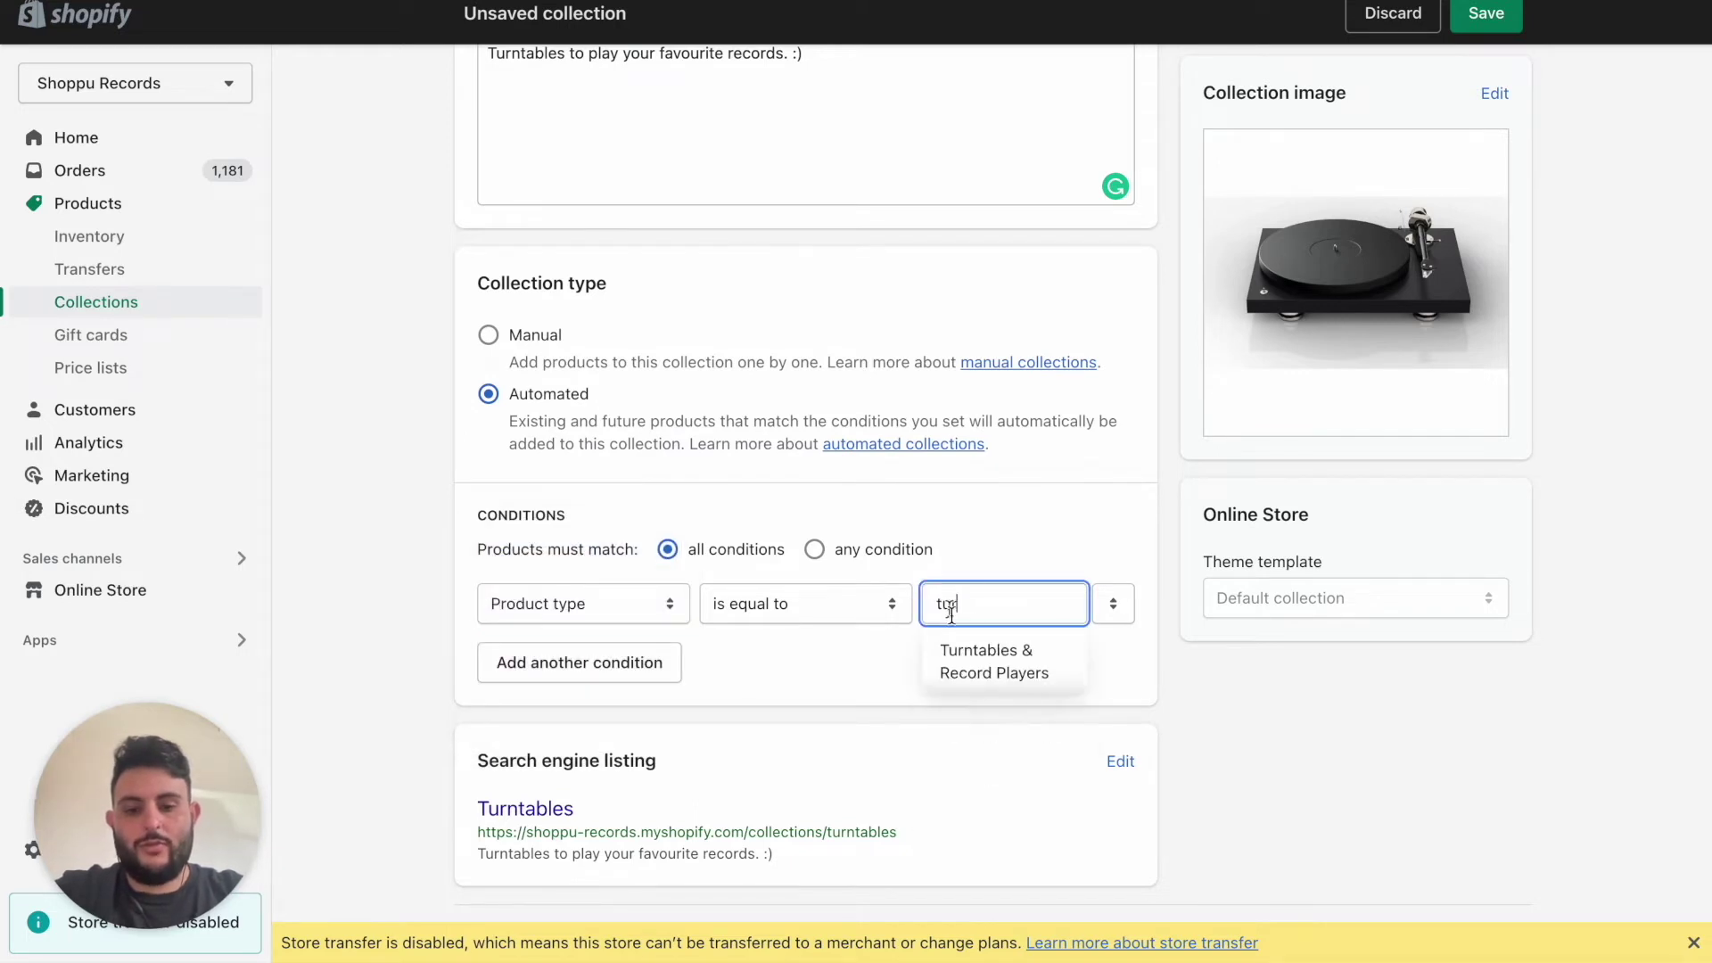
click(978, 658)
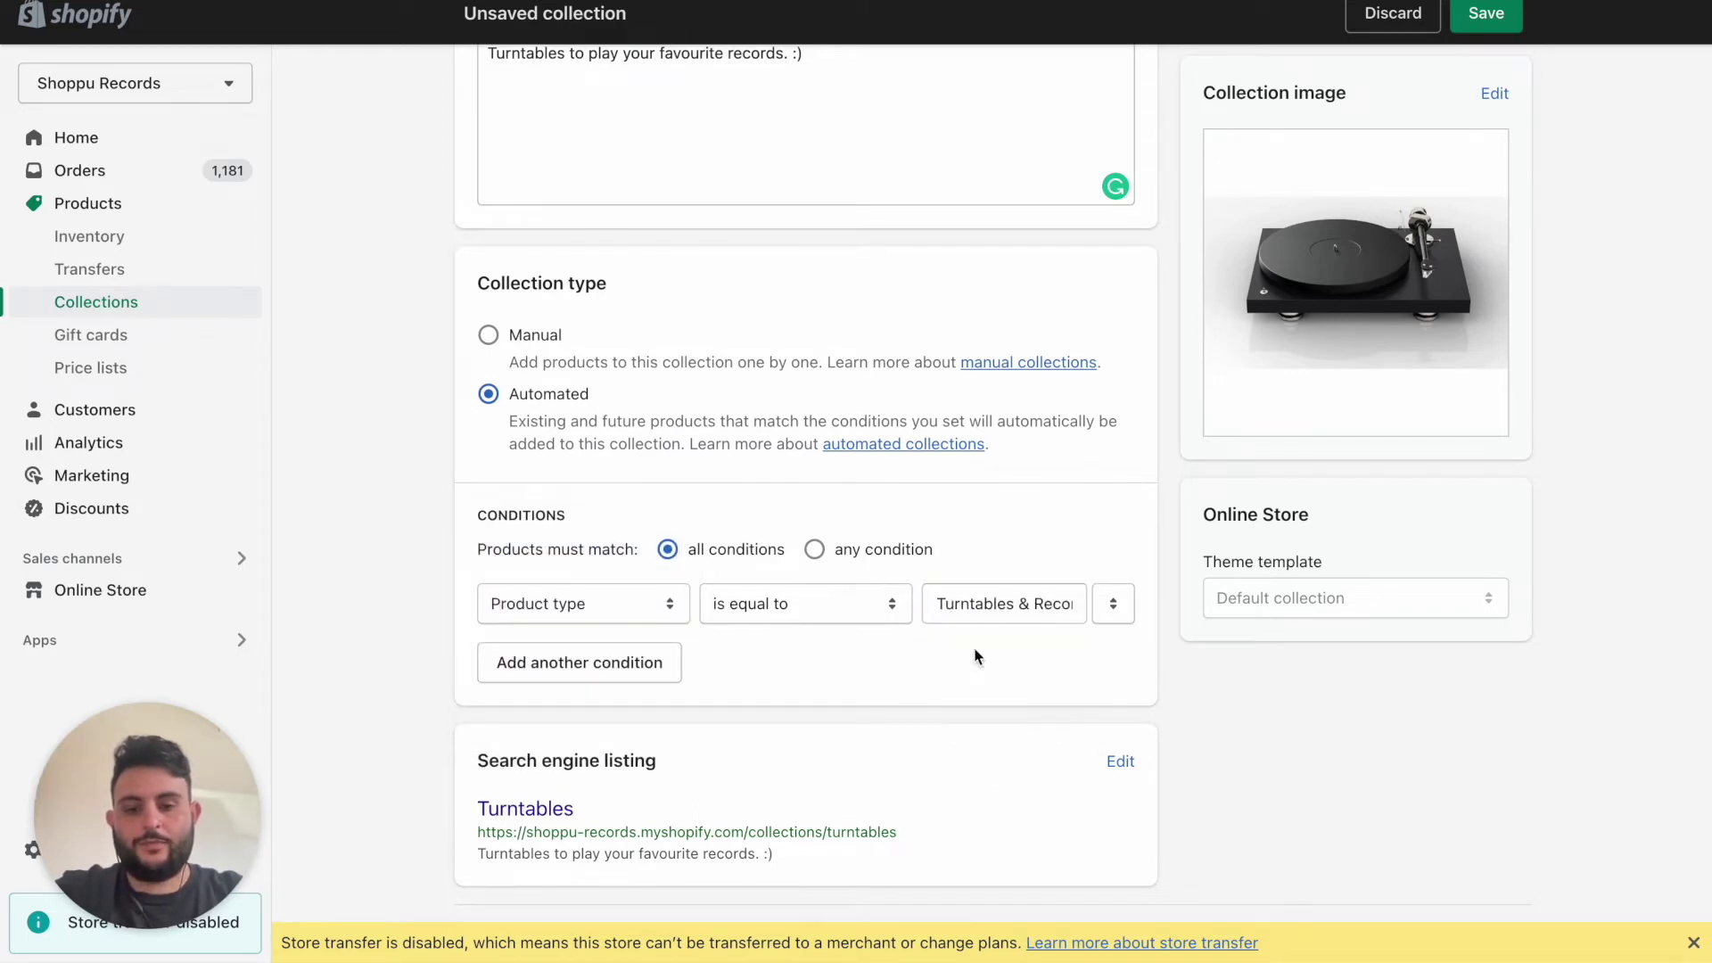
click(1504, 27)
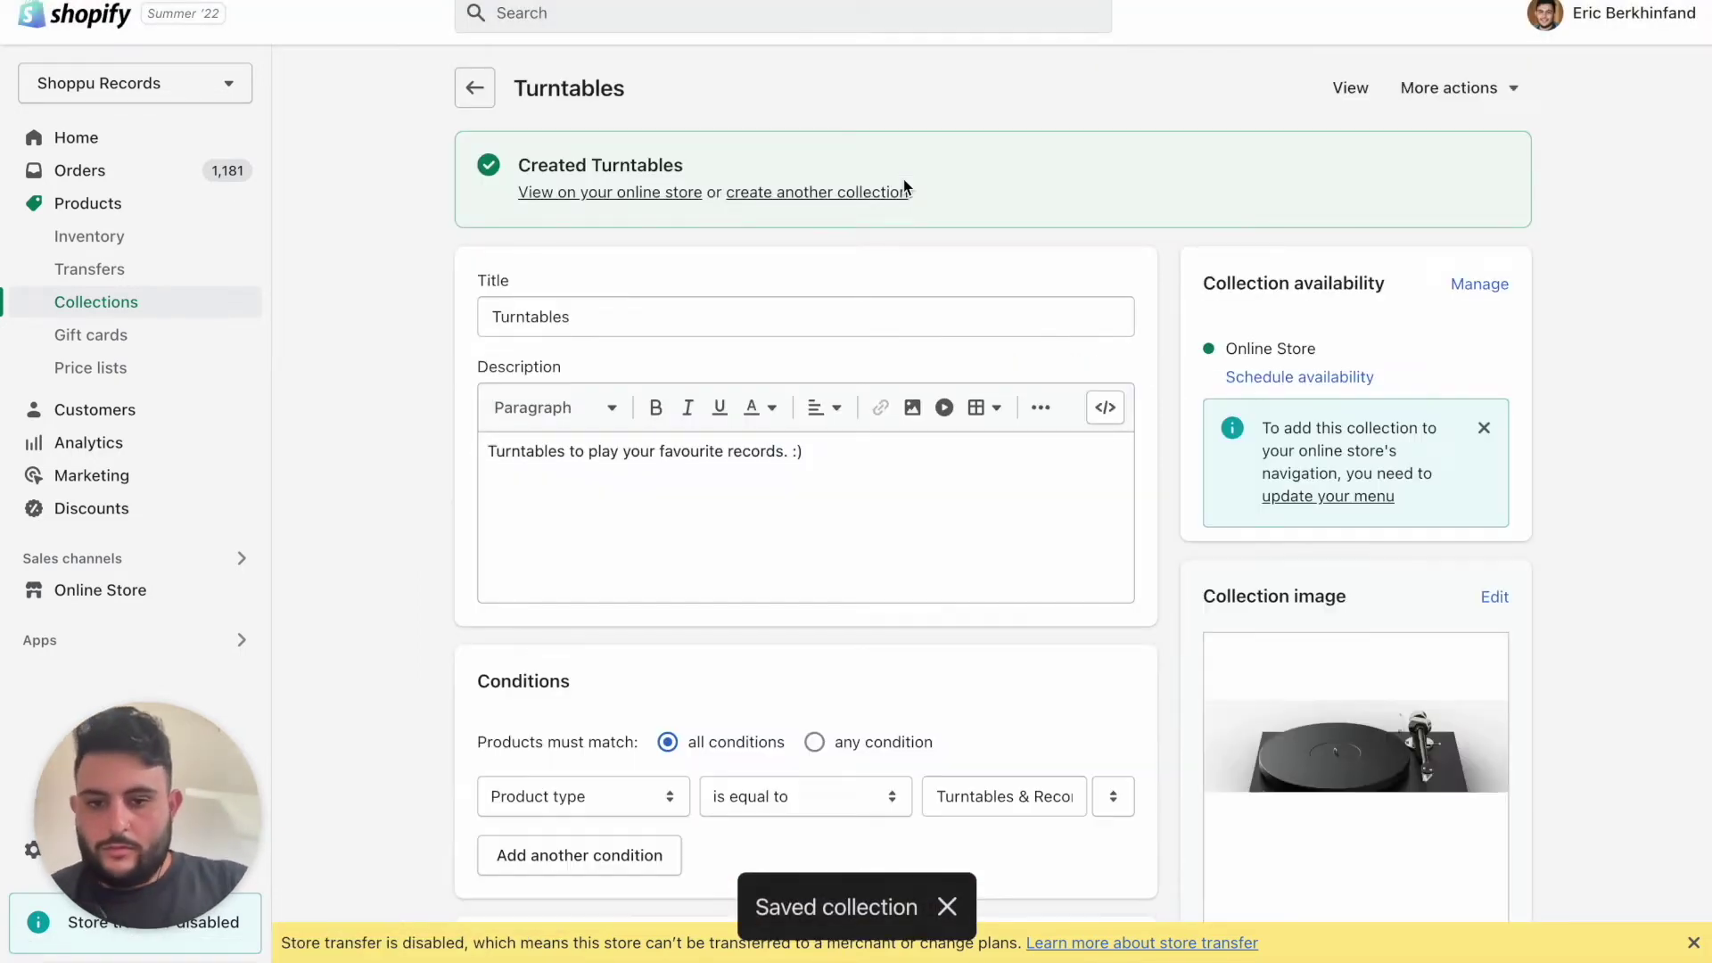
Re-save the Turntables collection and review its description and two matched turntables
scroll(830, 410, down, 6)
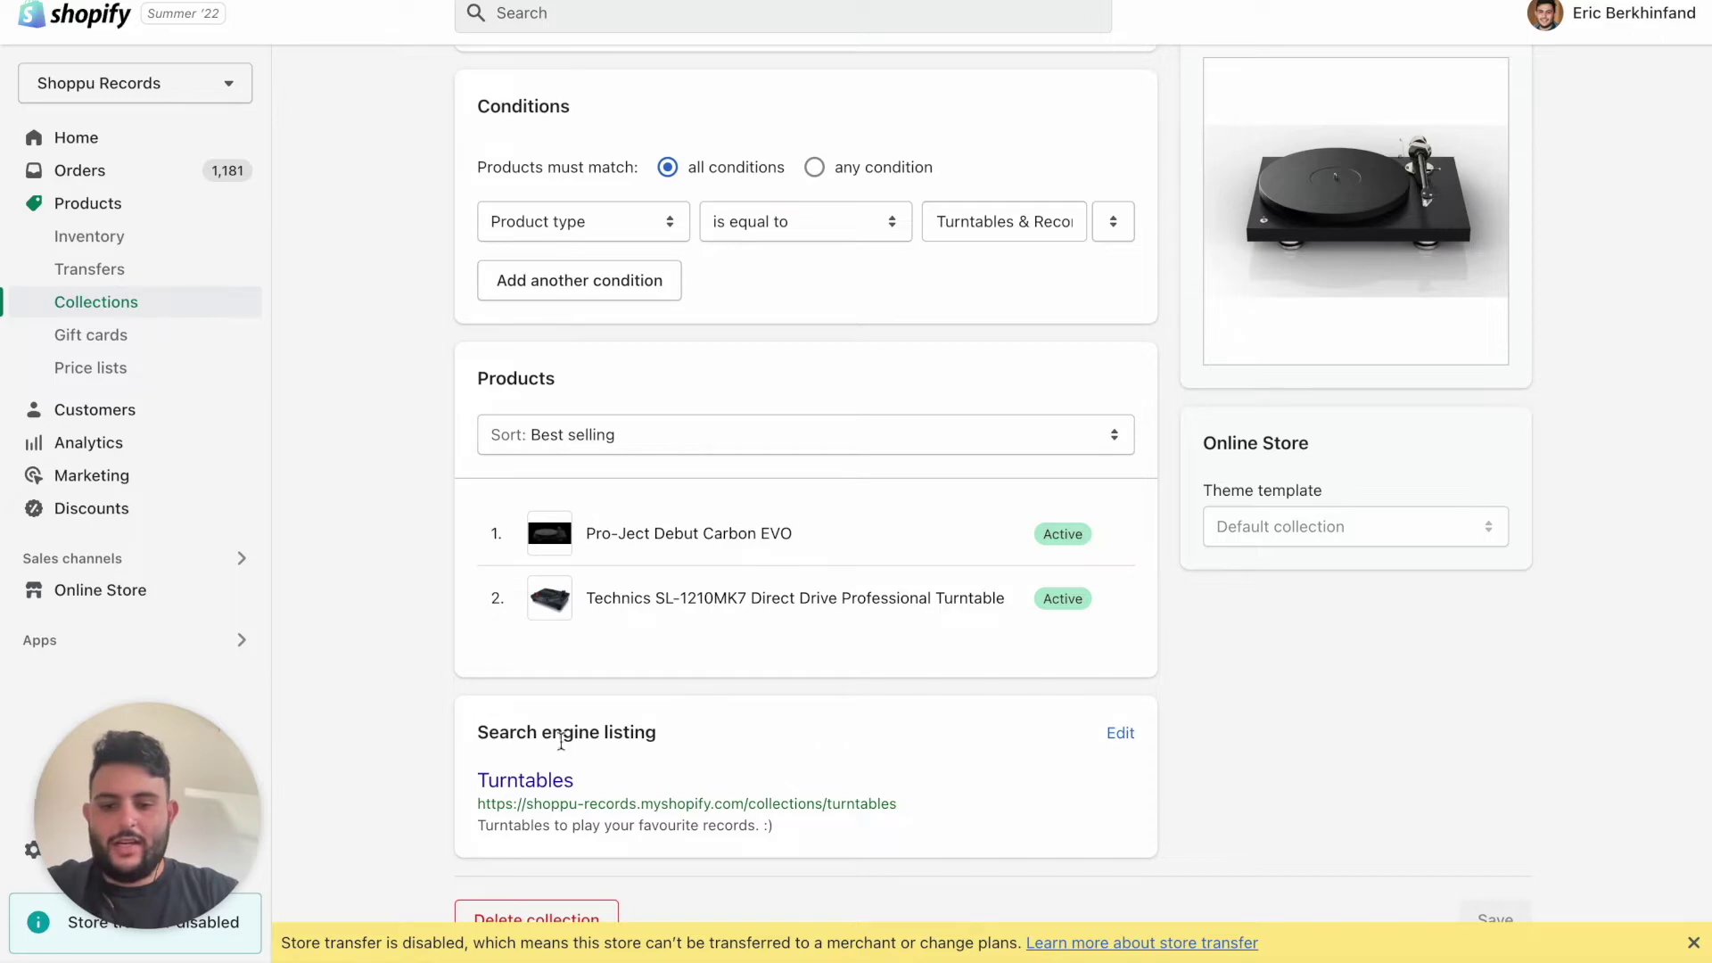
scroll(645, 353, up, 3)
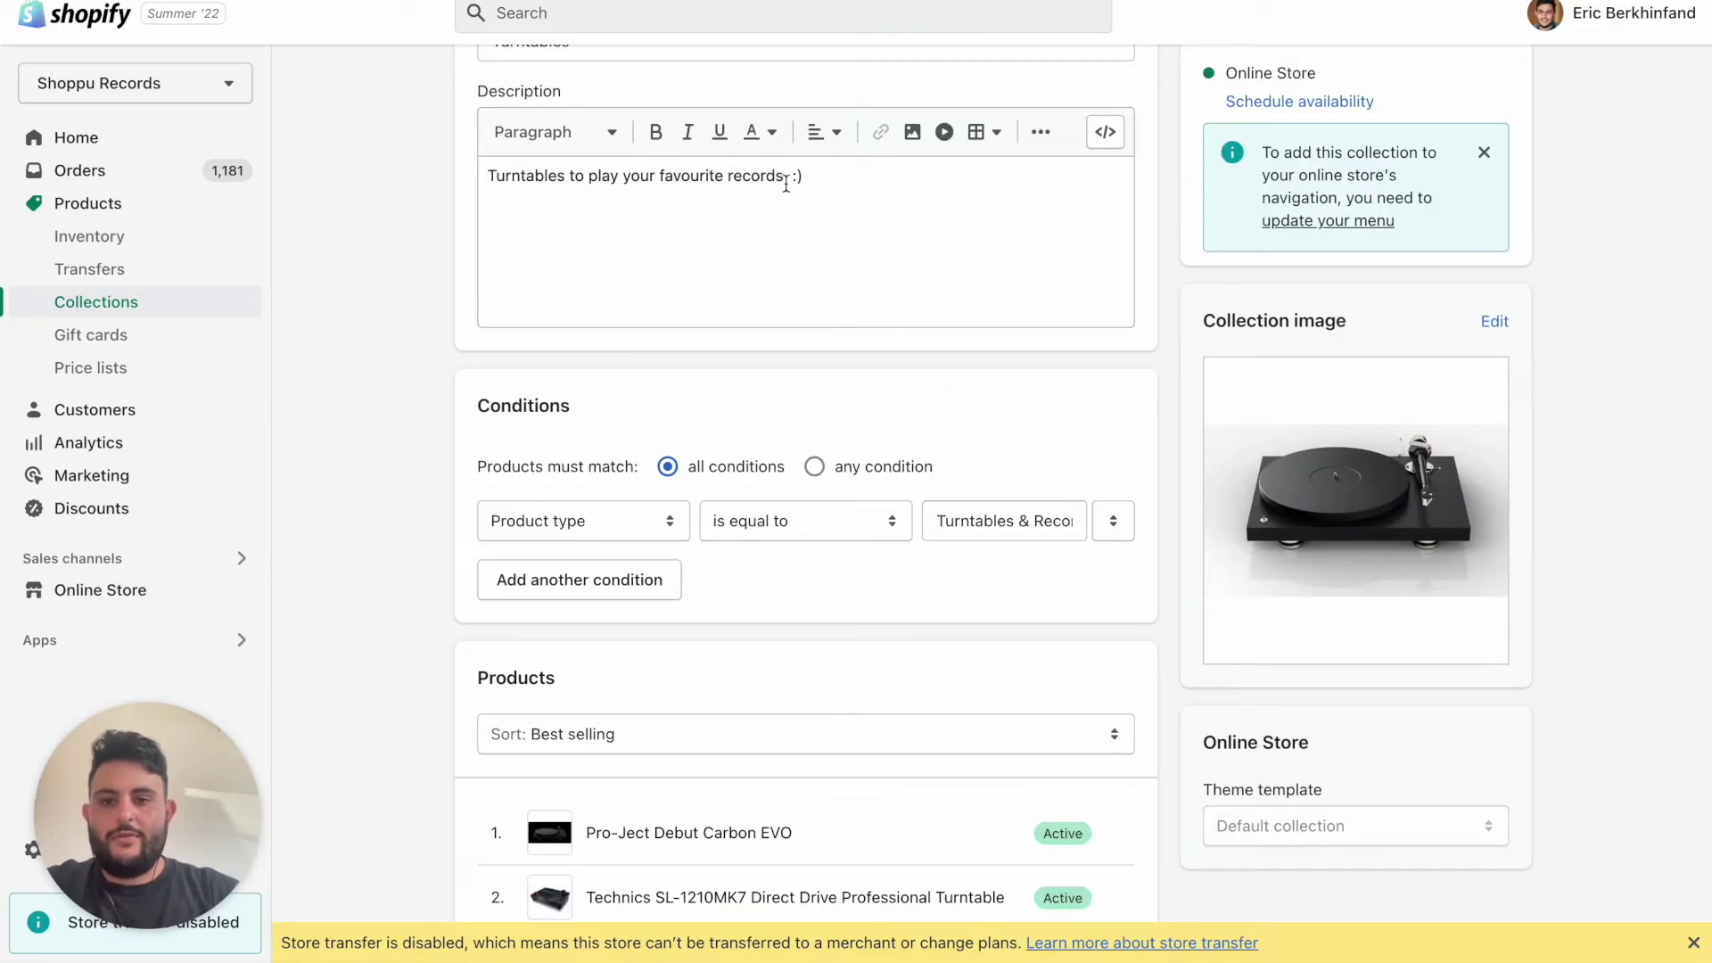
triple_click(821, 176)
scroll(697, 219, down, 4)
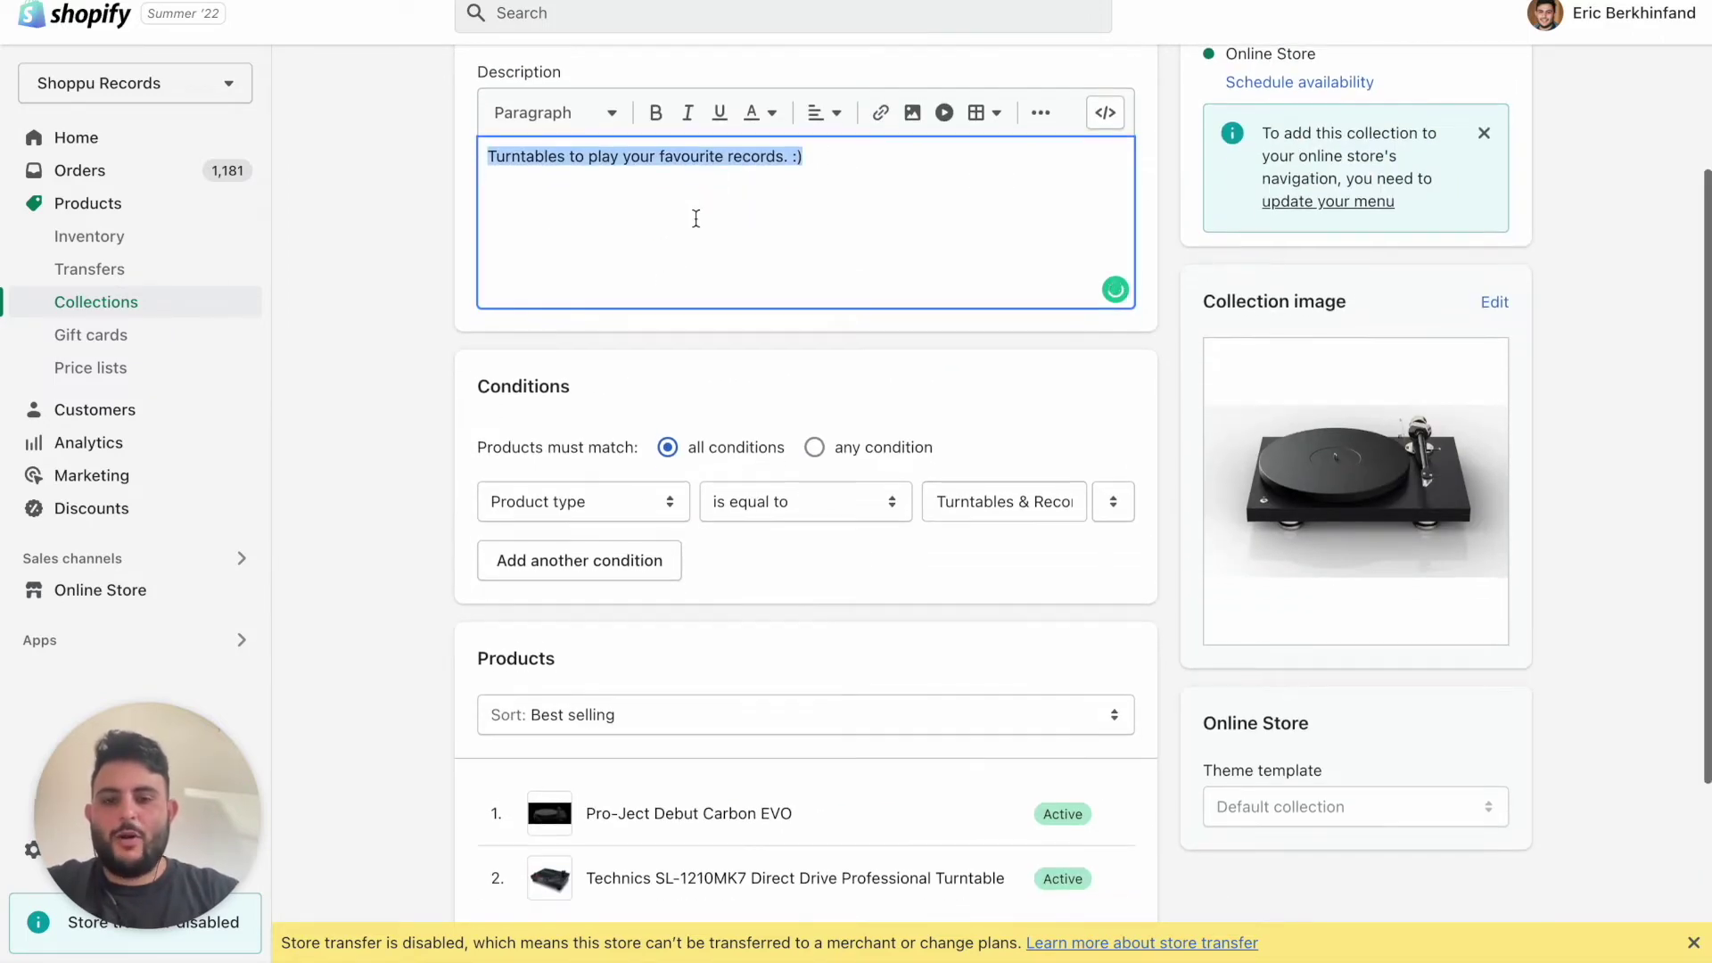
key(ctrl+s)
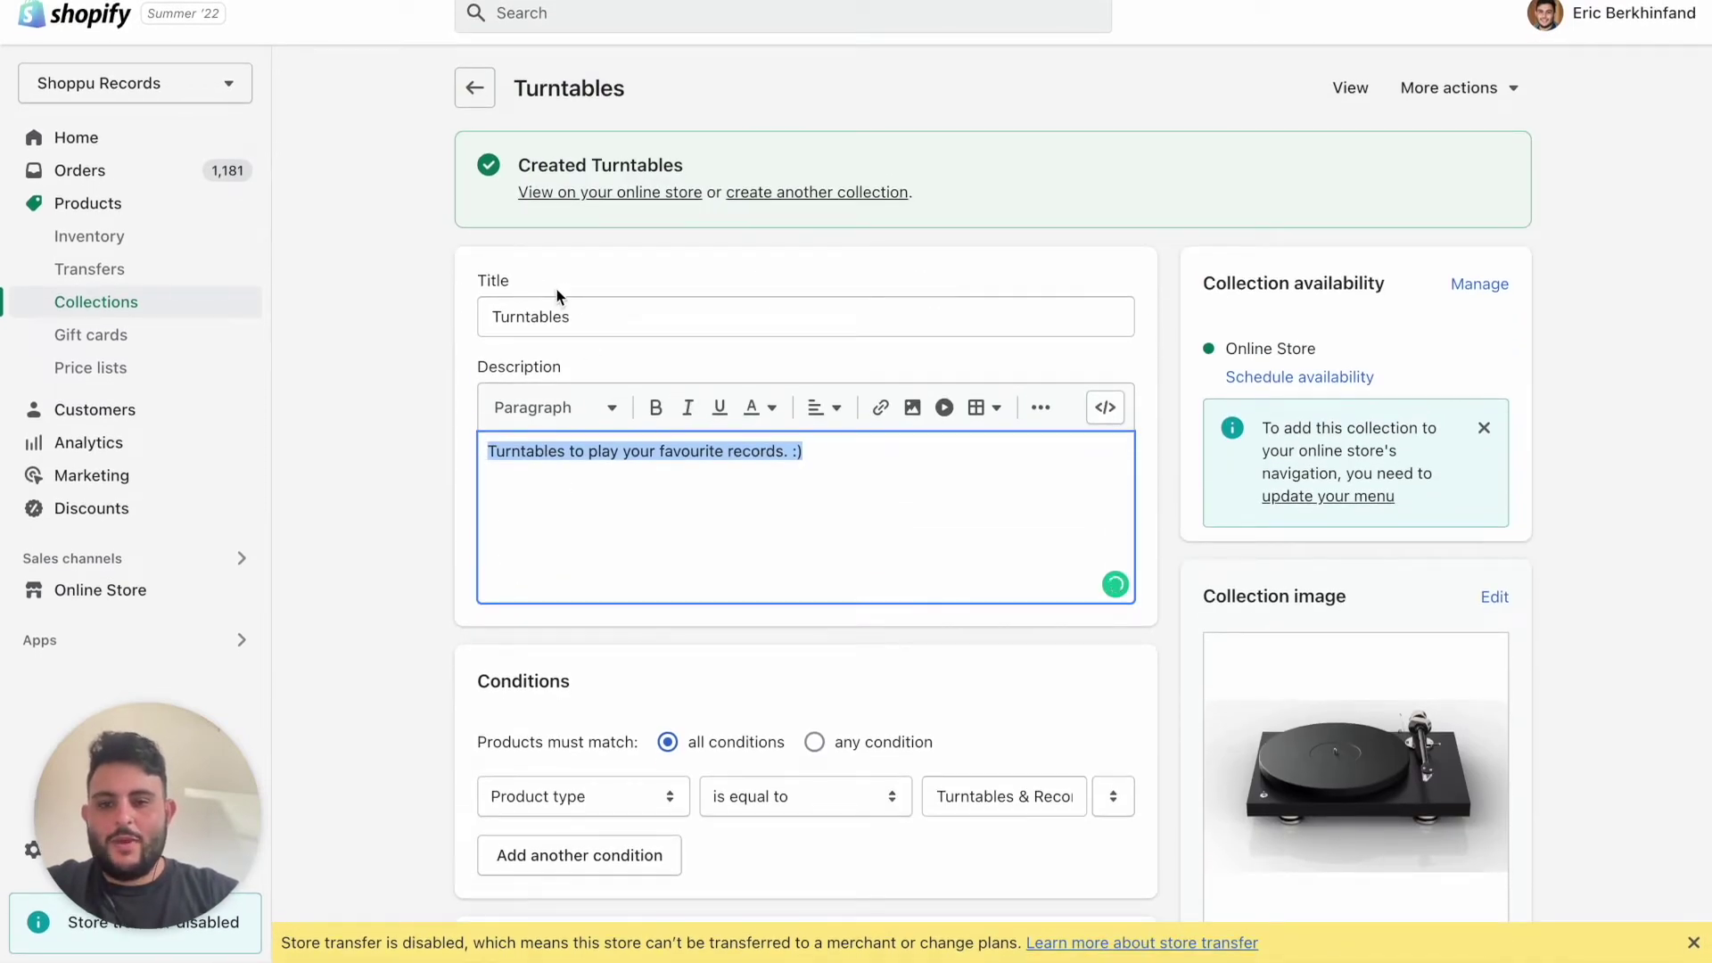
scroll(556, 297, down, 2)
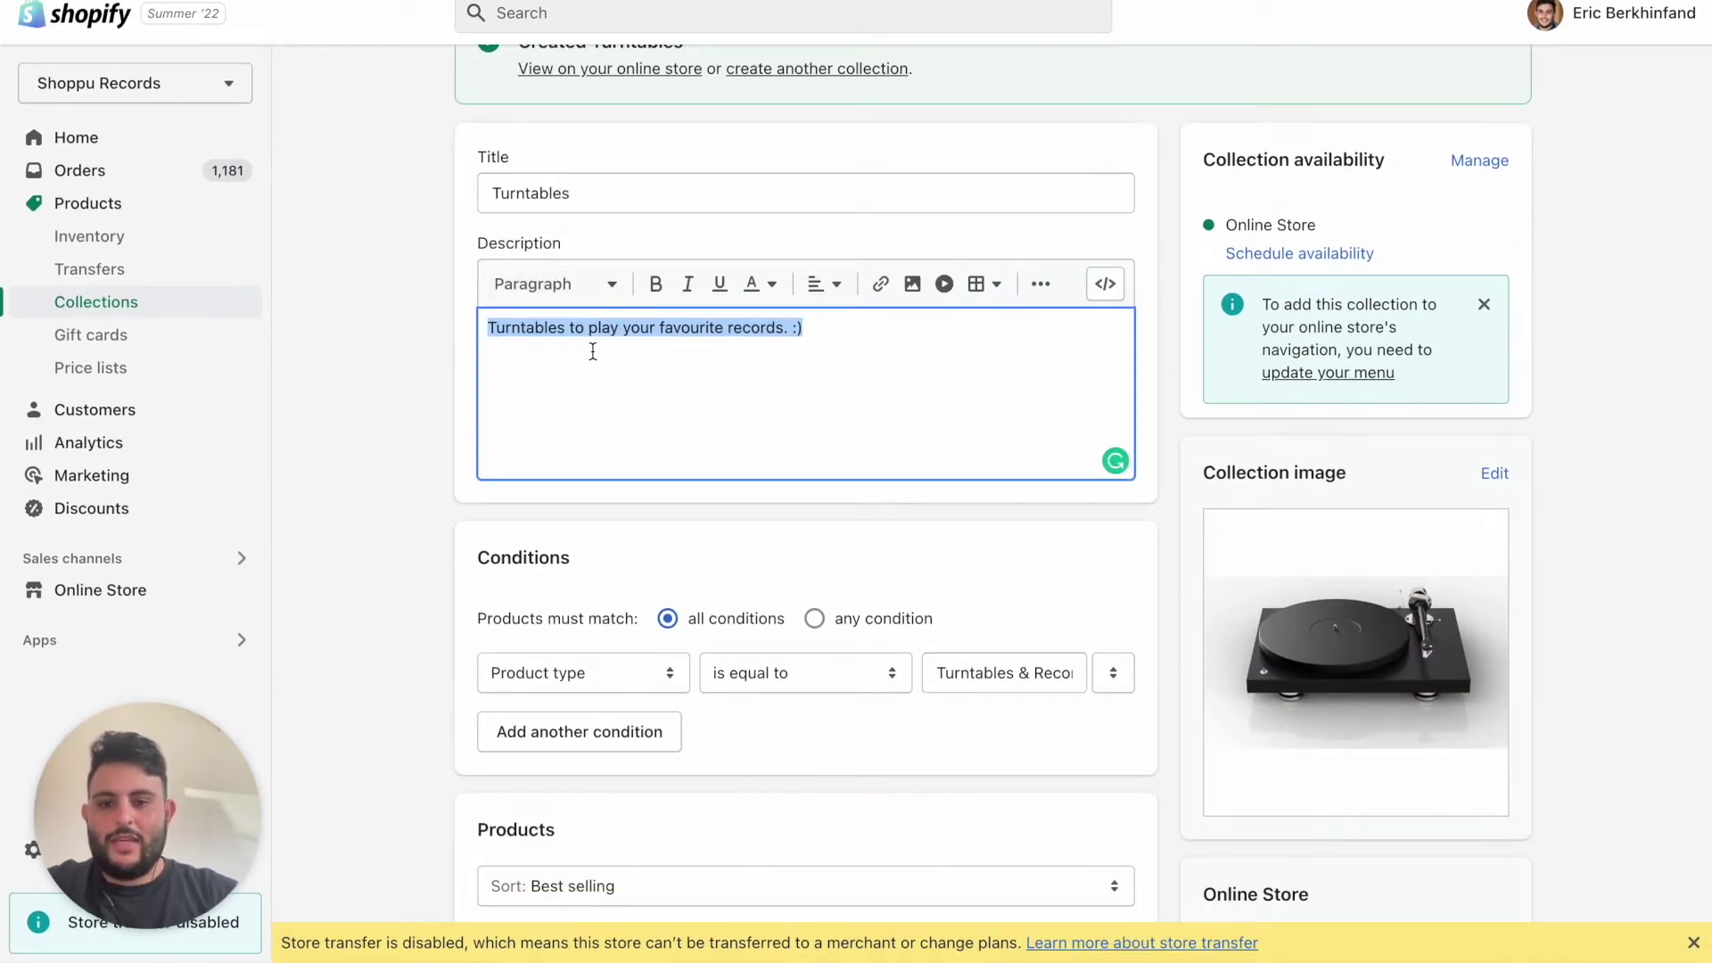
scroll(682, 347, down, 5)
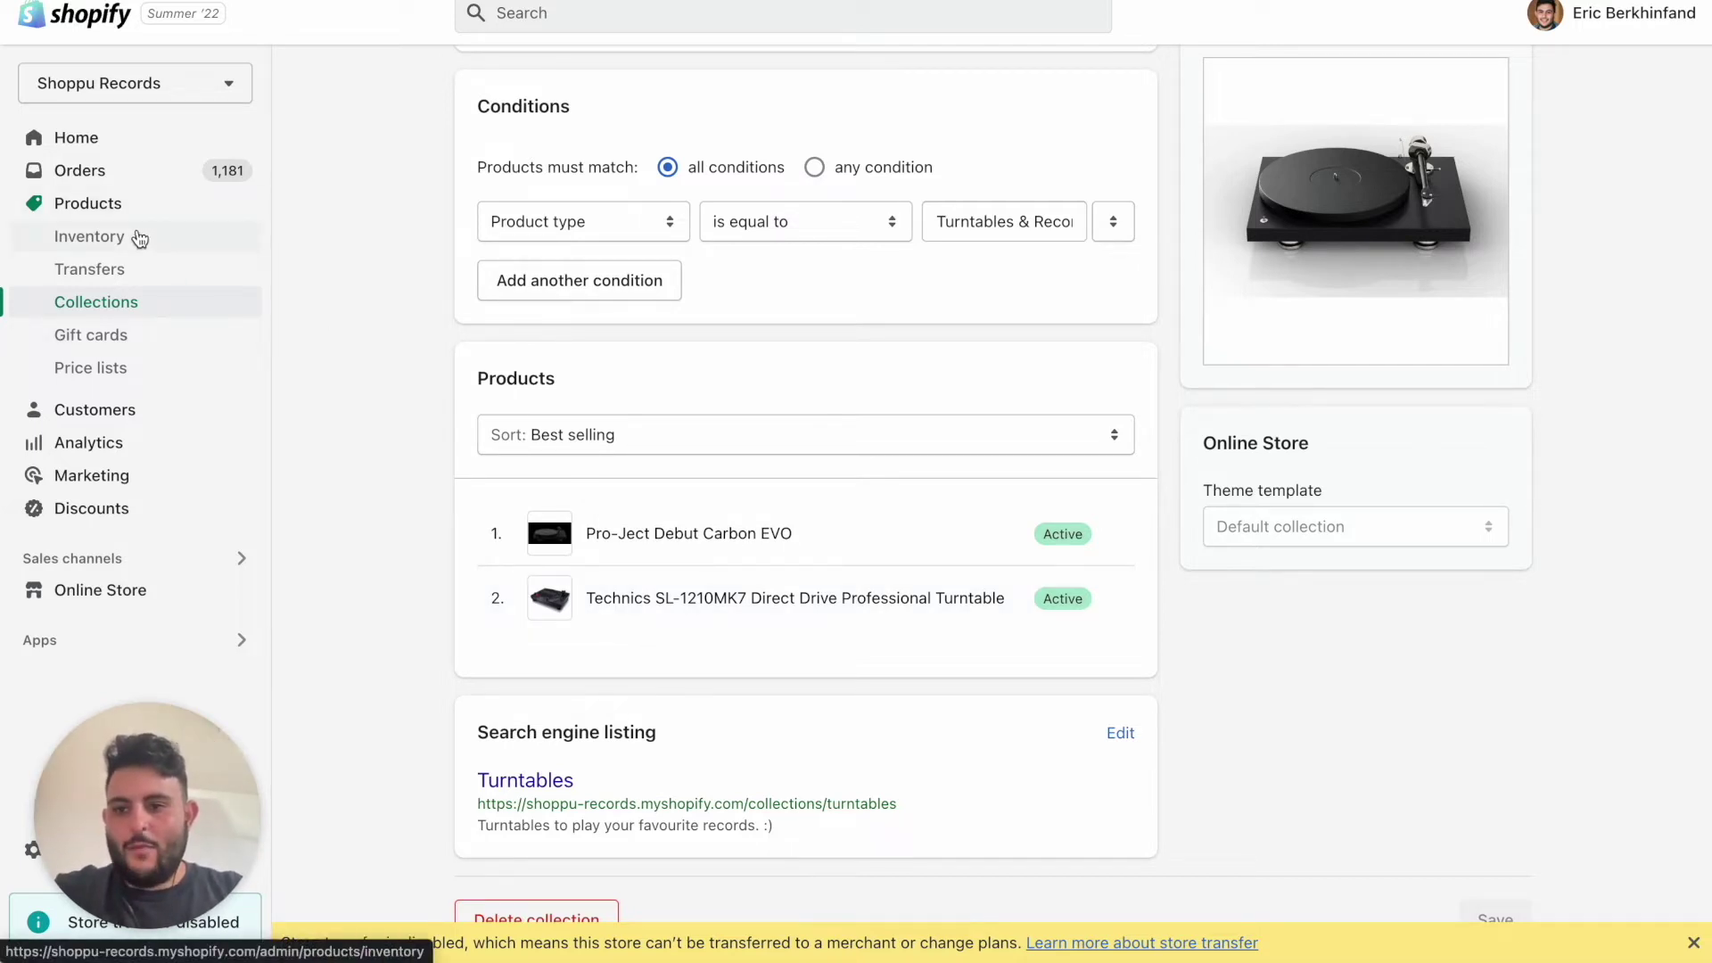
In Products, select the El Michels Affair, Fat Freddys Drop and Floating Points records
click(143, 212)
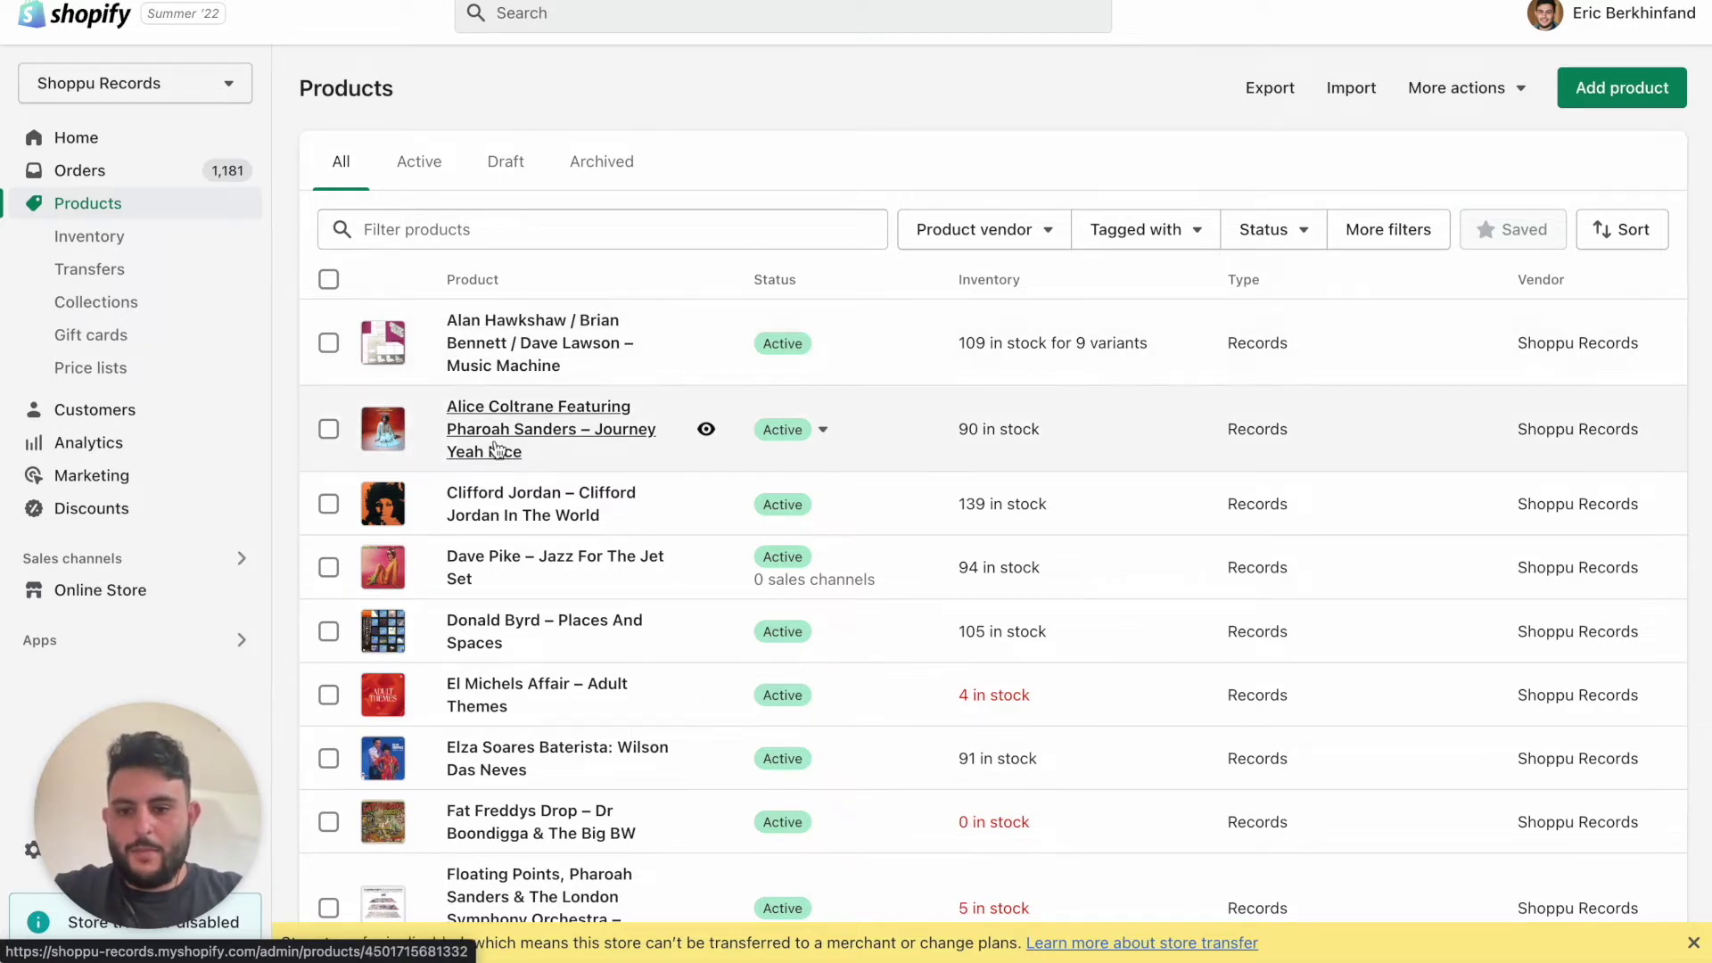
scroll(428, 446, down, 1)
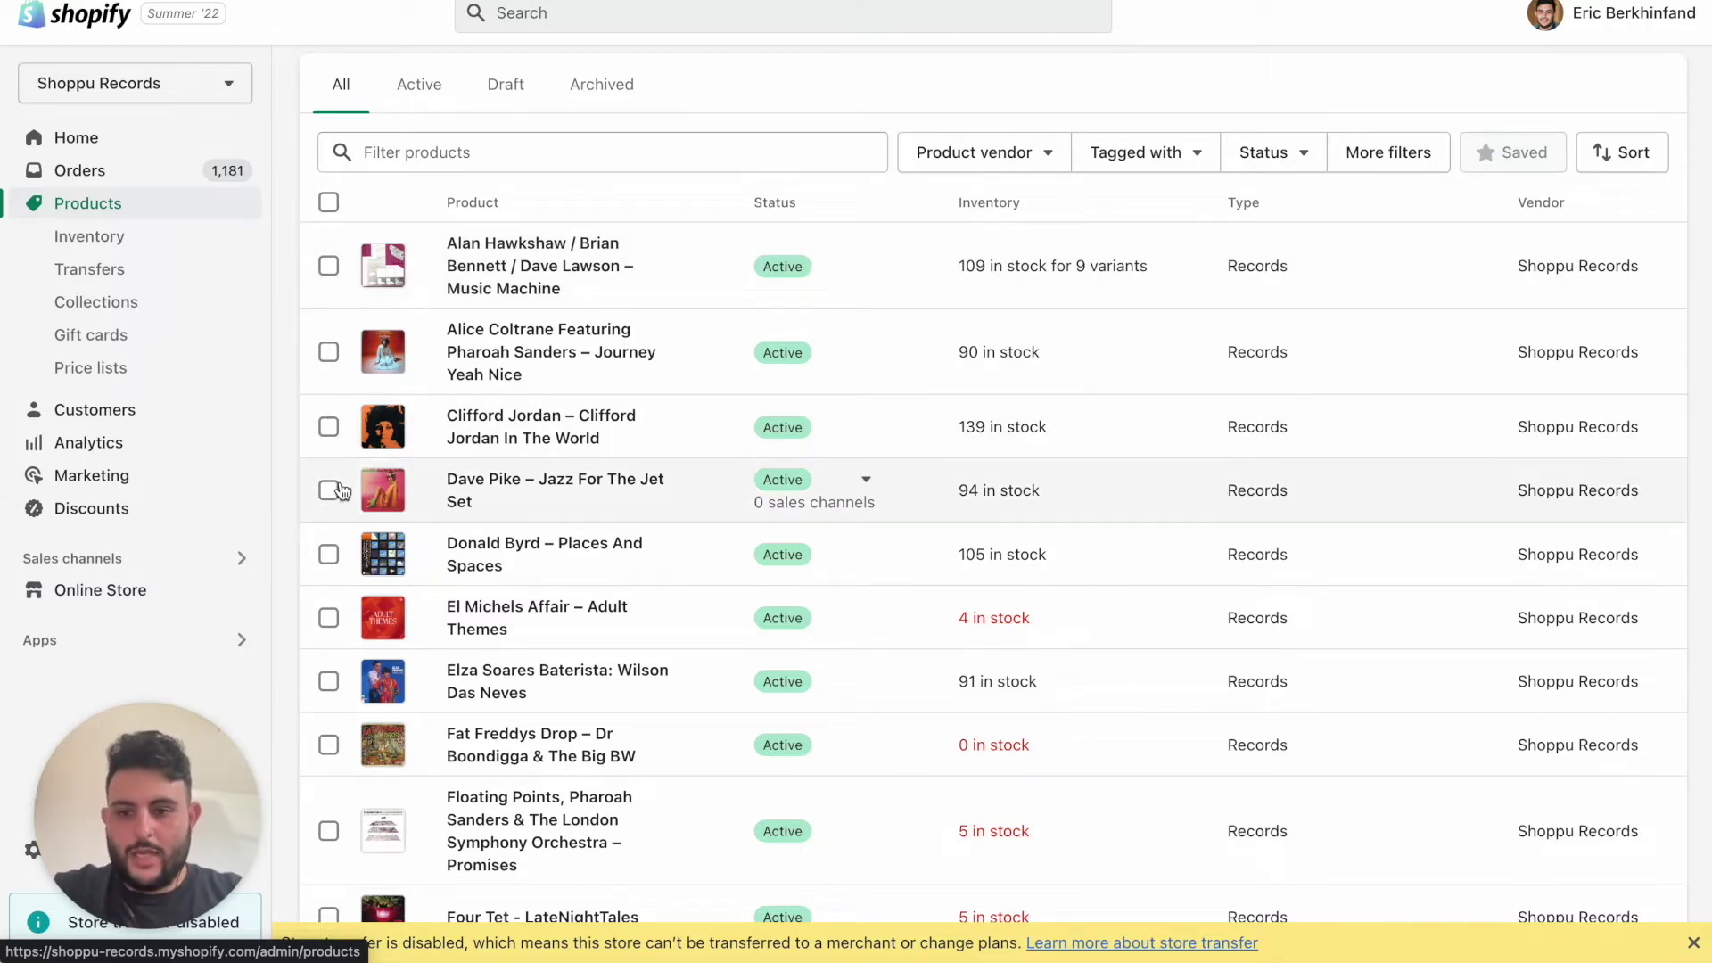
scroll(337, 357, down, 1)
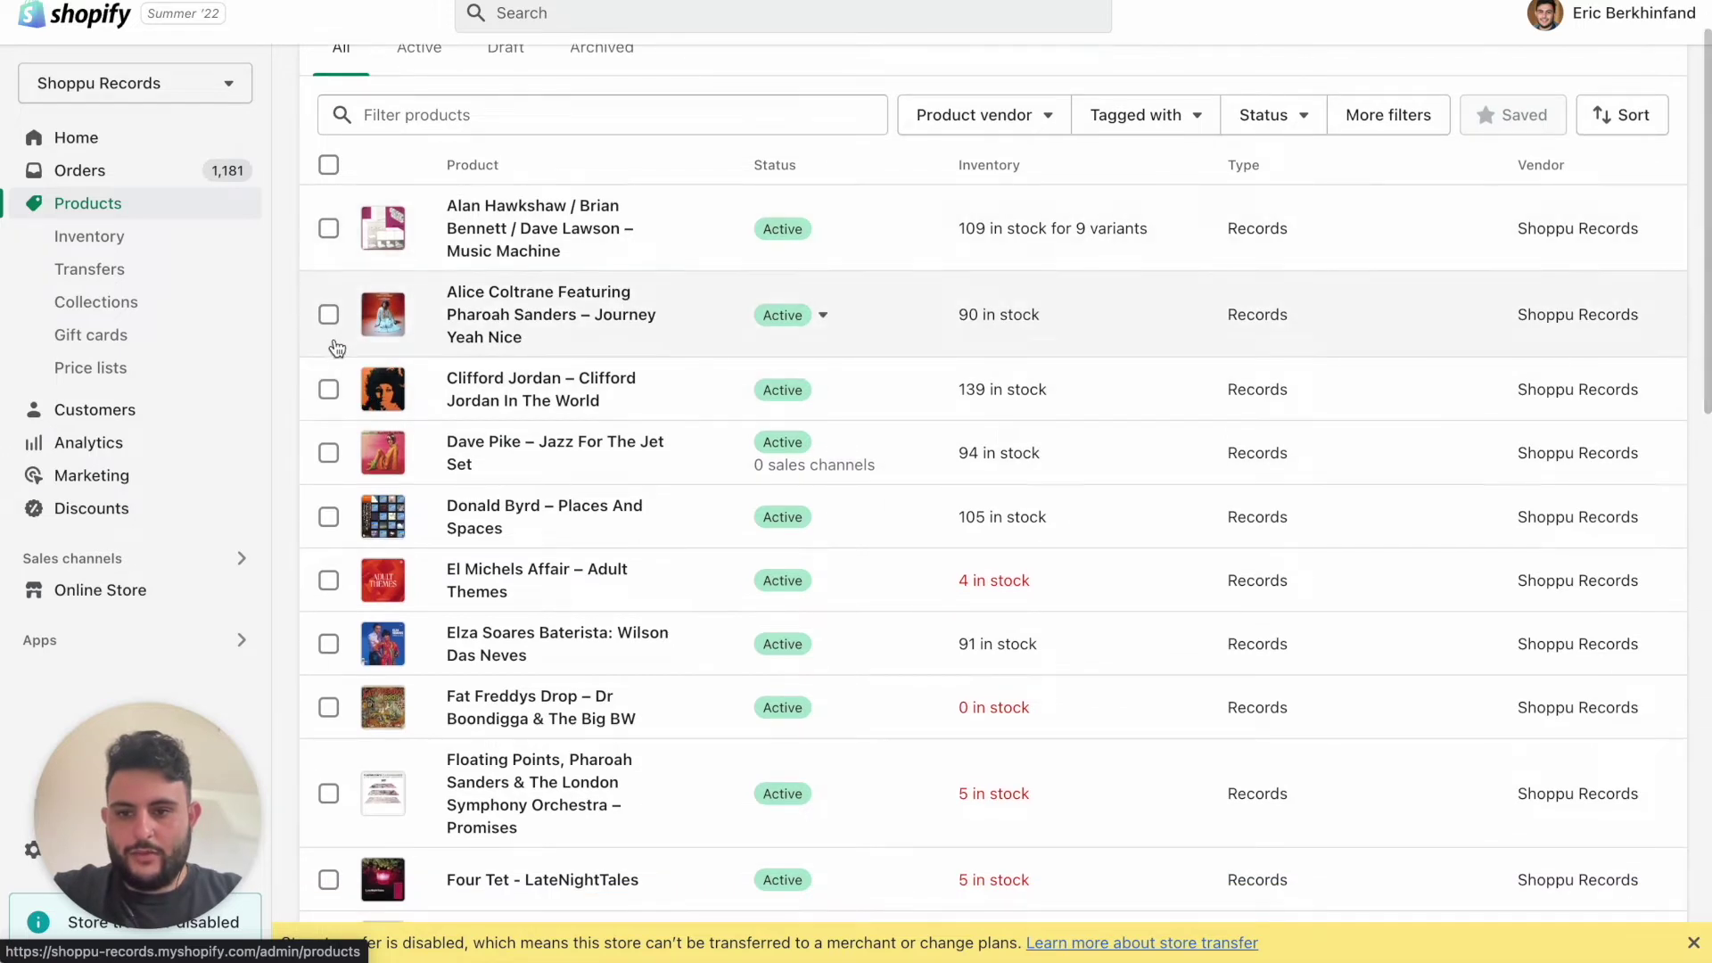
scroll(337, 356, down, 2)
click(329, 489)
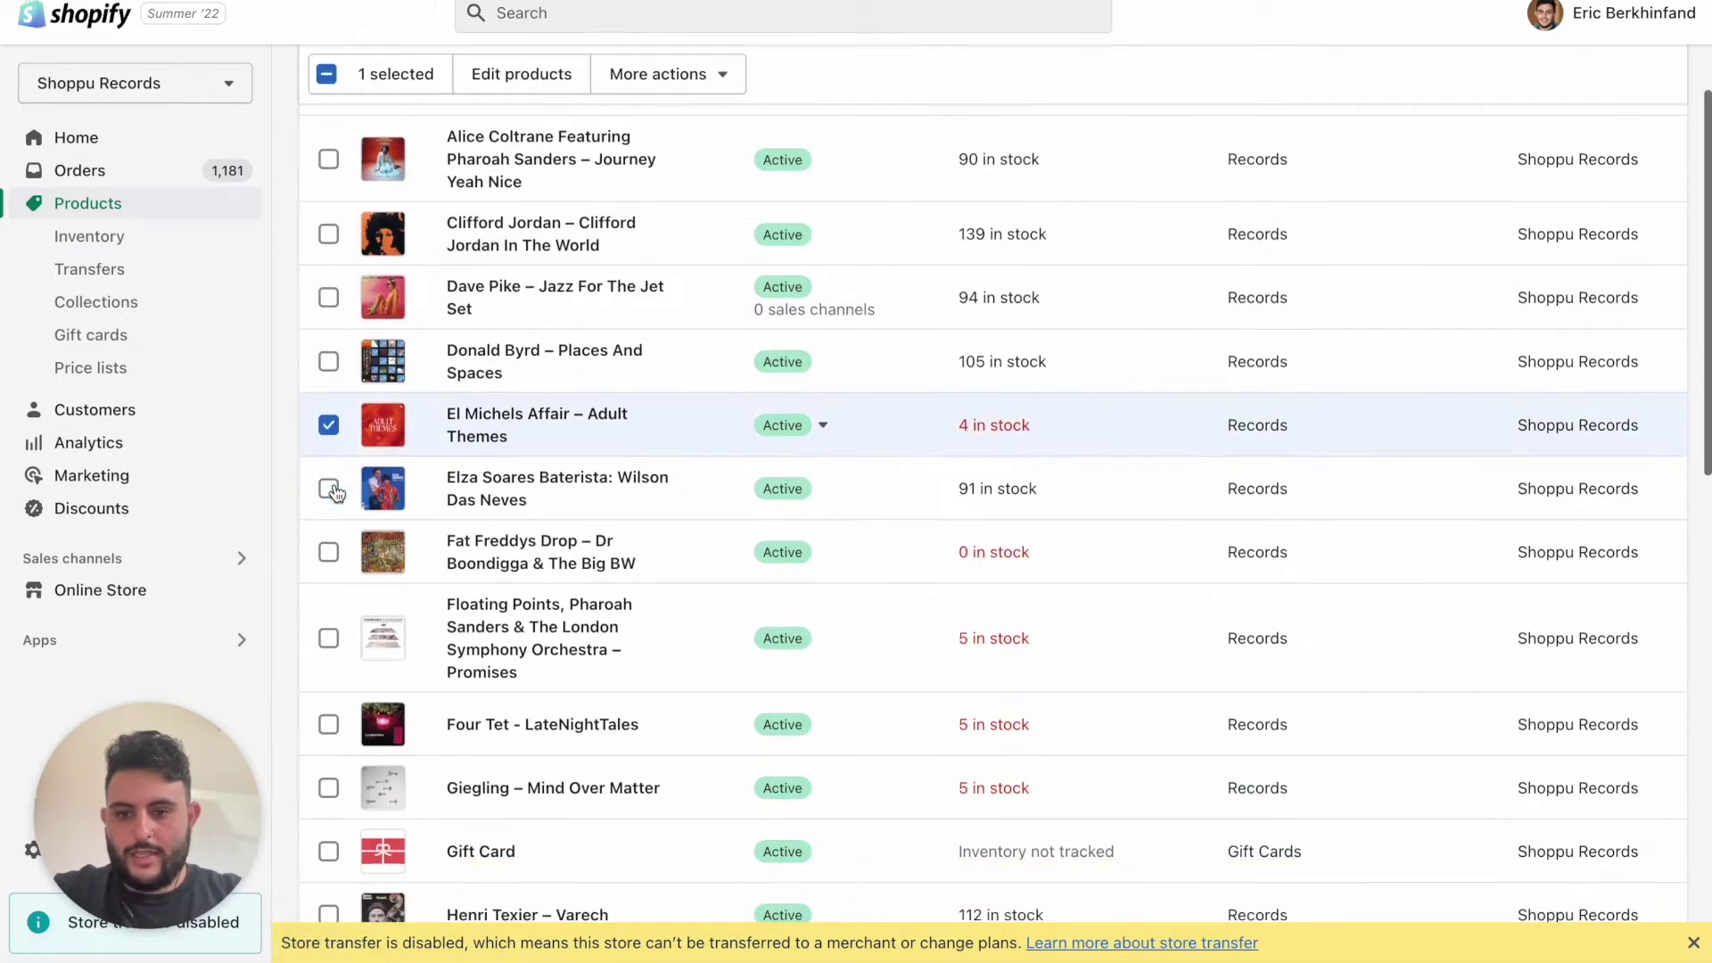
scroll(333, 491, down, 1)
click(332, 486)
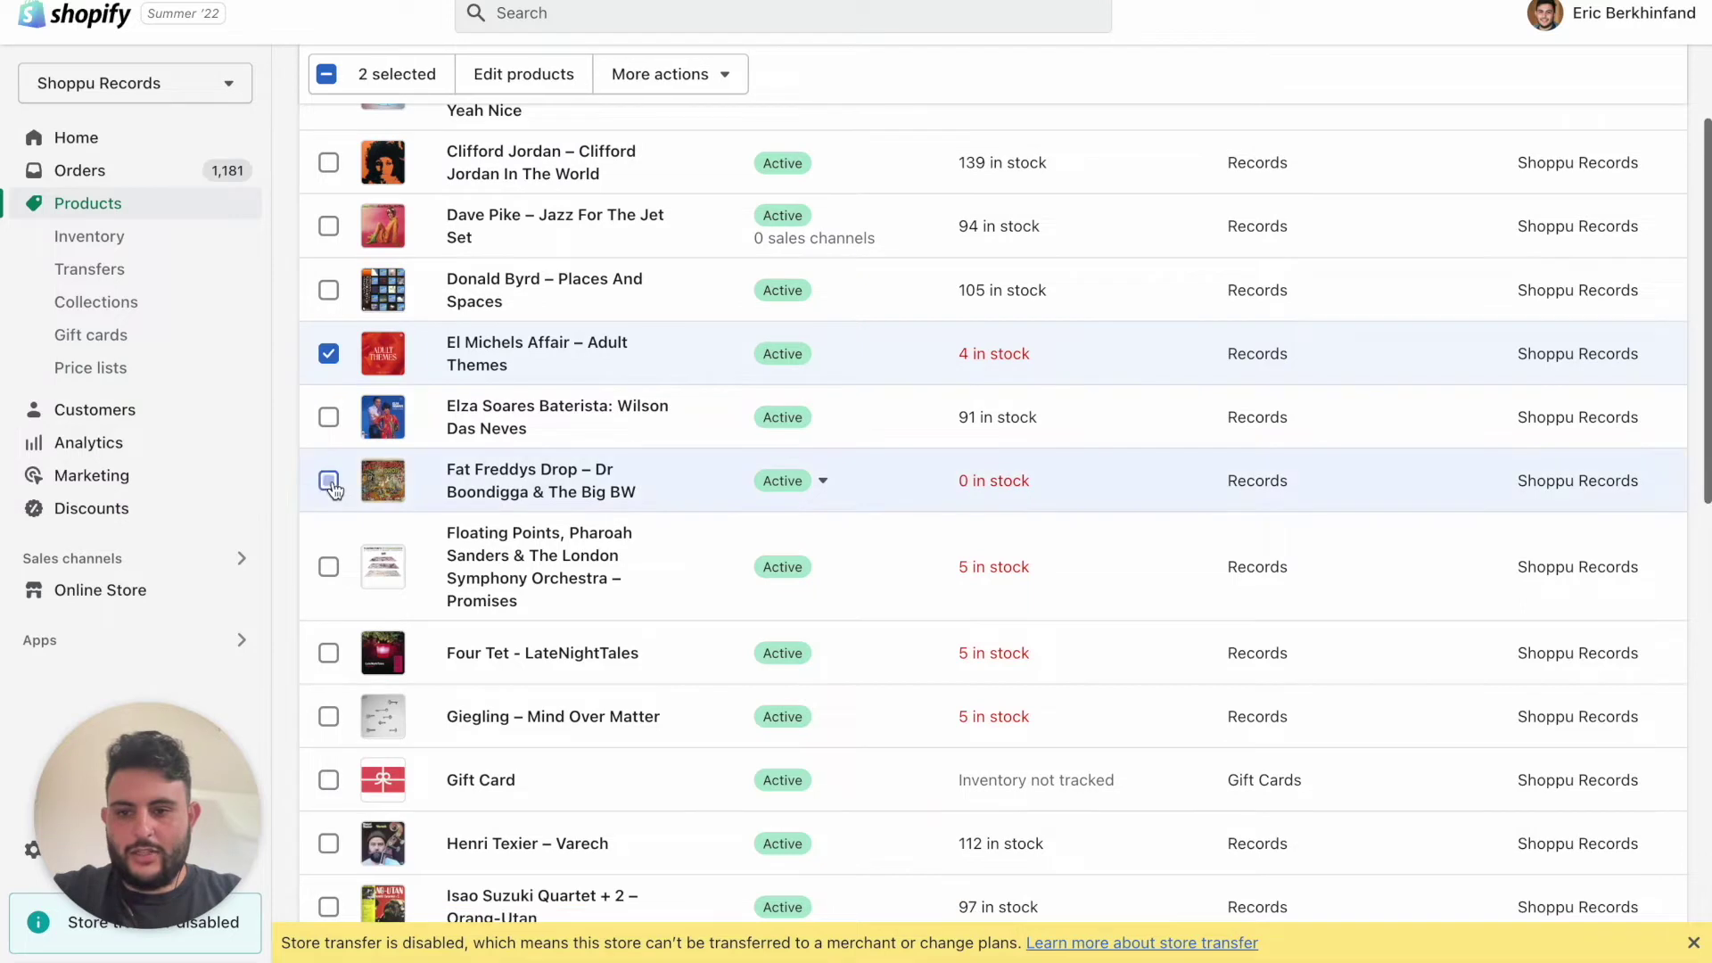
click(329, 568)
Also select Four Tet, Giegling – Mind Over Matter, Henri Texier and Pink Floyd
scroll(326, 580, down, 1)
click(327, 585)
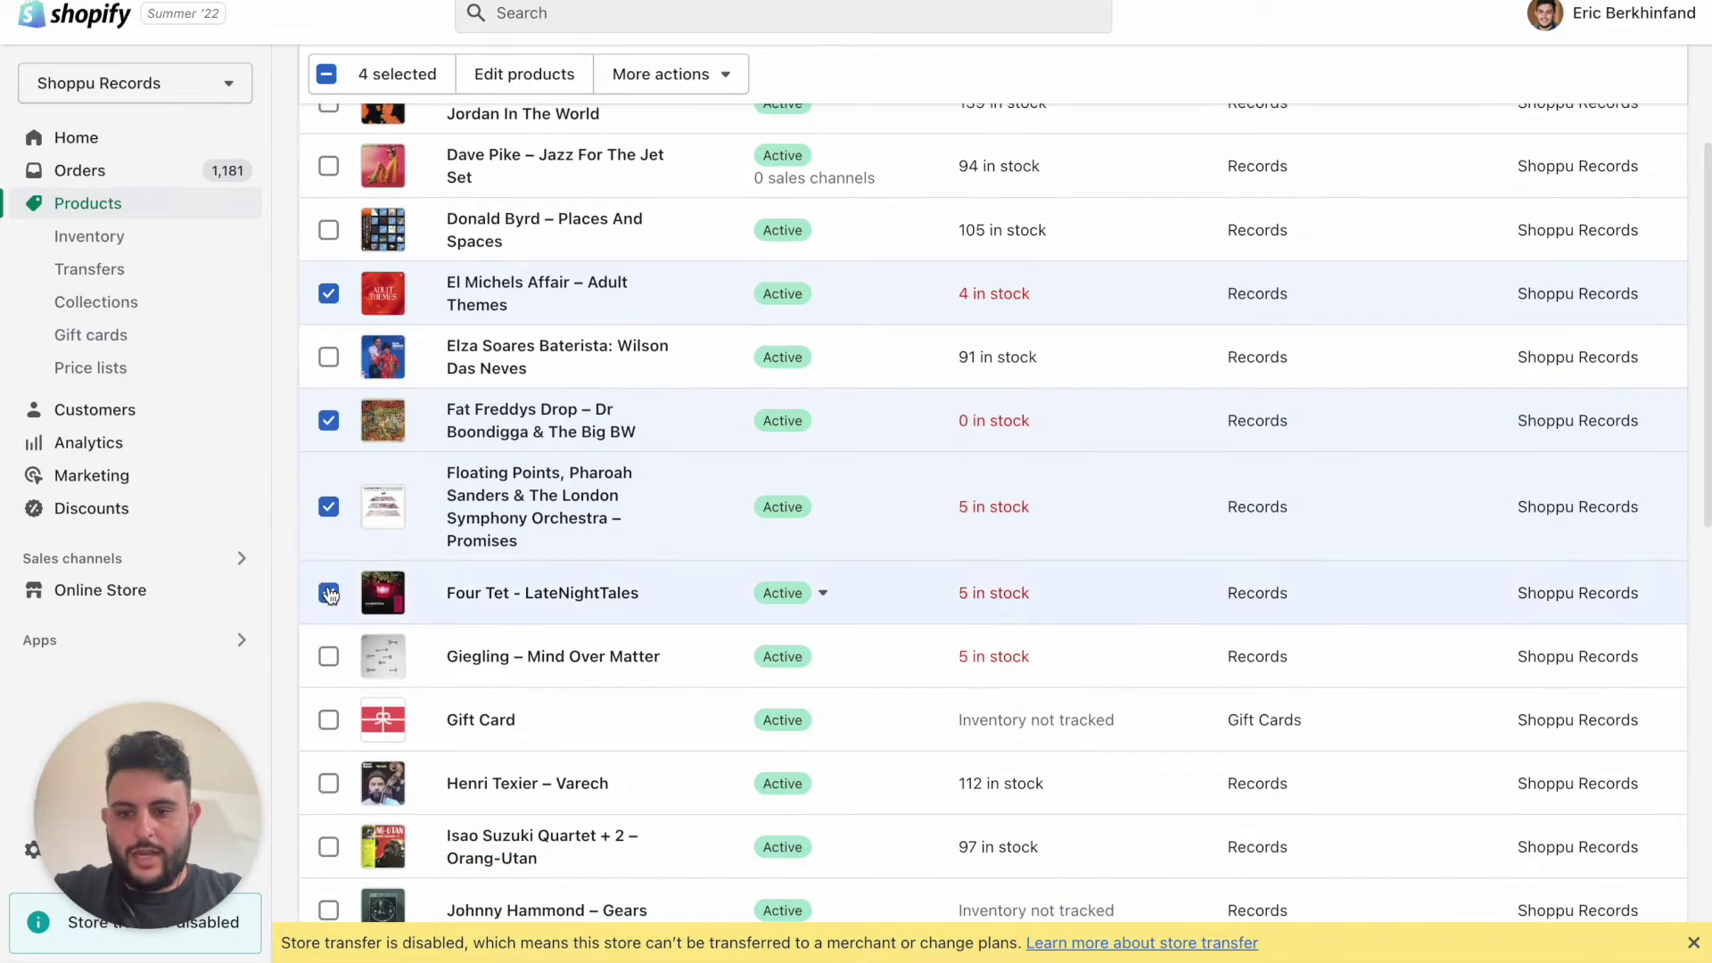
scroll(328, 588, down, 1)
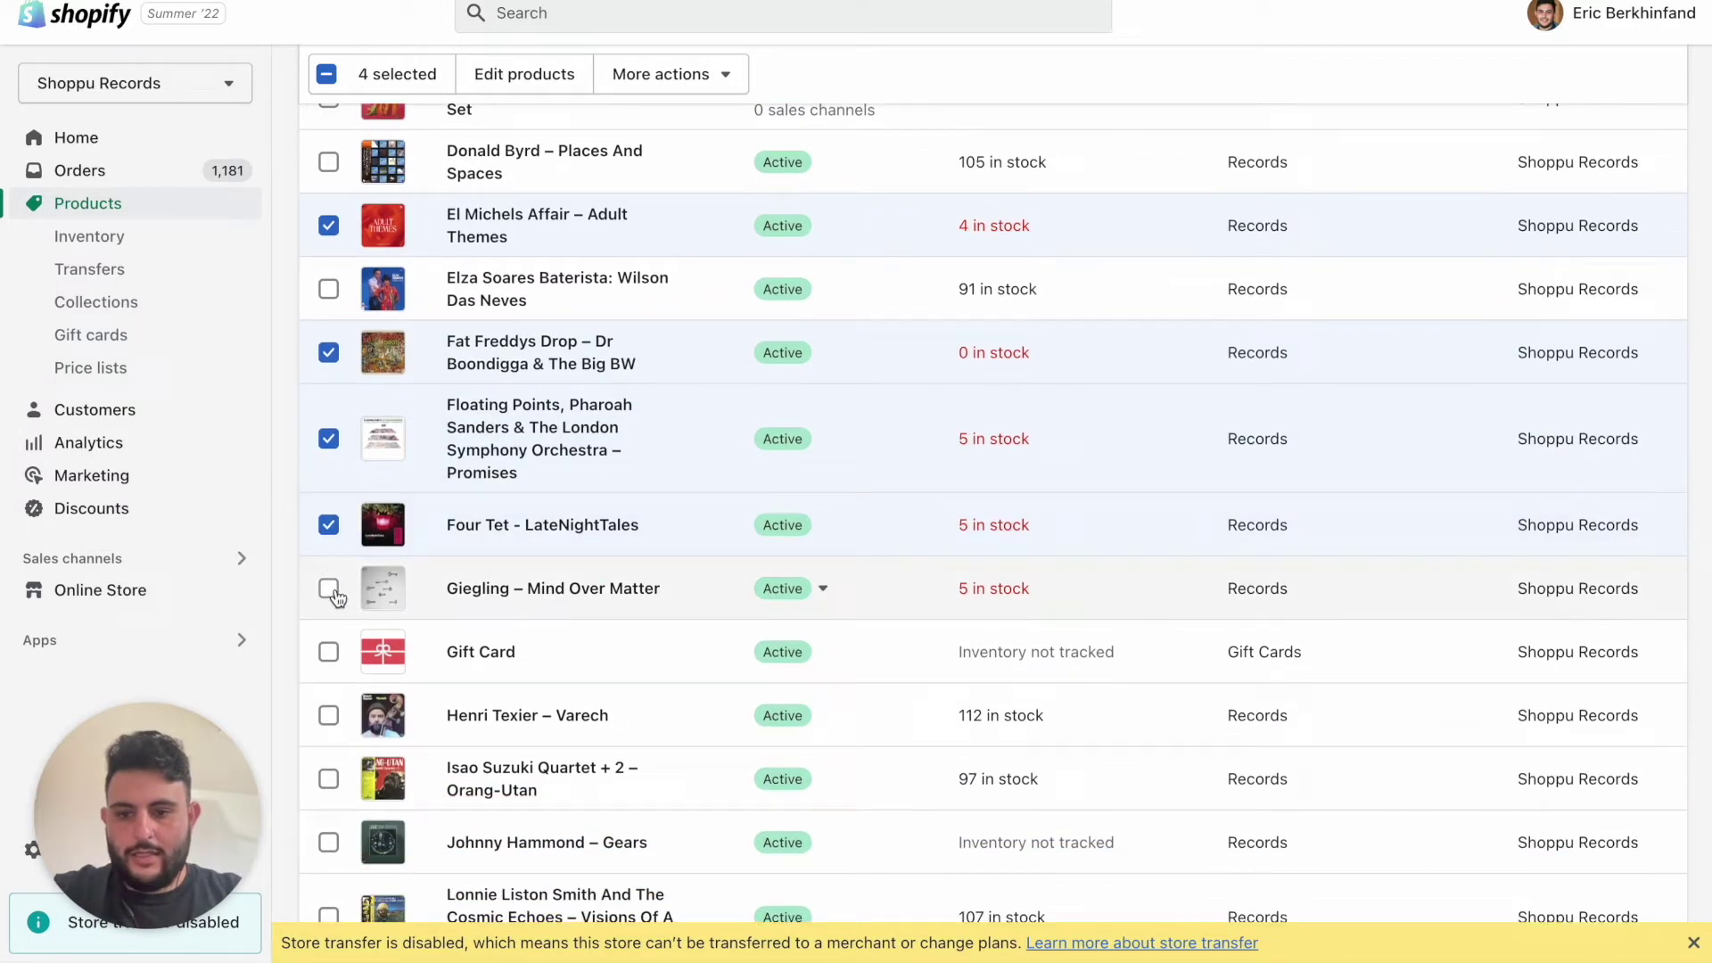
click(329, 589)
scroll(334, 596, down, 1)
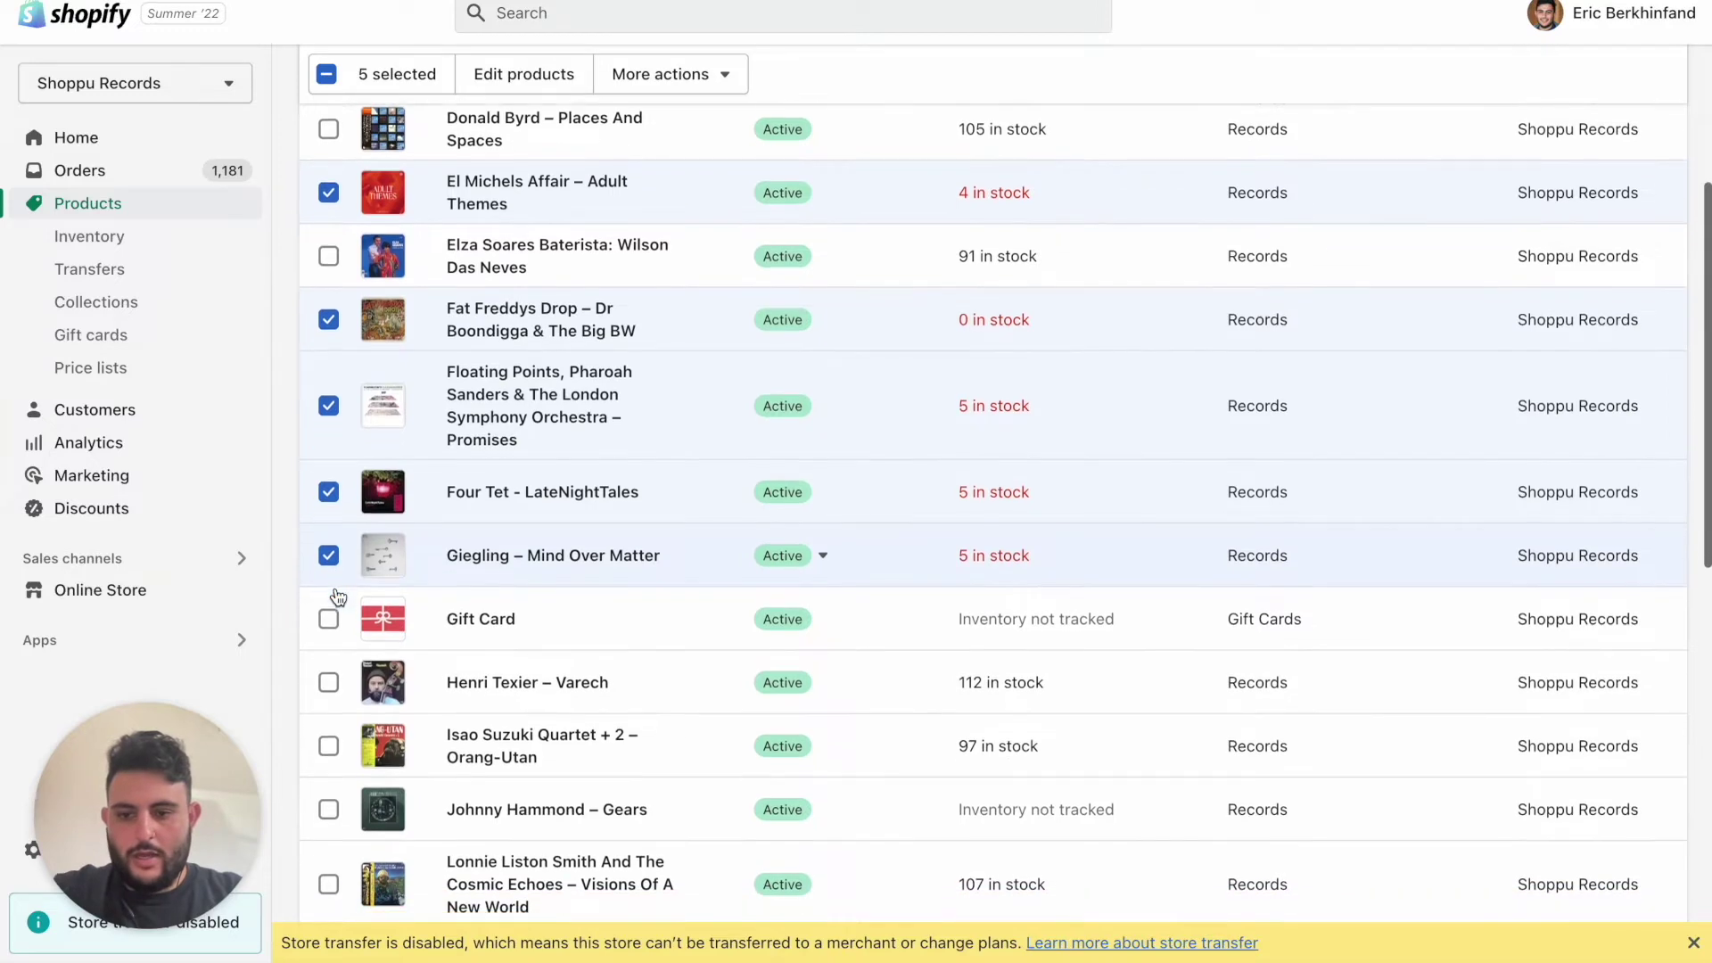
click(329, 683)
scroll(337, 686, down, 2)
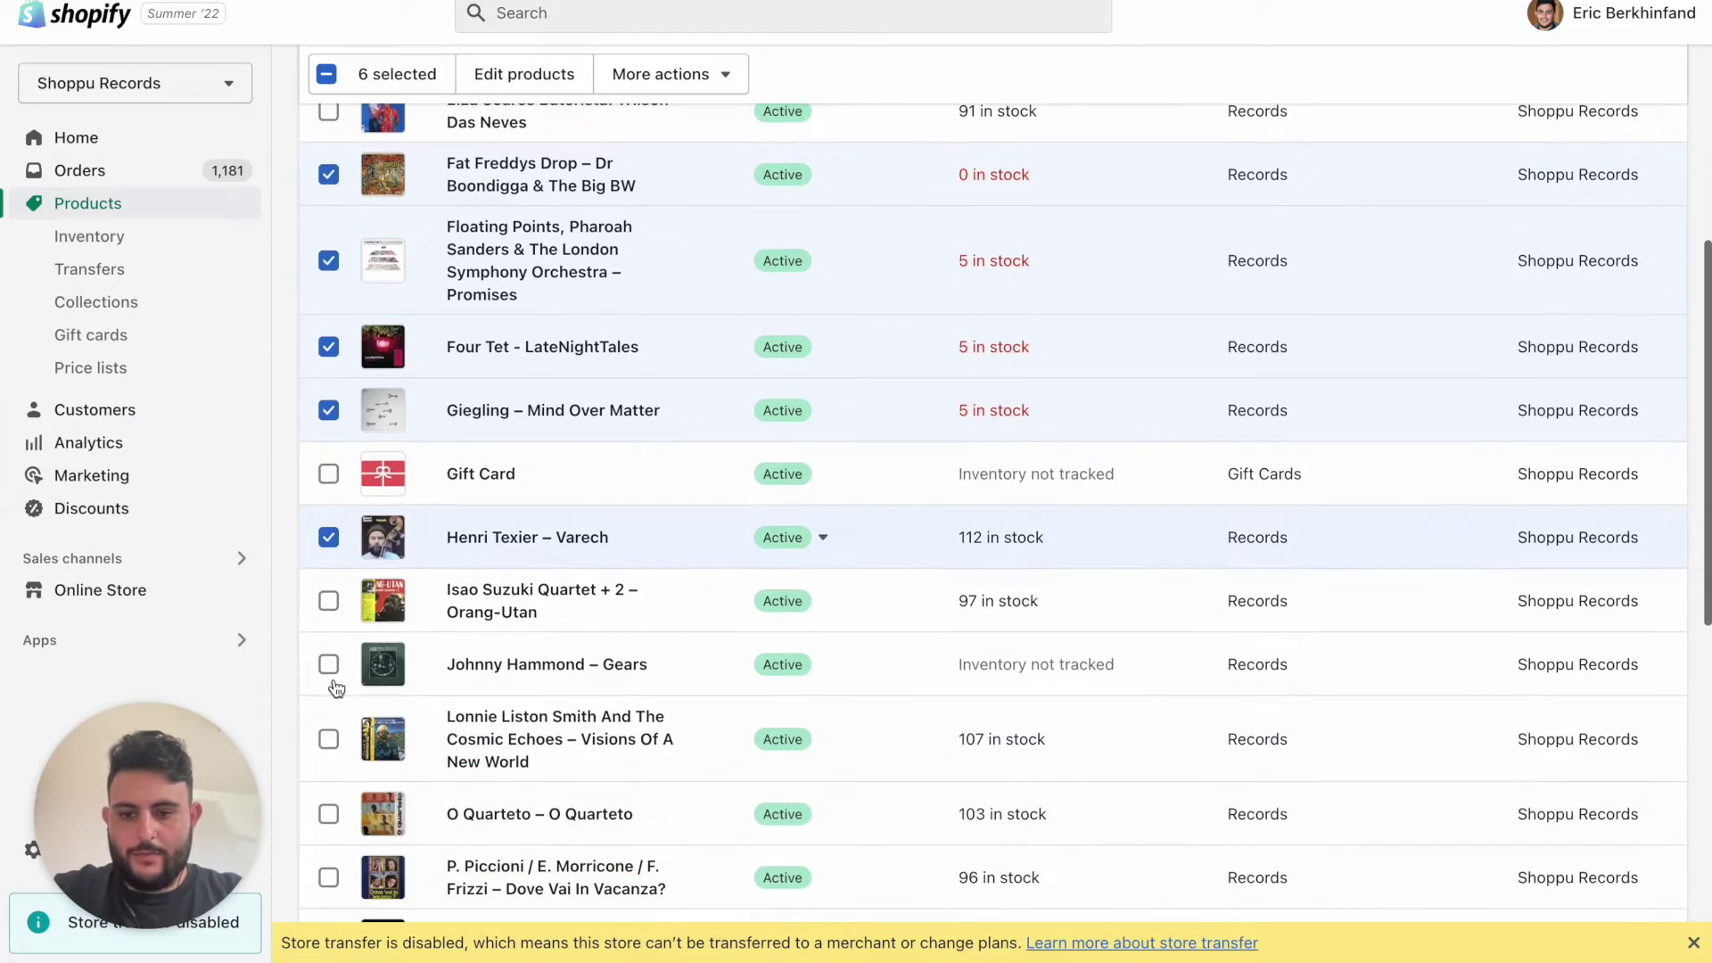
scroll(372, 467, down, 2)
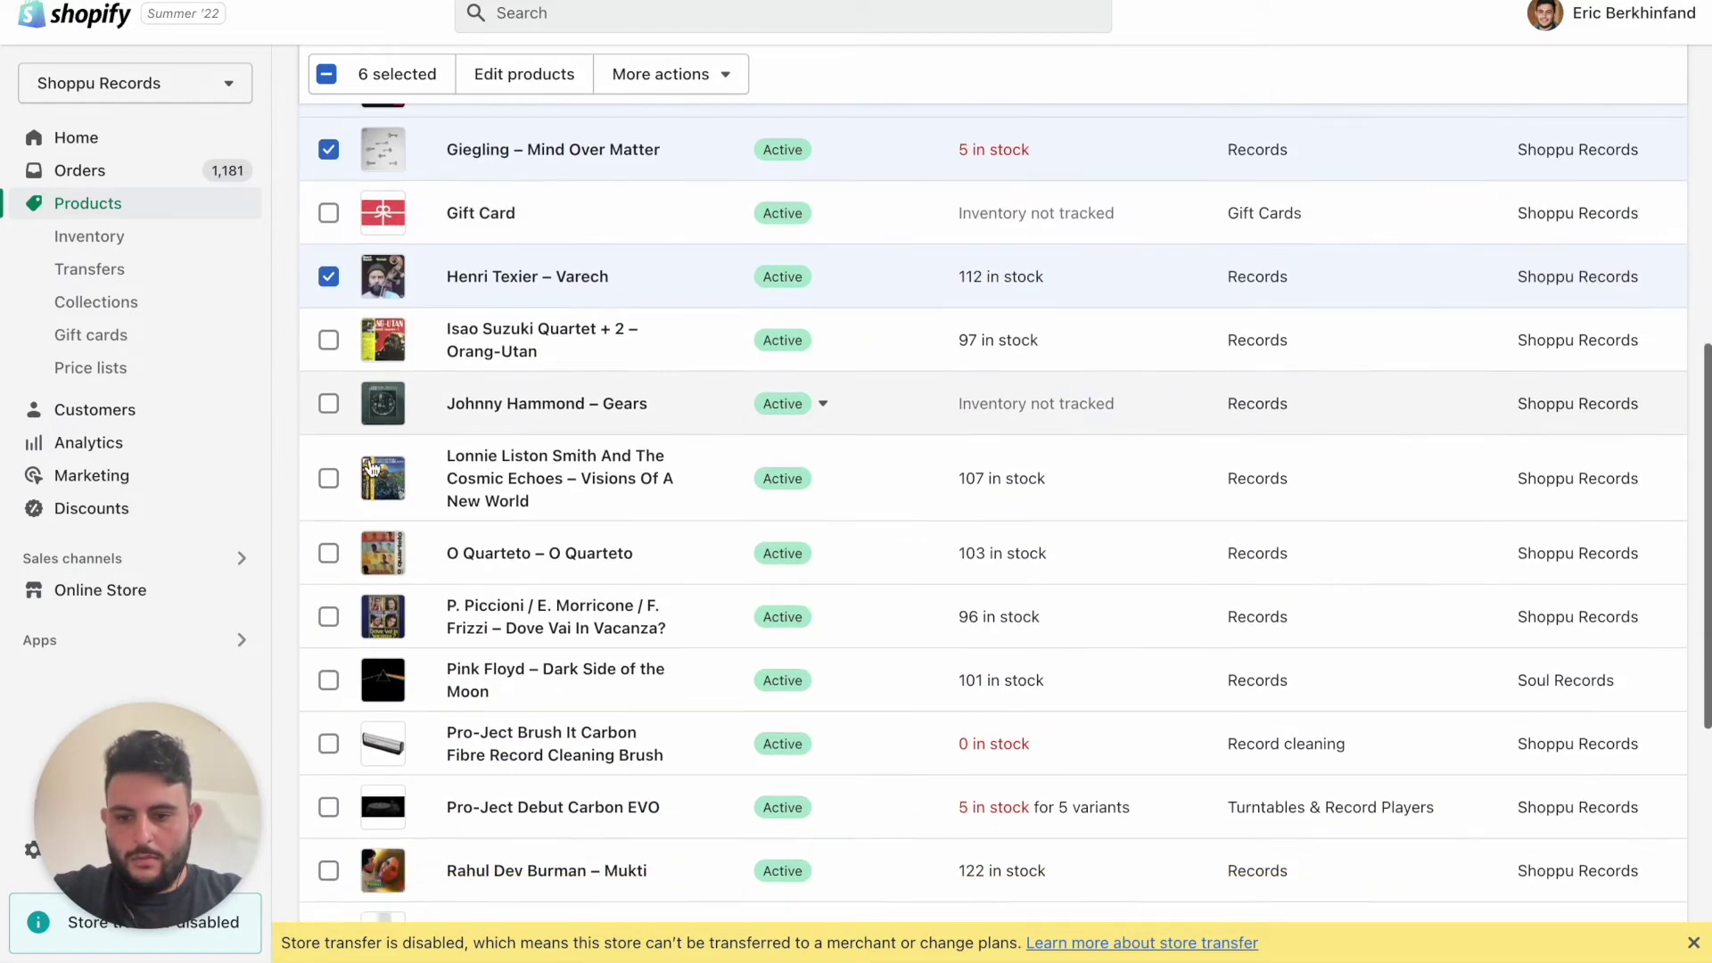
click(330, 680)
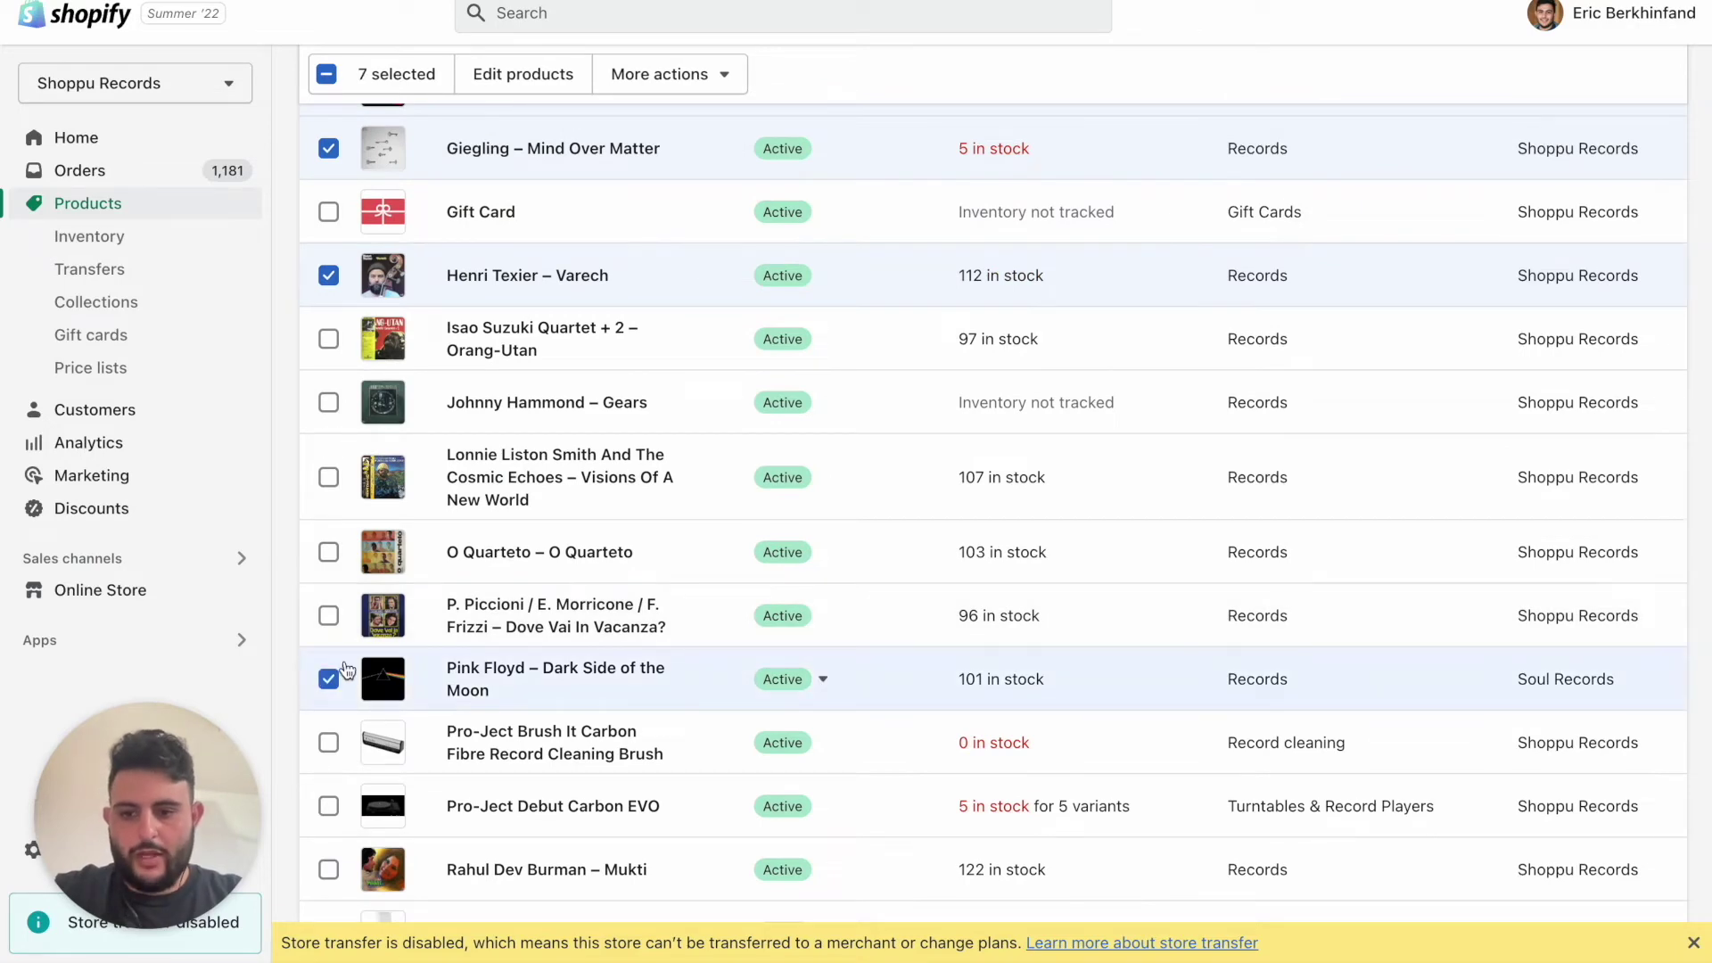
scroll(348, 670, up, 10)
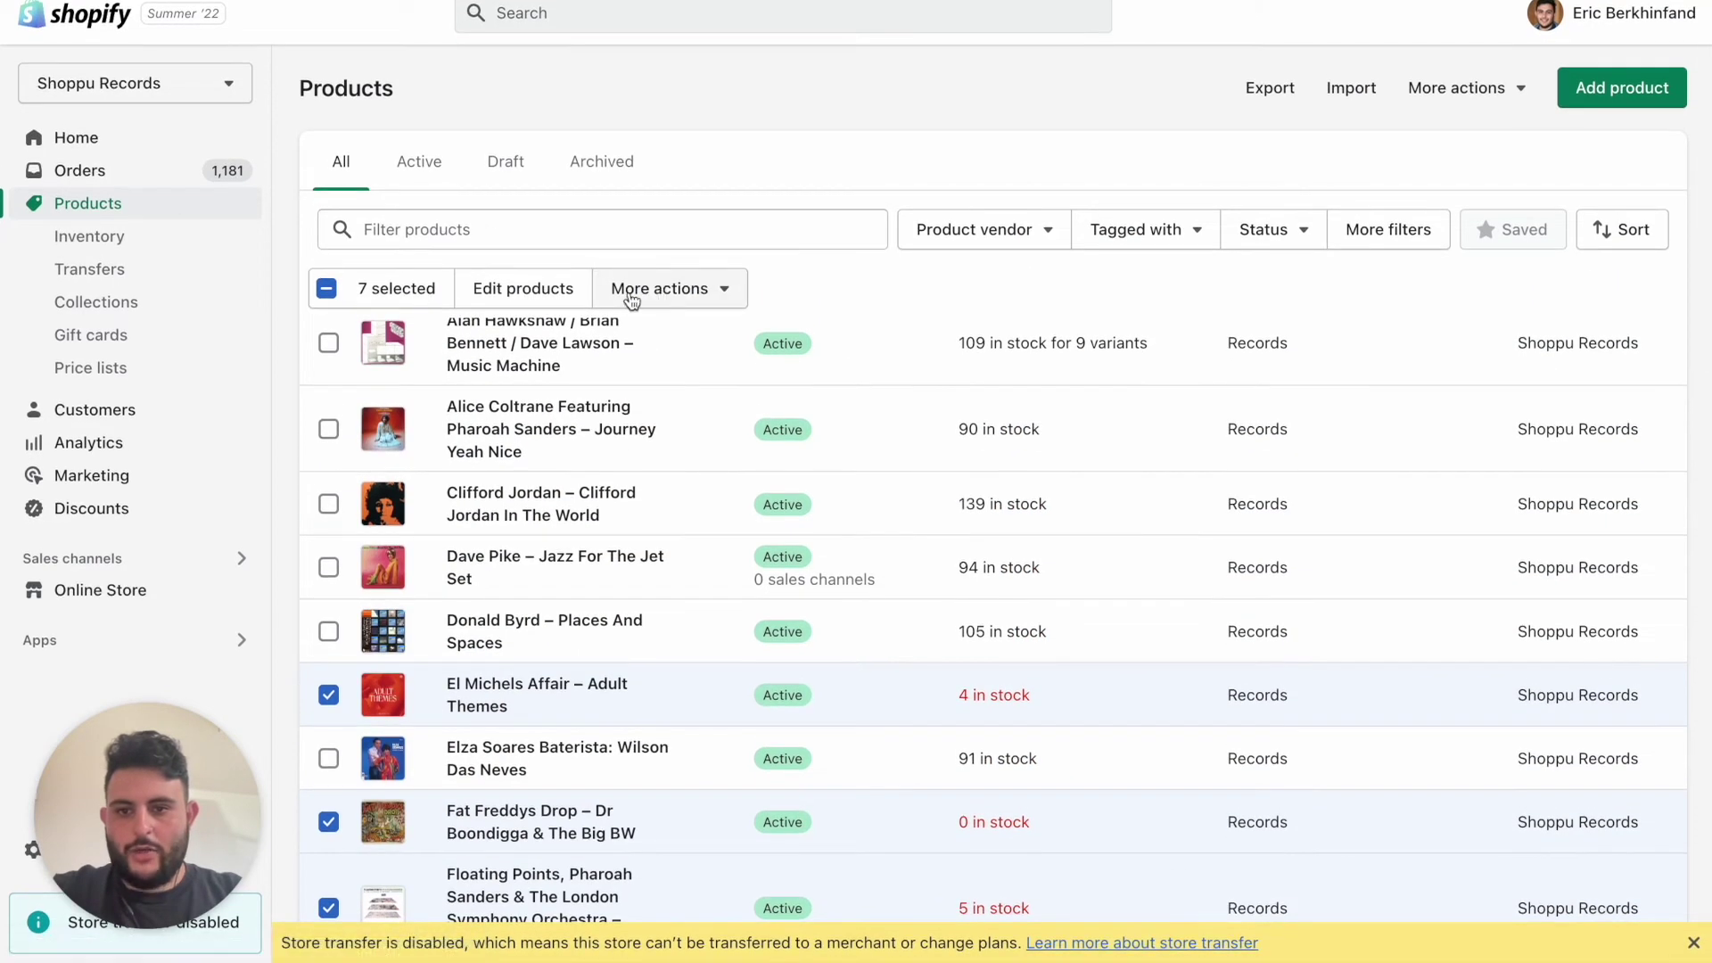
Bulk-add the Digging tag to the seven selected records
click(622, 296)
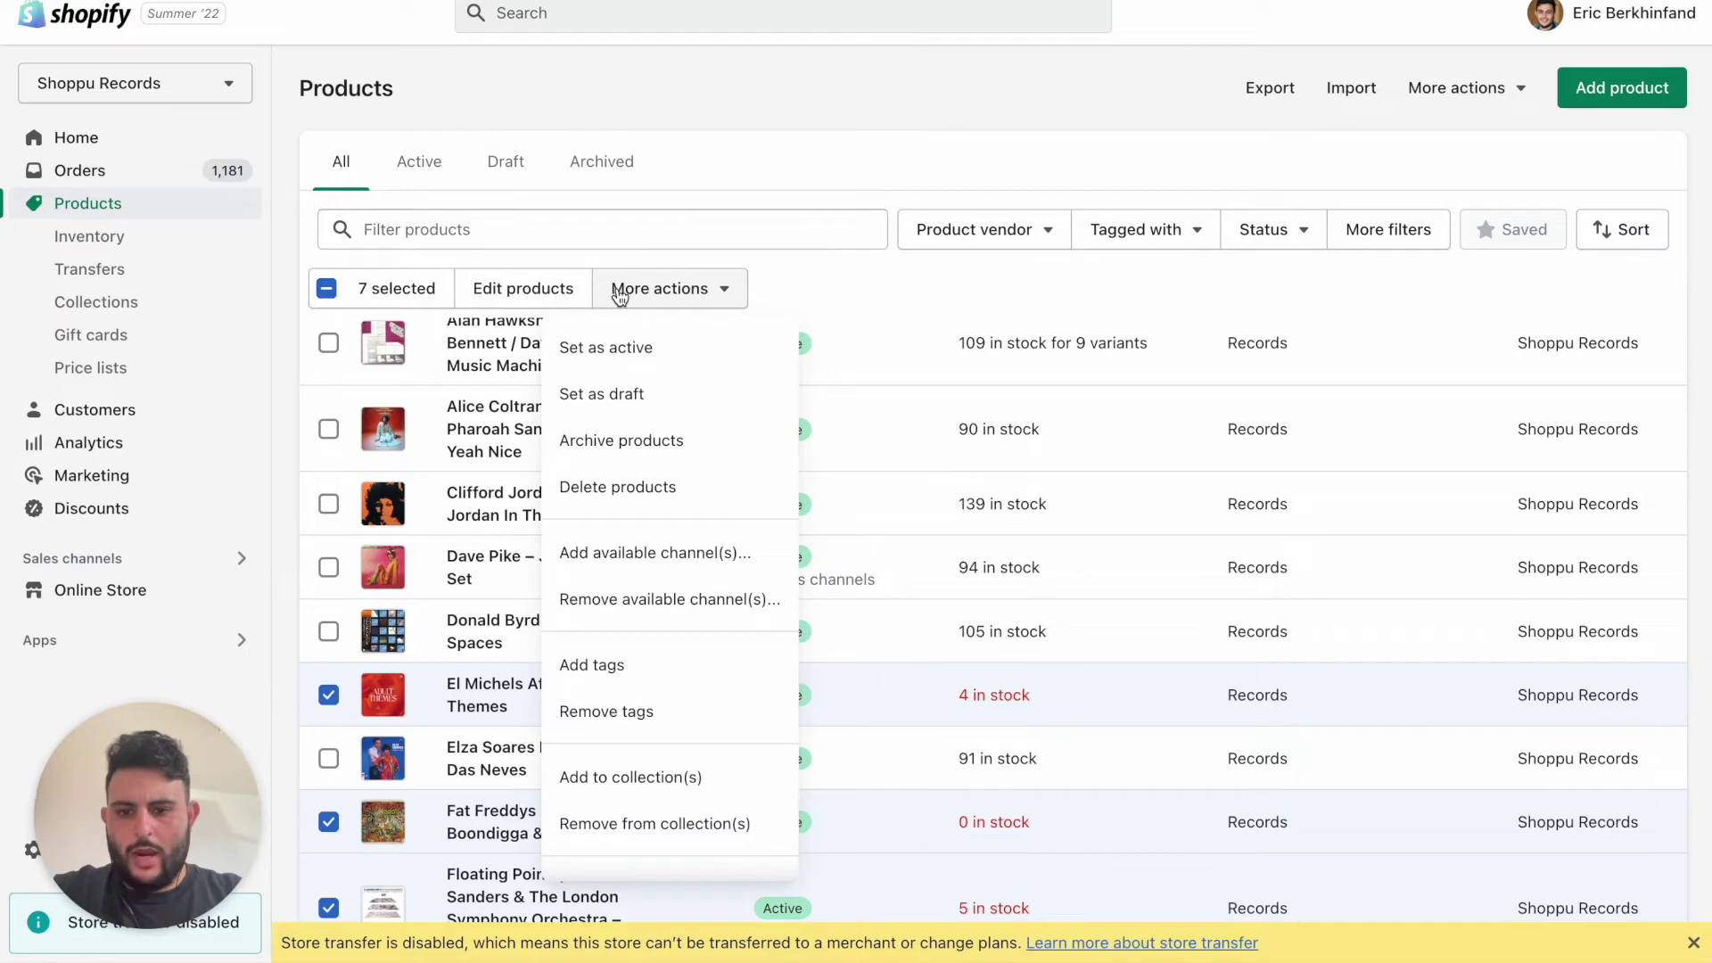
click(589, 664)
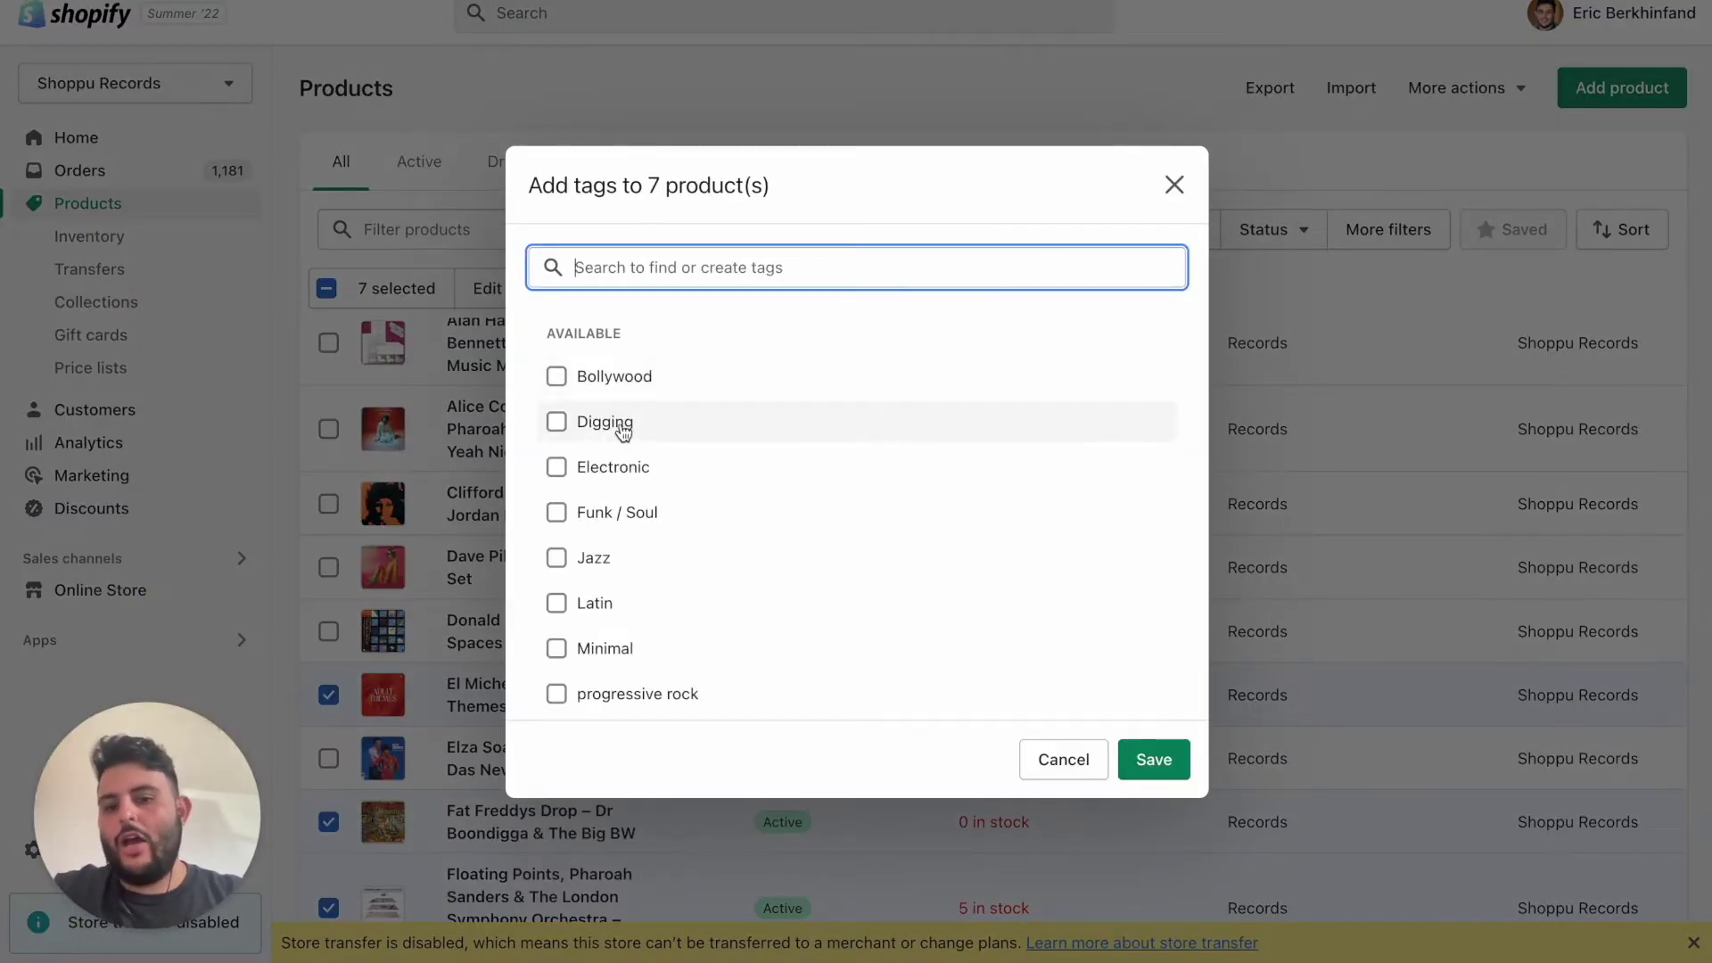
click(557, 421)
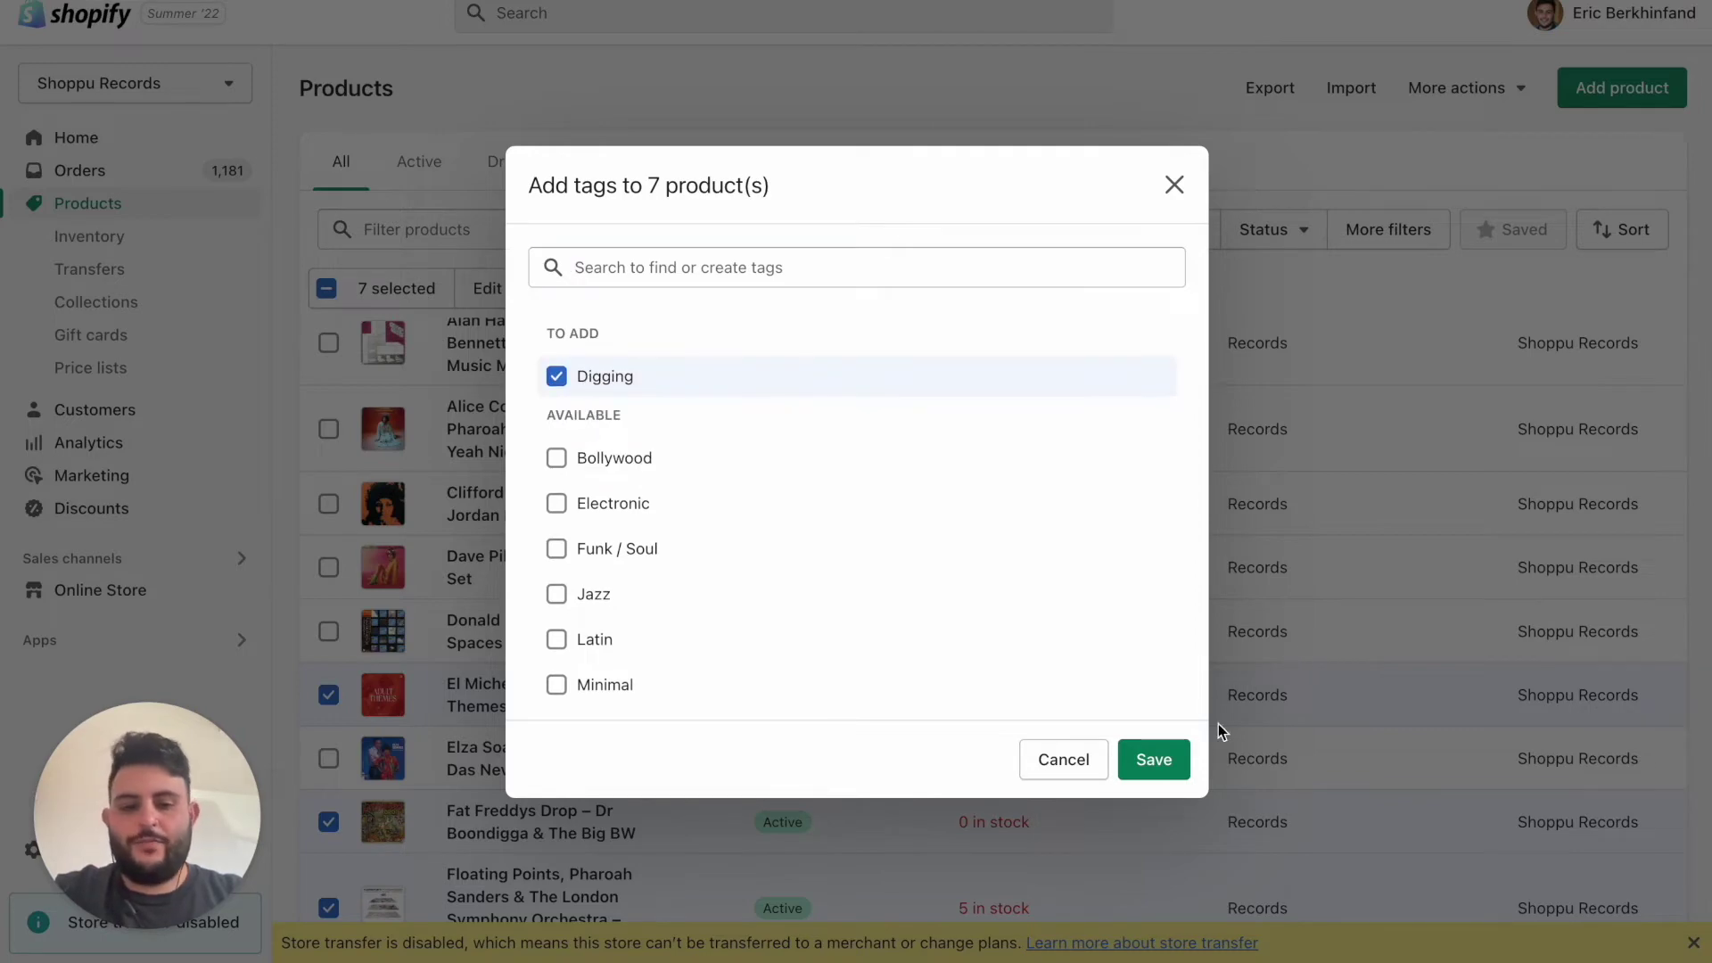
click(1171, 758)
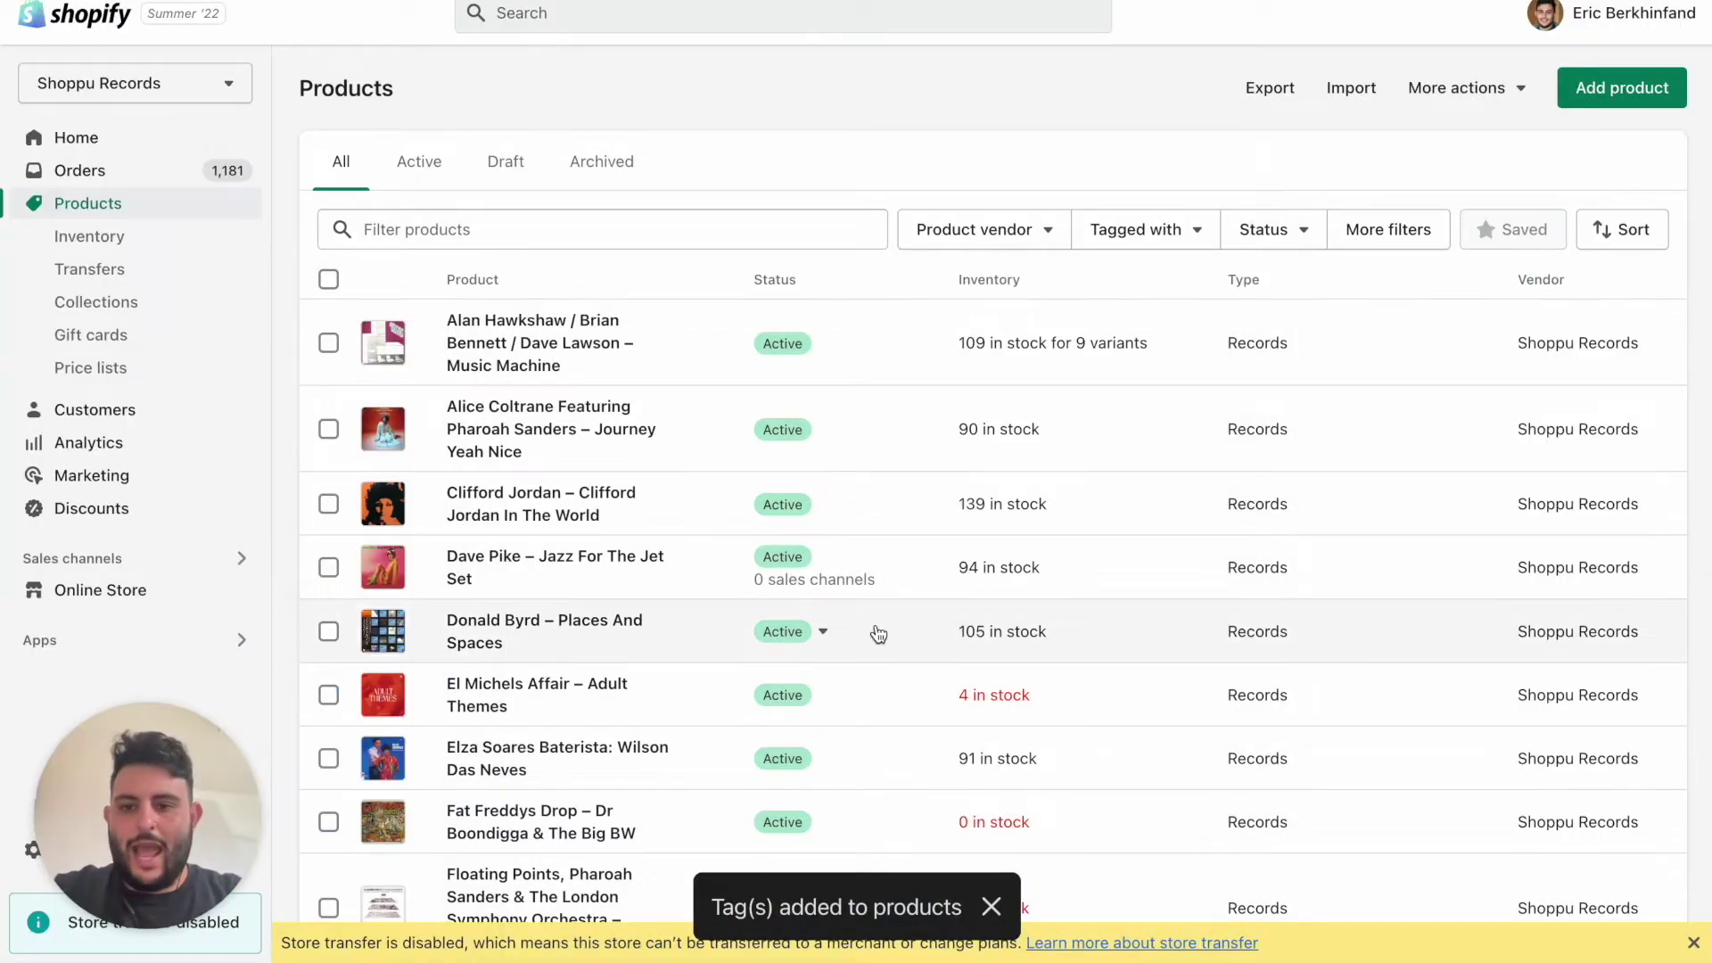
Confirm the El Michels Affair – Adult Themes product now carries the Digging tag
scroll(694, 533, down, 3)
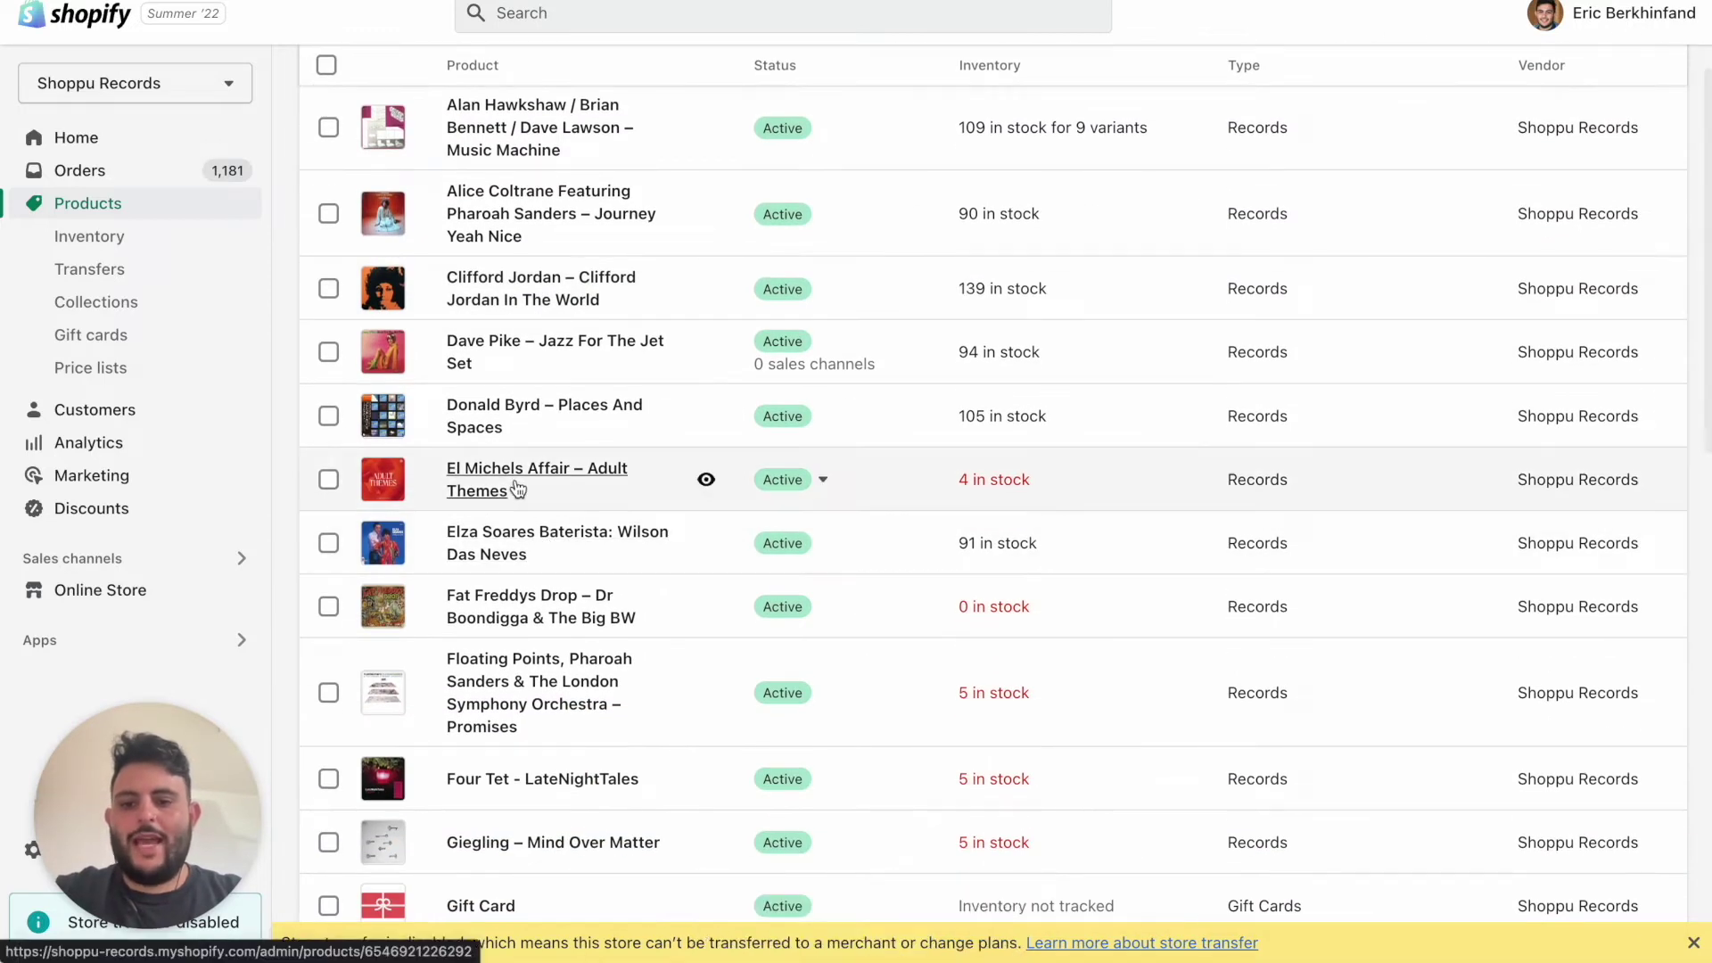
click(536, 489)
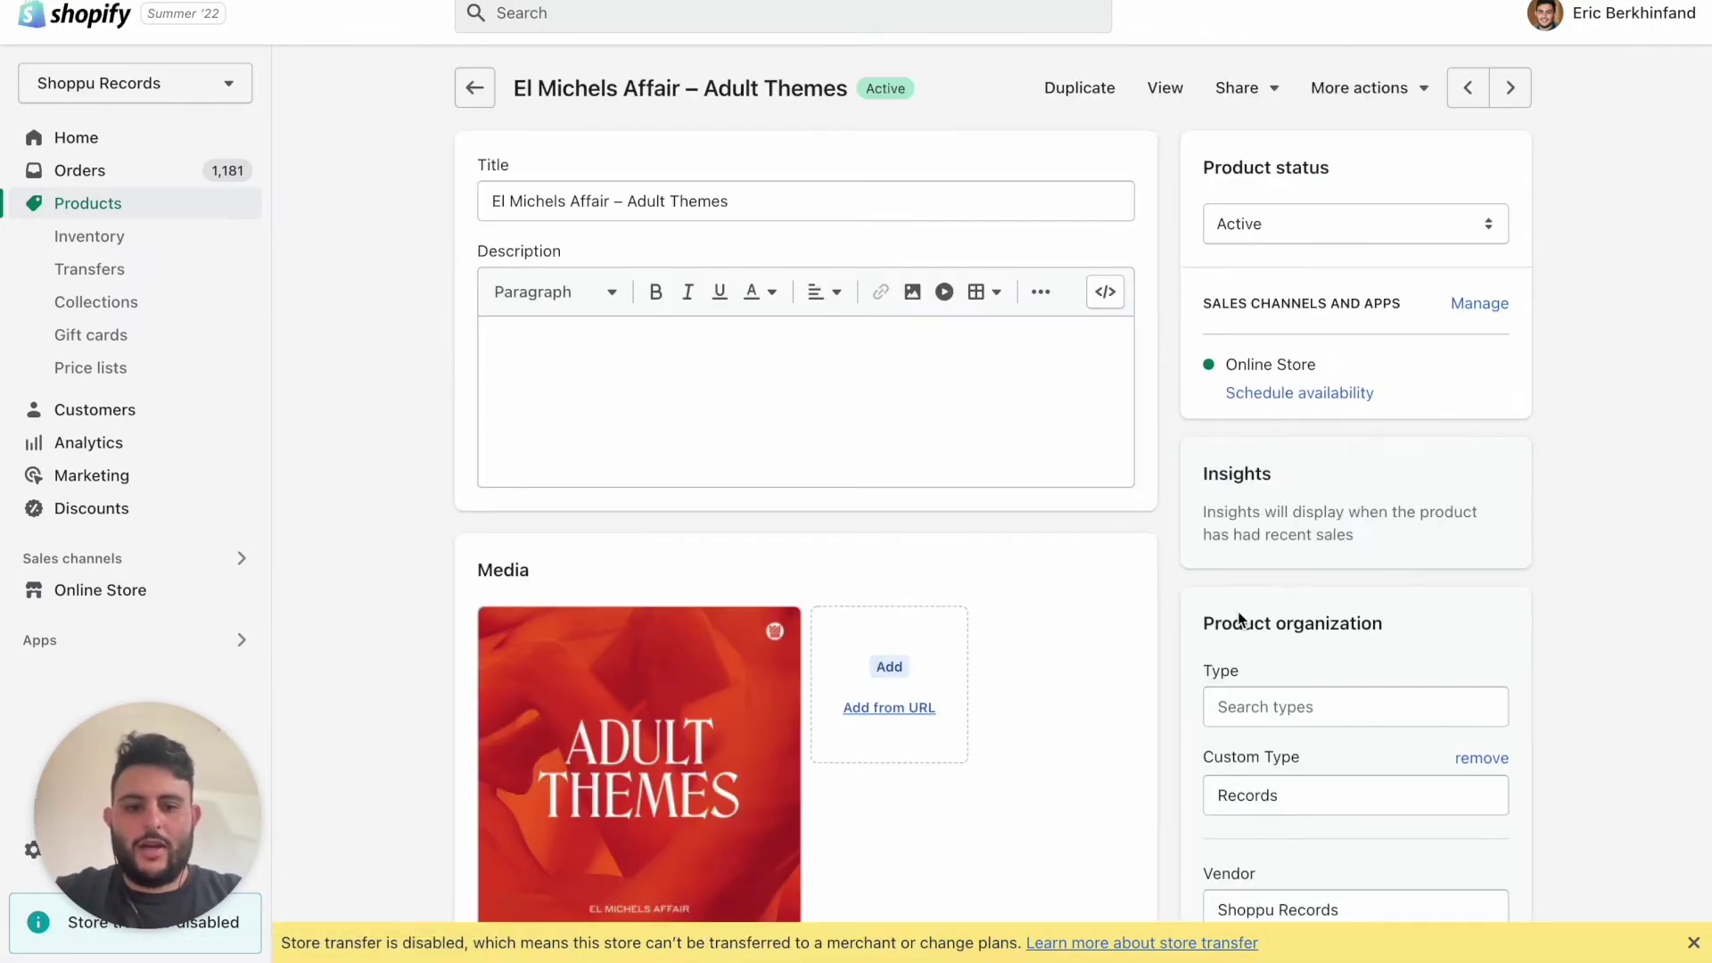
scroll(1240, 618, down, 2)
scroll(1267, 570, down, 1)
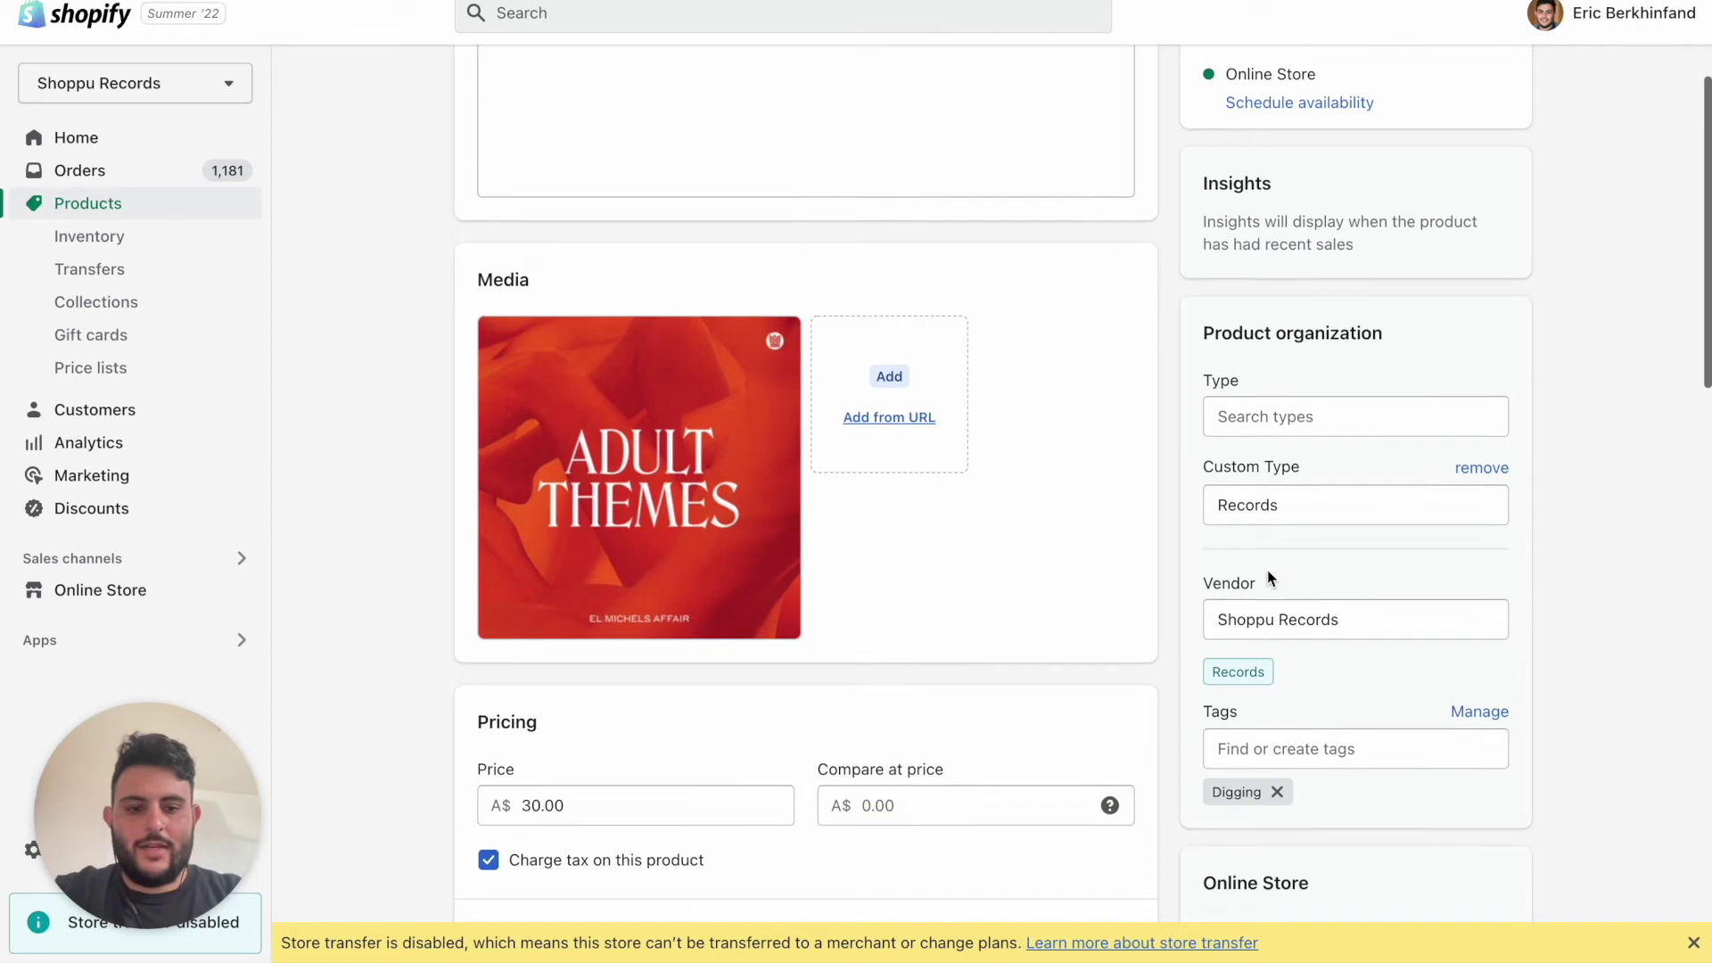
click(1263, 755)
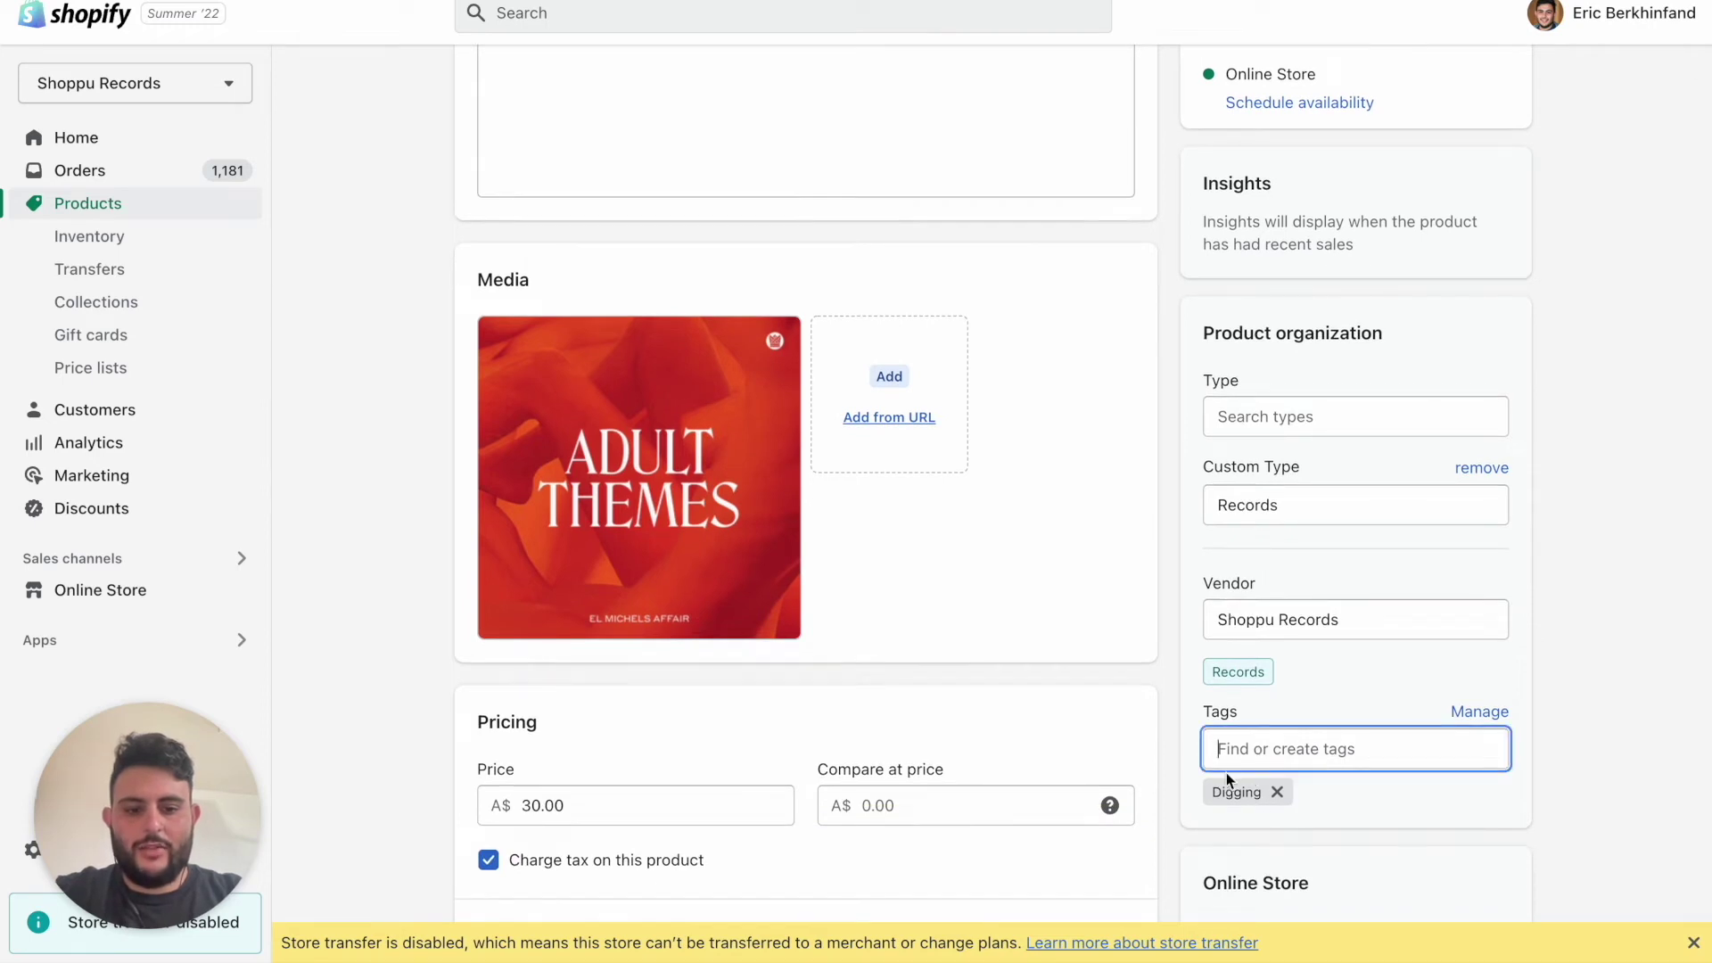
scroll(428, 624, up, 1)
click(136, 301)
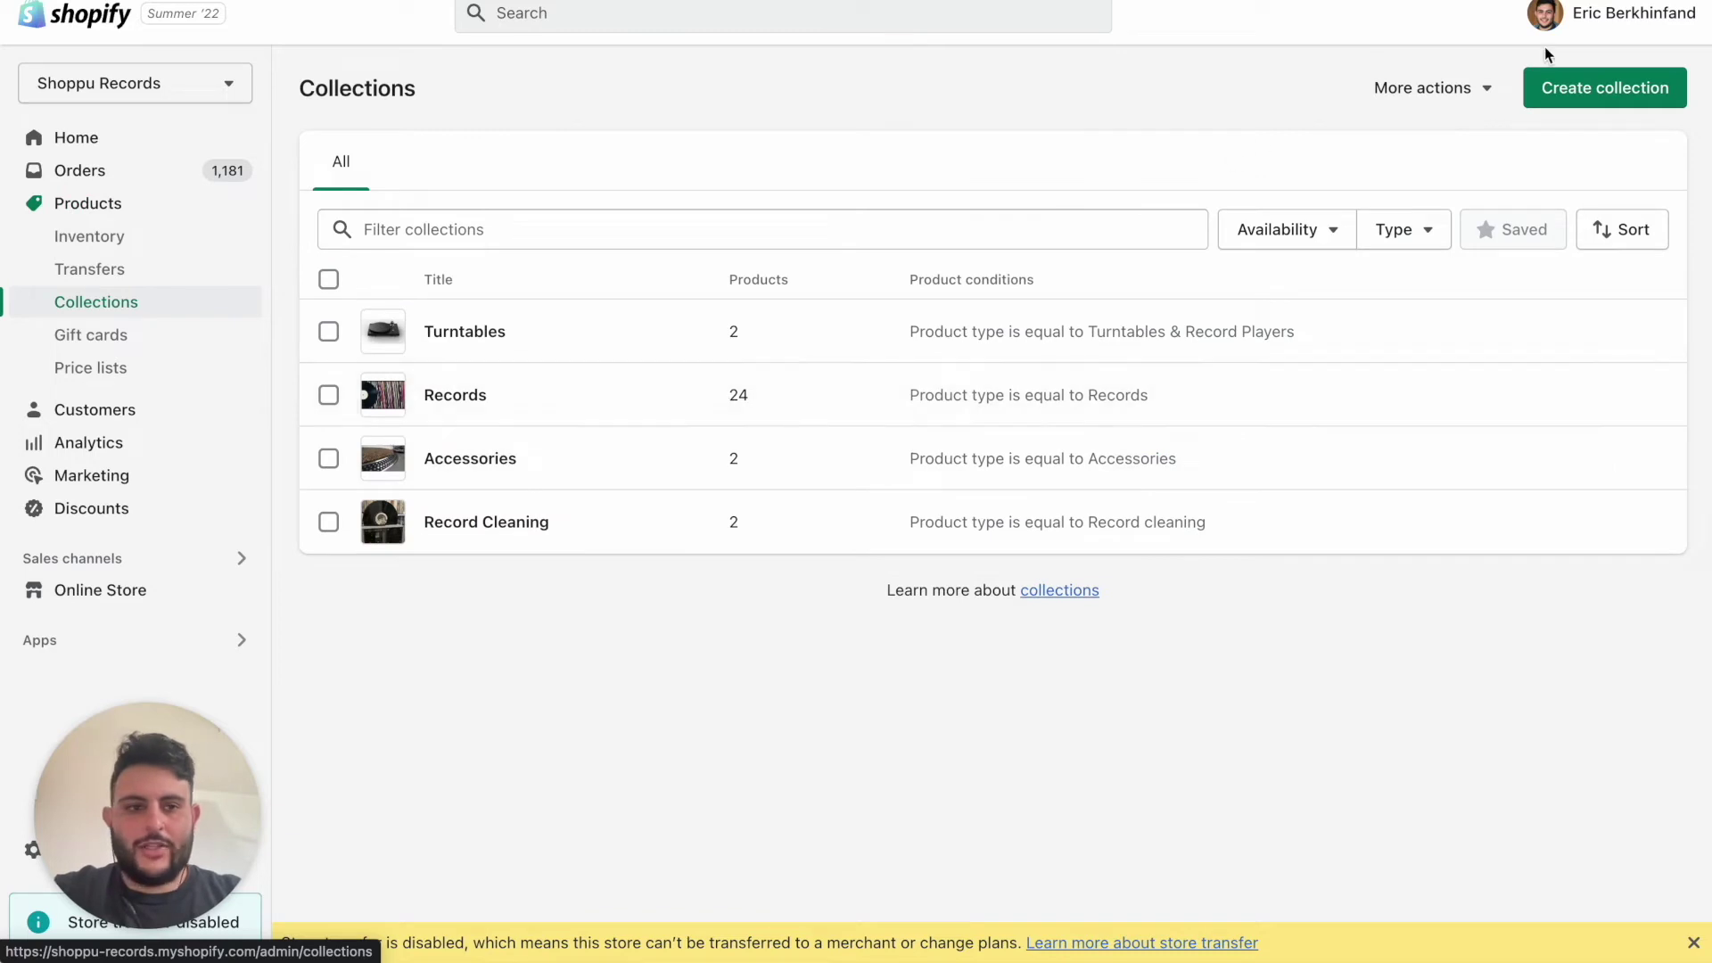
Create a collection 'Records we are digging' described as 'Some of our favorite records (pun intended)'
click(1574, 88)
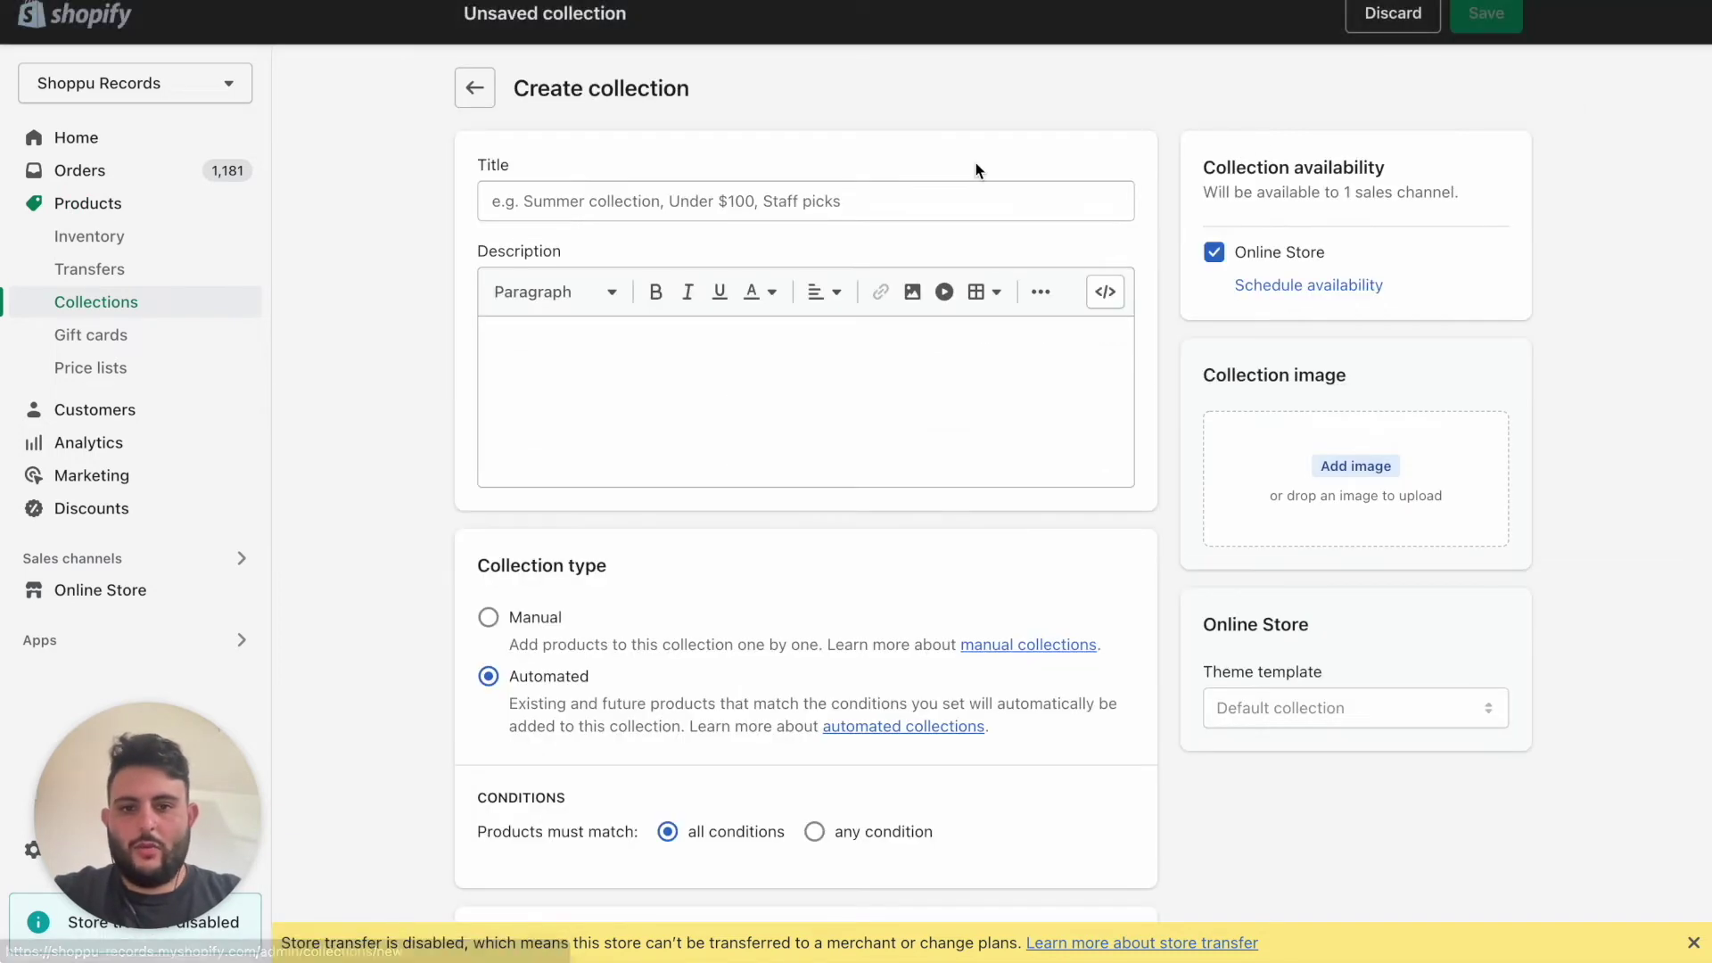
click(699, 201)
text(Records we )
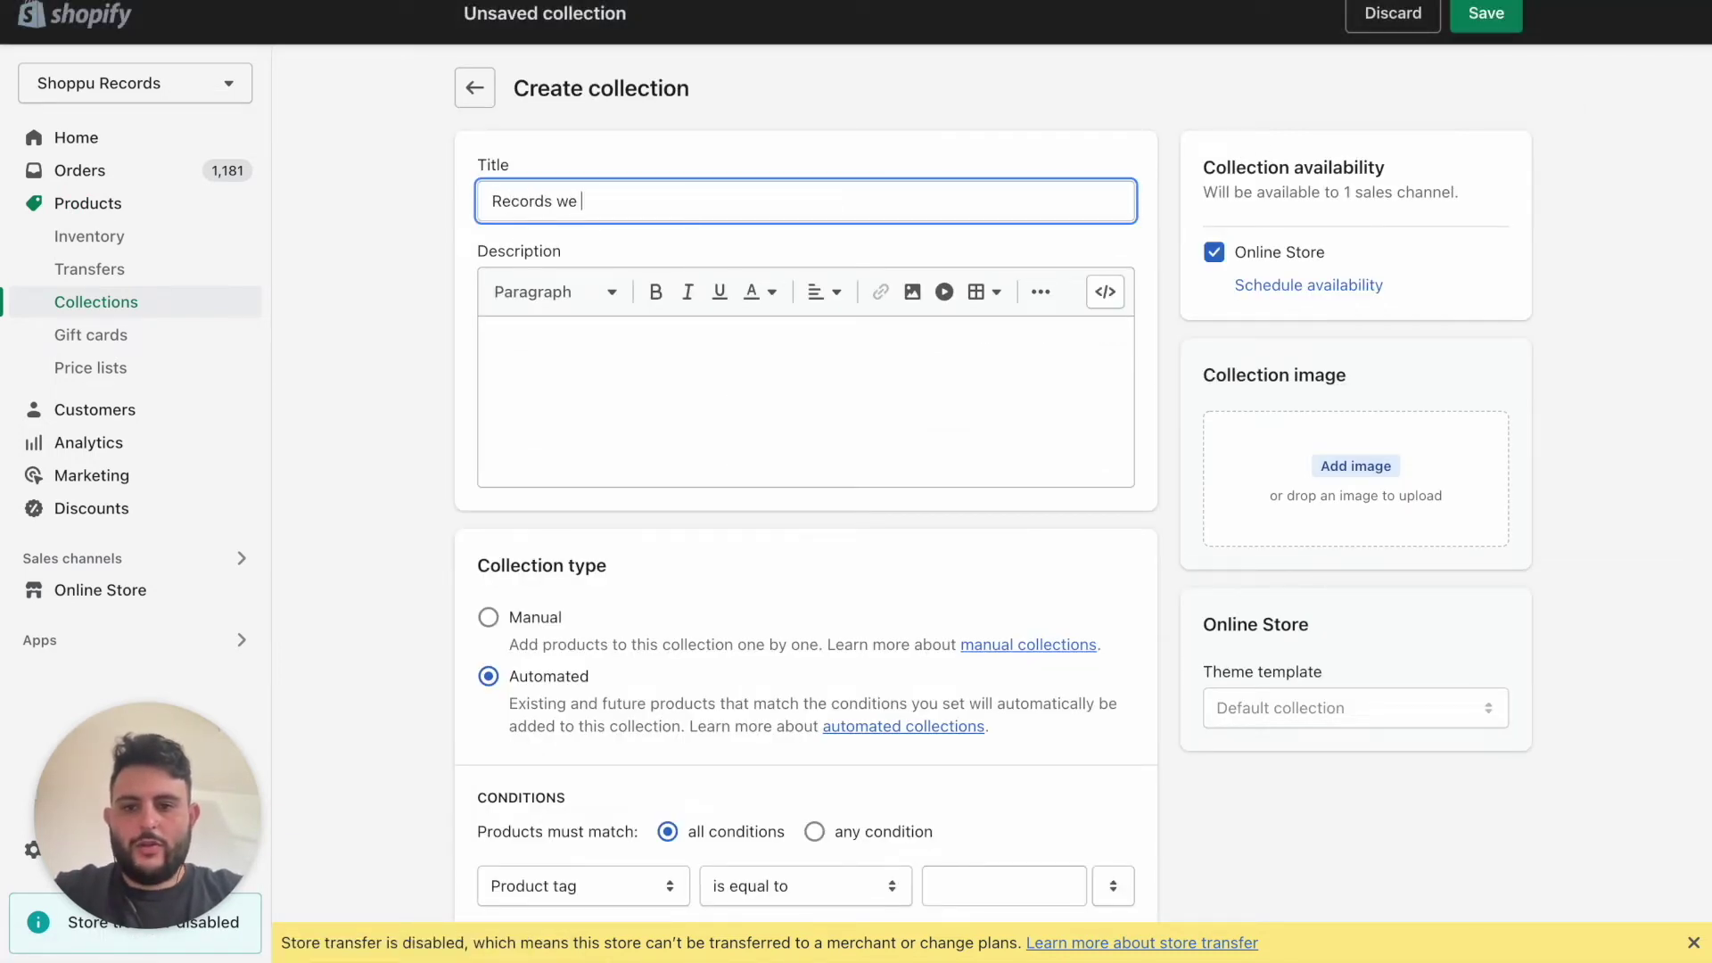
text(are digging)
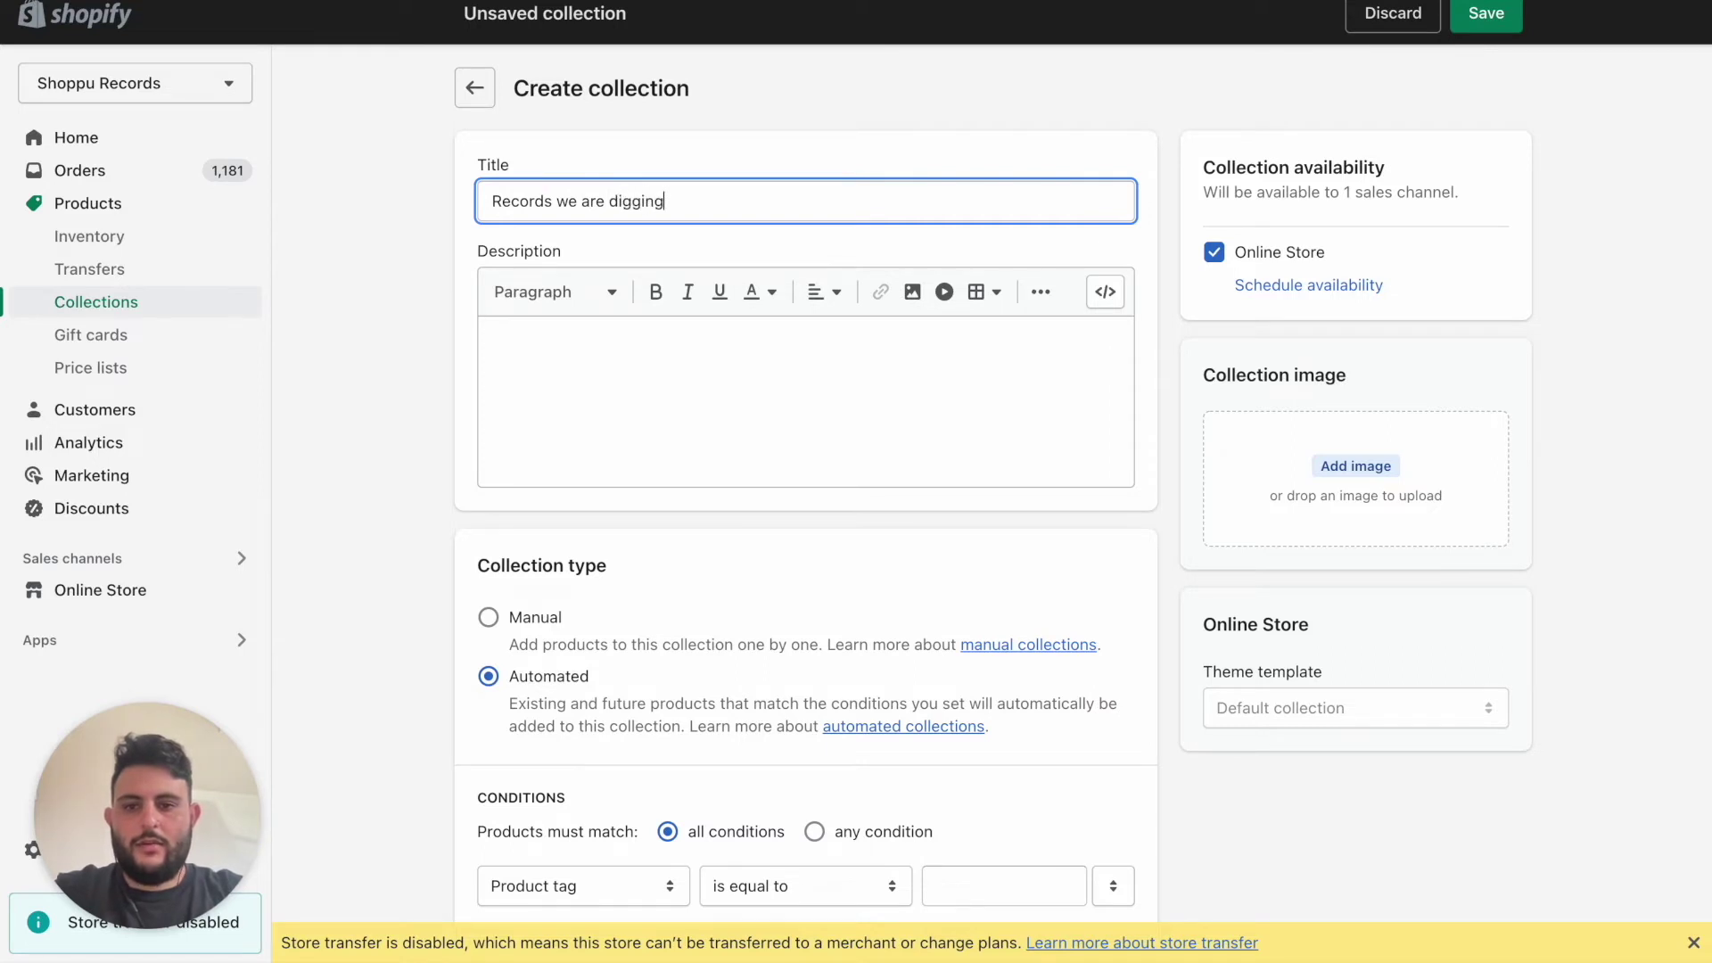
key(Tab)
click(701, 338)
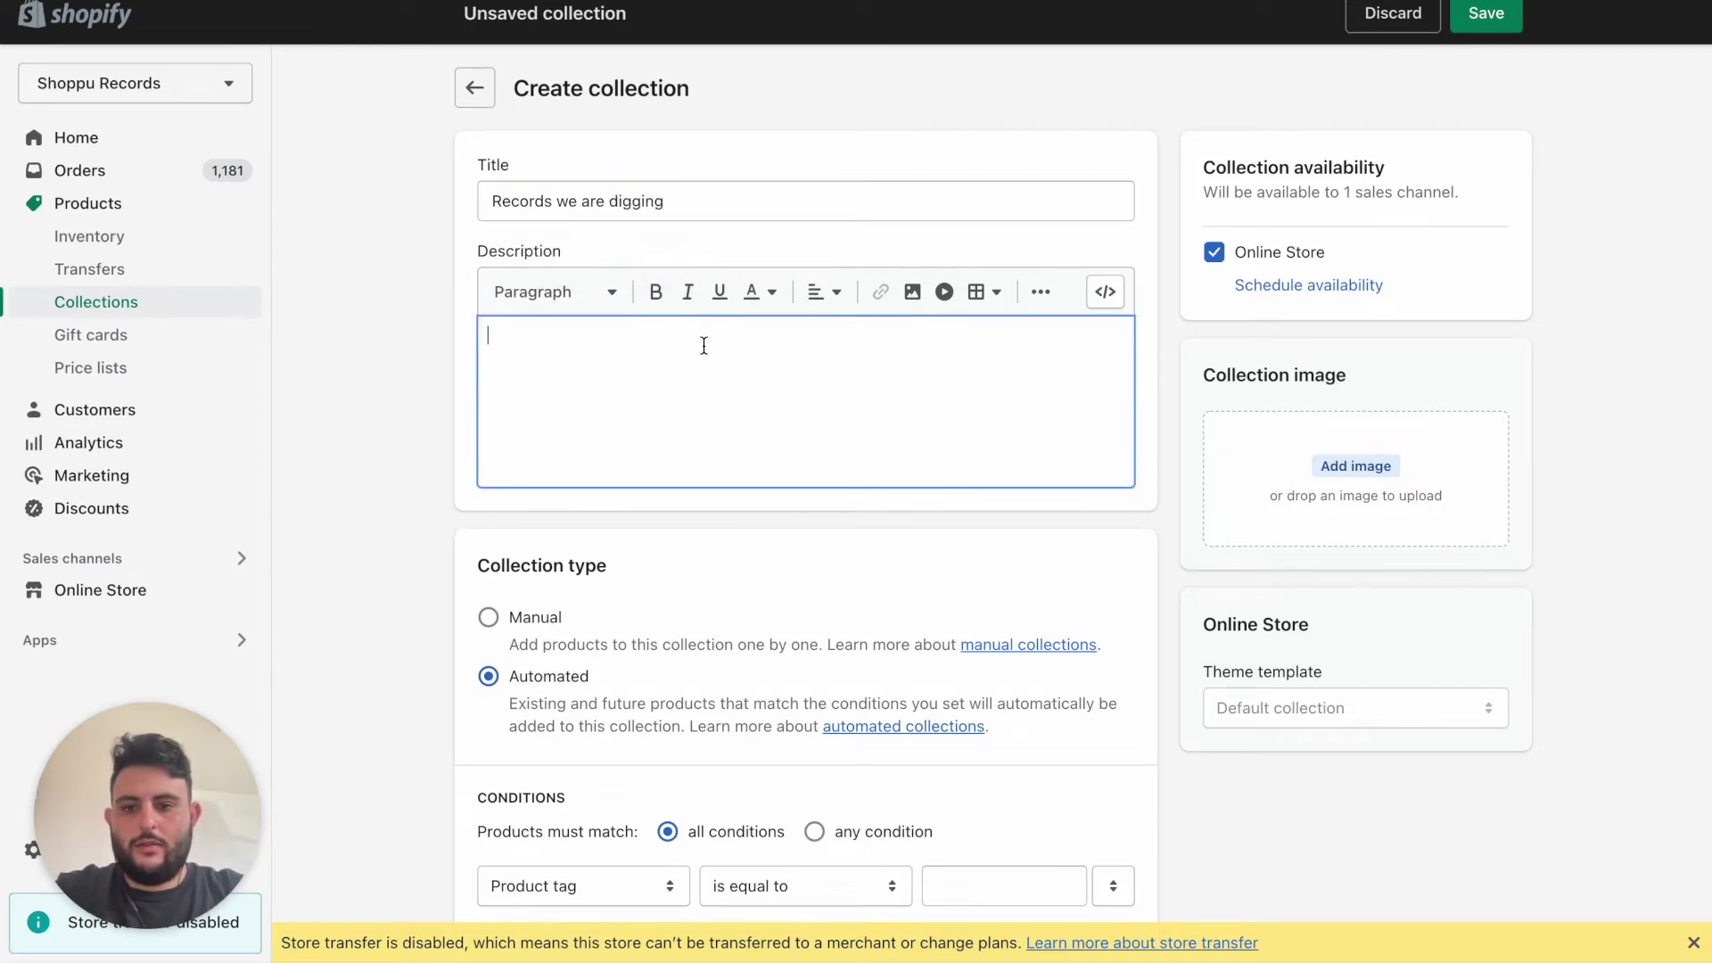
text(Some of o)
text(ur favor)
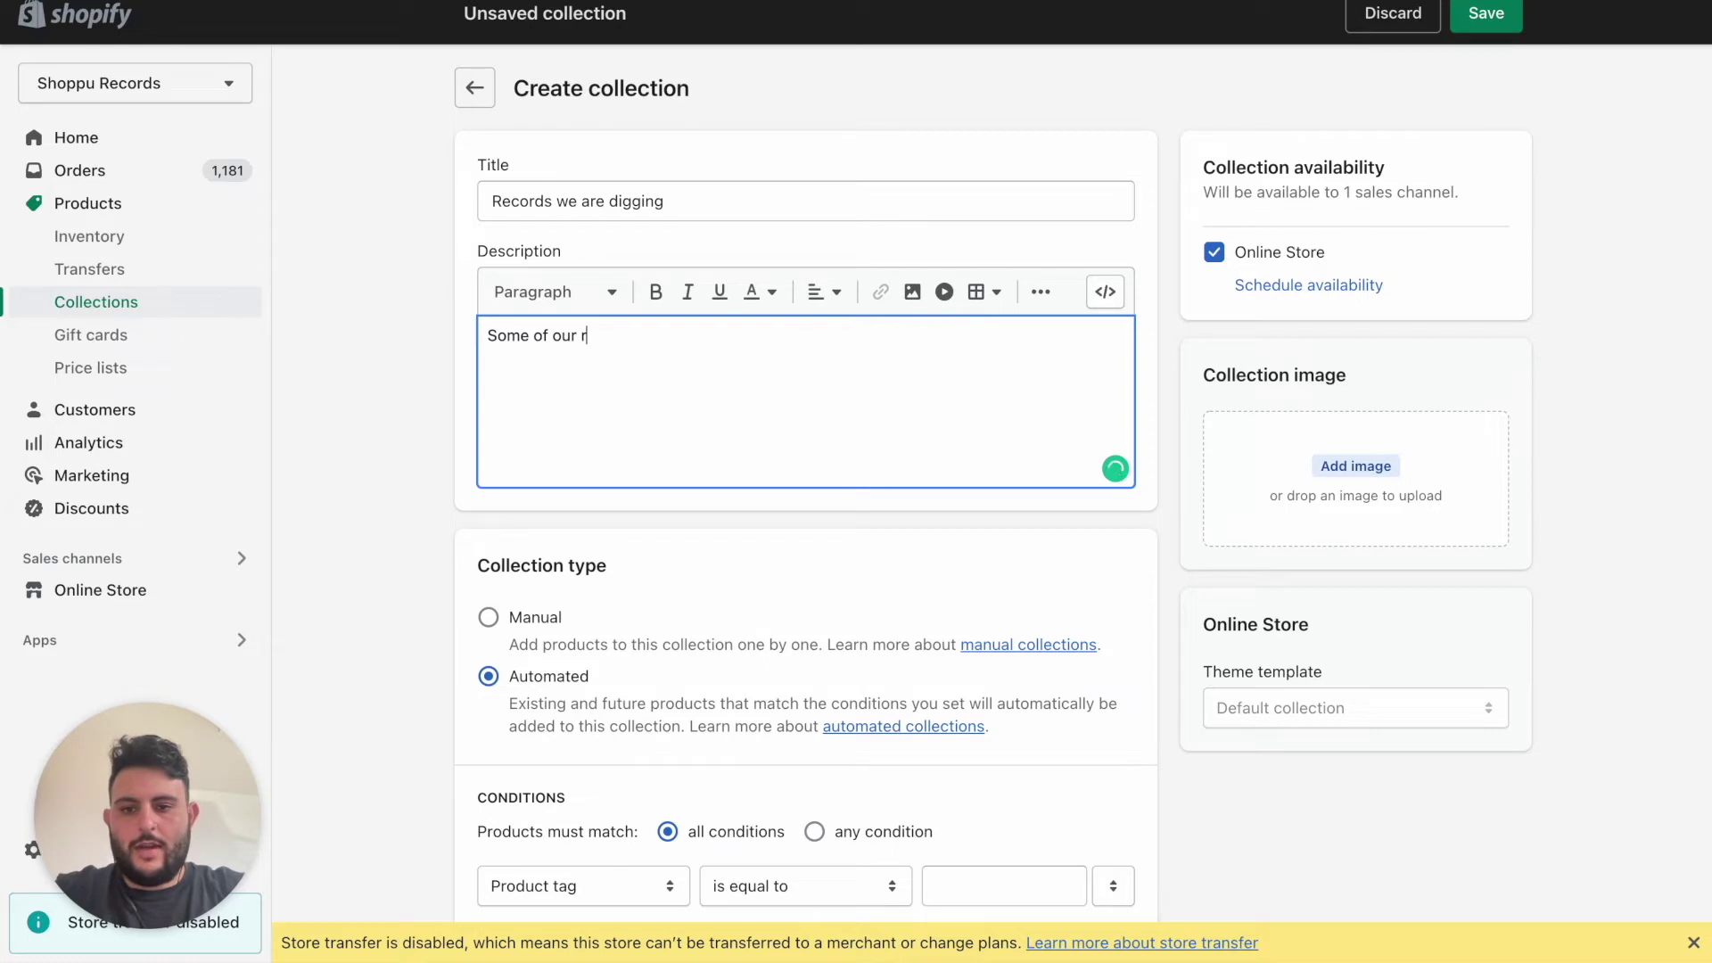
key(BackSpace)
text(favorite record)
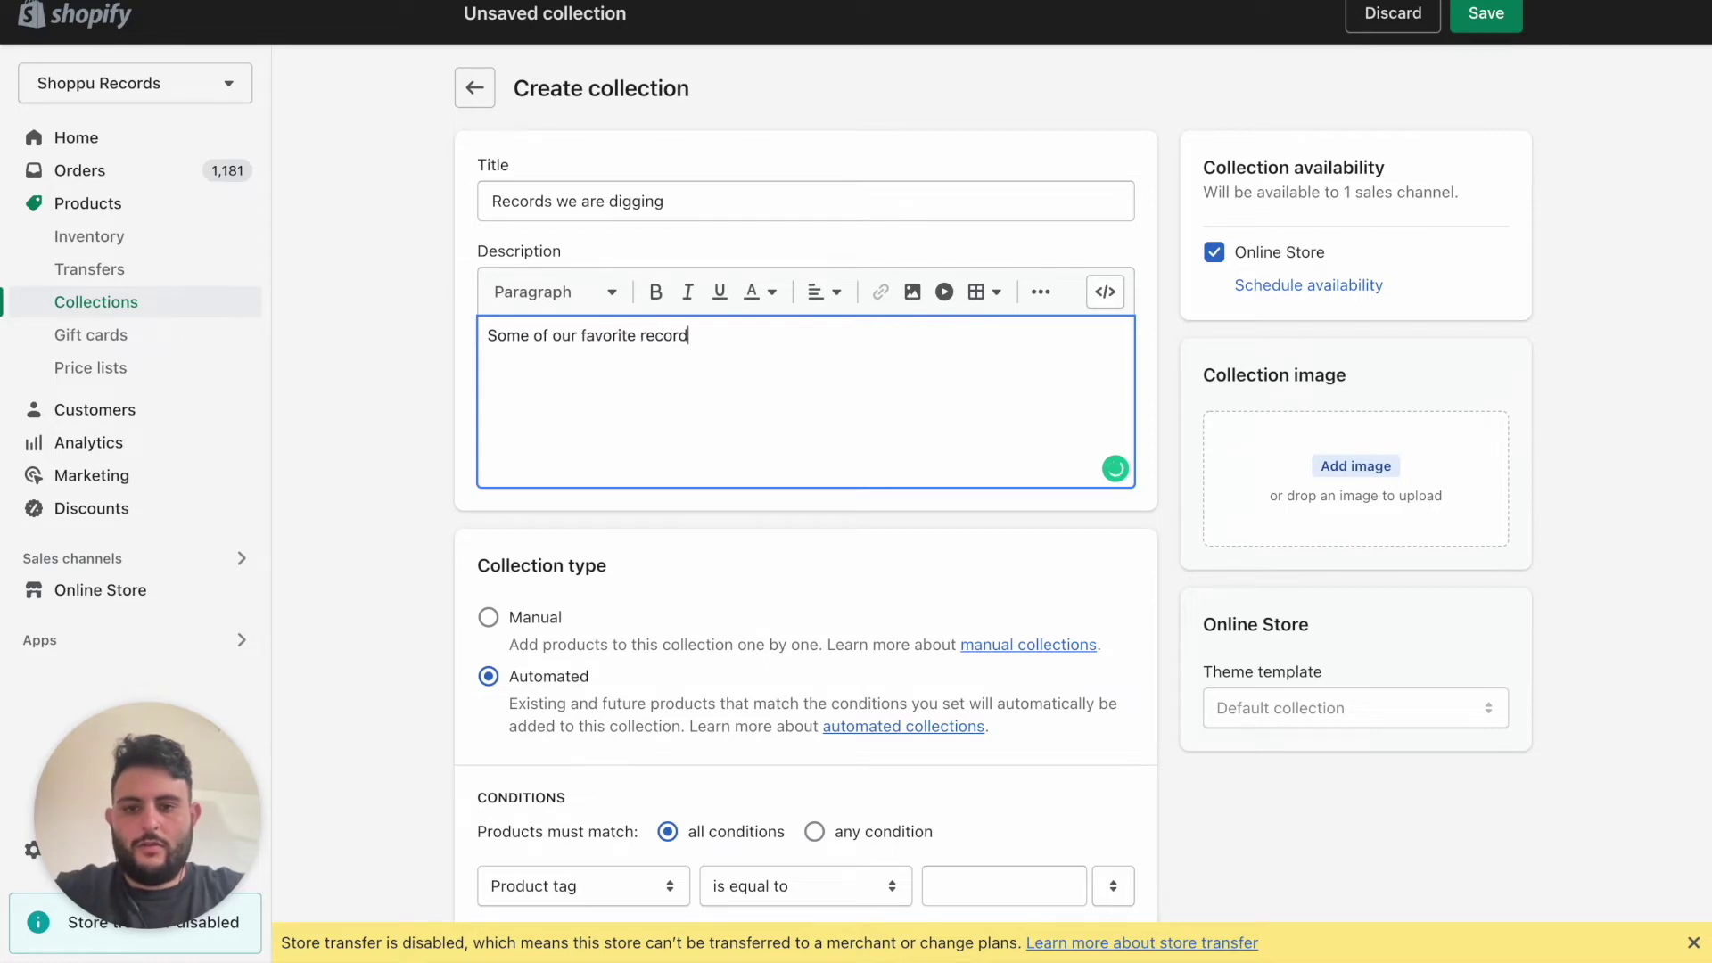
text(s (pun intended).)
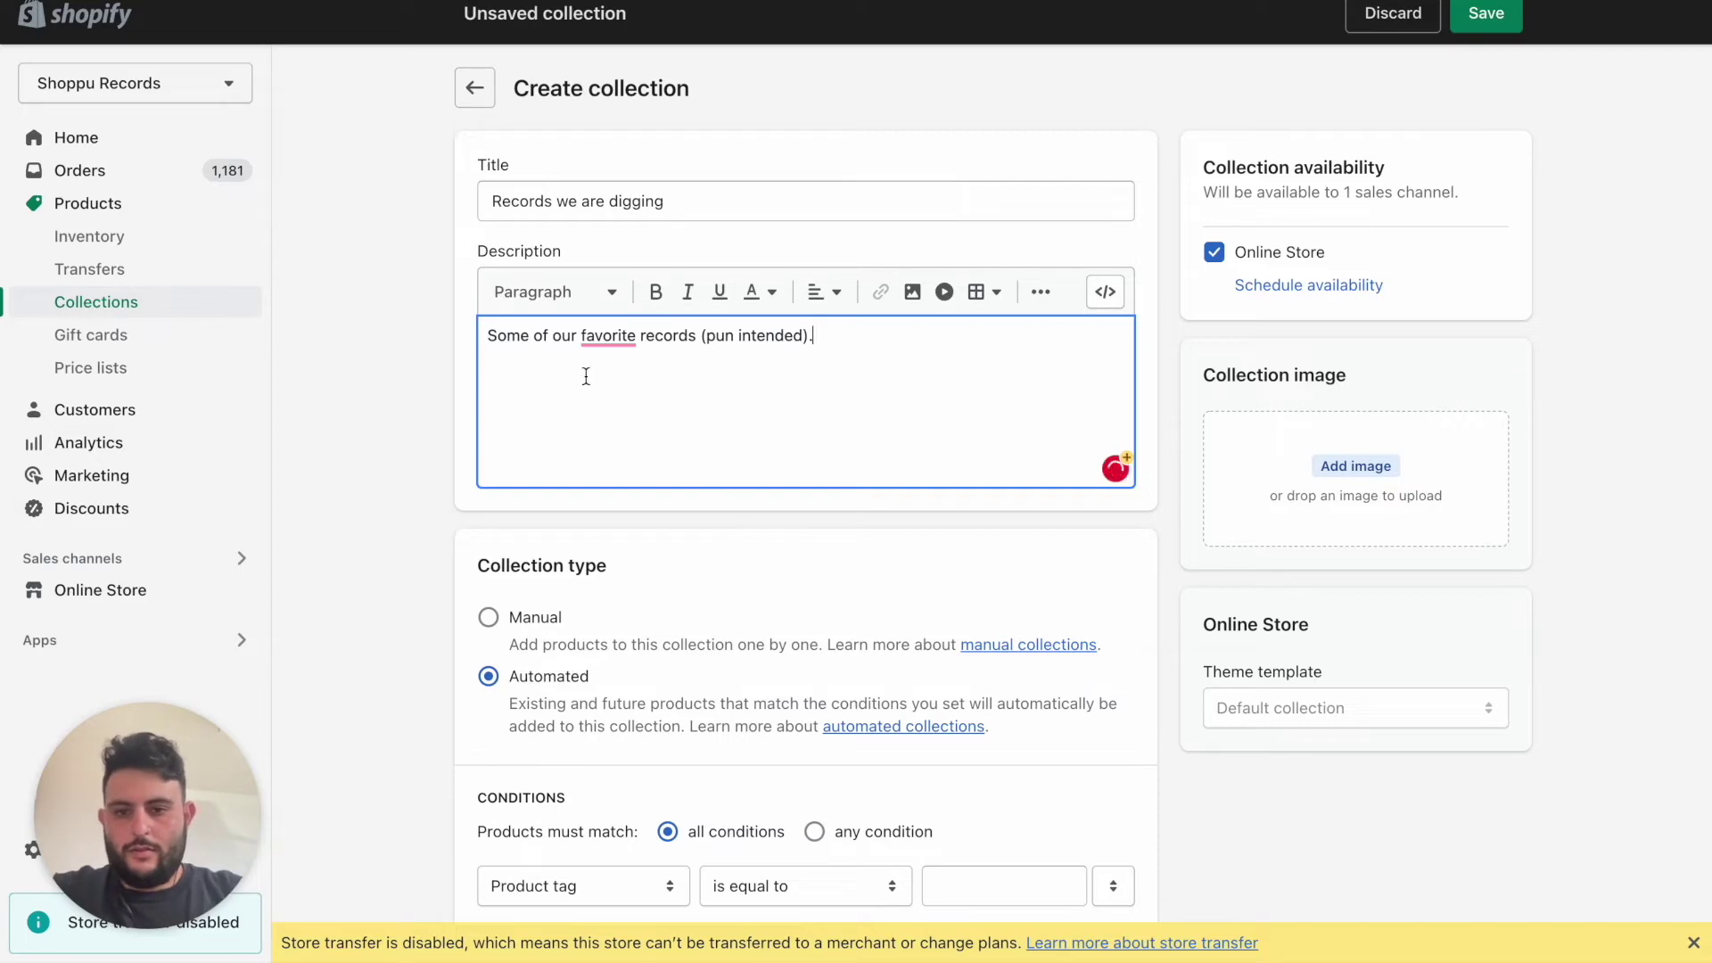
Add digging.webp as its image, set condition Product tag equals Digging, and save
scroll(839, 439, down, 3)
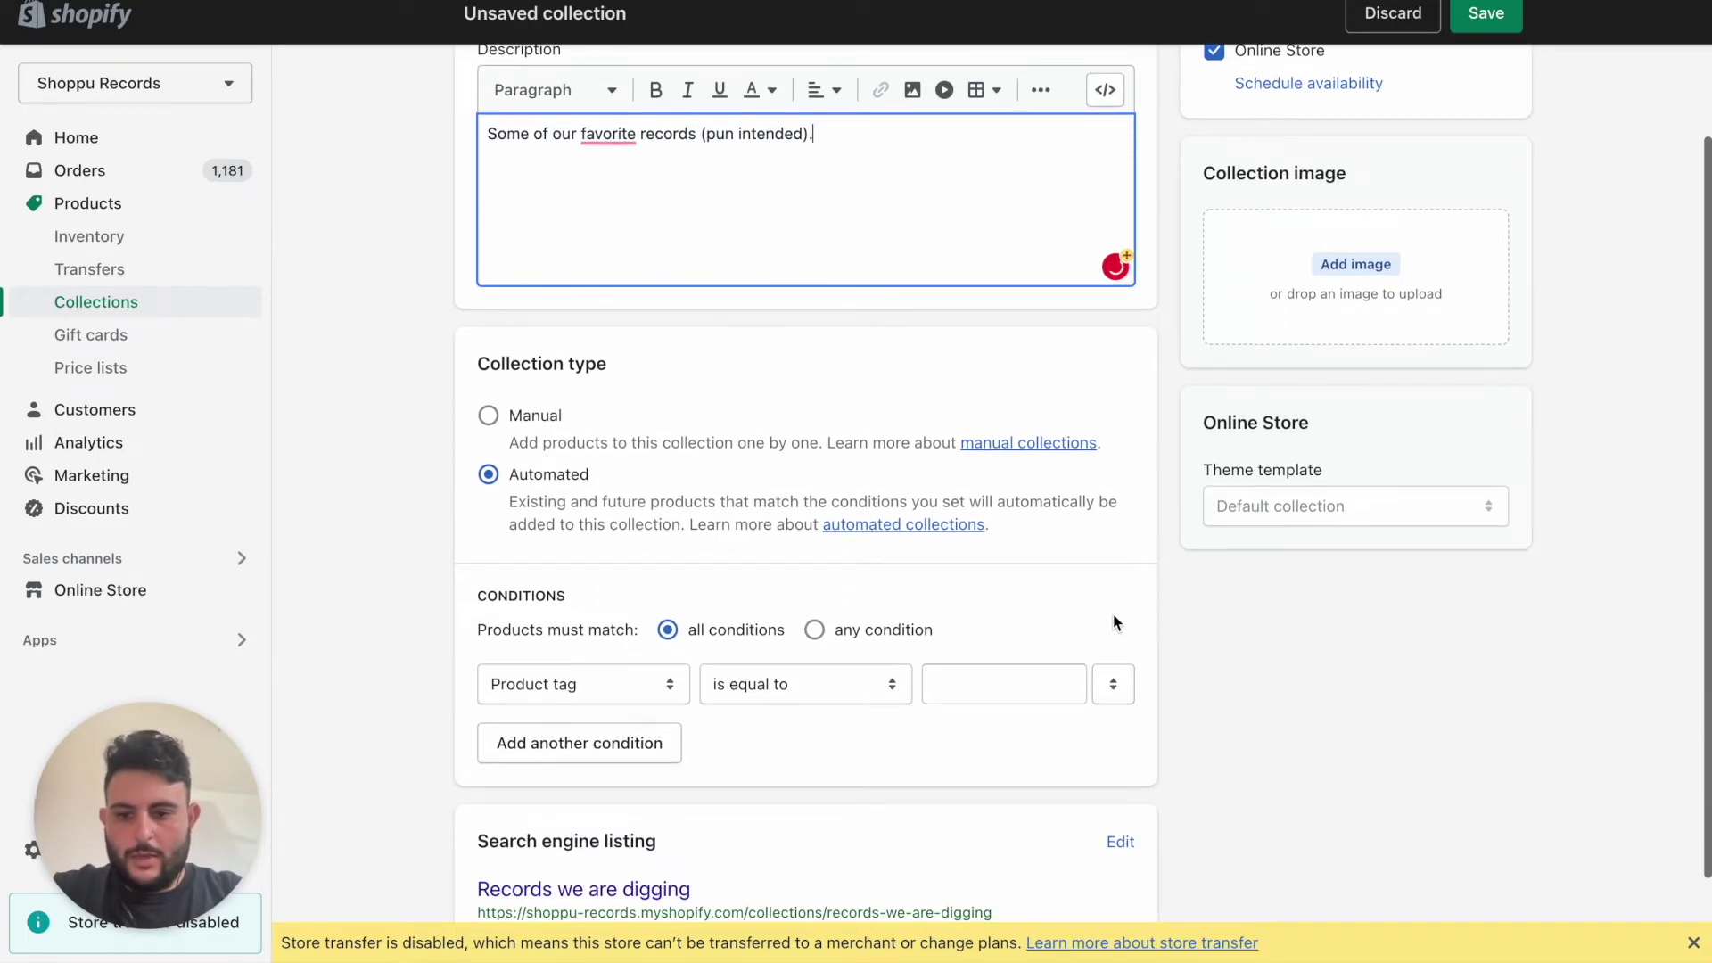
scroll(892, 535, up, 2)
click(1356, 414)
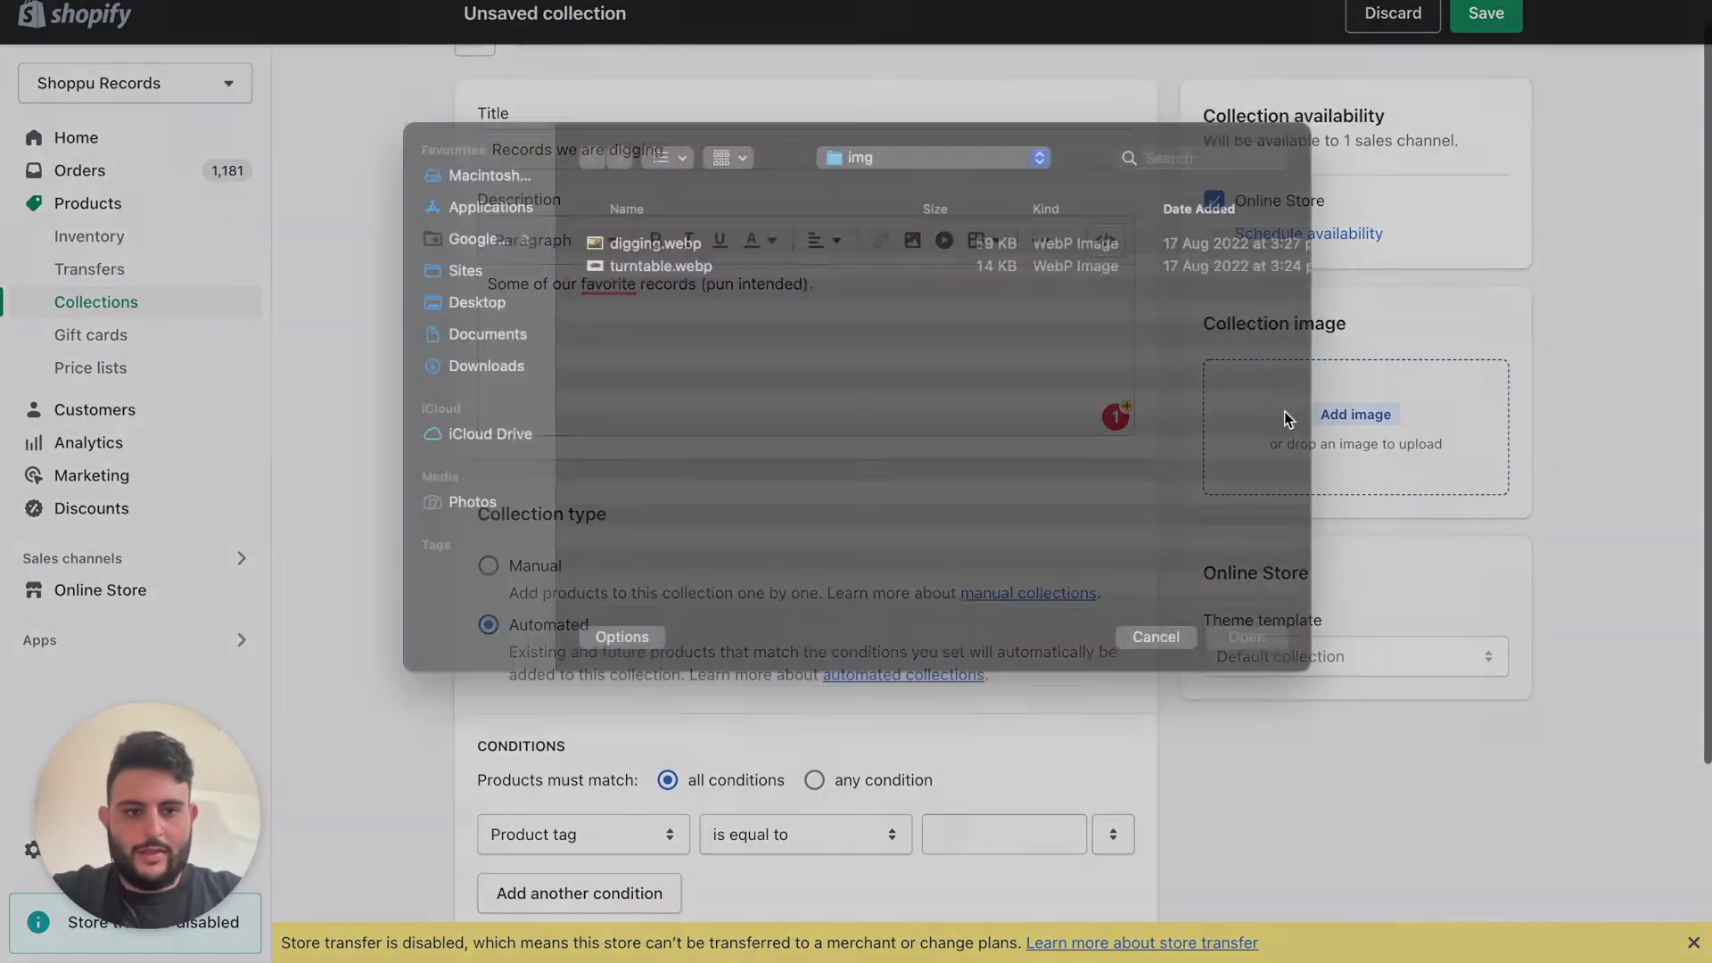
double_click(695, 273)
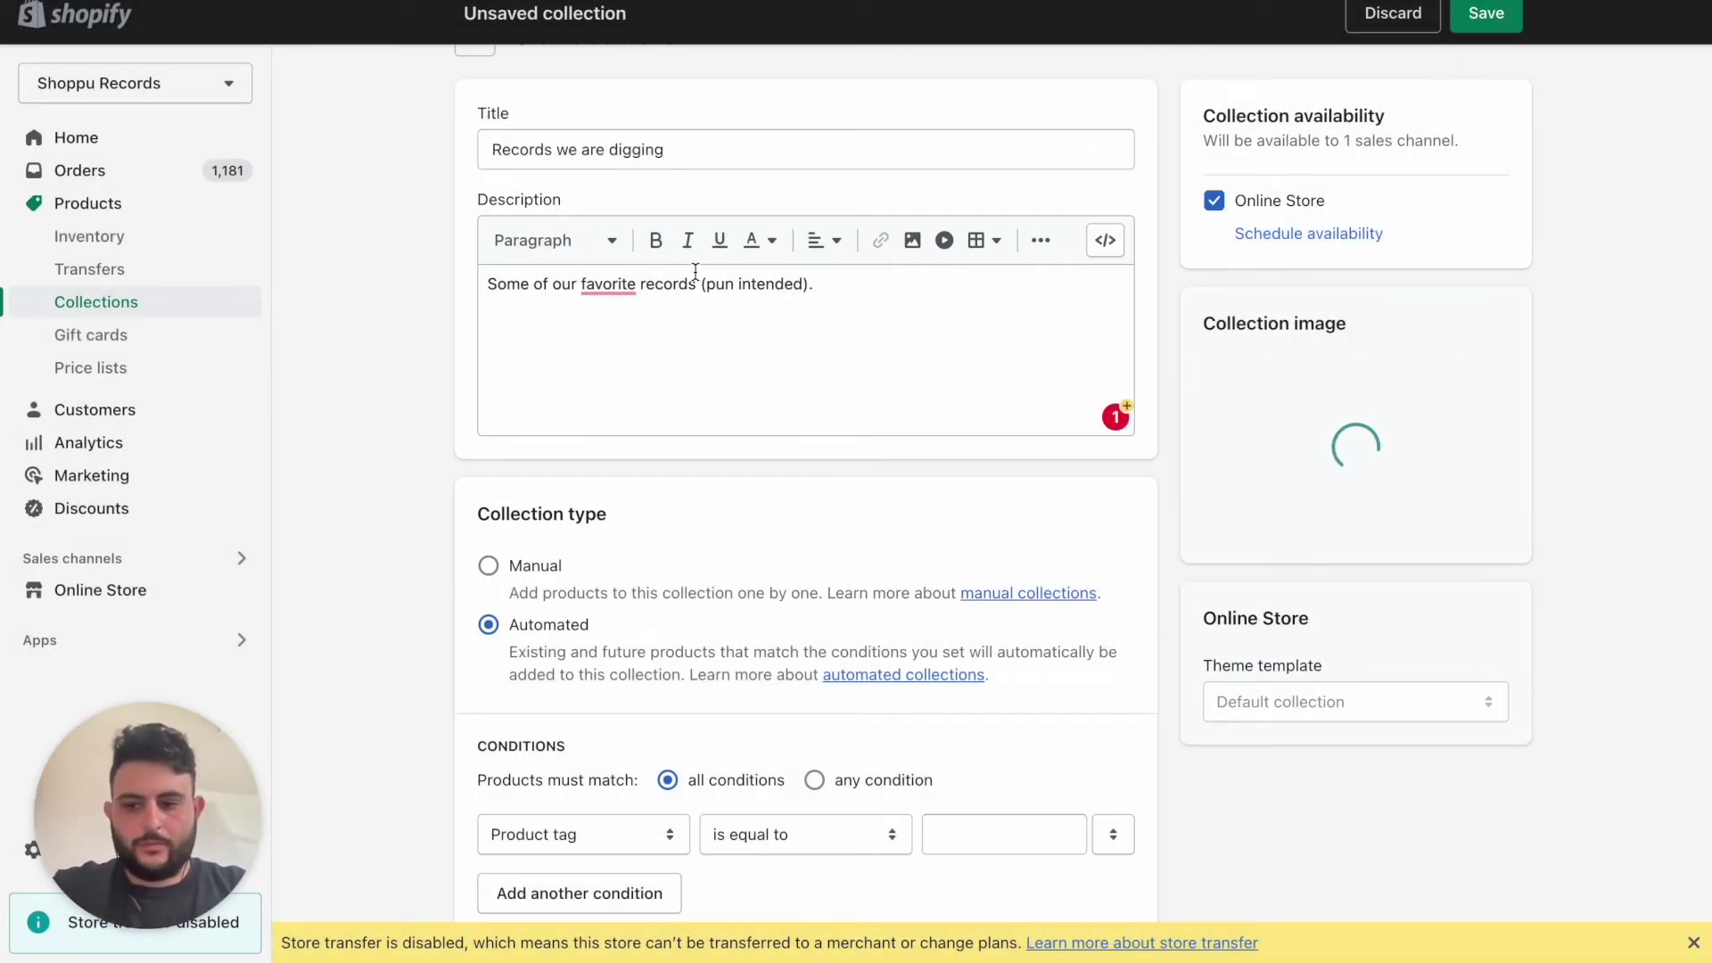
scroll(629, 512, down, 3)
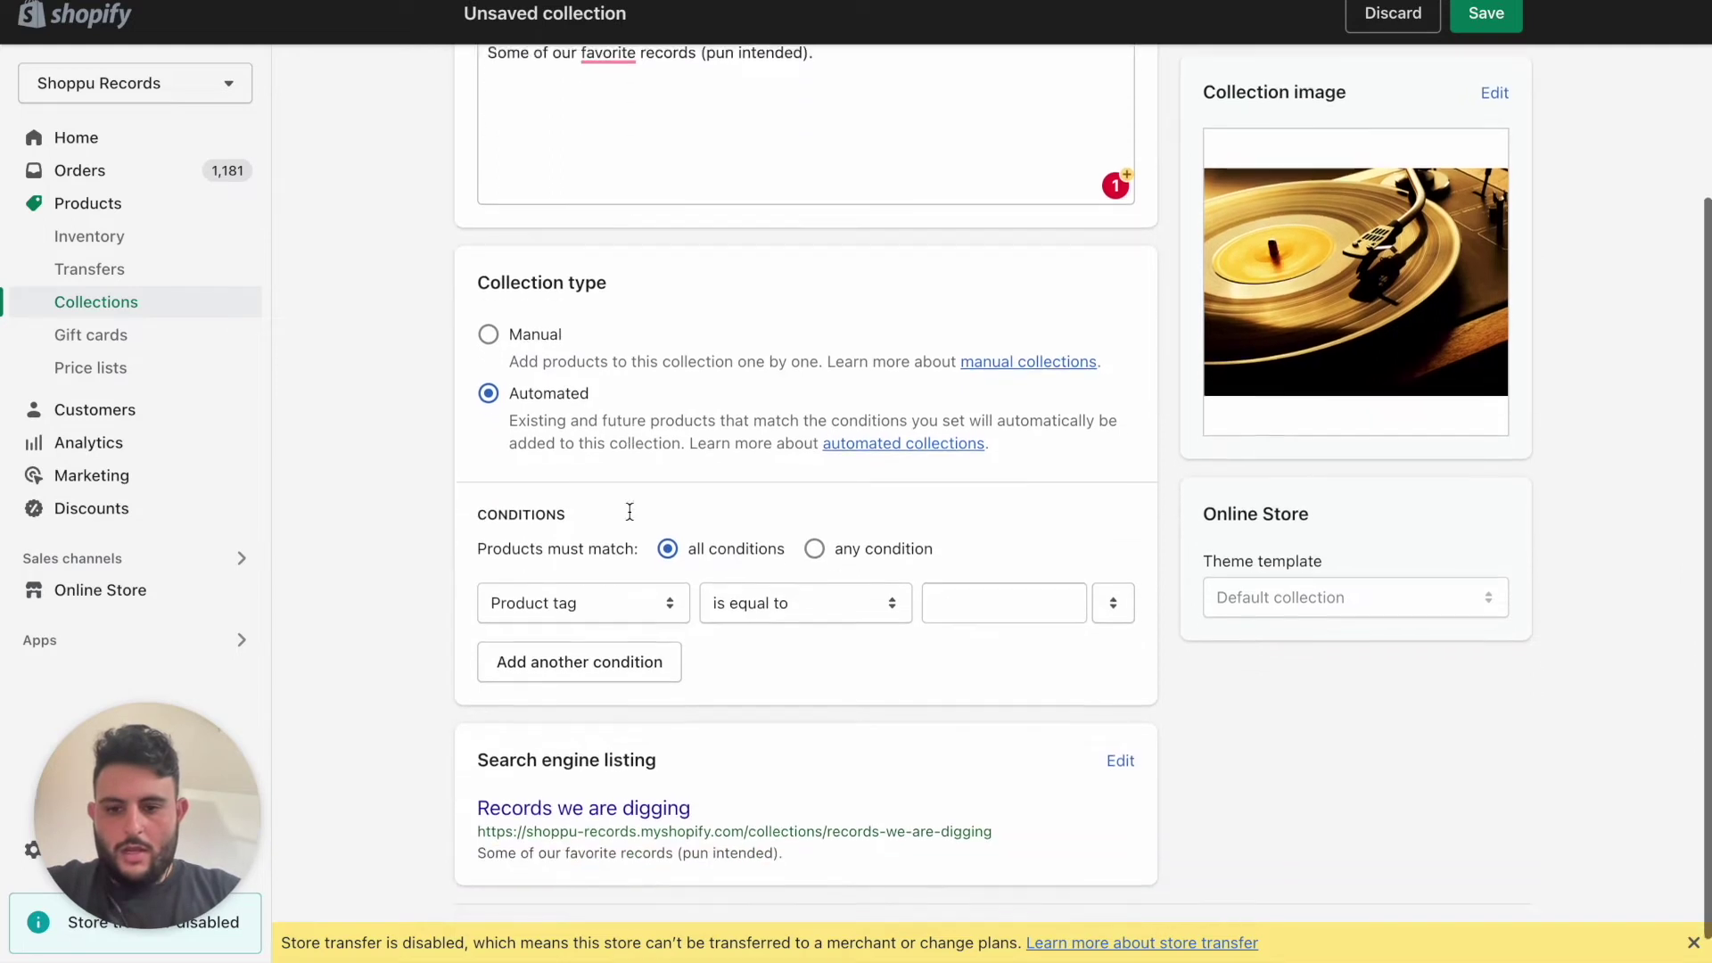
click(958, 592)
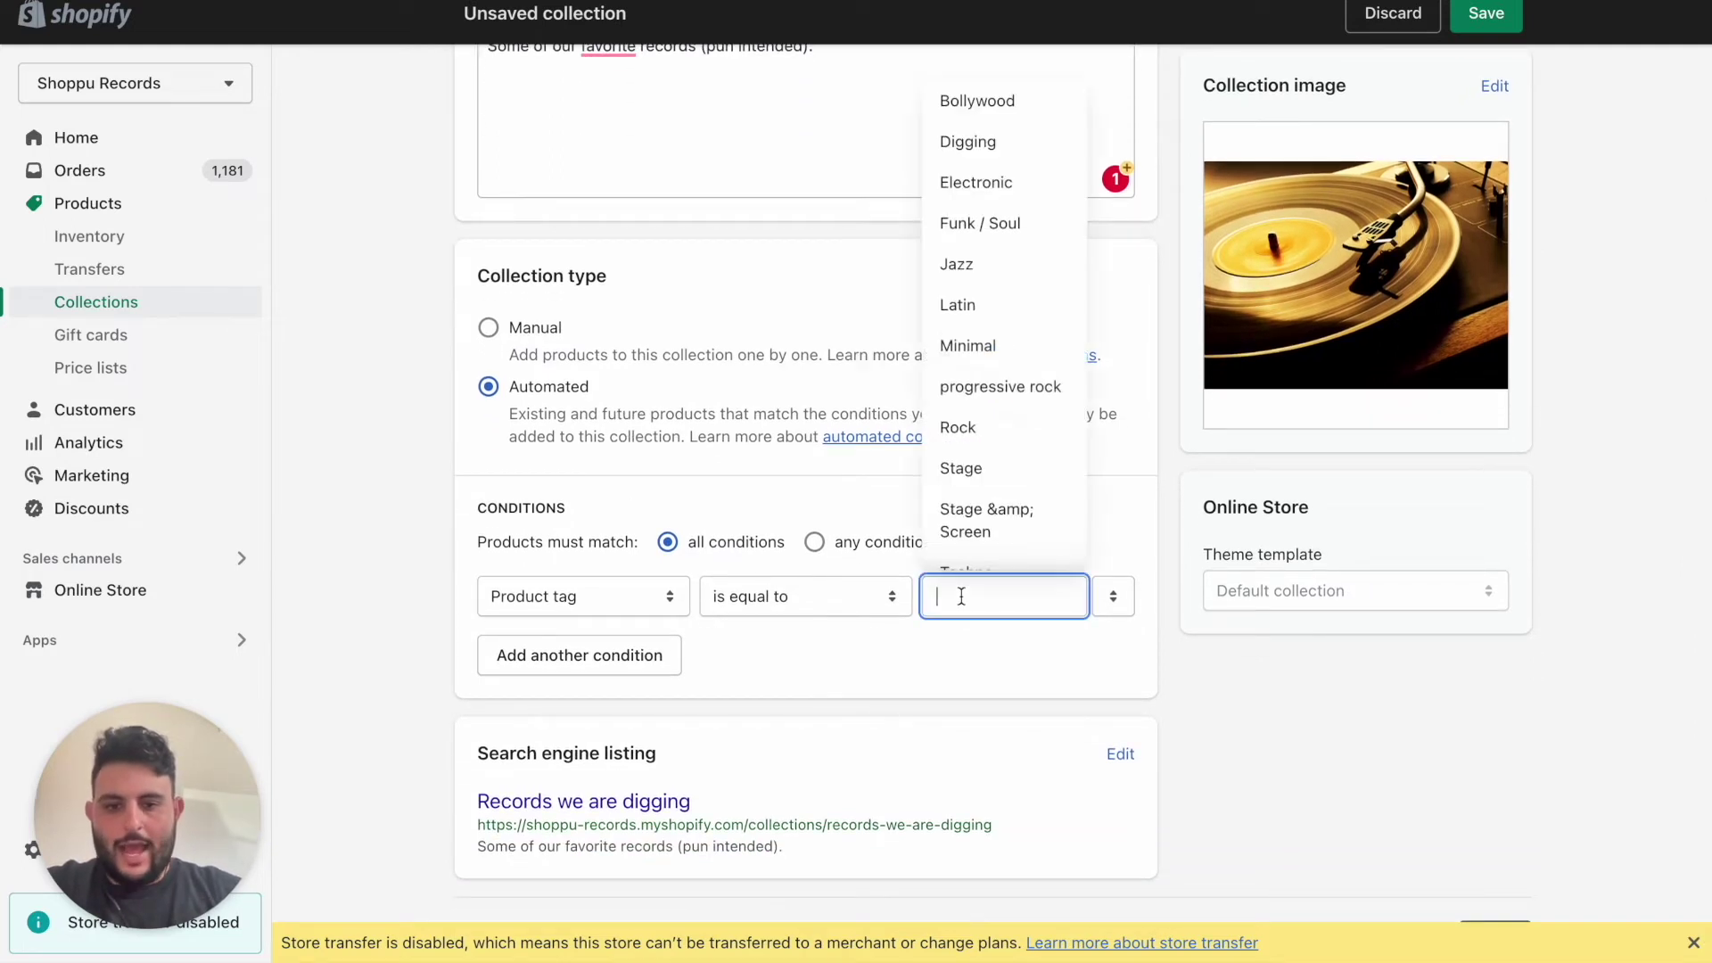
text(d)
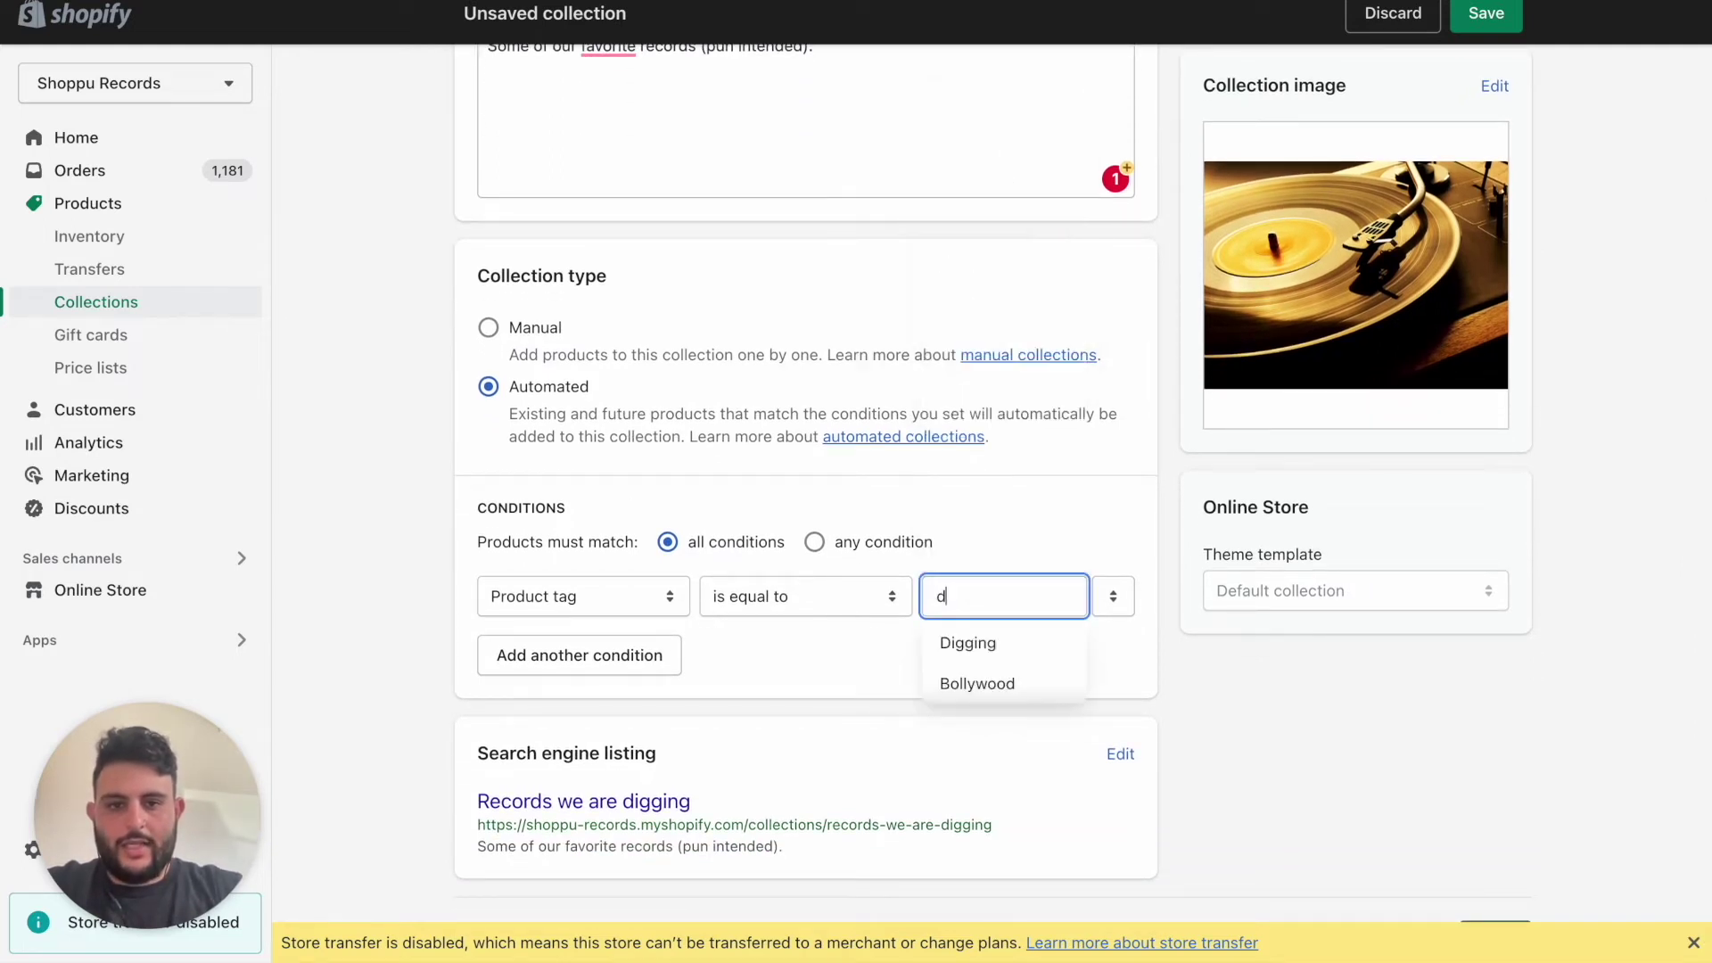
click(961, 643)
click(1507, 18)
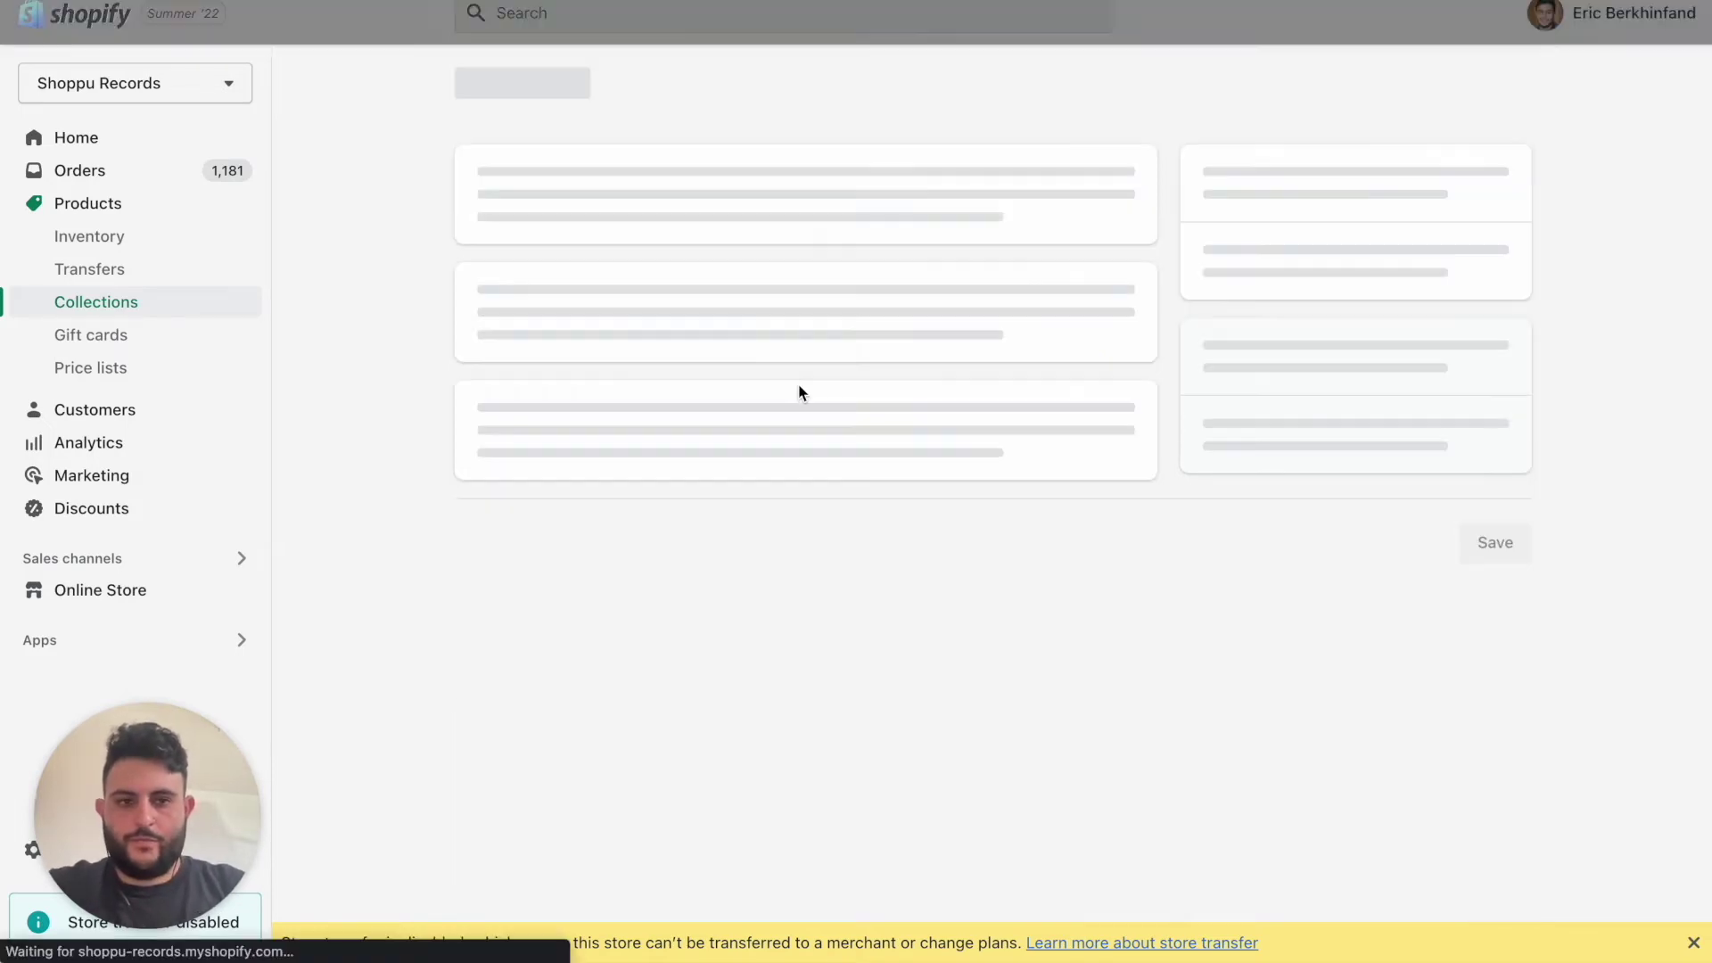
Scroll the saved collection to review its eight Digging-tagged records and the created banner
scroll(799, 393, down, 10)
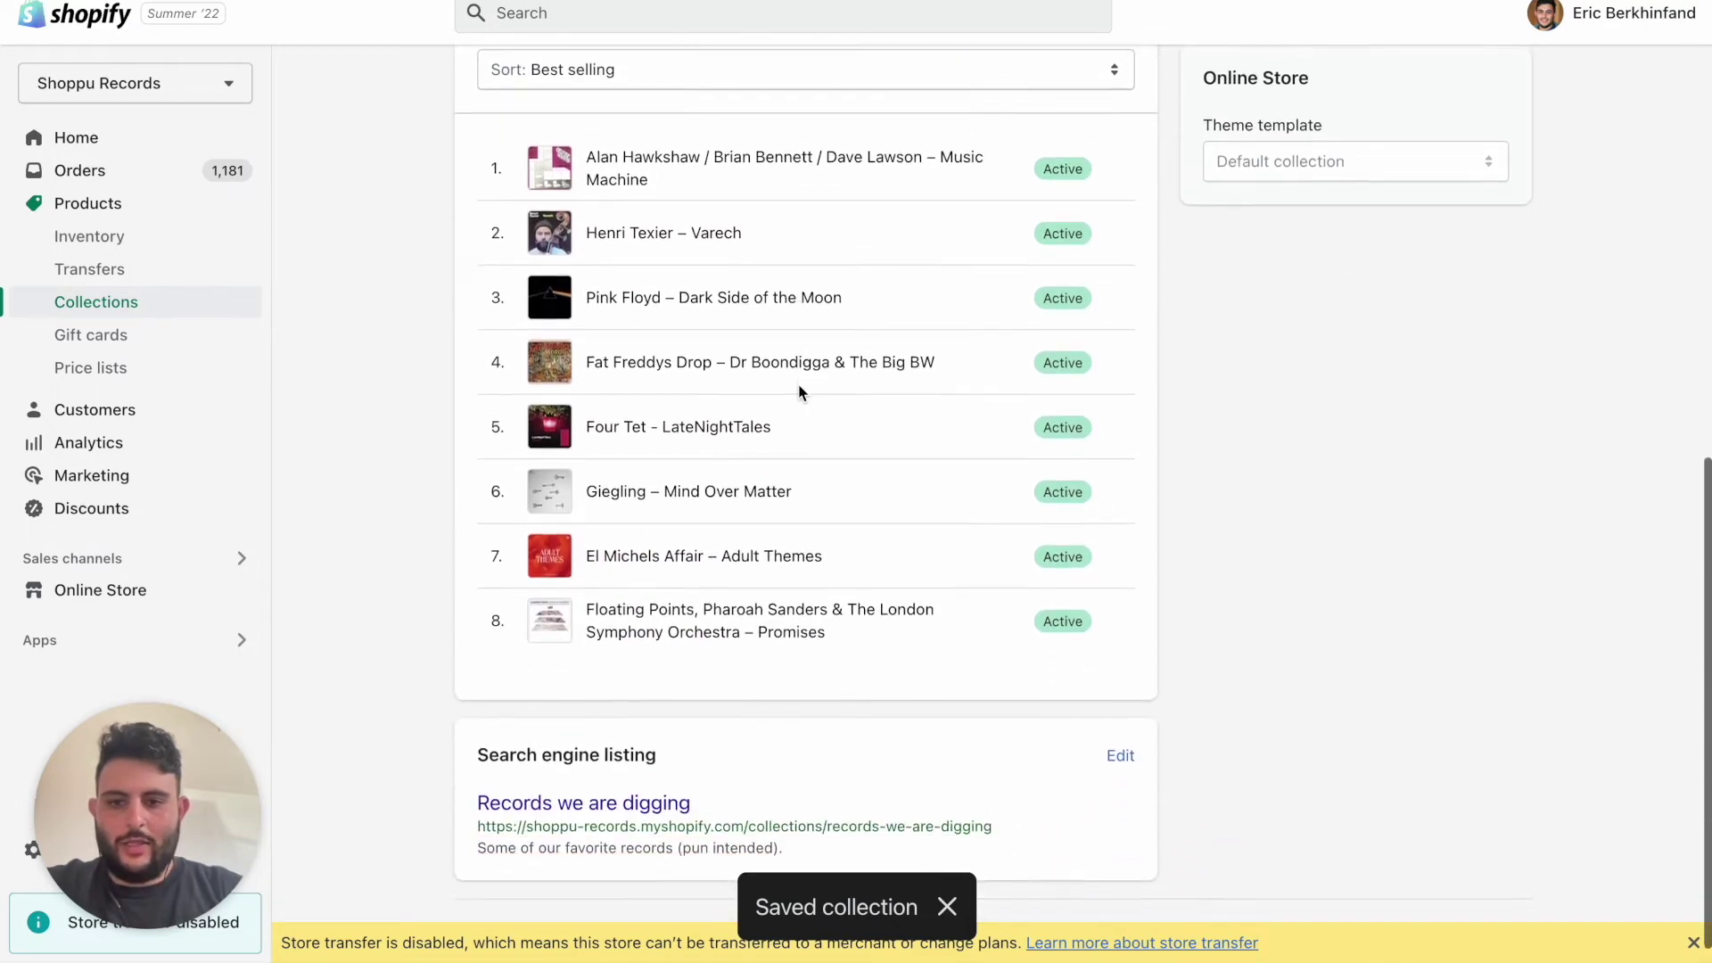
scroll(800, 389, up, 9)
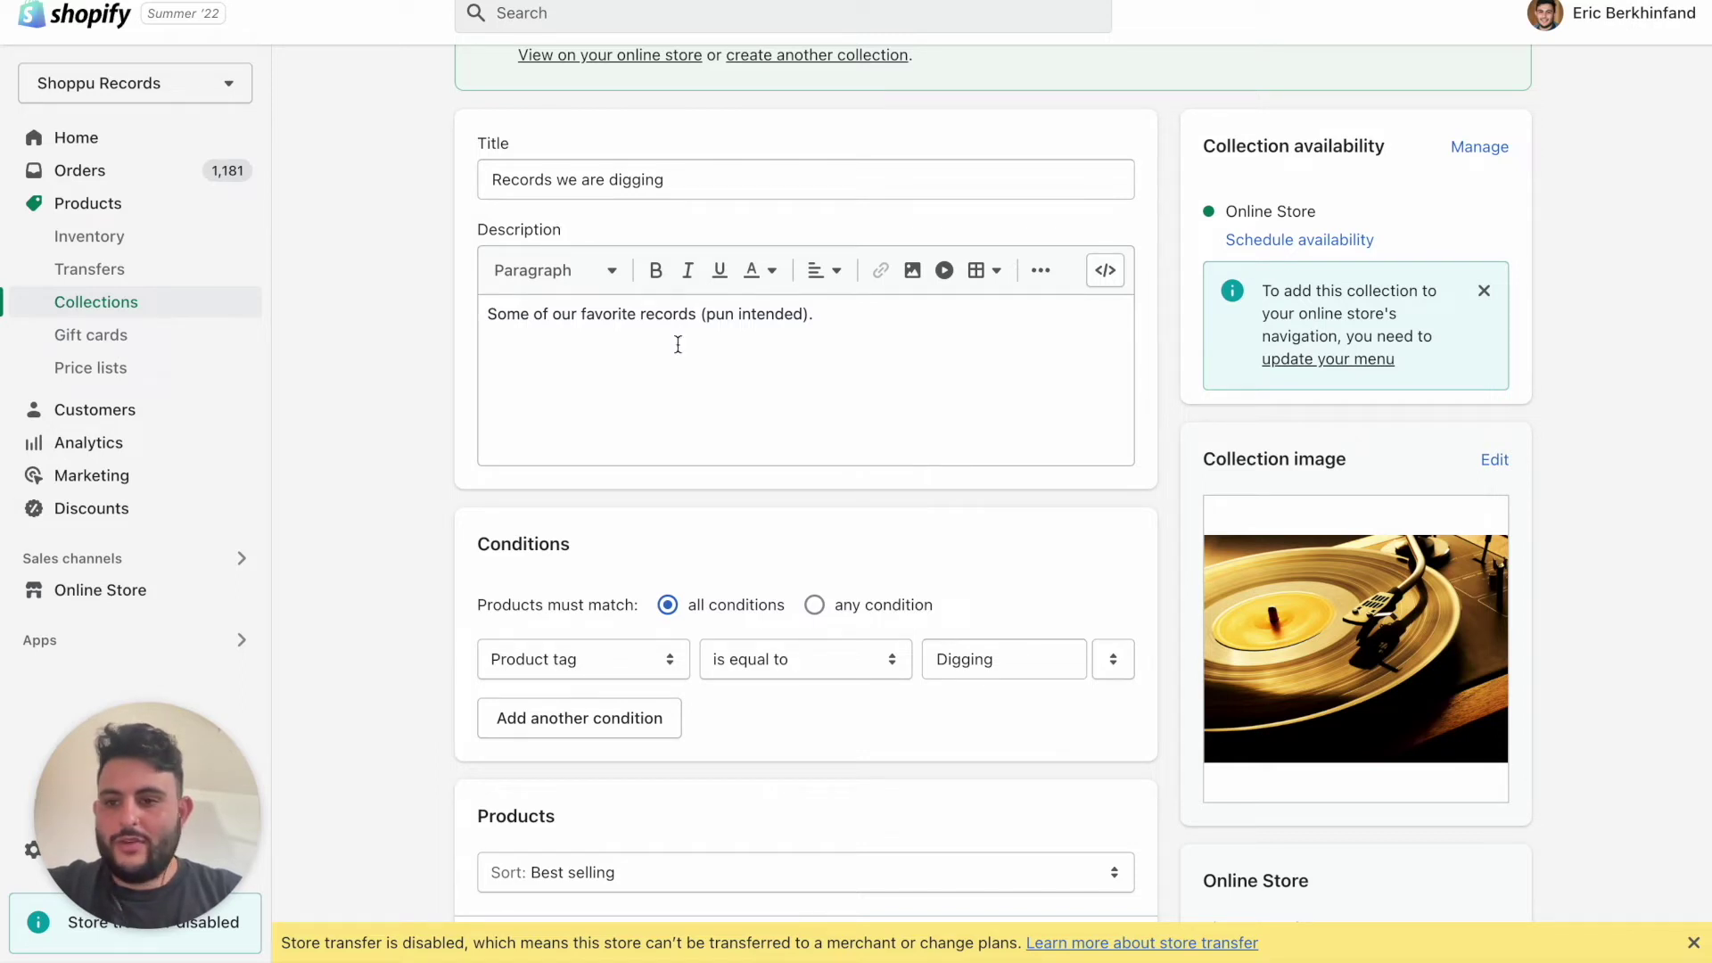
scroll(678, 348, up, 1)
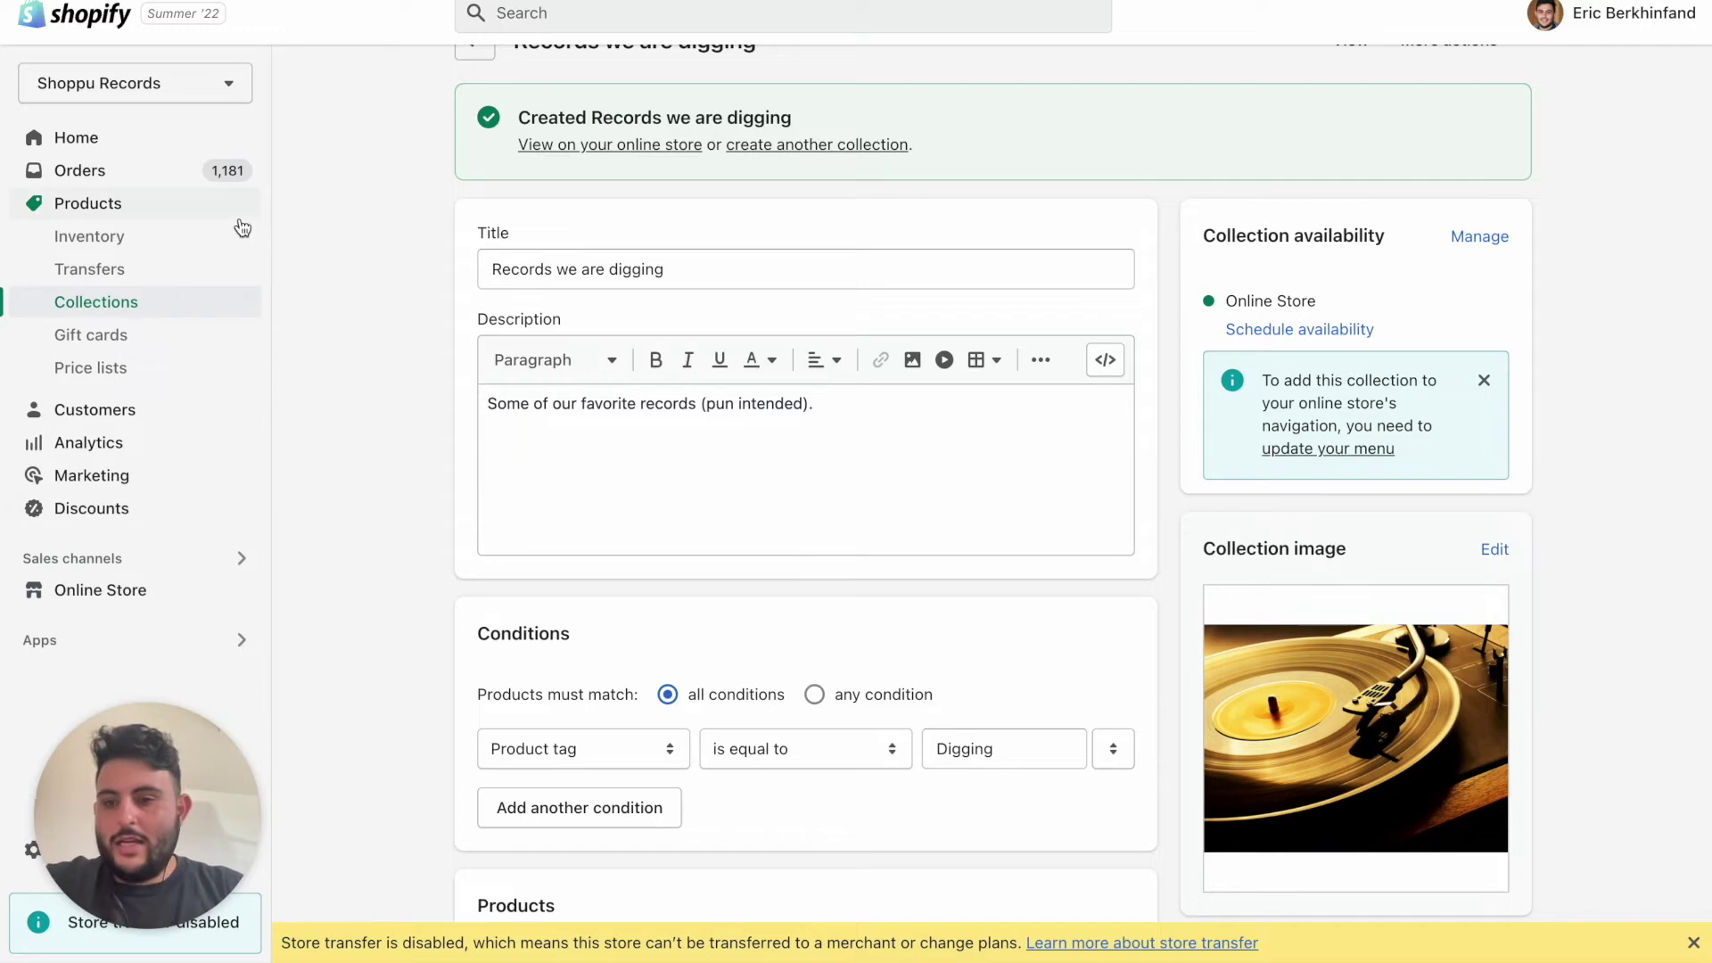
scroll(492, 373, down, 1)
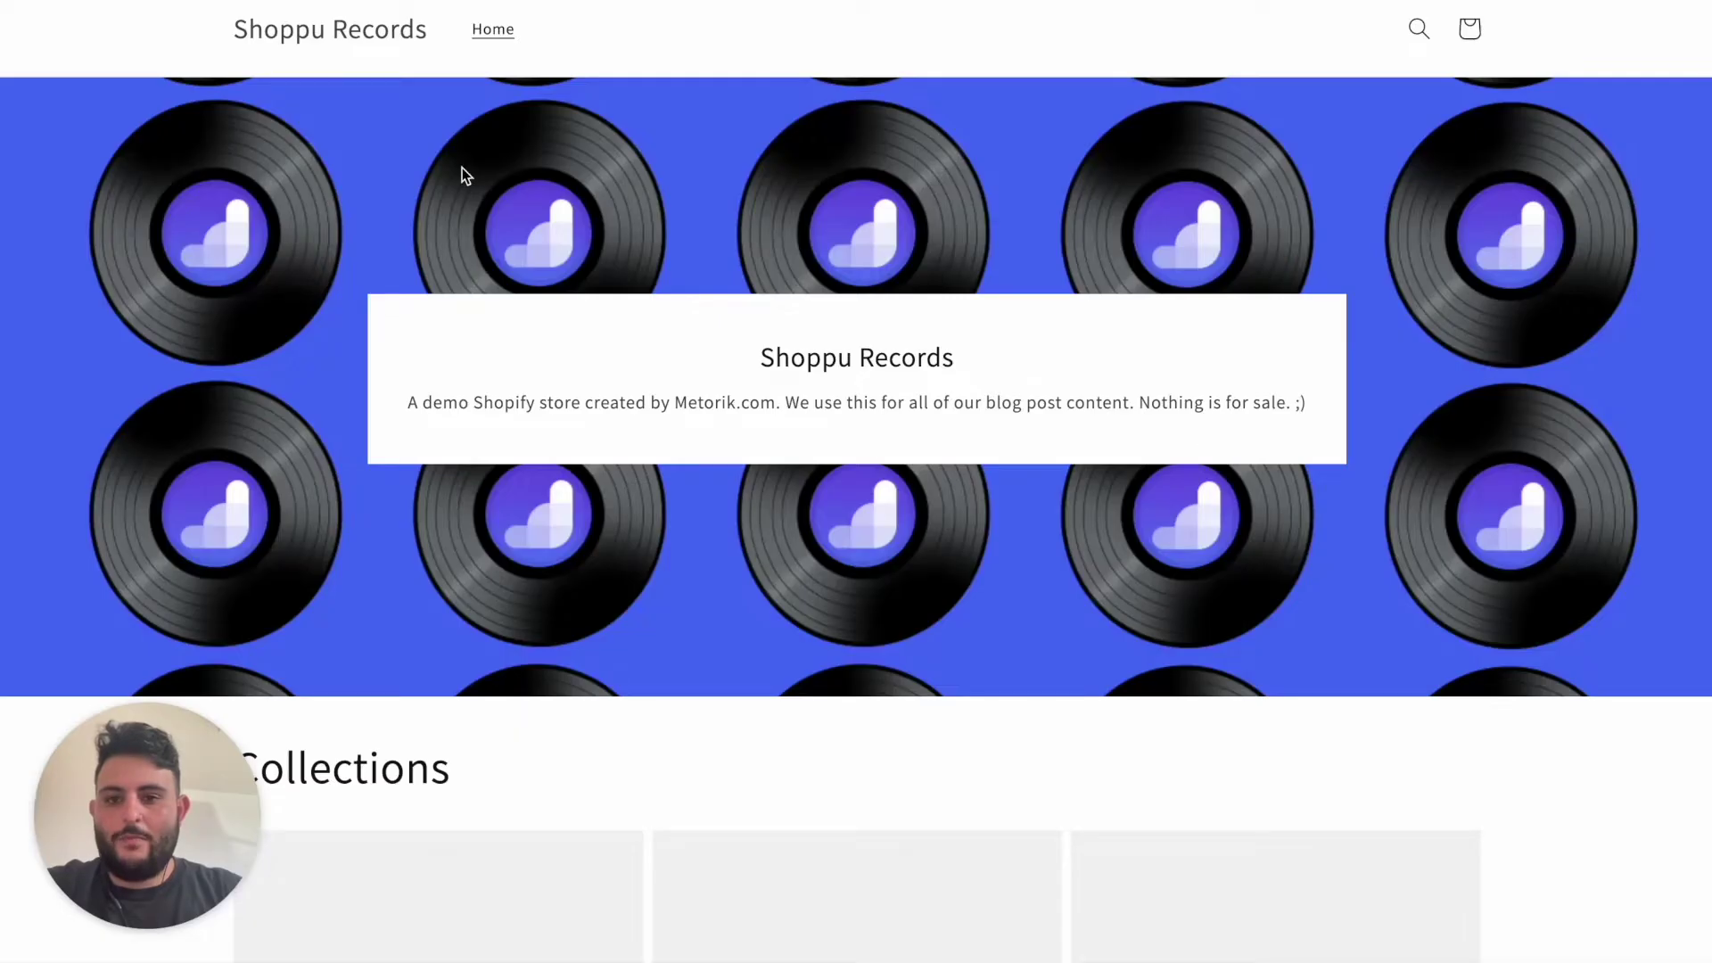
scroll(462, 167, down, 5)
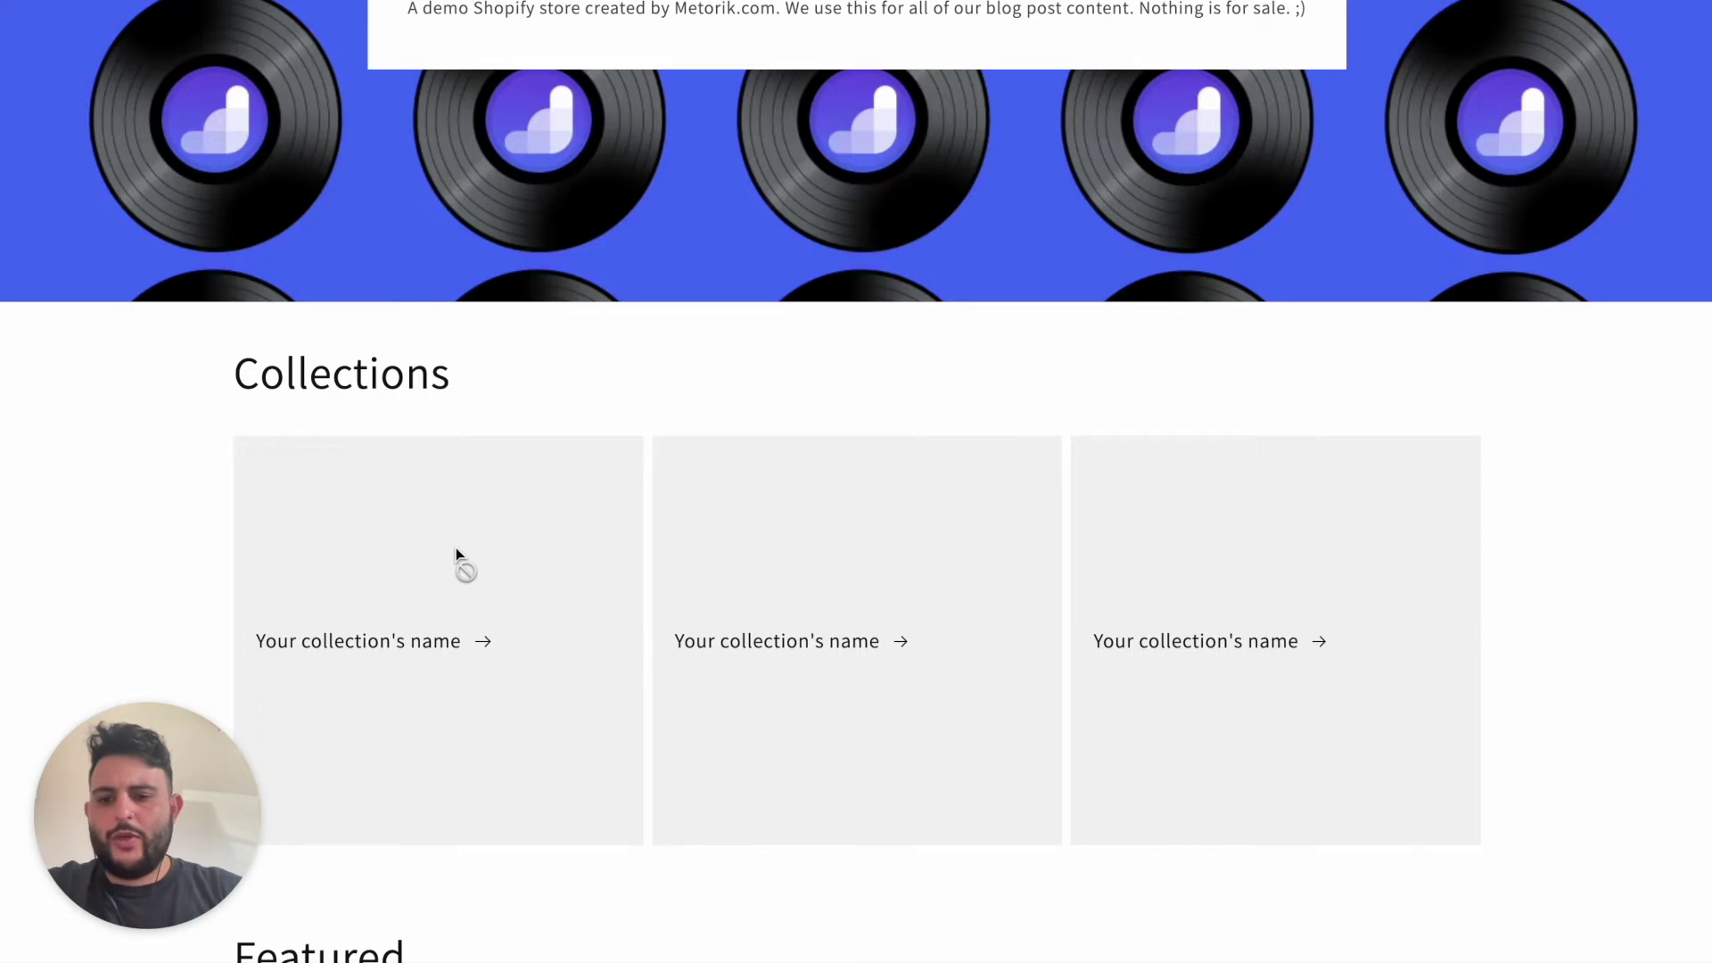
scroll(456, 550, down, 2)
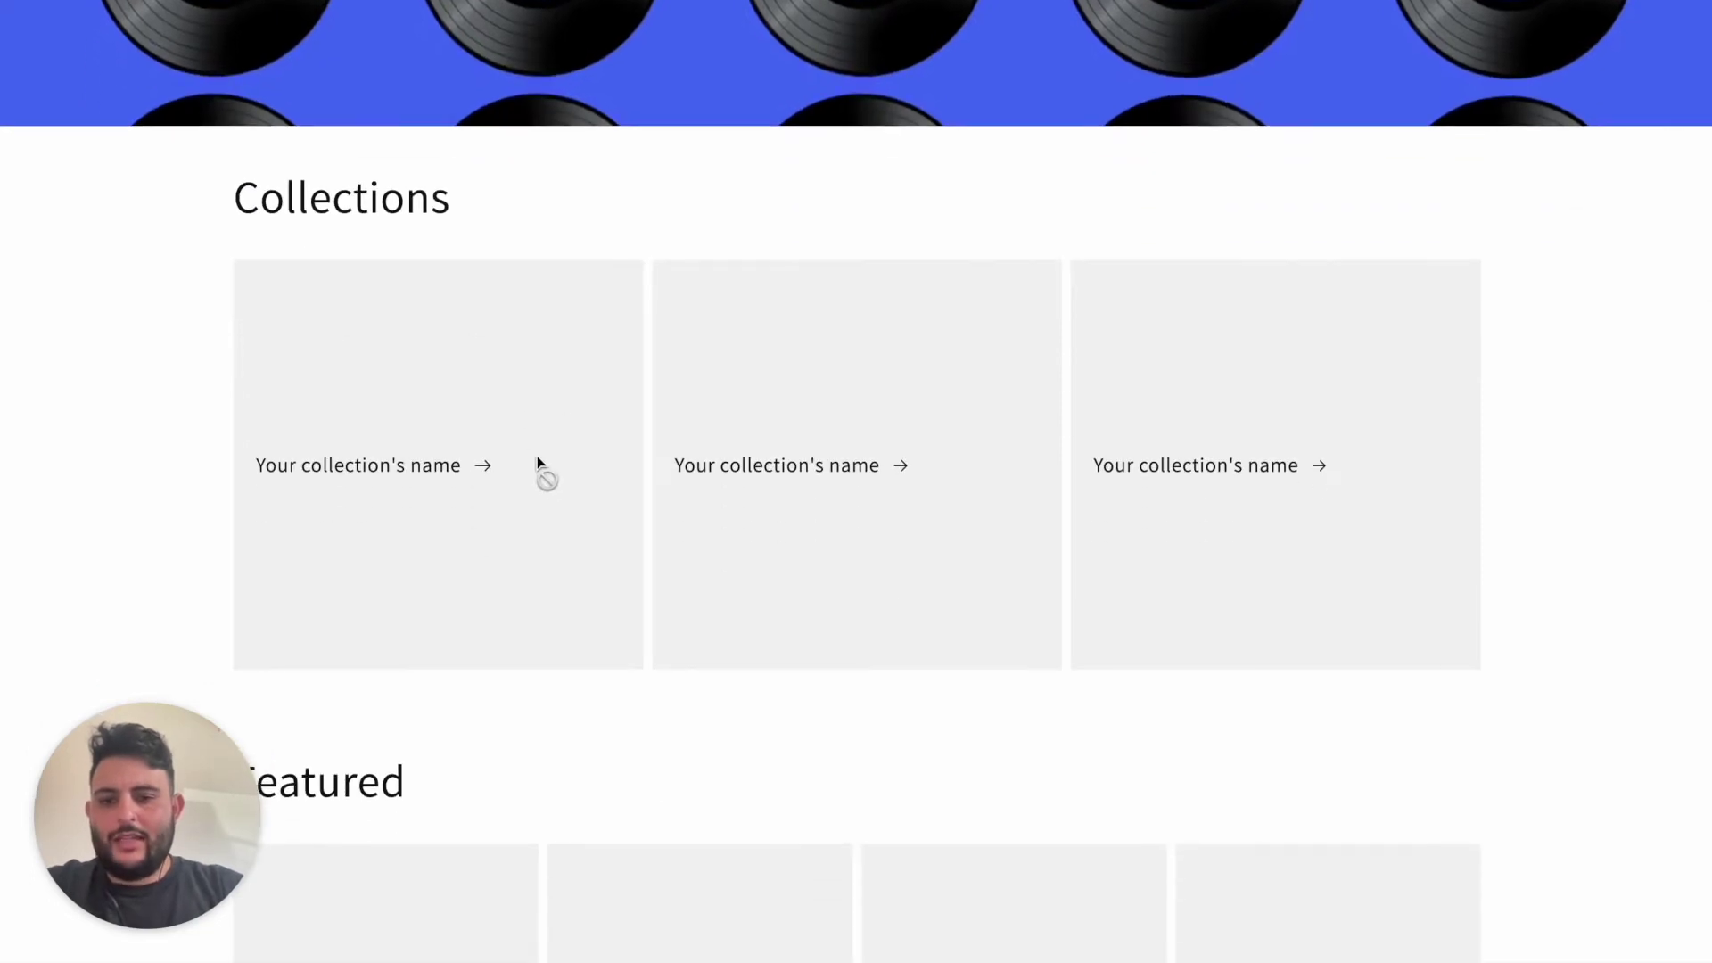
scroll(1258, 383, down, 4)
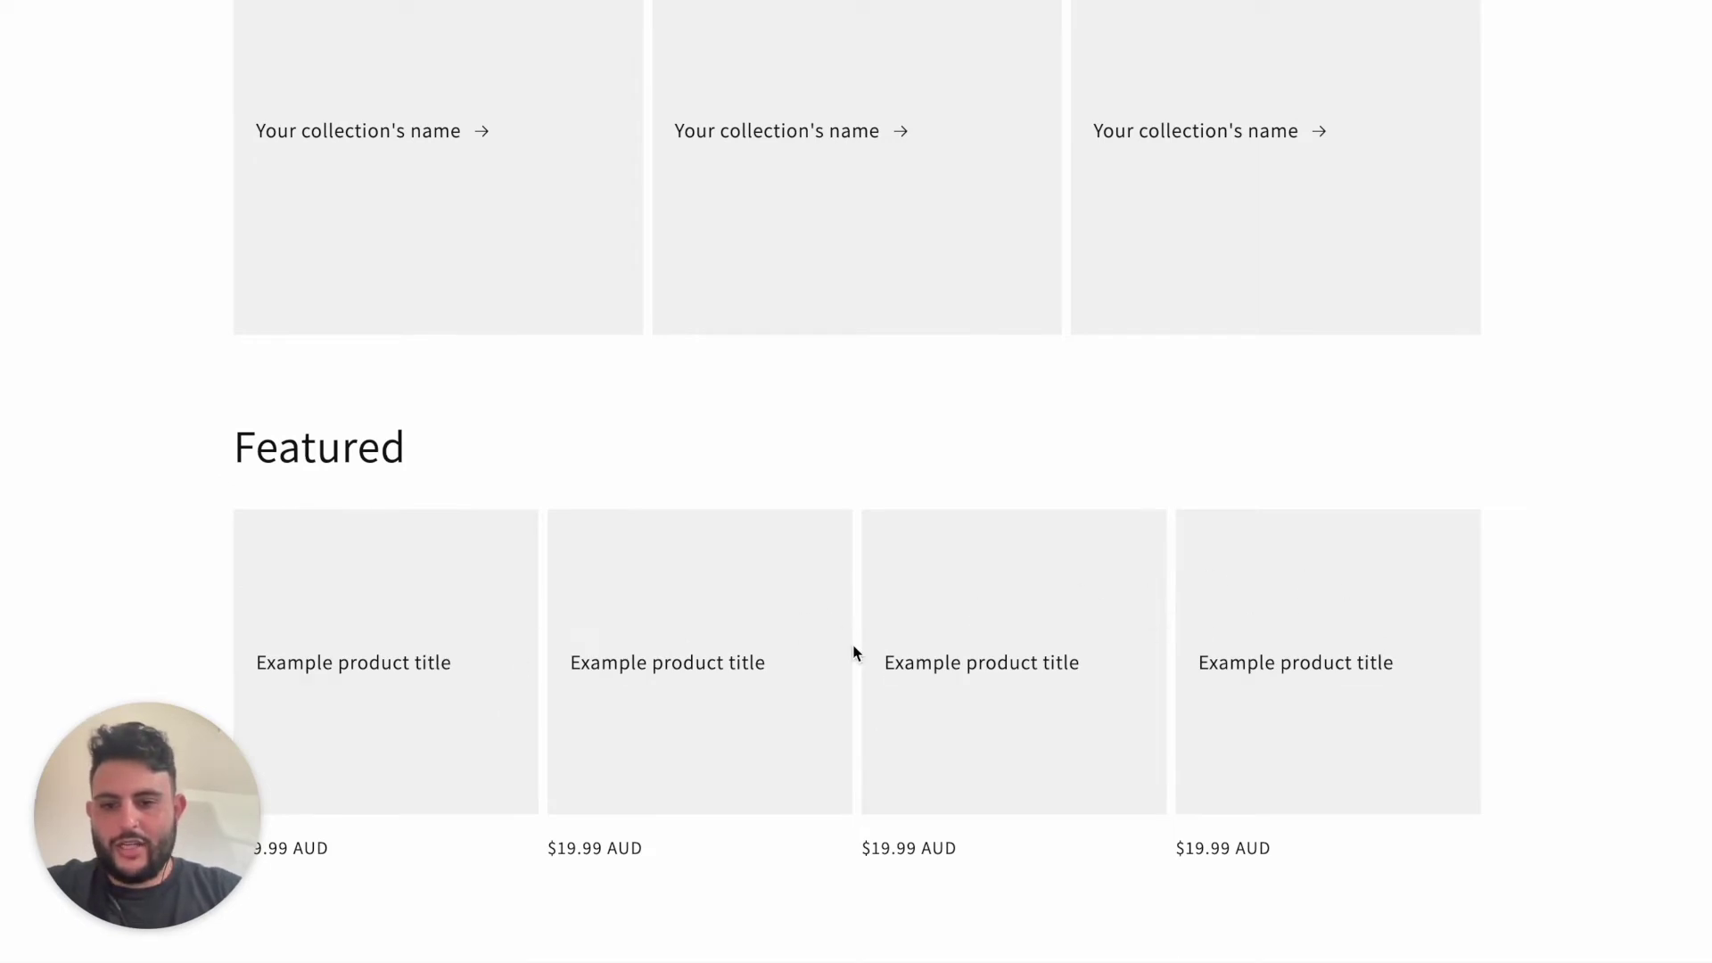
scroll(853, 654, down, 12)
scroll(853, 654, down, 2)
scroll(849, 642, up, 20)
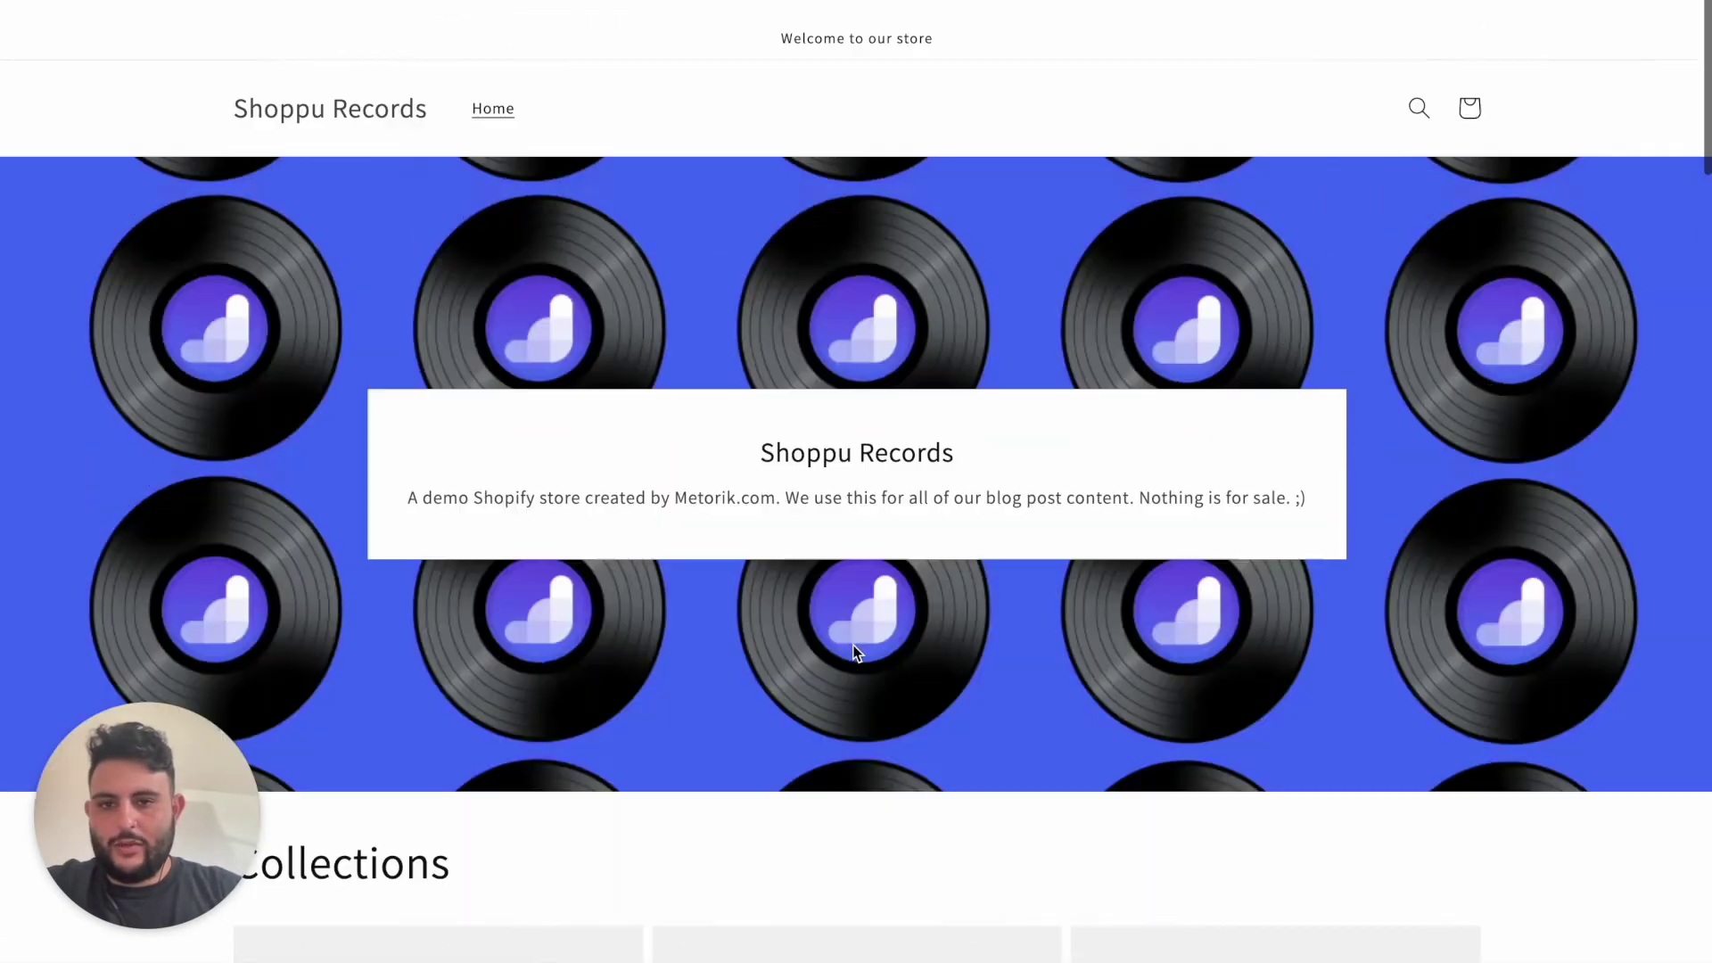
scroll(509, 298, down, 1)
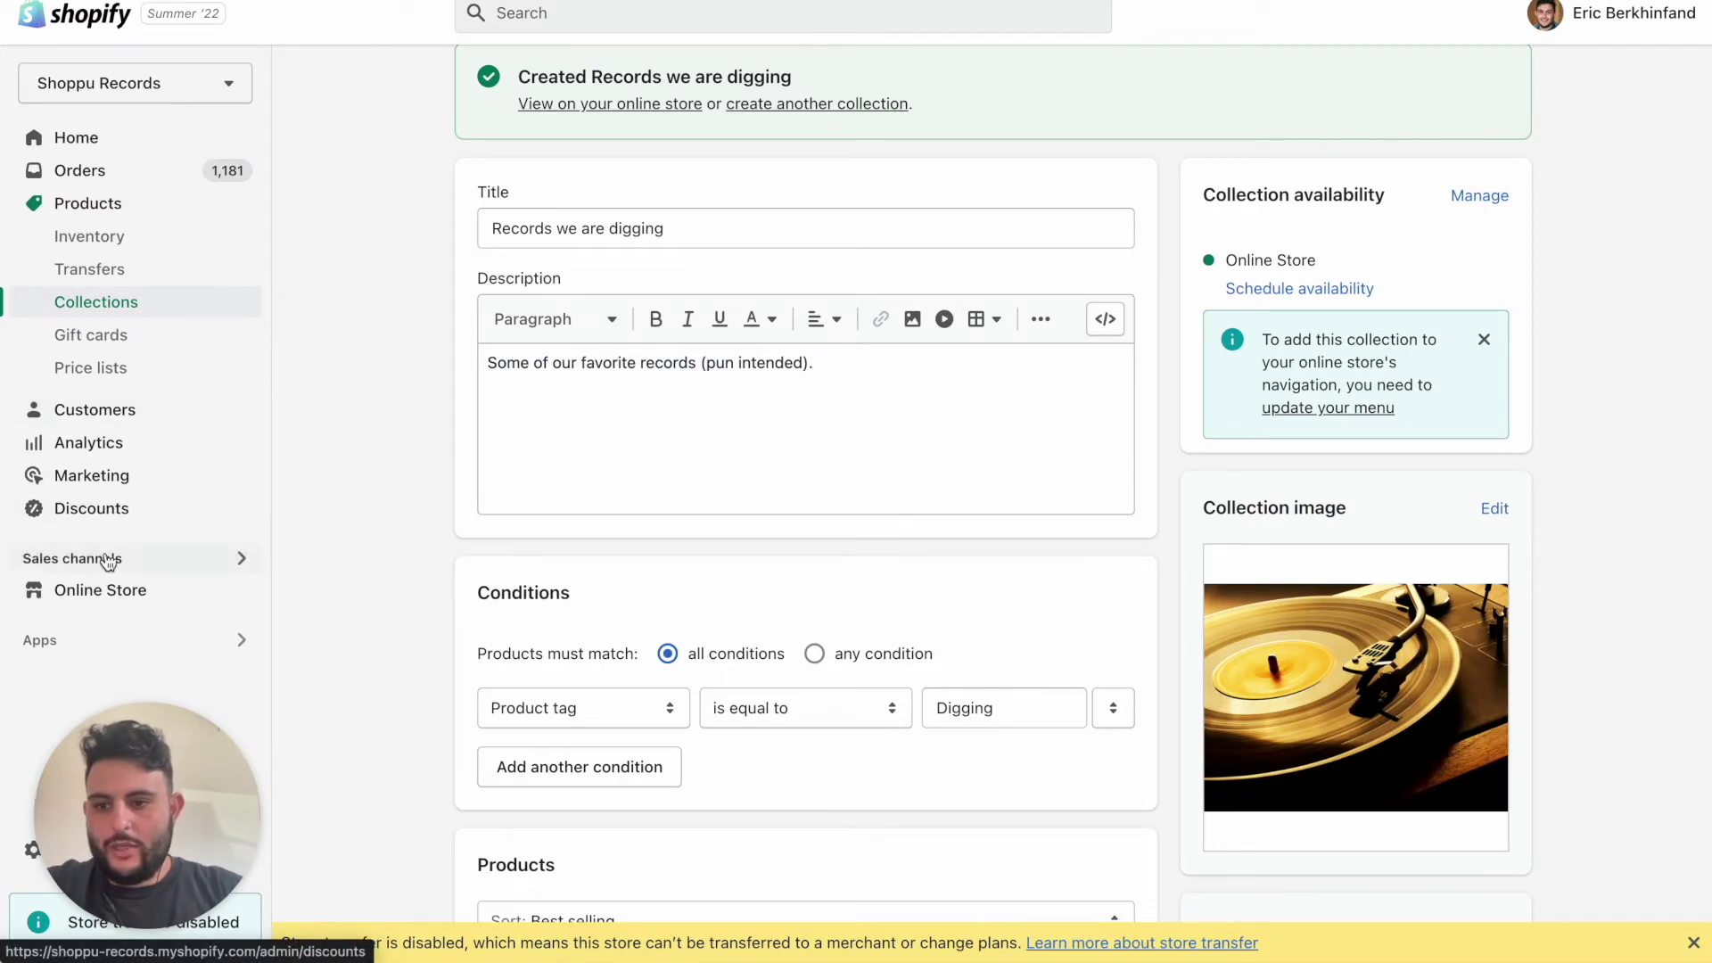
Open the Main menu from Online Store > Navigation for editing
click(105, 588)
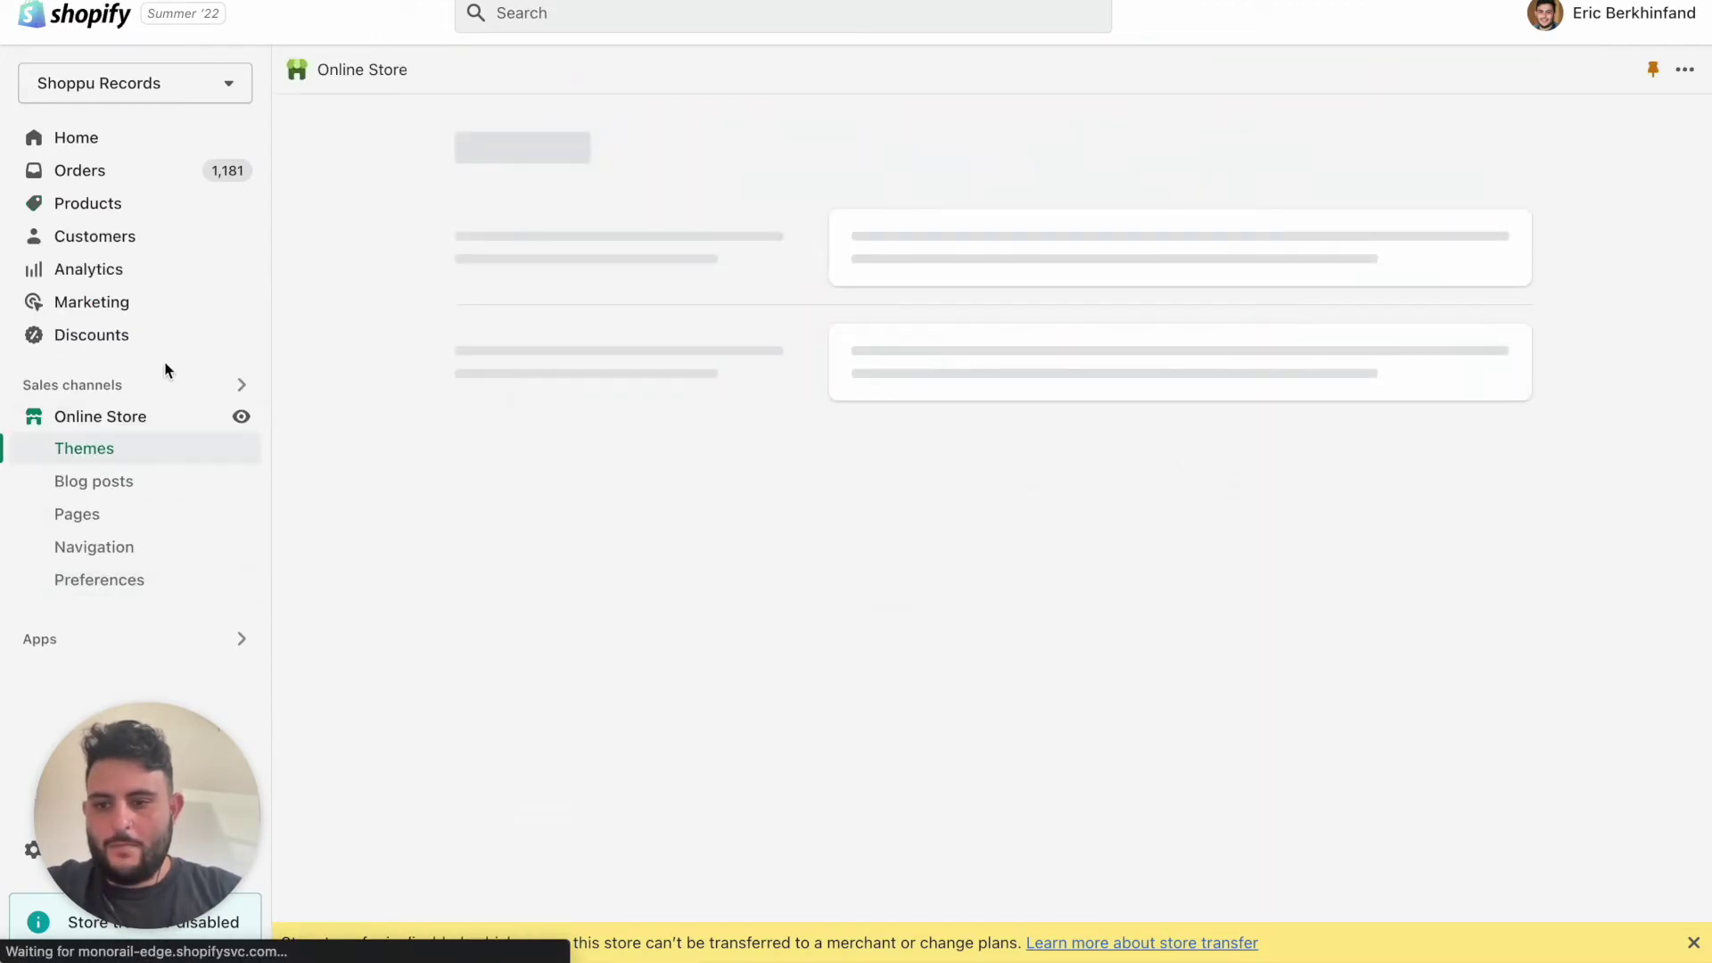
click(125, 551)
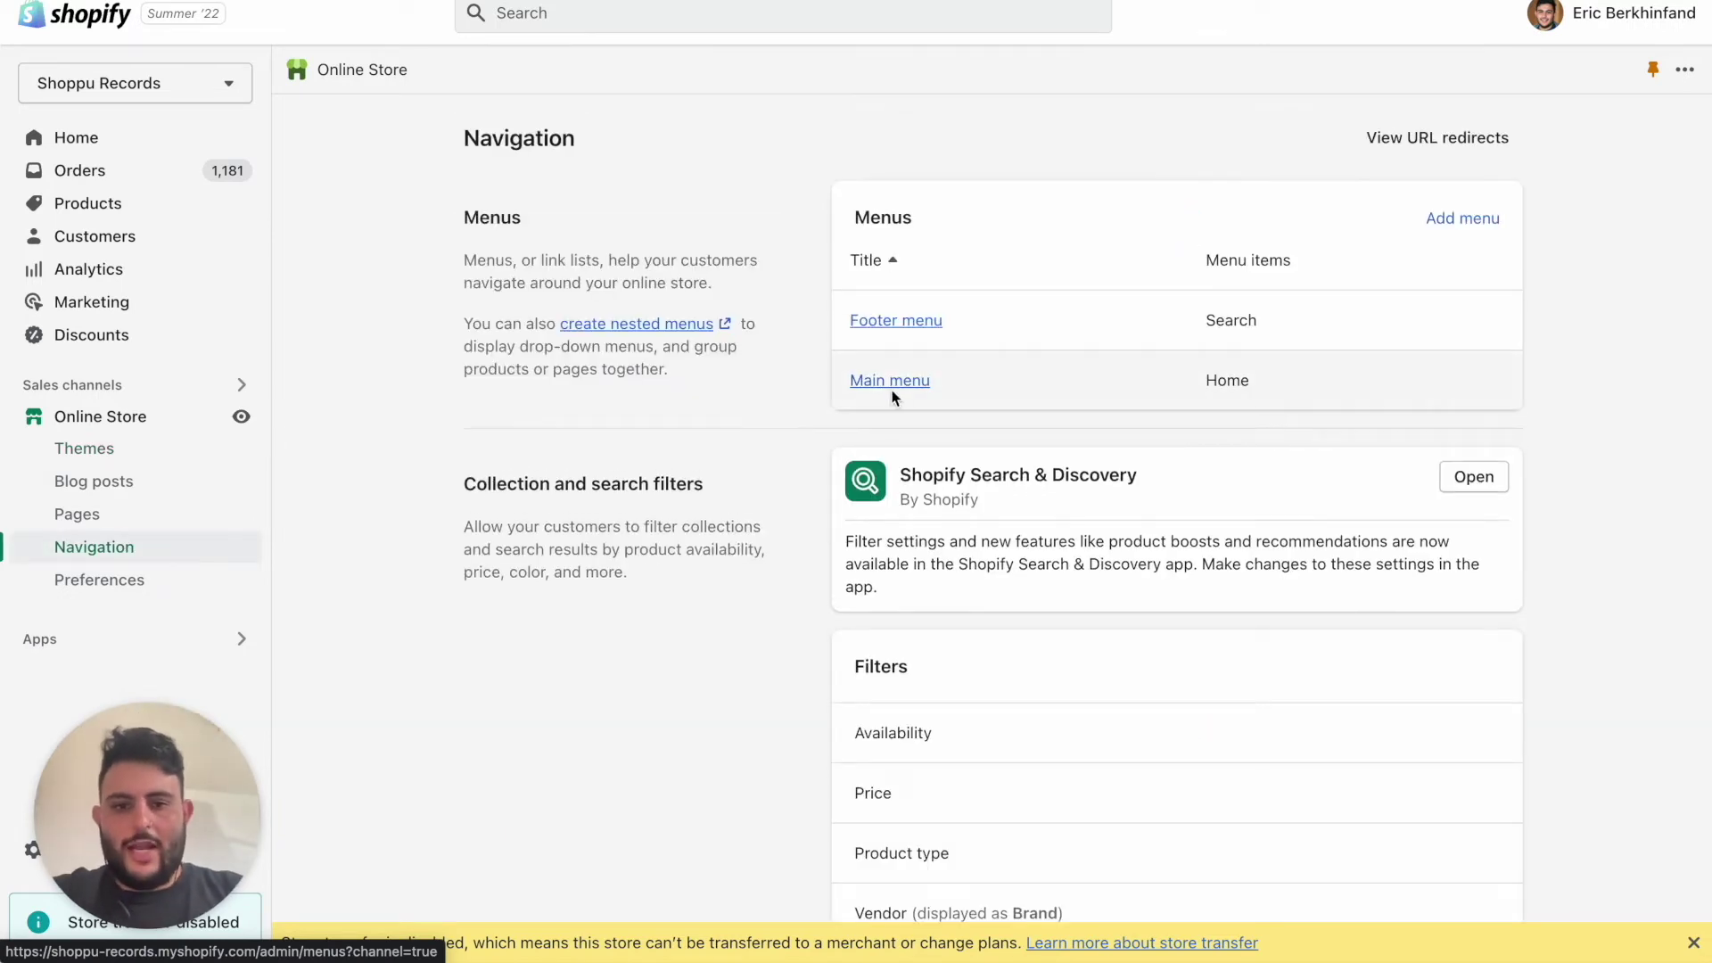
click(908, 385)
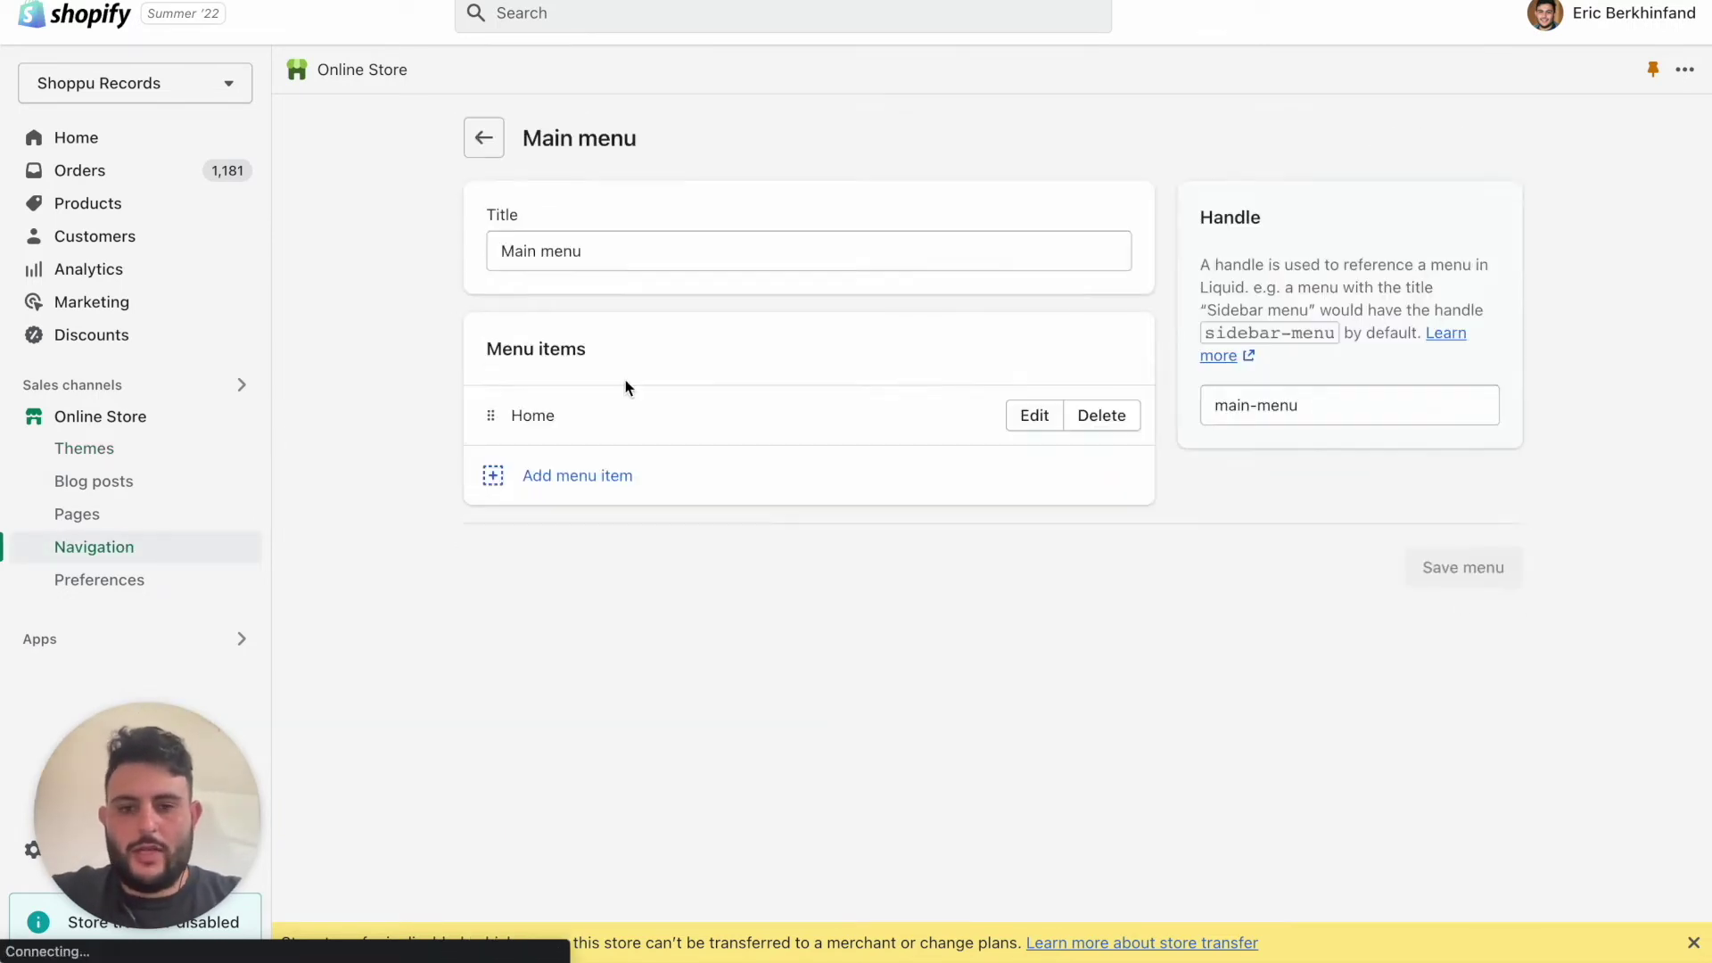
key(alt+Left)
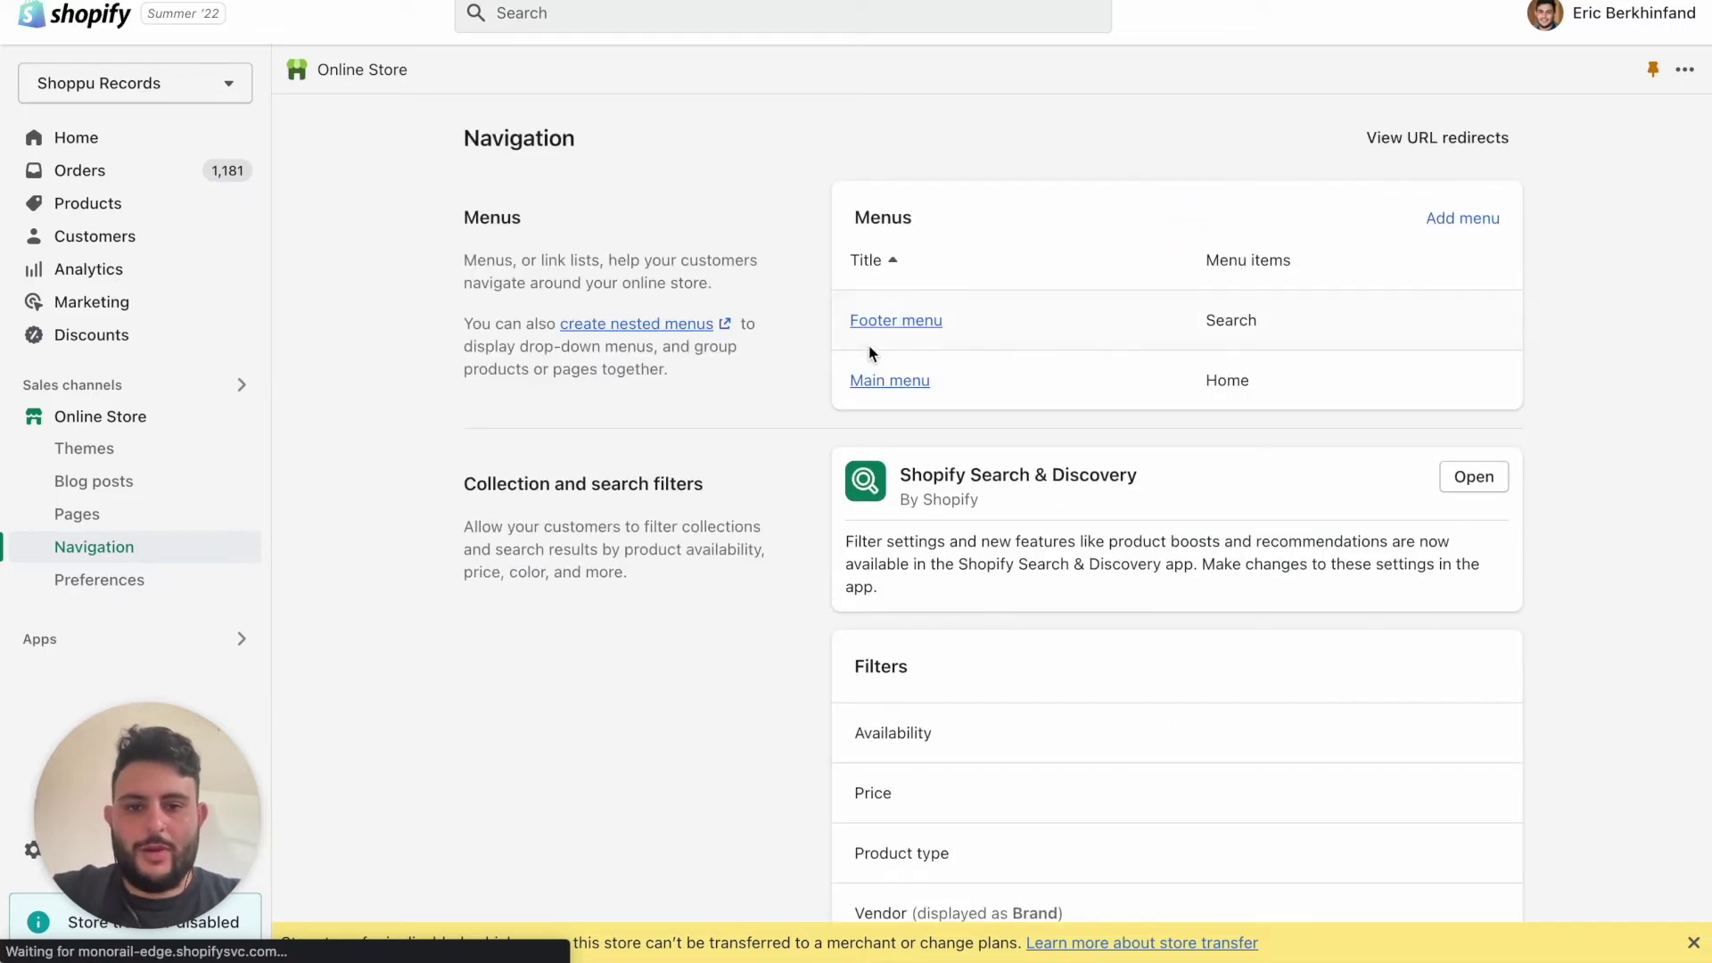
click(881, 383)
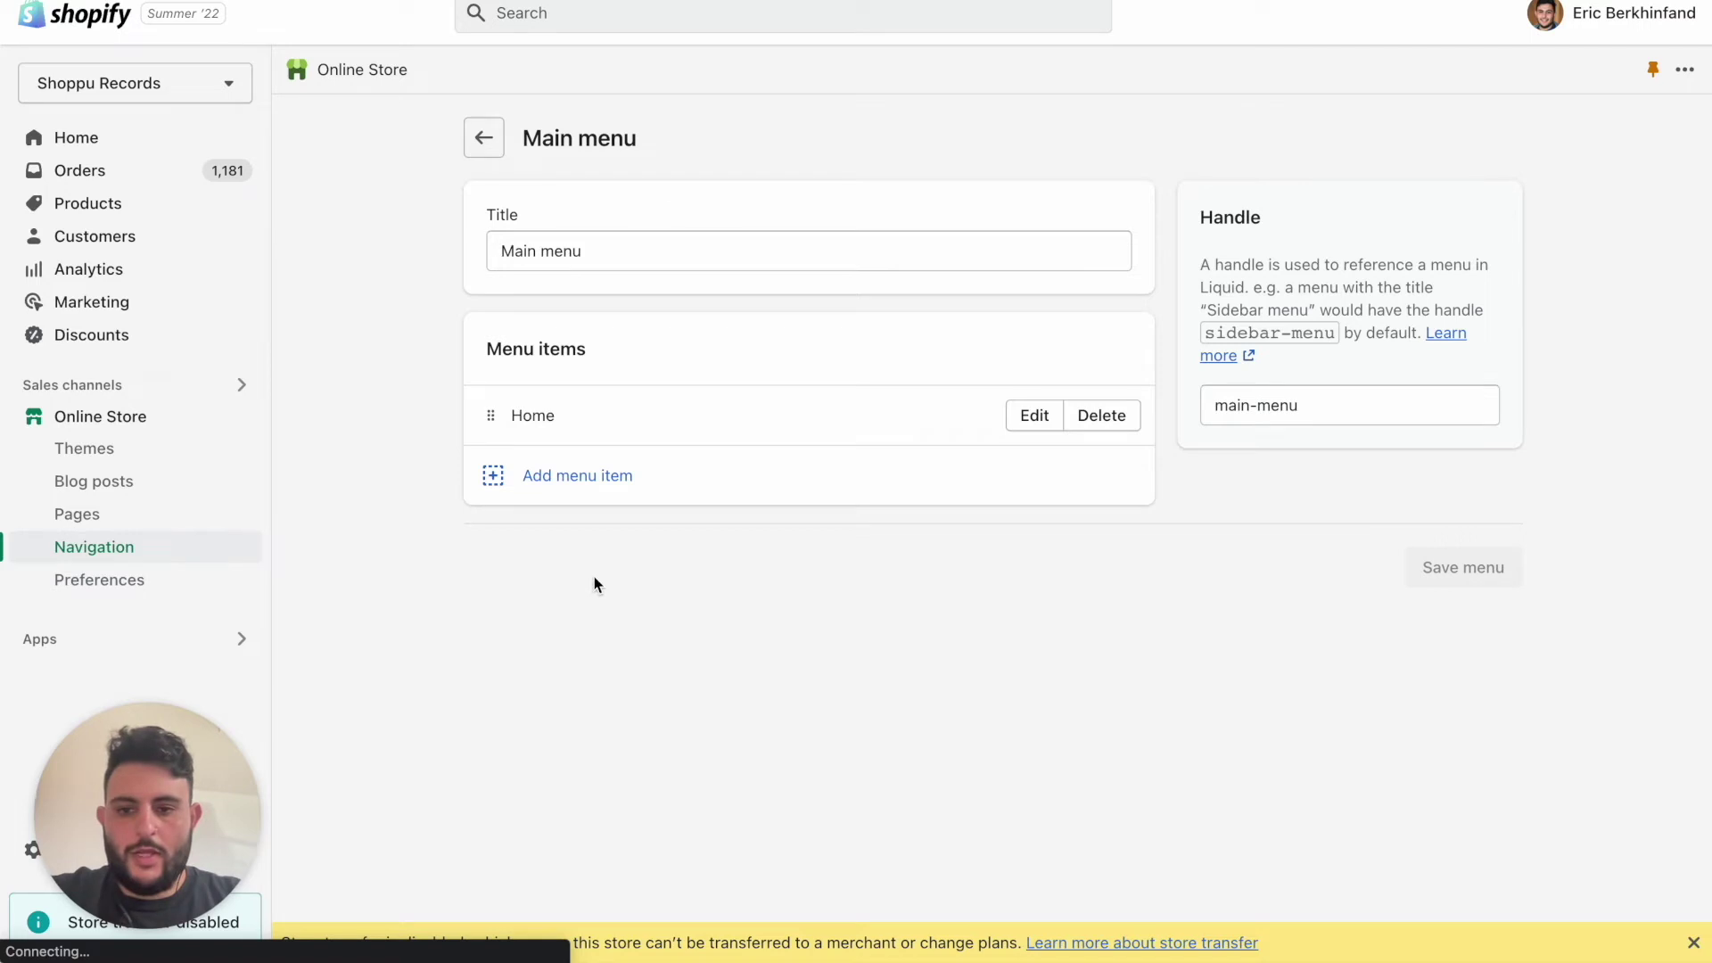
Add an 'All Products' menu item linked to all collections
click(565, 482)
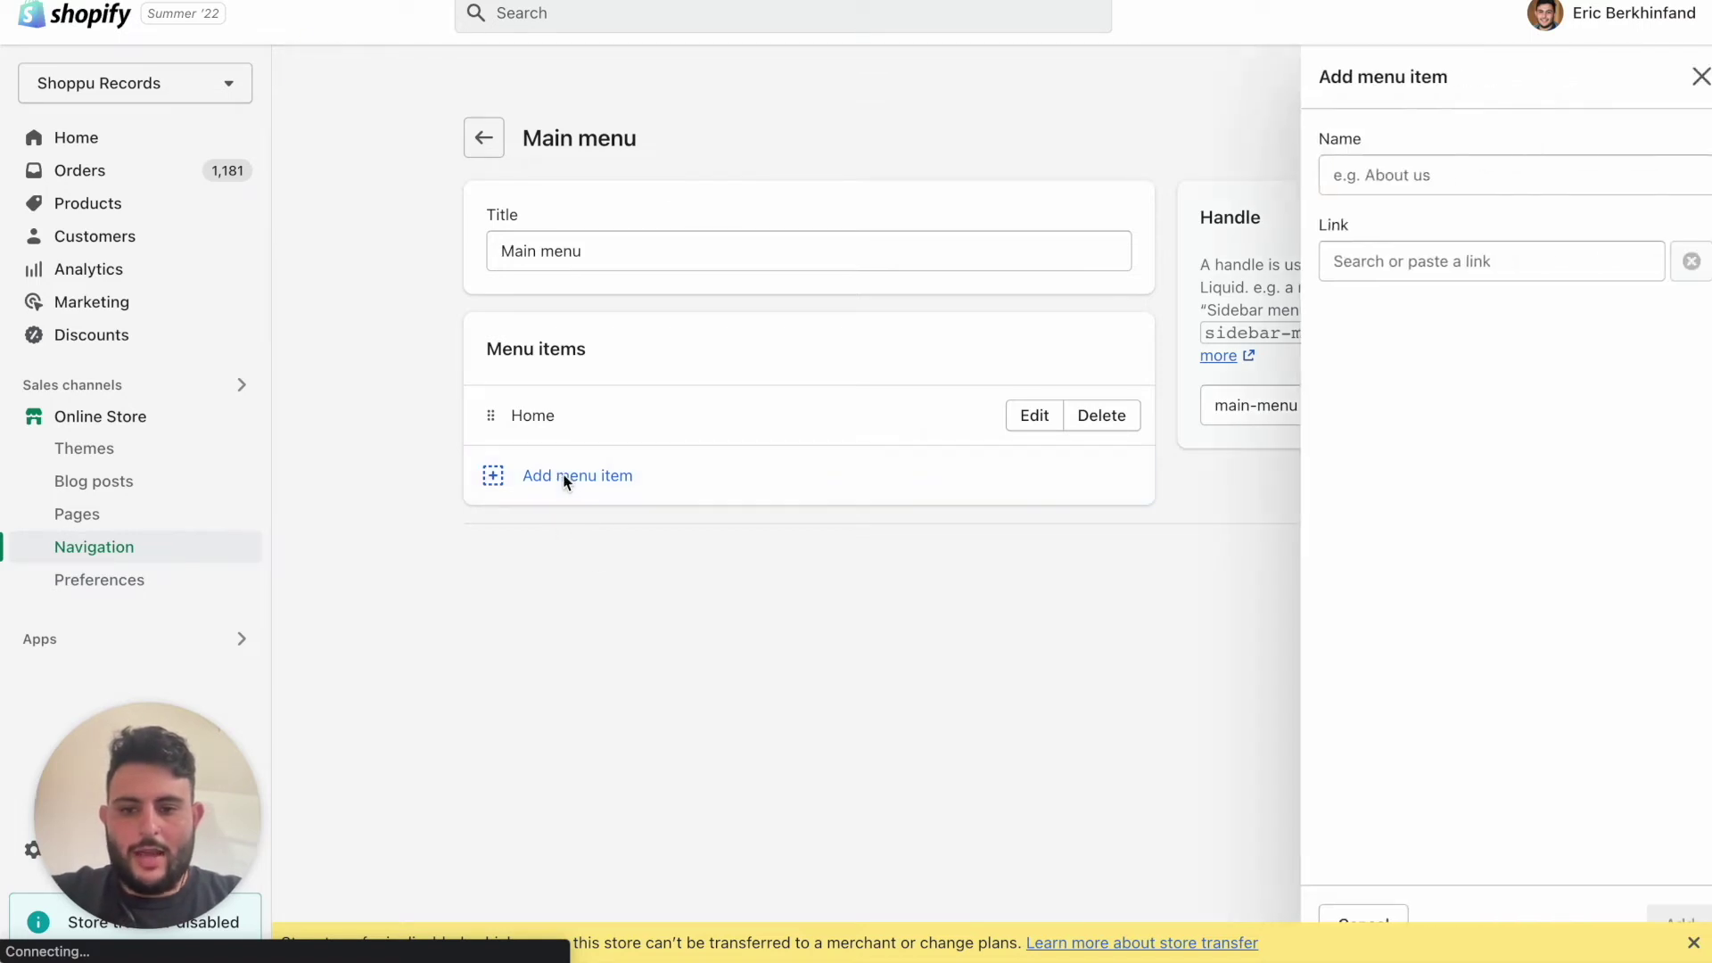
text(A)
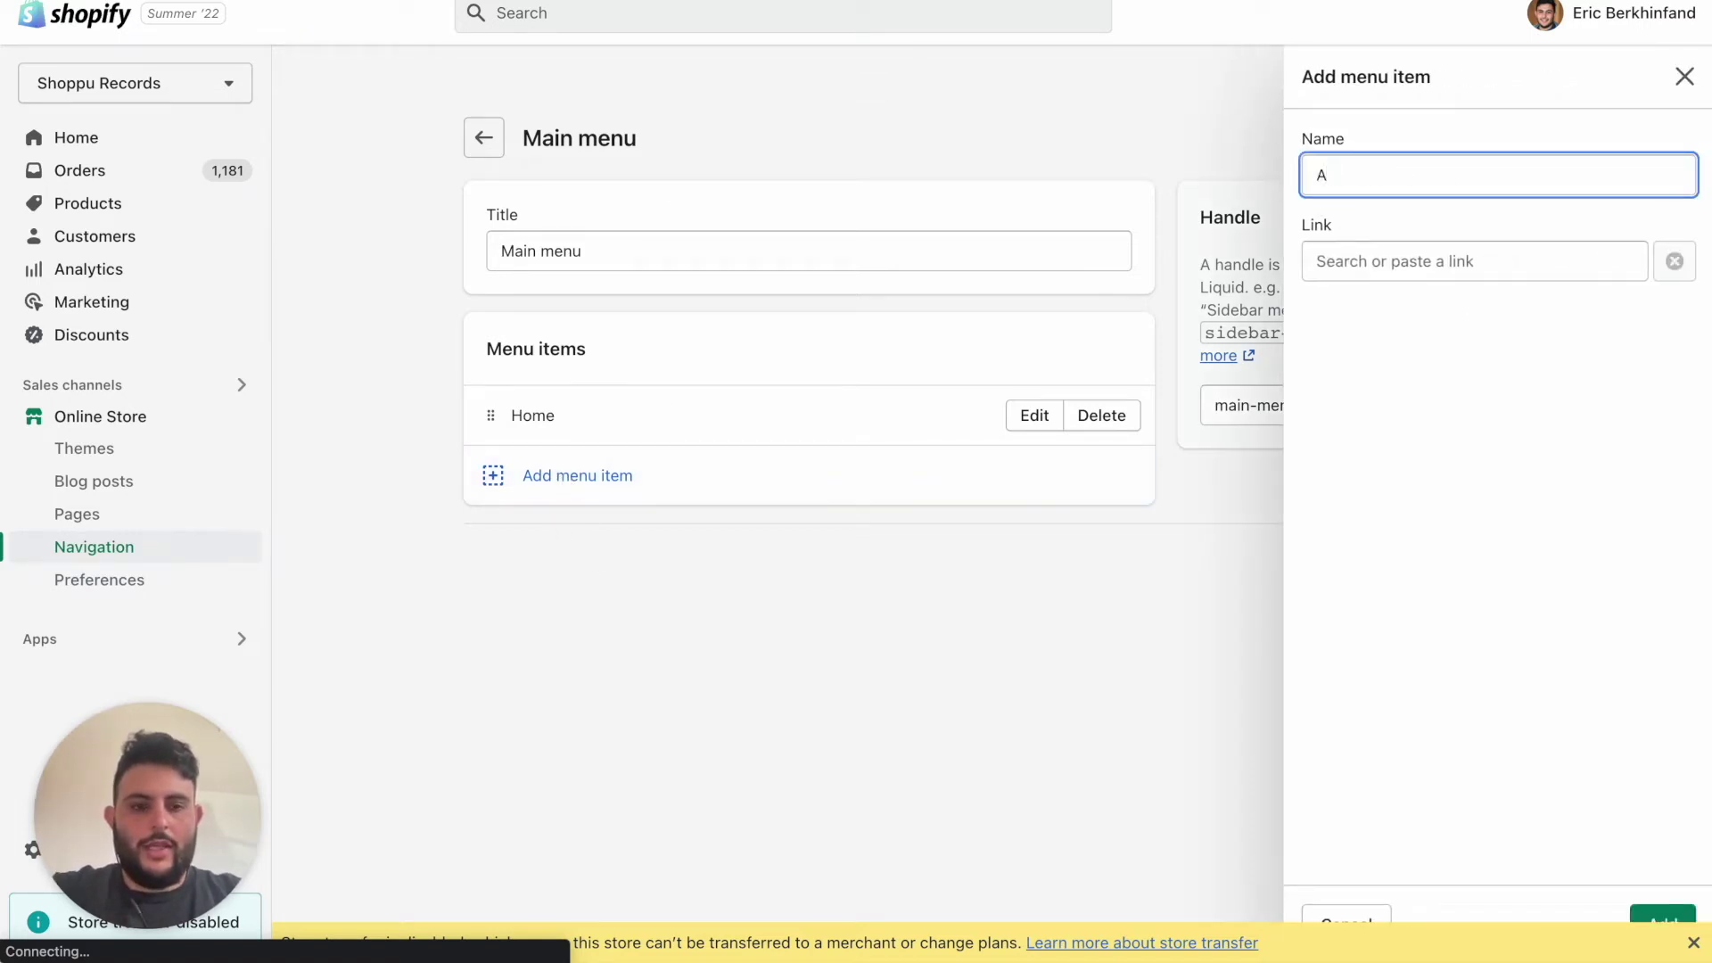
text(ll Products)
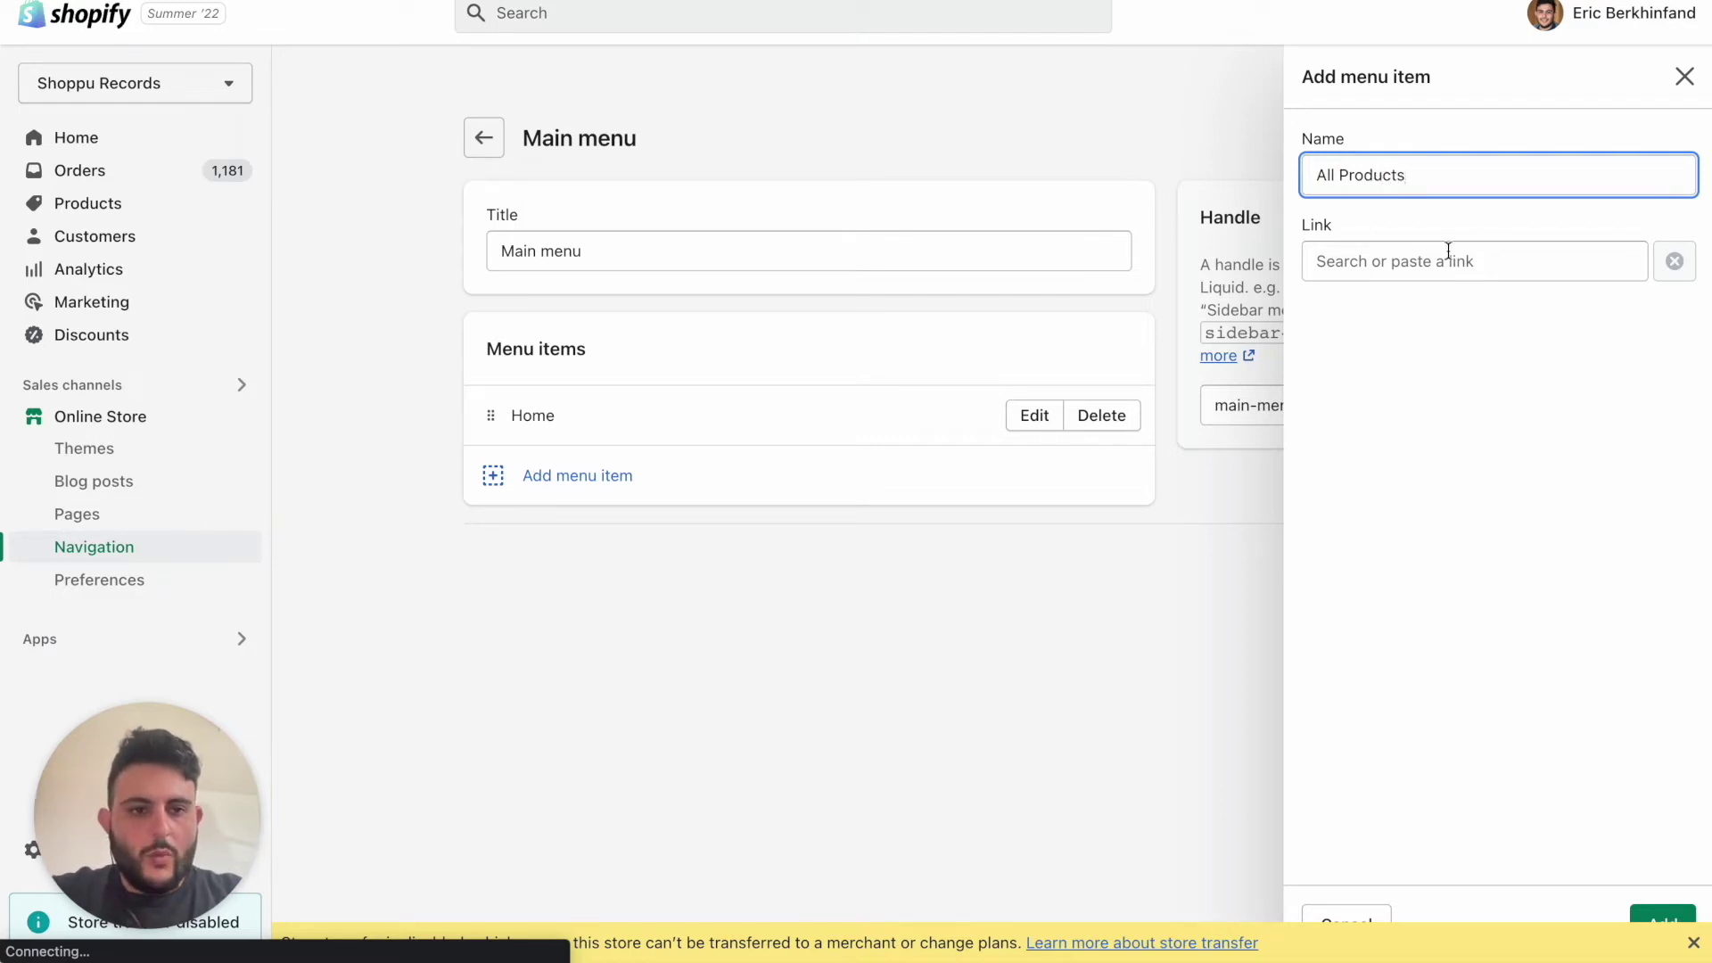
click(1420, 264)
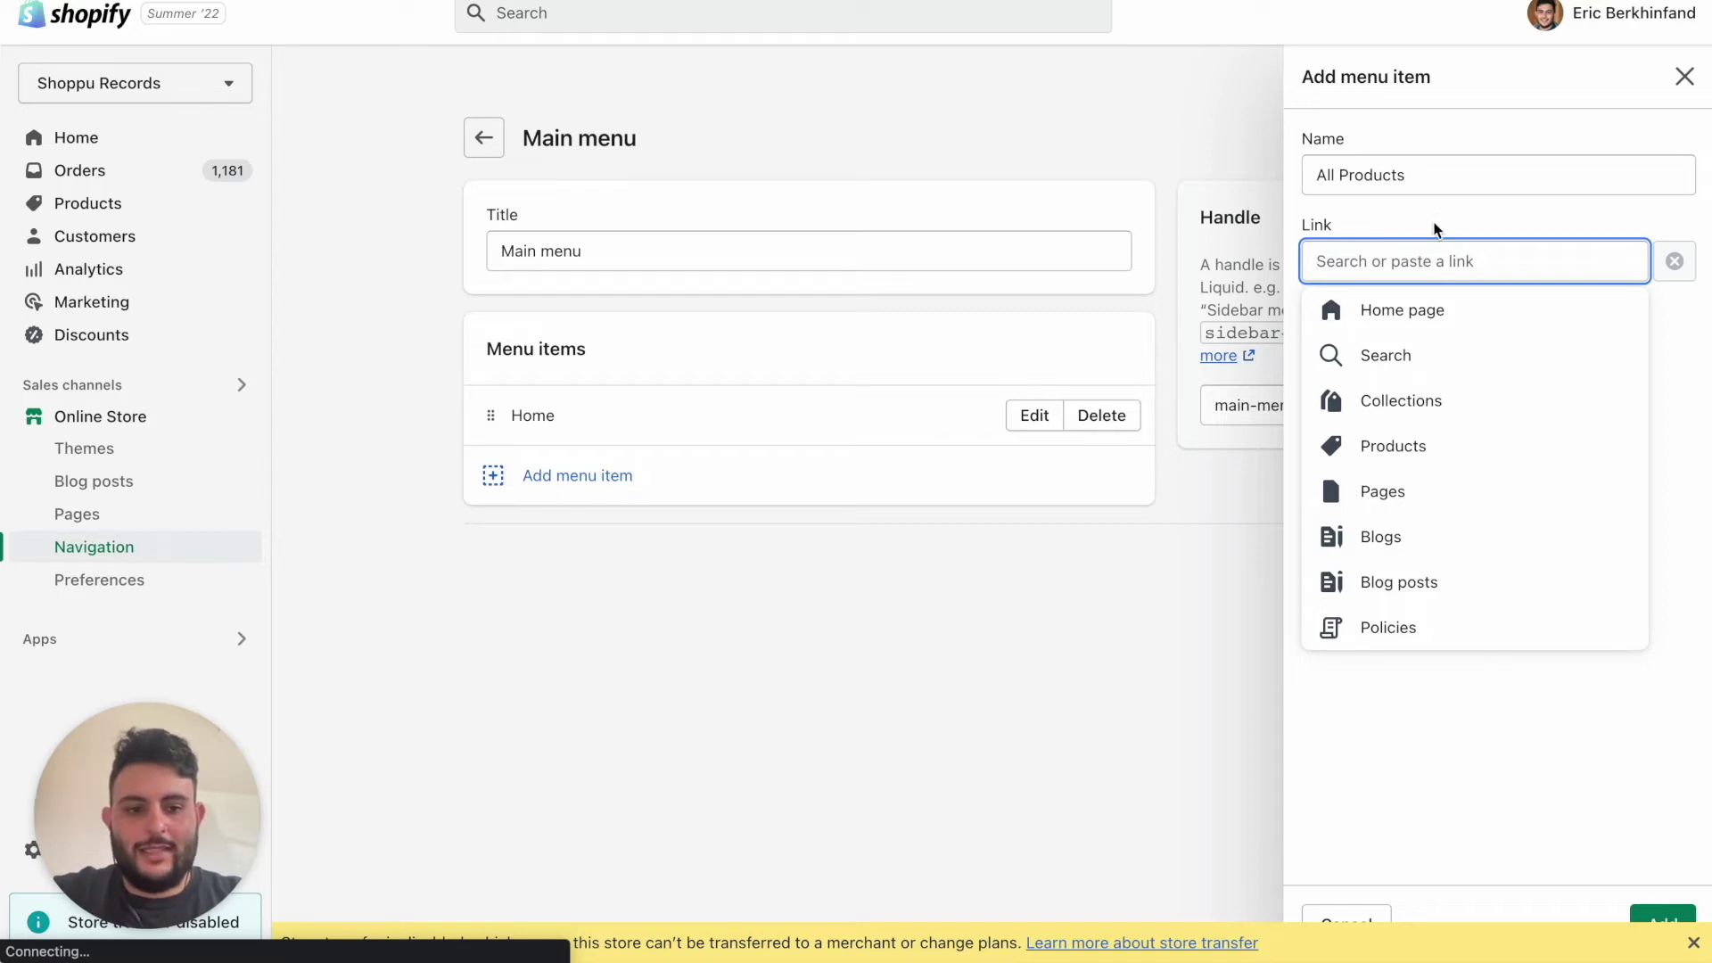
click(1527, 206)
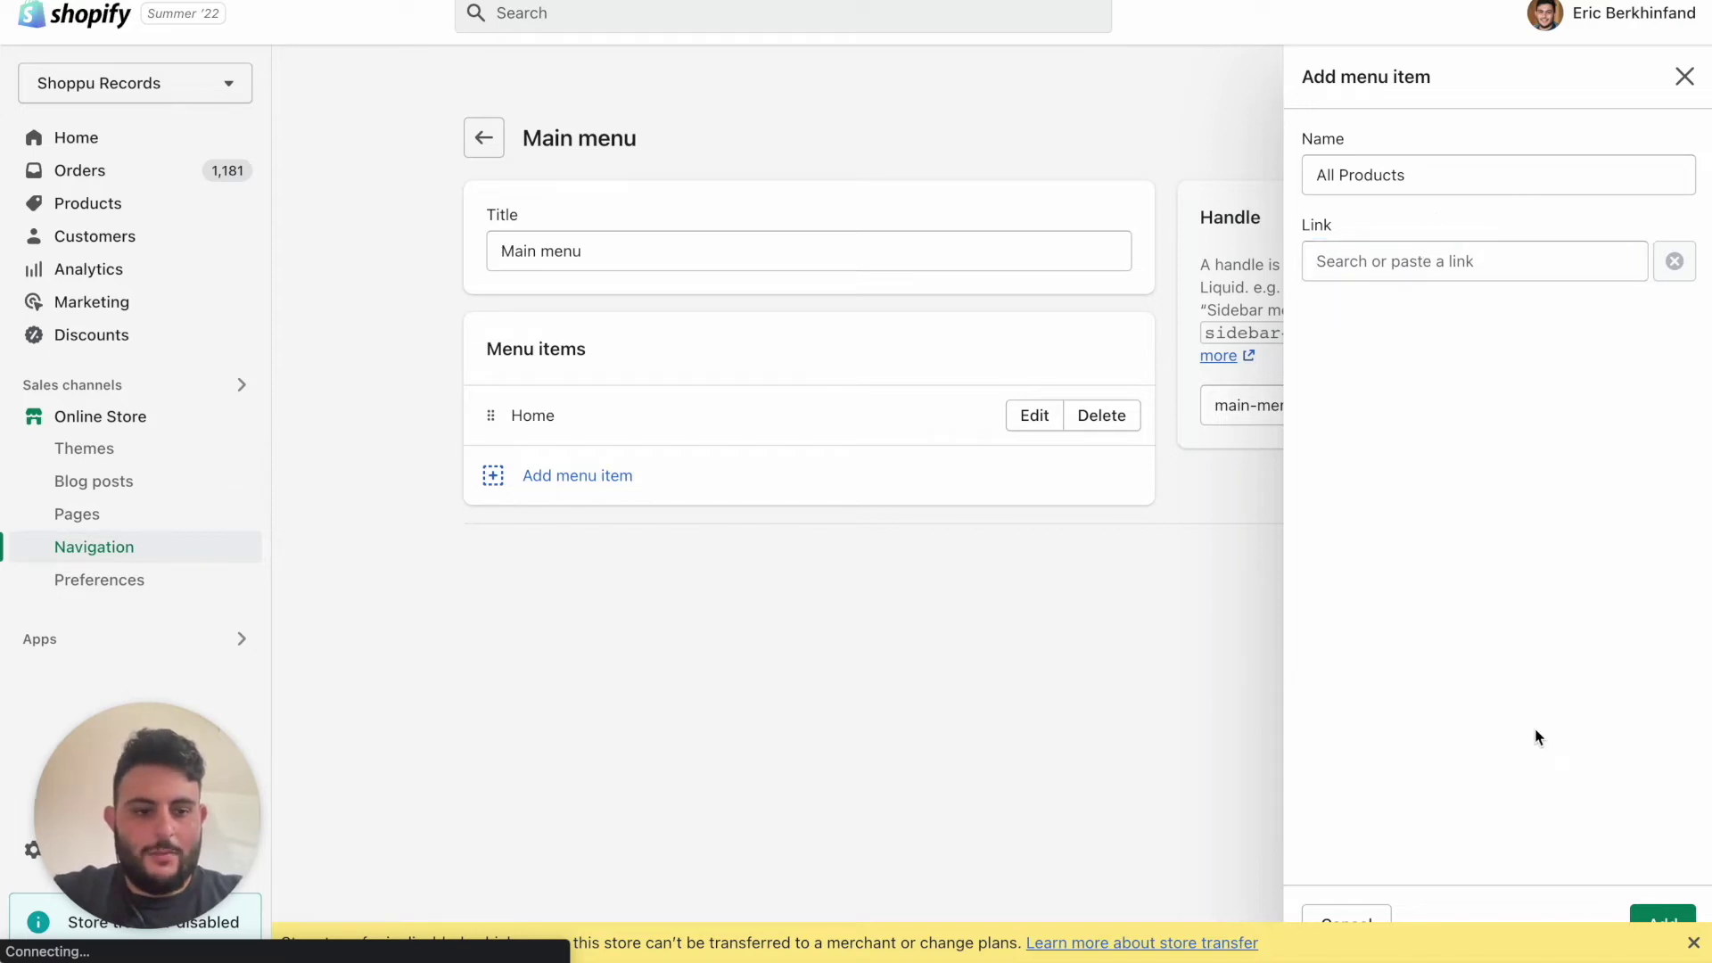
click(1694, 943)
click(1657, 927)
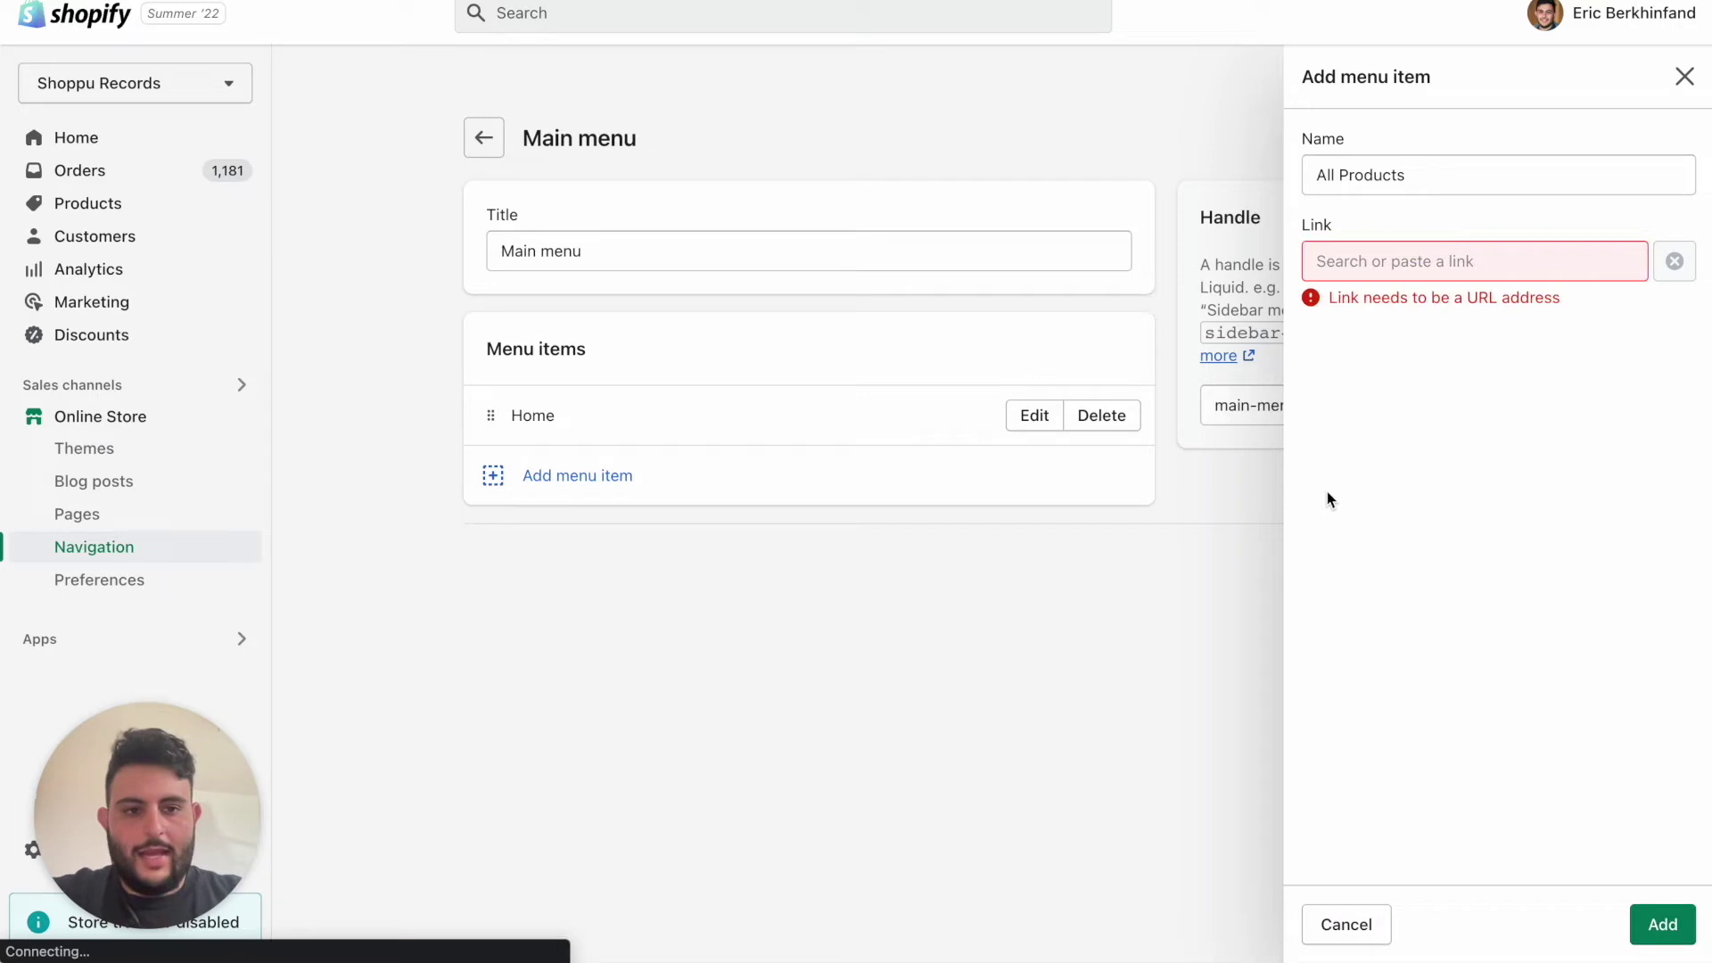
click(1418, 271)
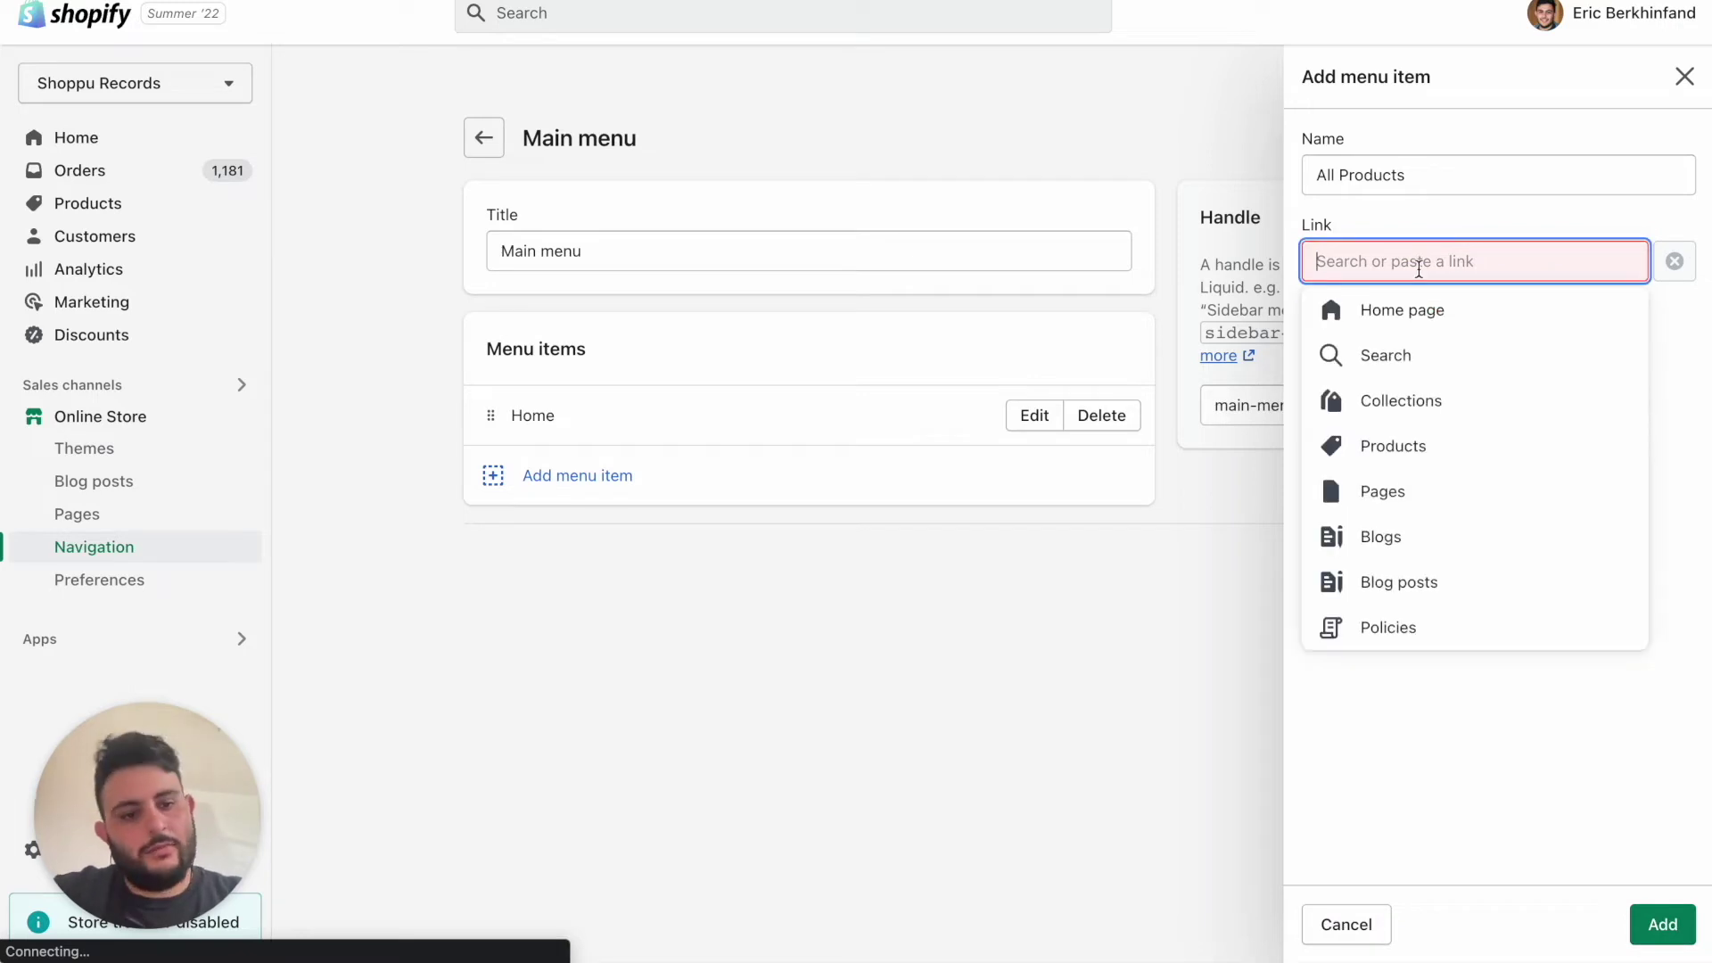
click(1409, 412)
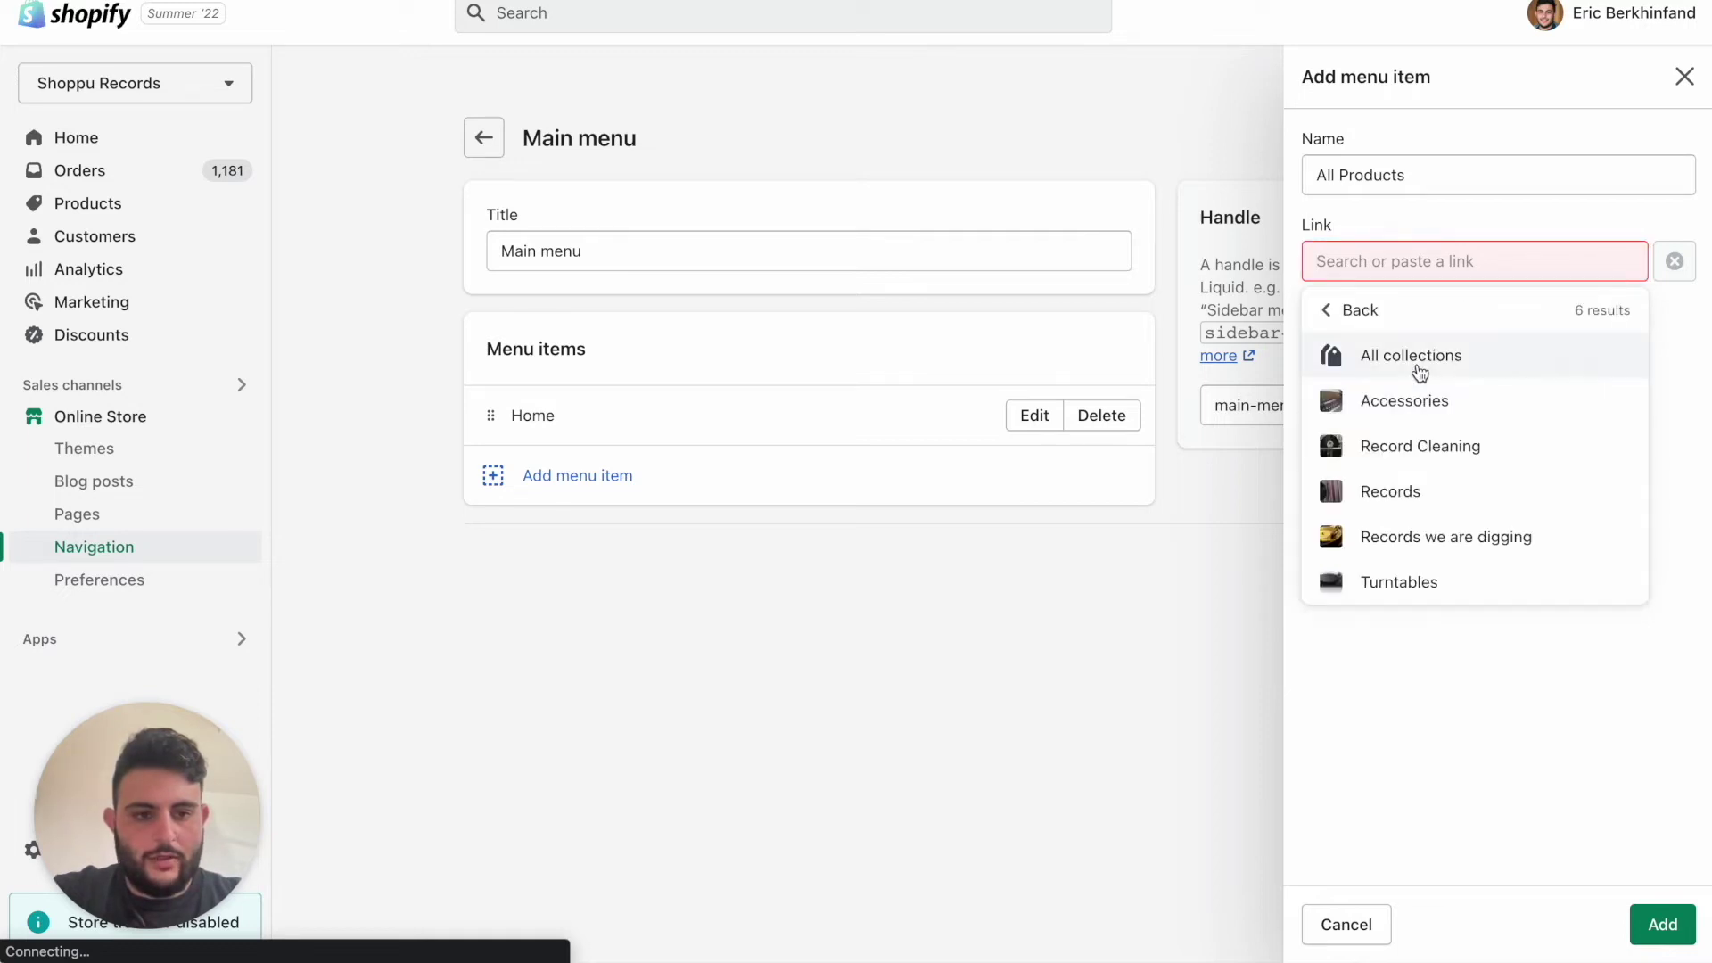
click(1419, 357)
click(1657, 924)
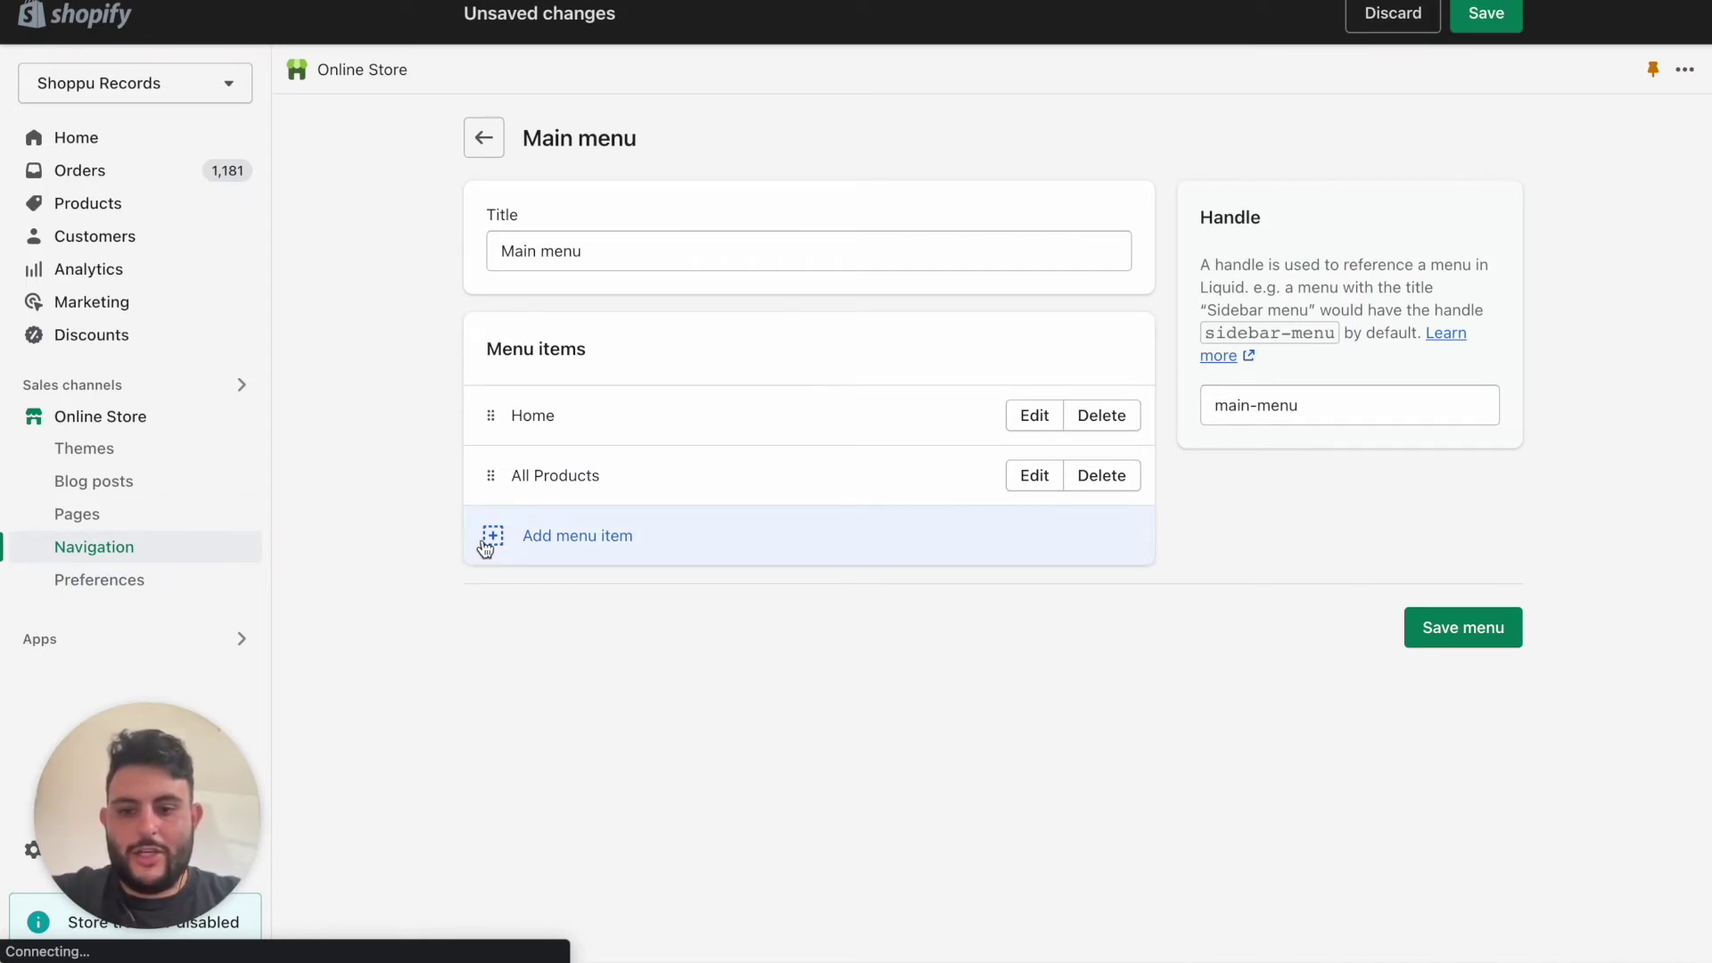
click(497, 544)
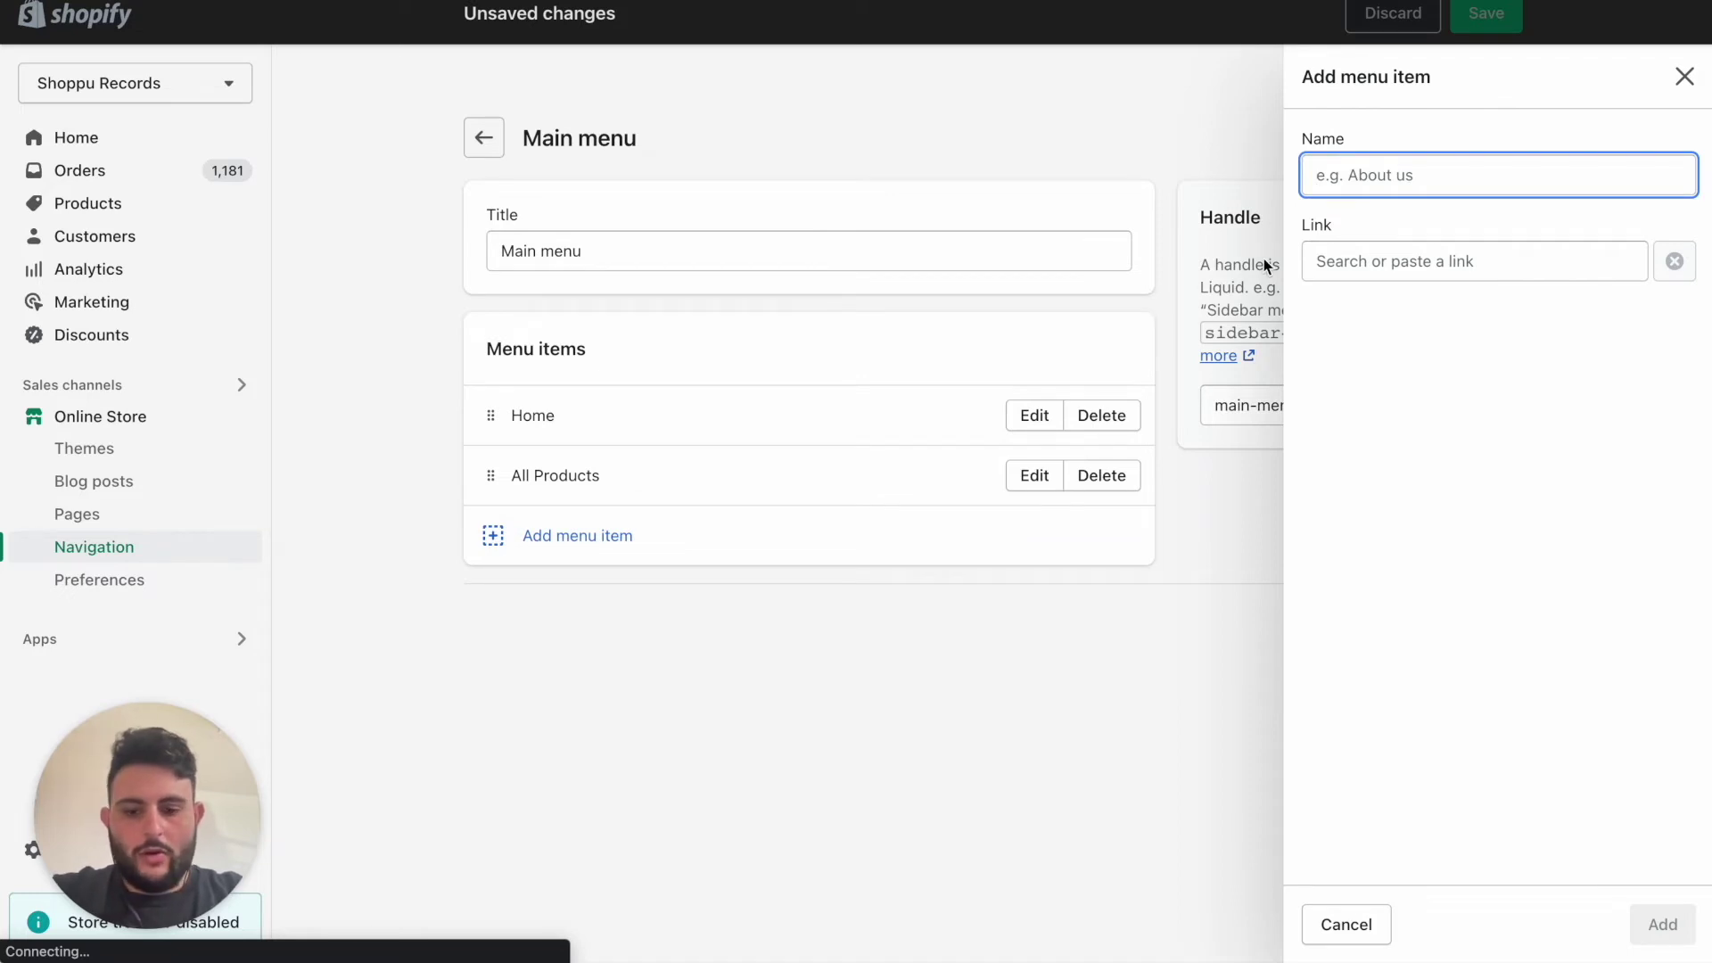
Add a 'Records' item linked to the Records collection and nest it under All Products
text(Records)
click(1439, 264)
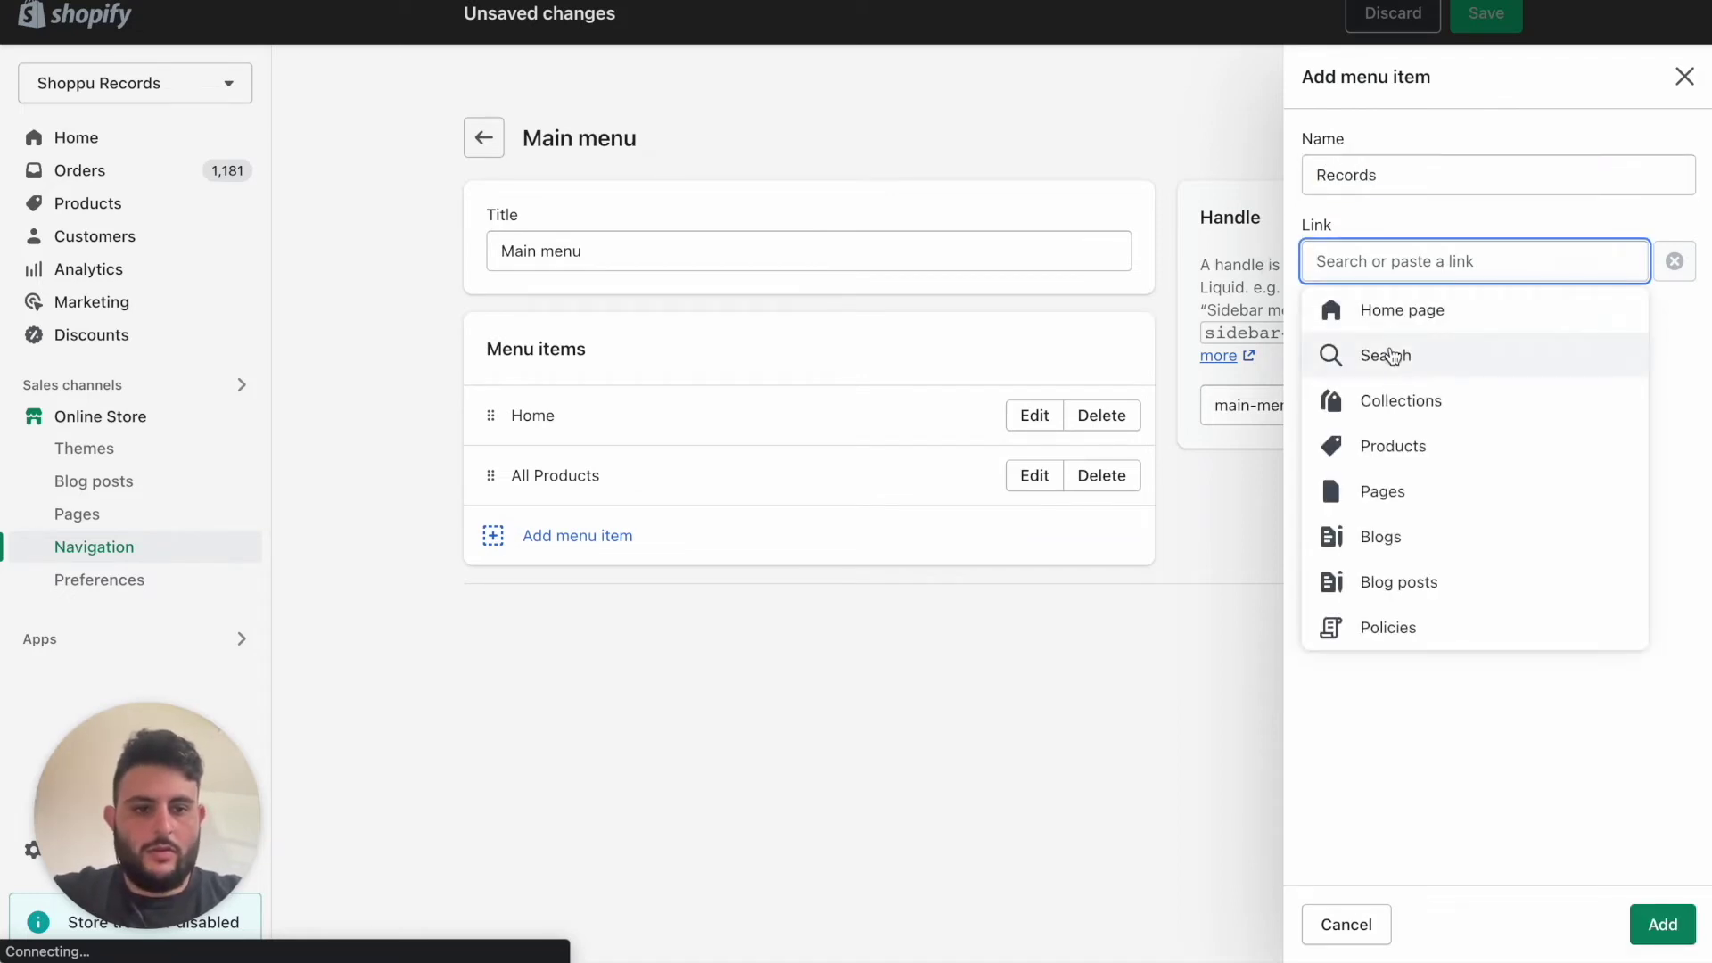
click(1392, 406)
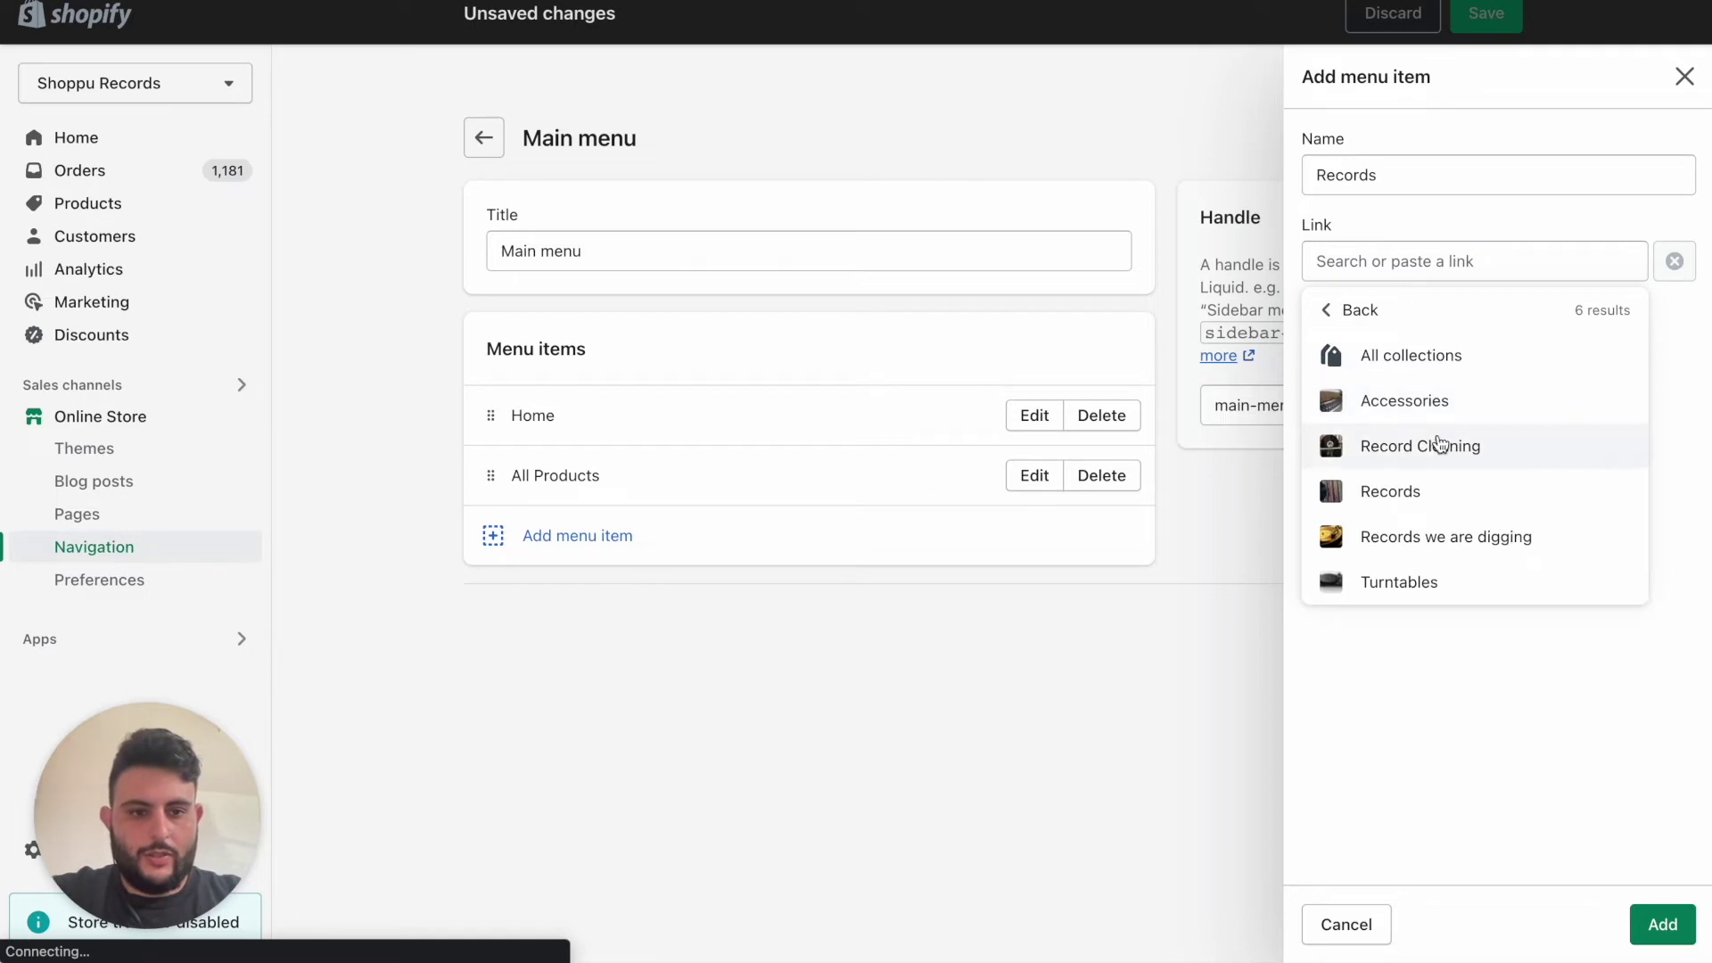
click(1427, 491)
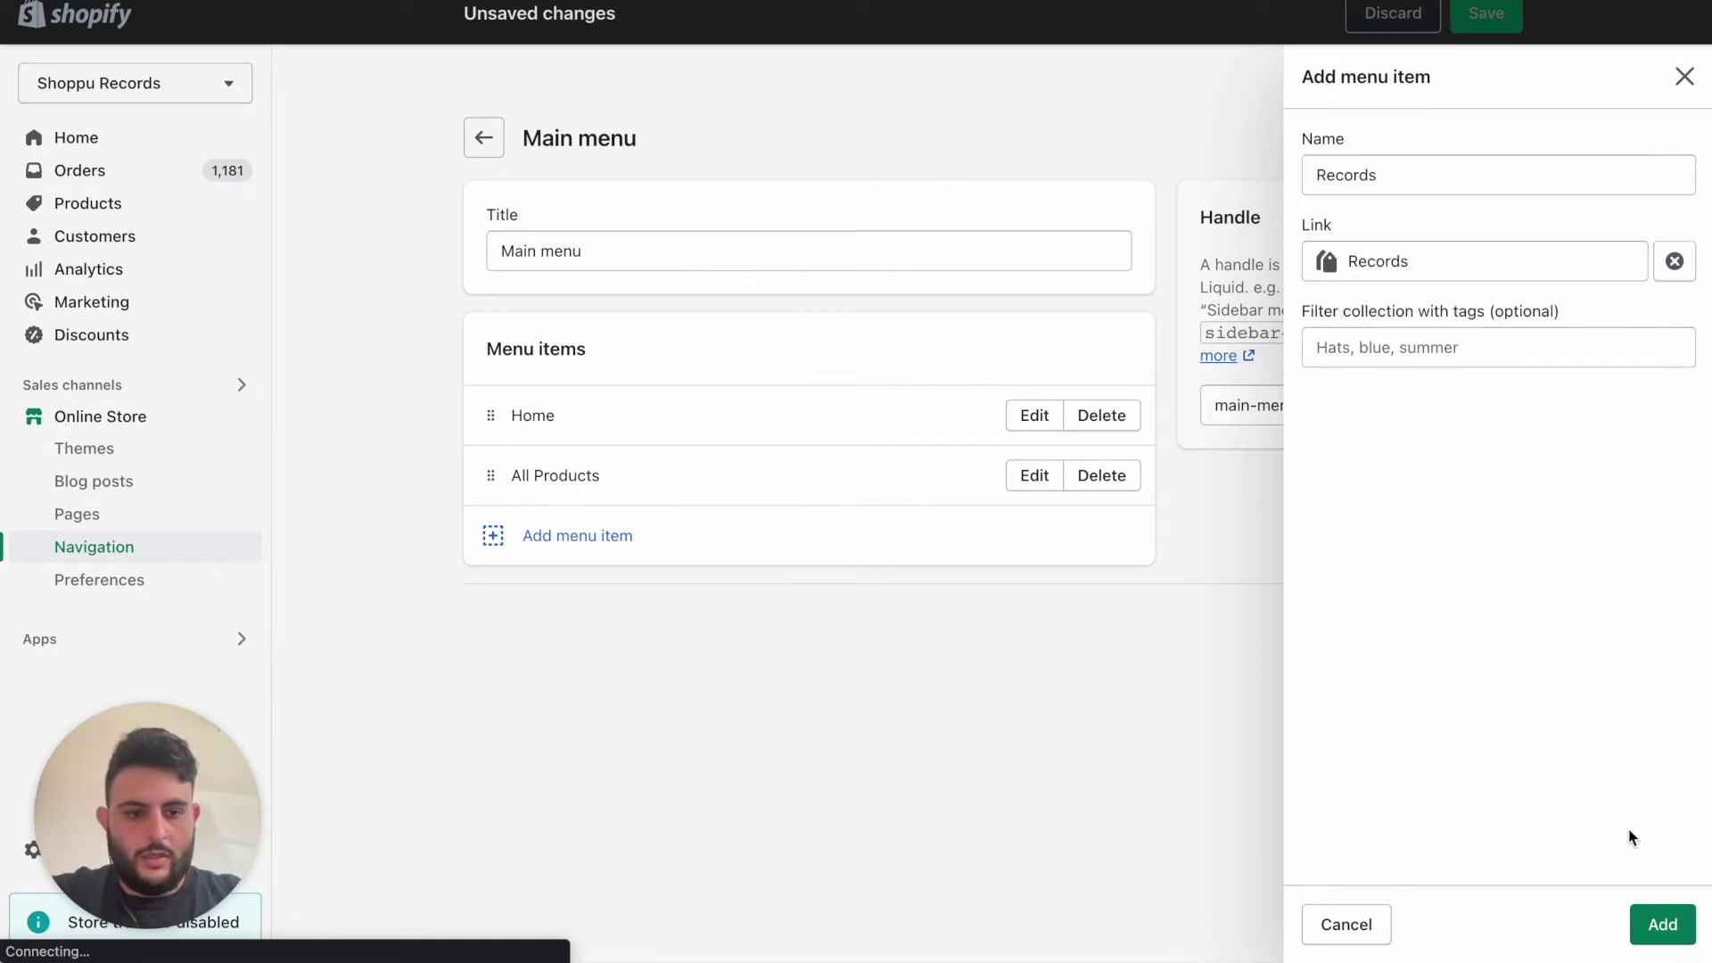
click(1663, 924)
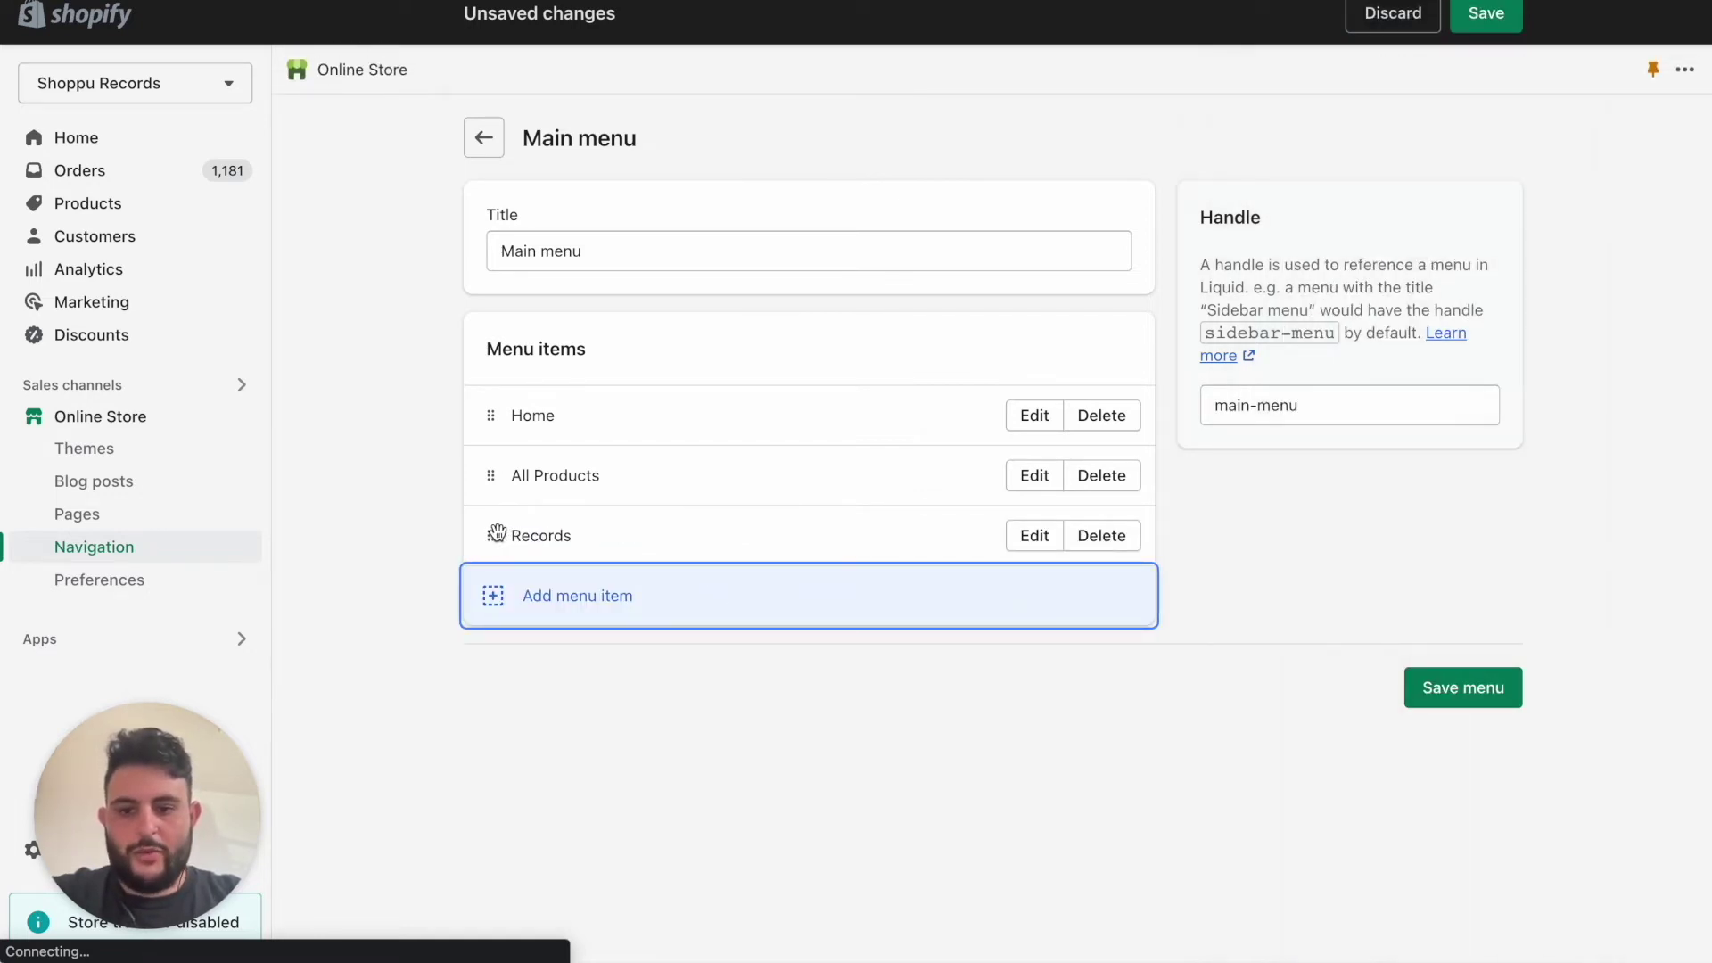
drag(497, 533, 535, 541)
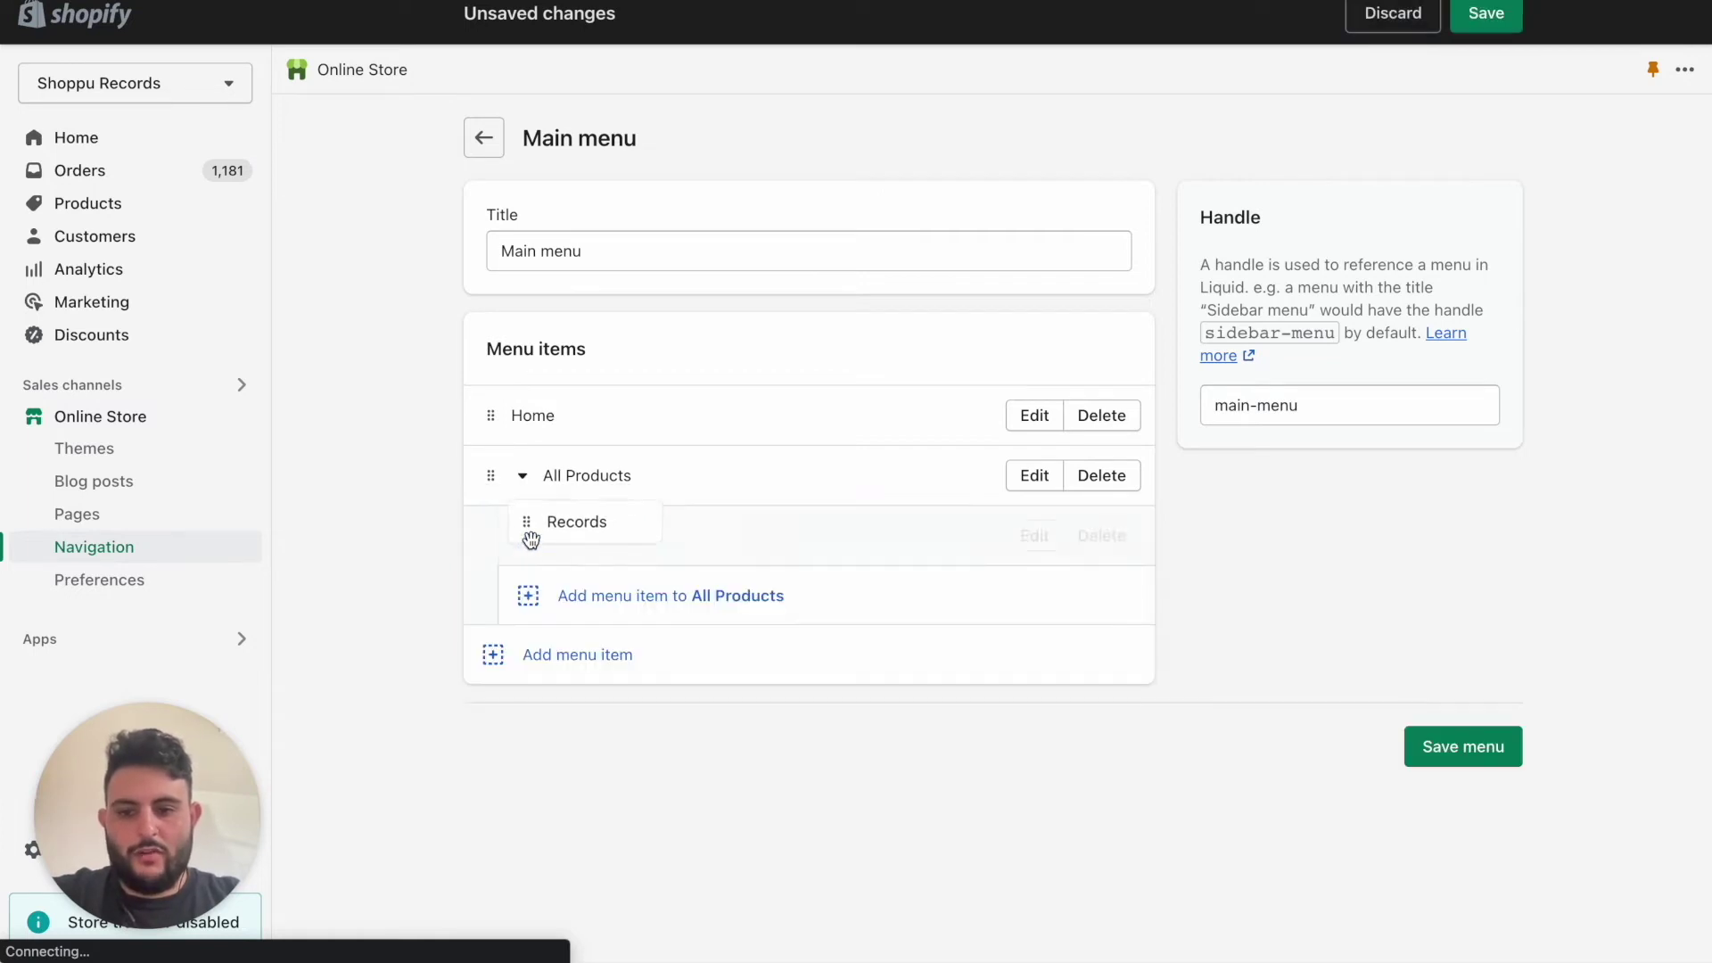
Add an Accessories item, linked to the Accessories collection, under All Products
click(595, 599)
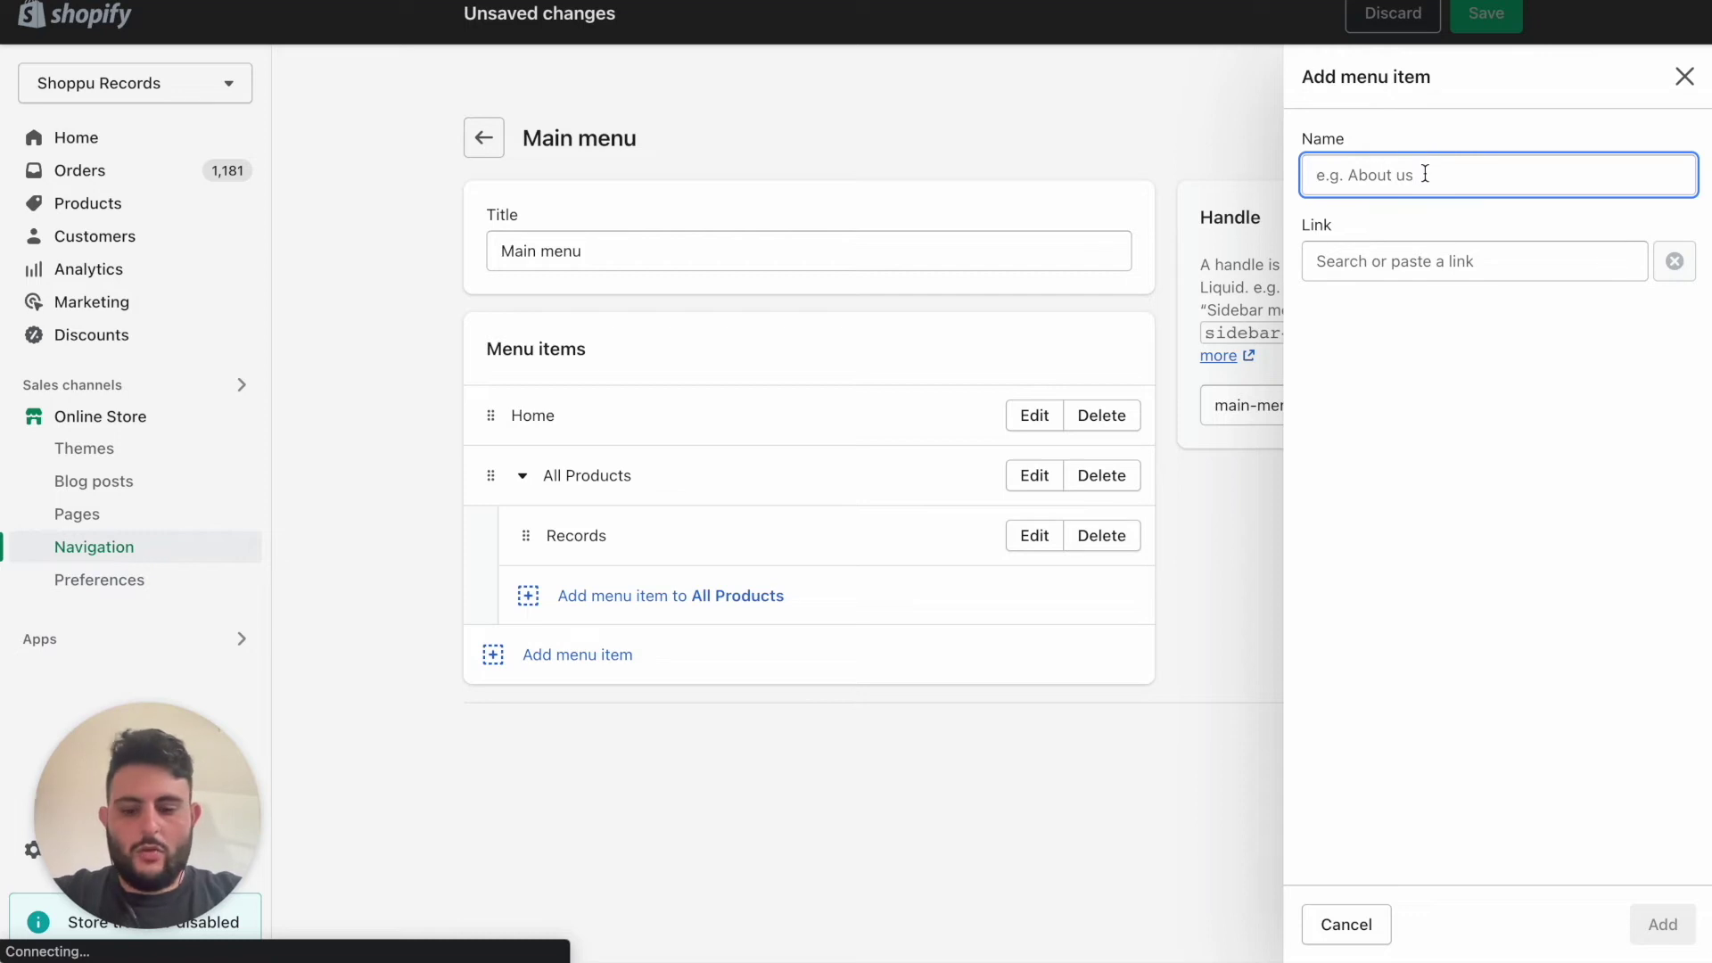
click(1430, 254)
click(1407, 445)
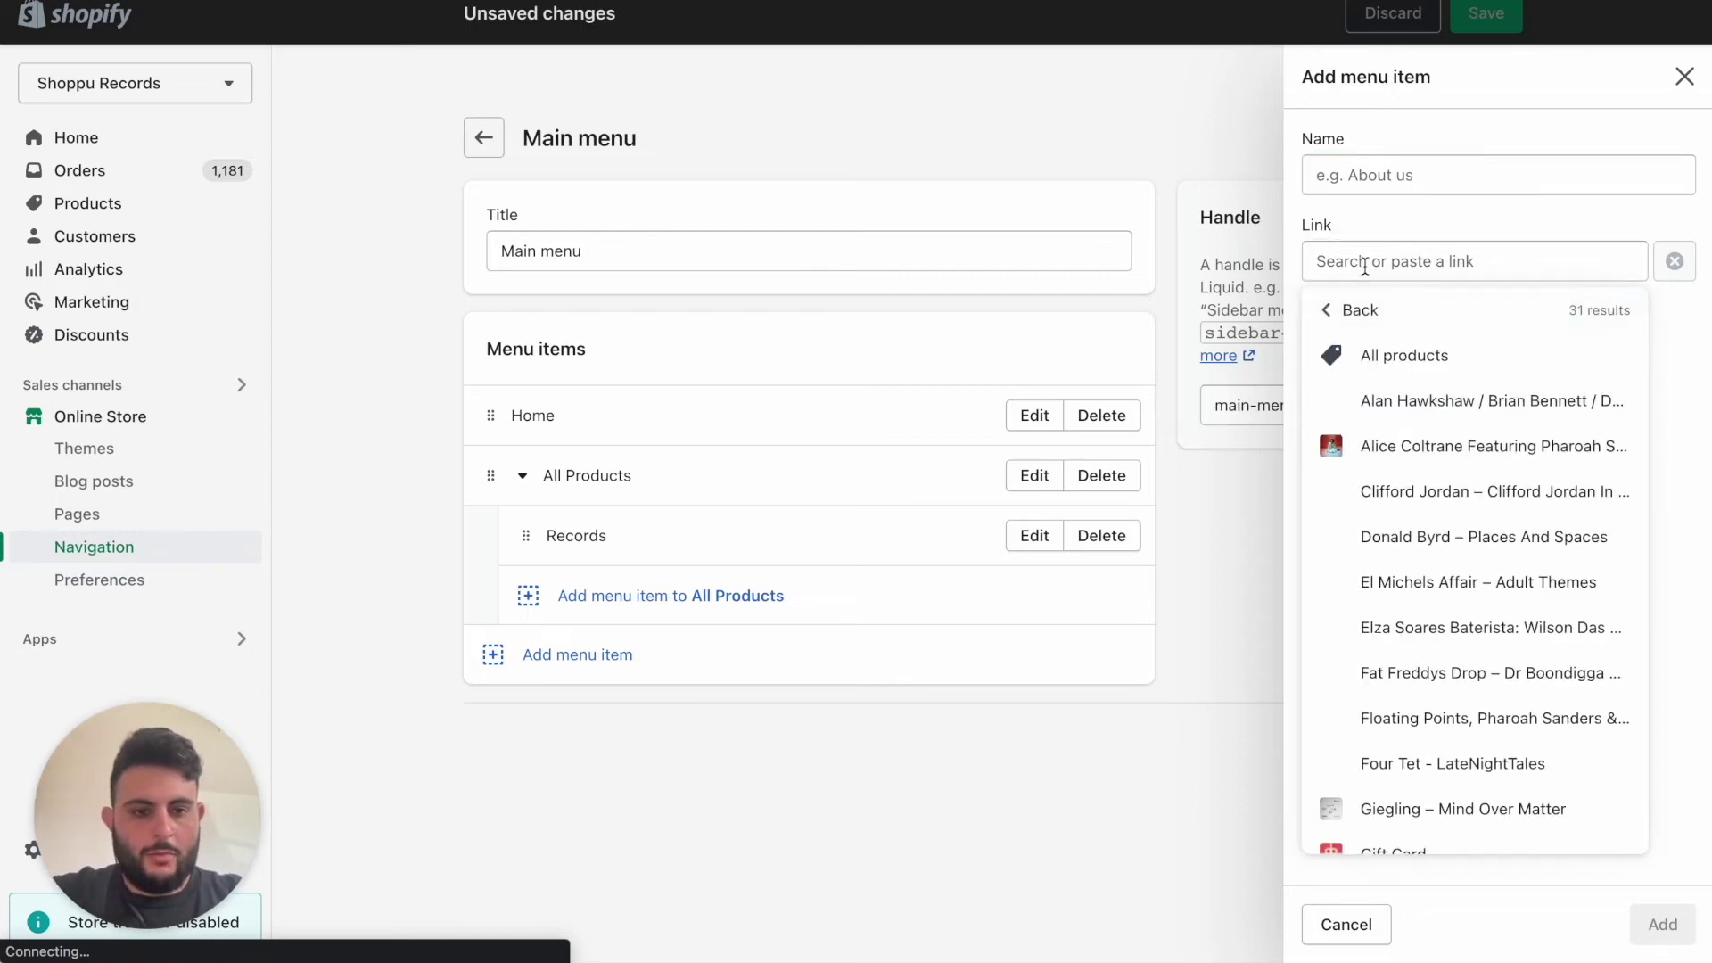
click(1343, 306)
click(1405, 410)
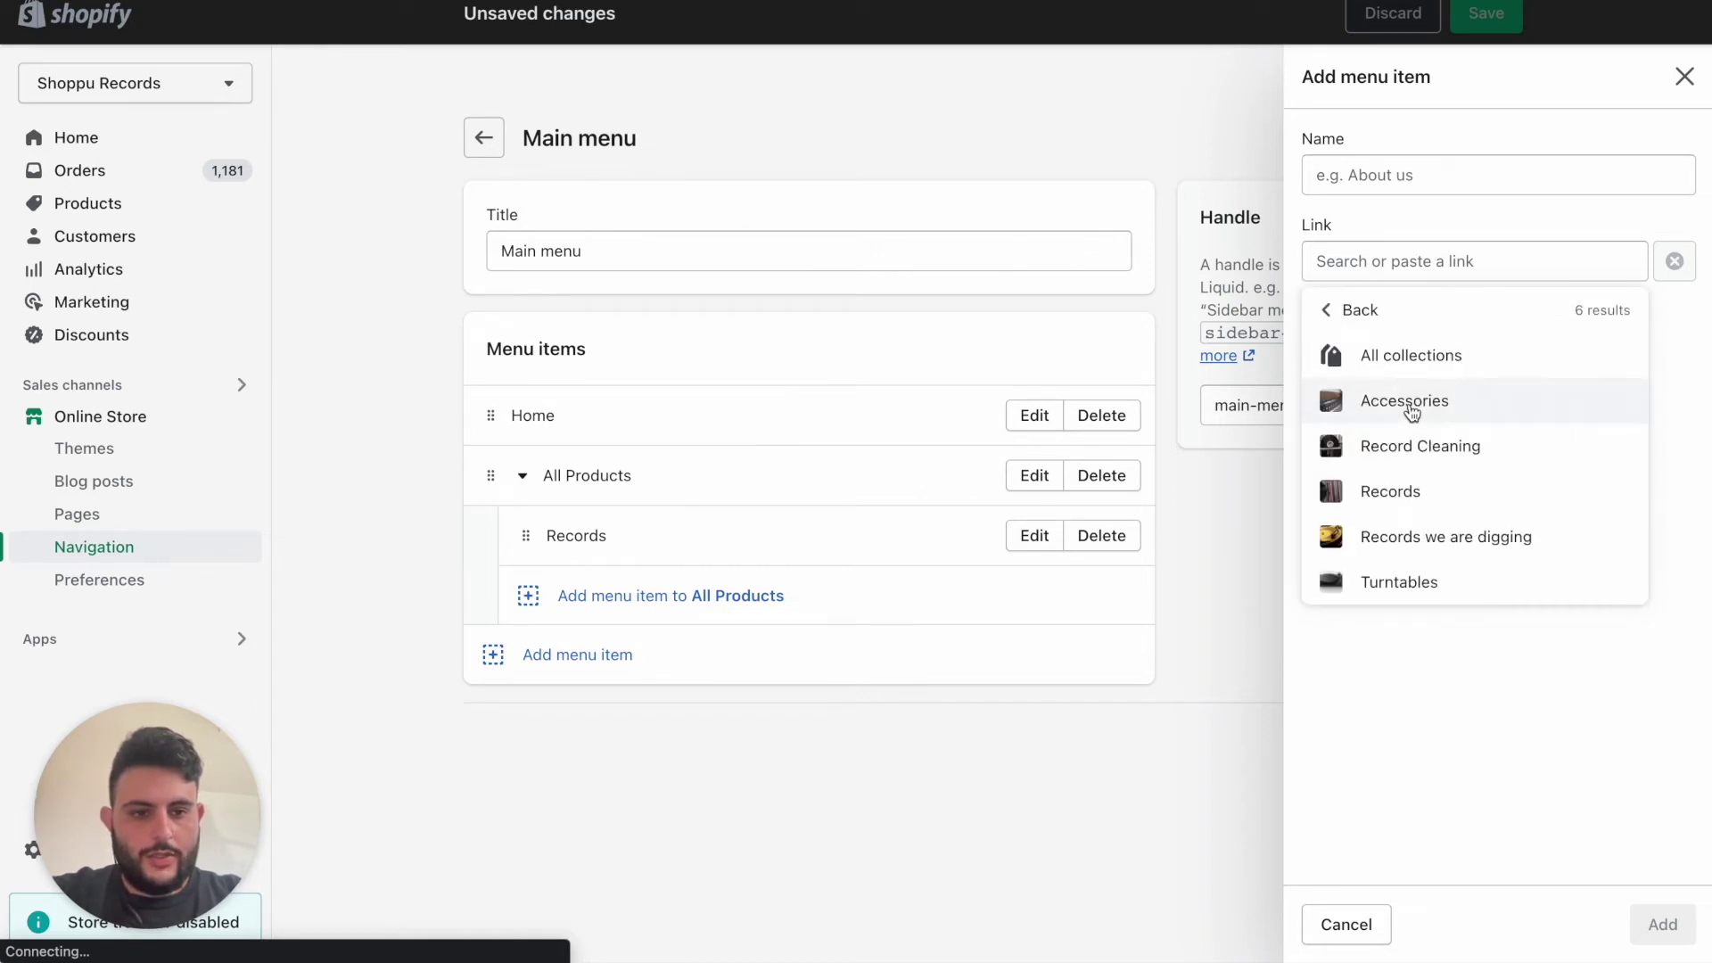
click(1407, 403)
click(1404, 344)
text(Accessories)
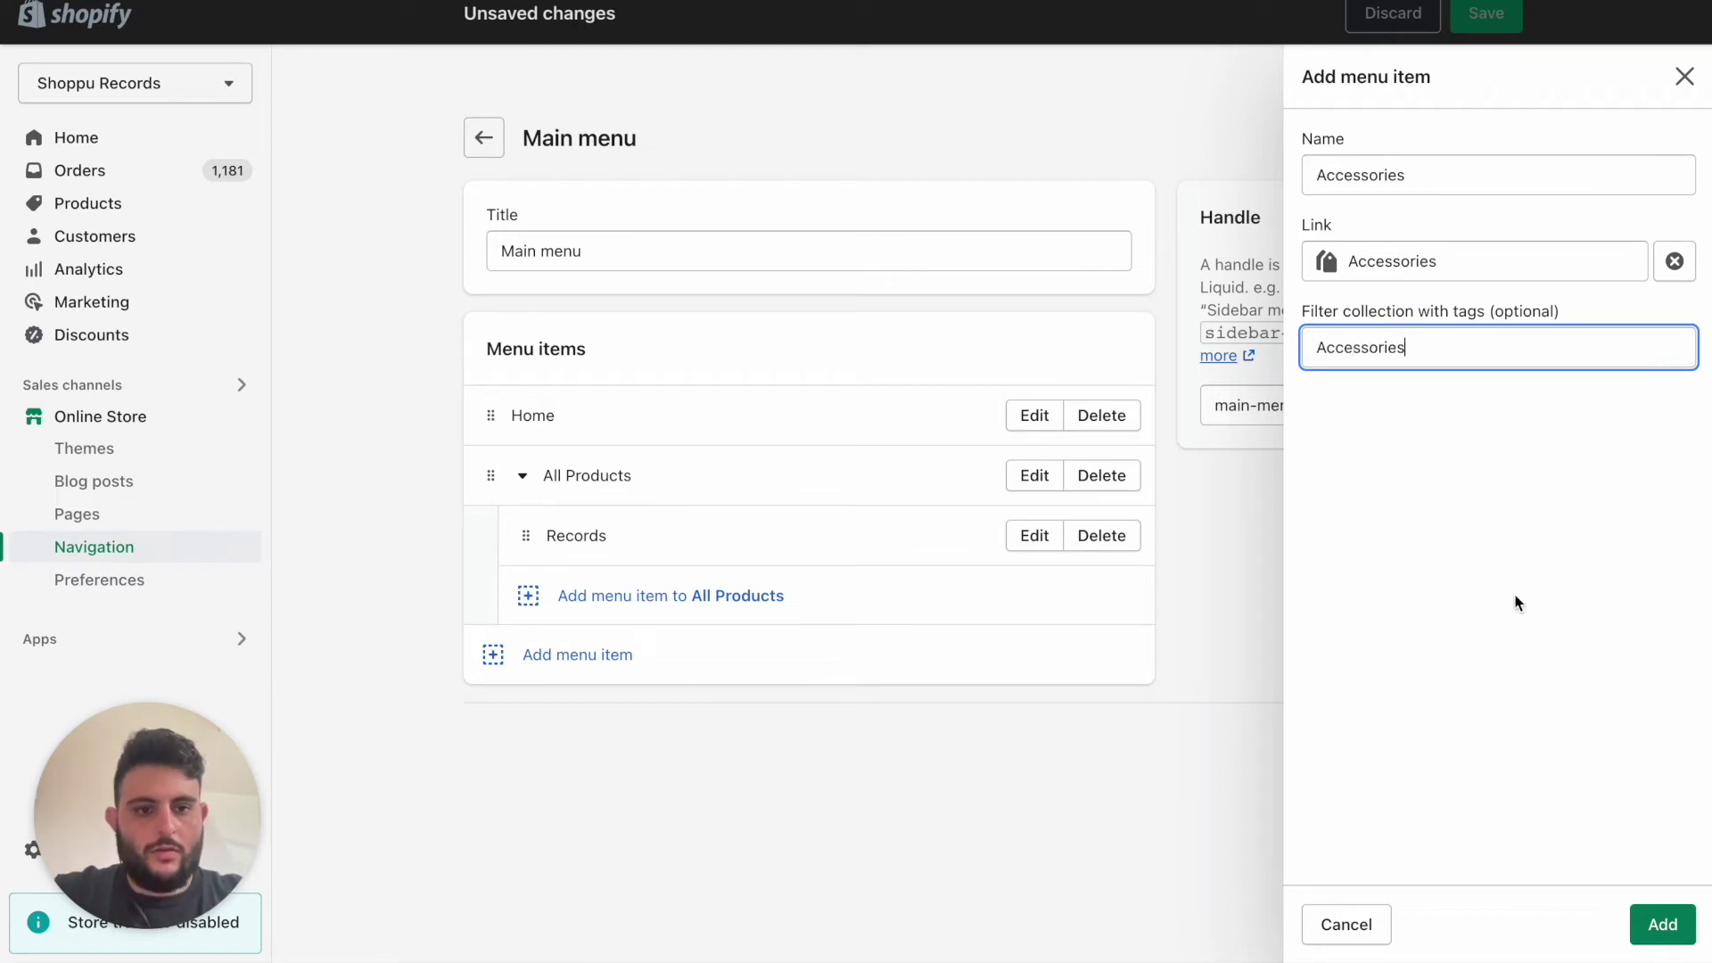
click(1675, 941)
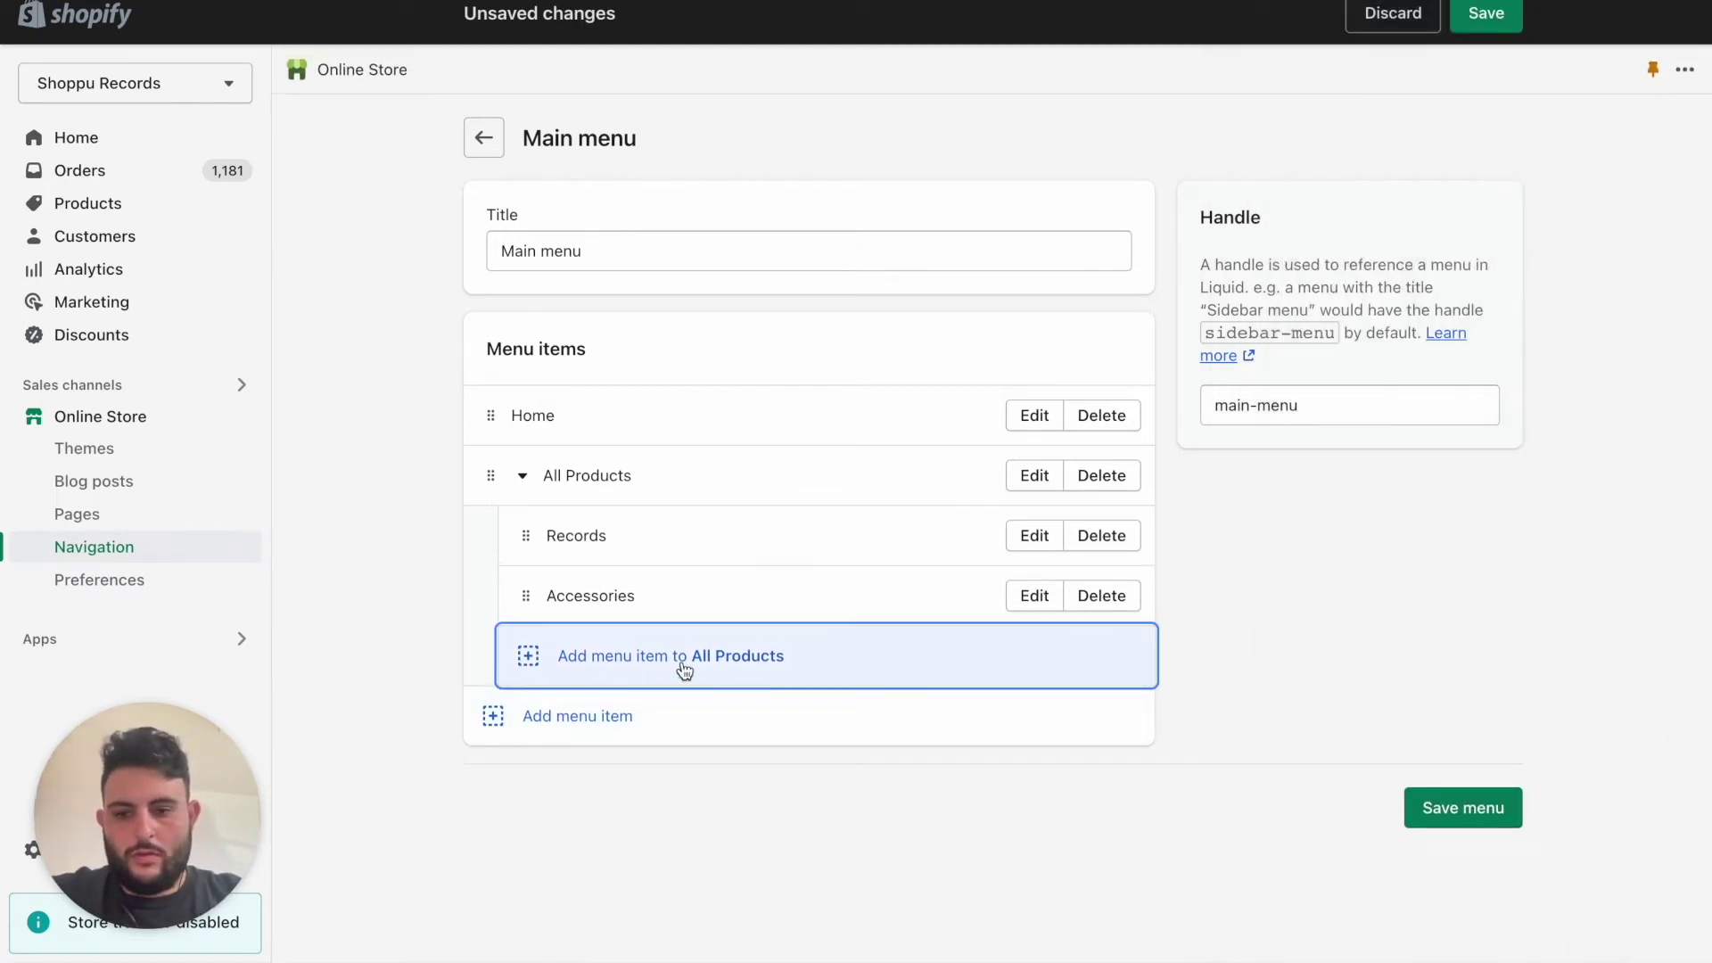
Add a Record Cleaning item, linked to the Record Cleaning collection, under All Products
click(683, 664)
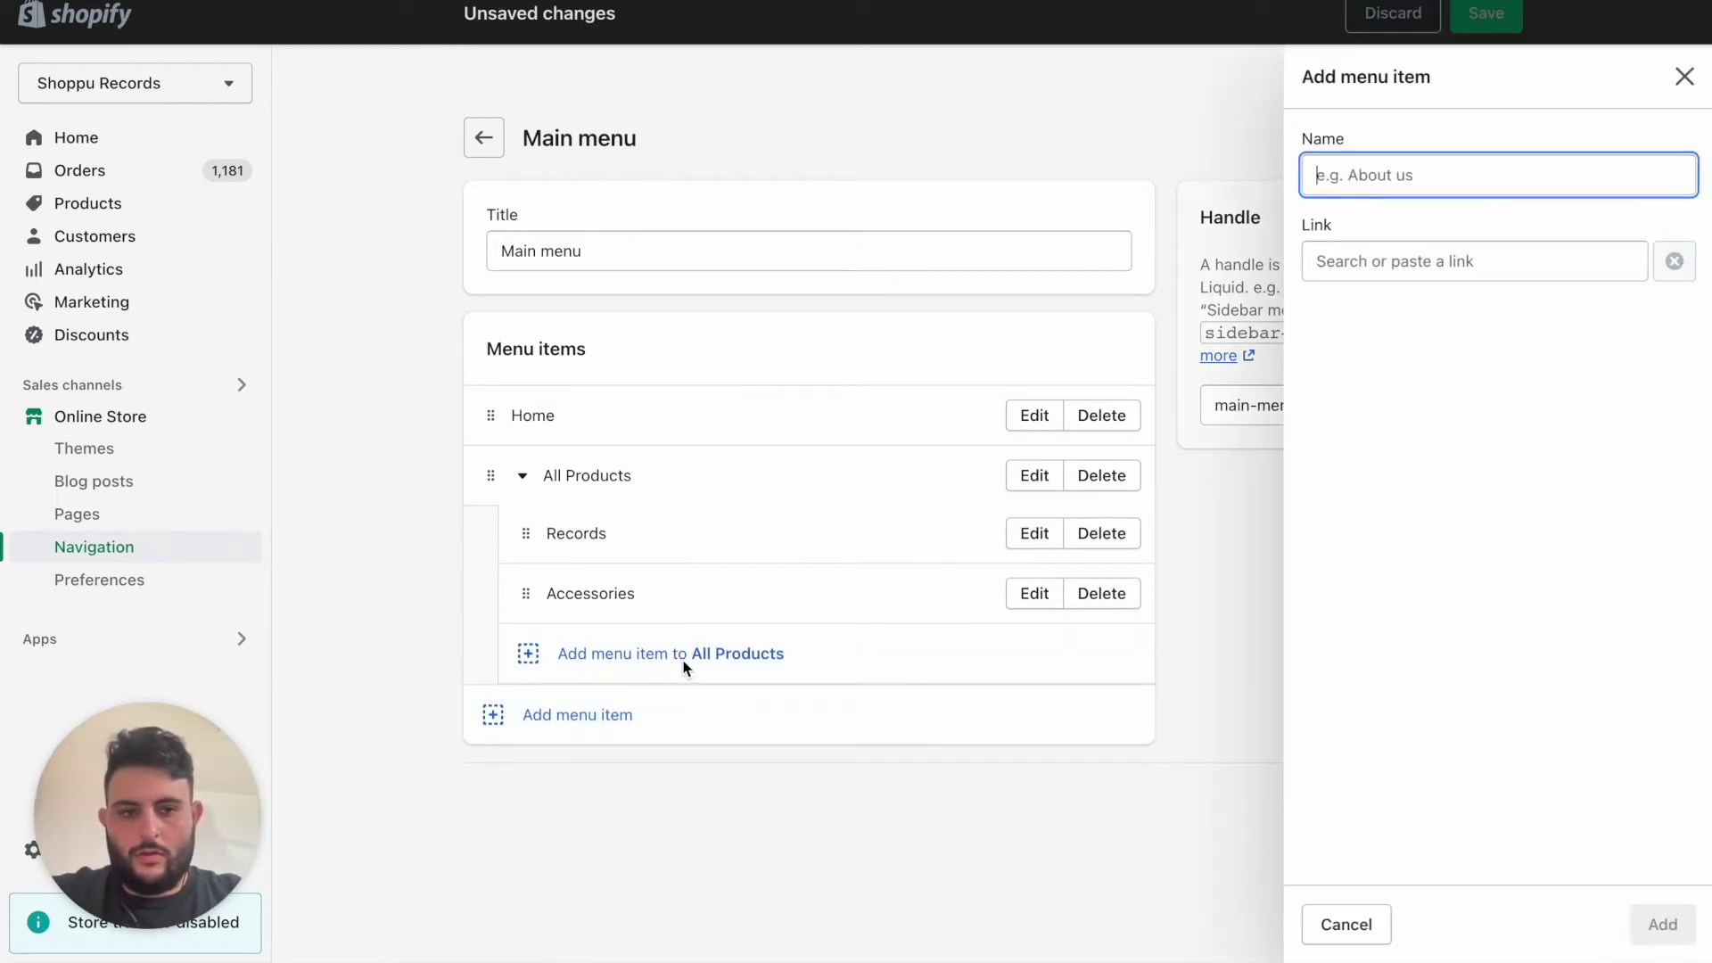
click(1416, 259)
click(1379, 401)
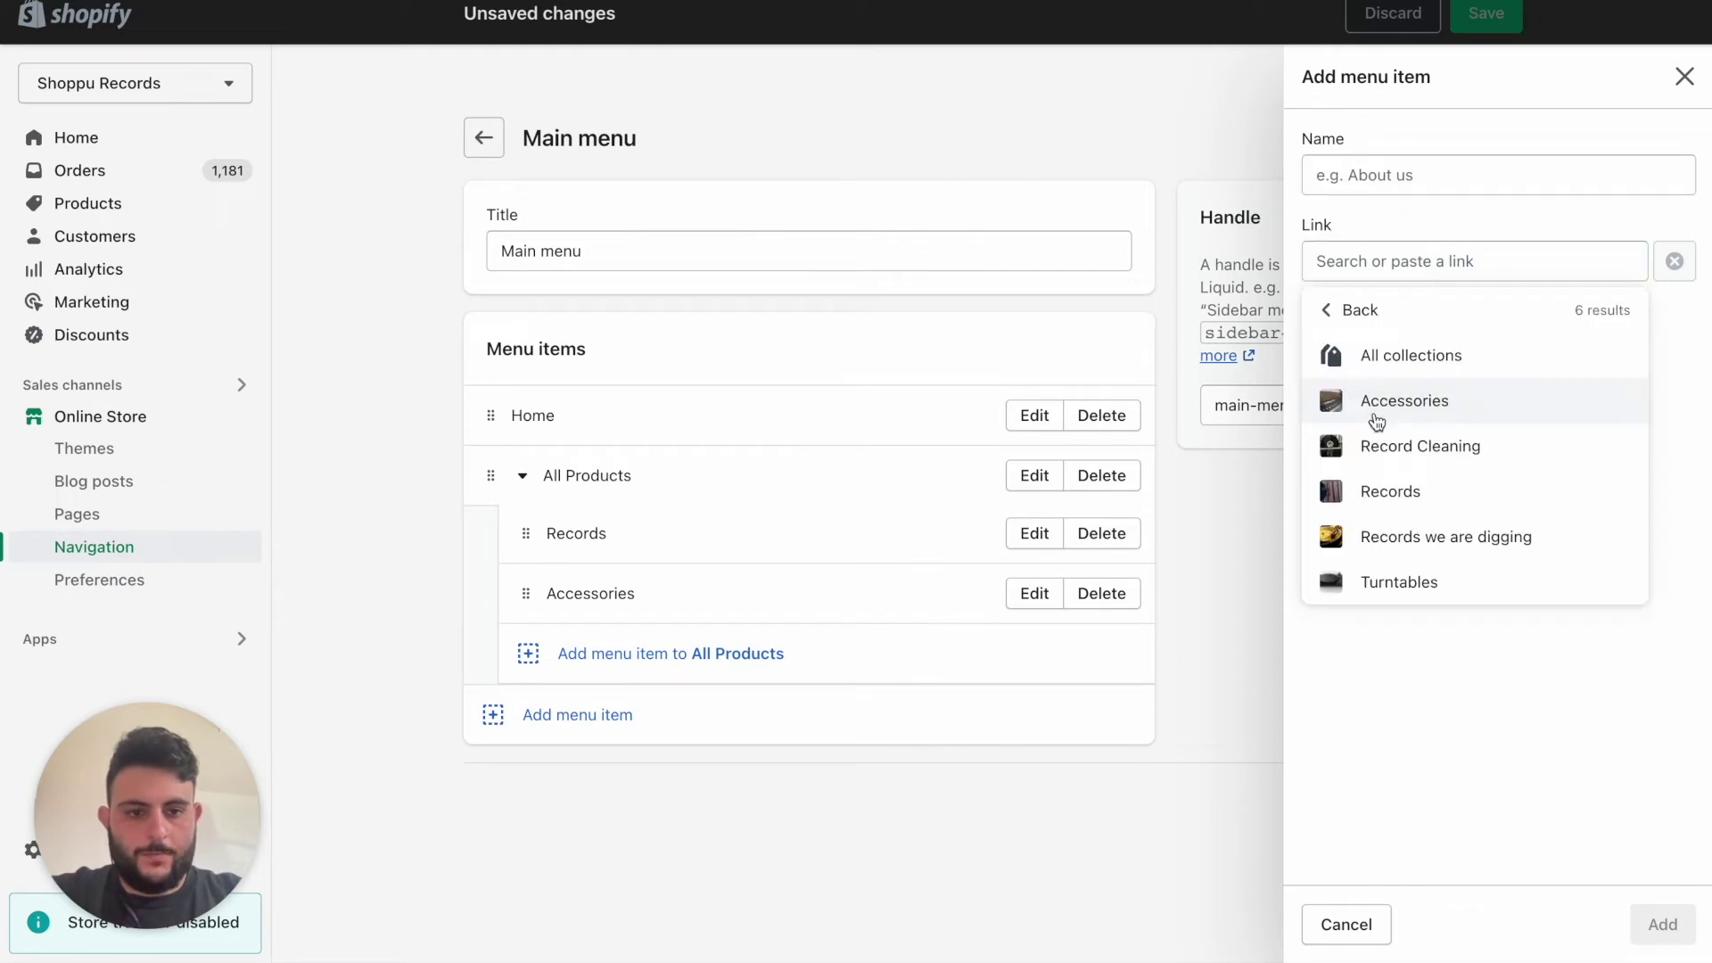
click(1393, 449)
click(1397, 349)
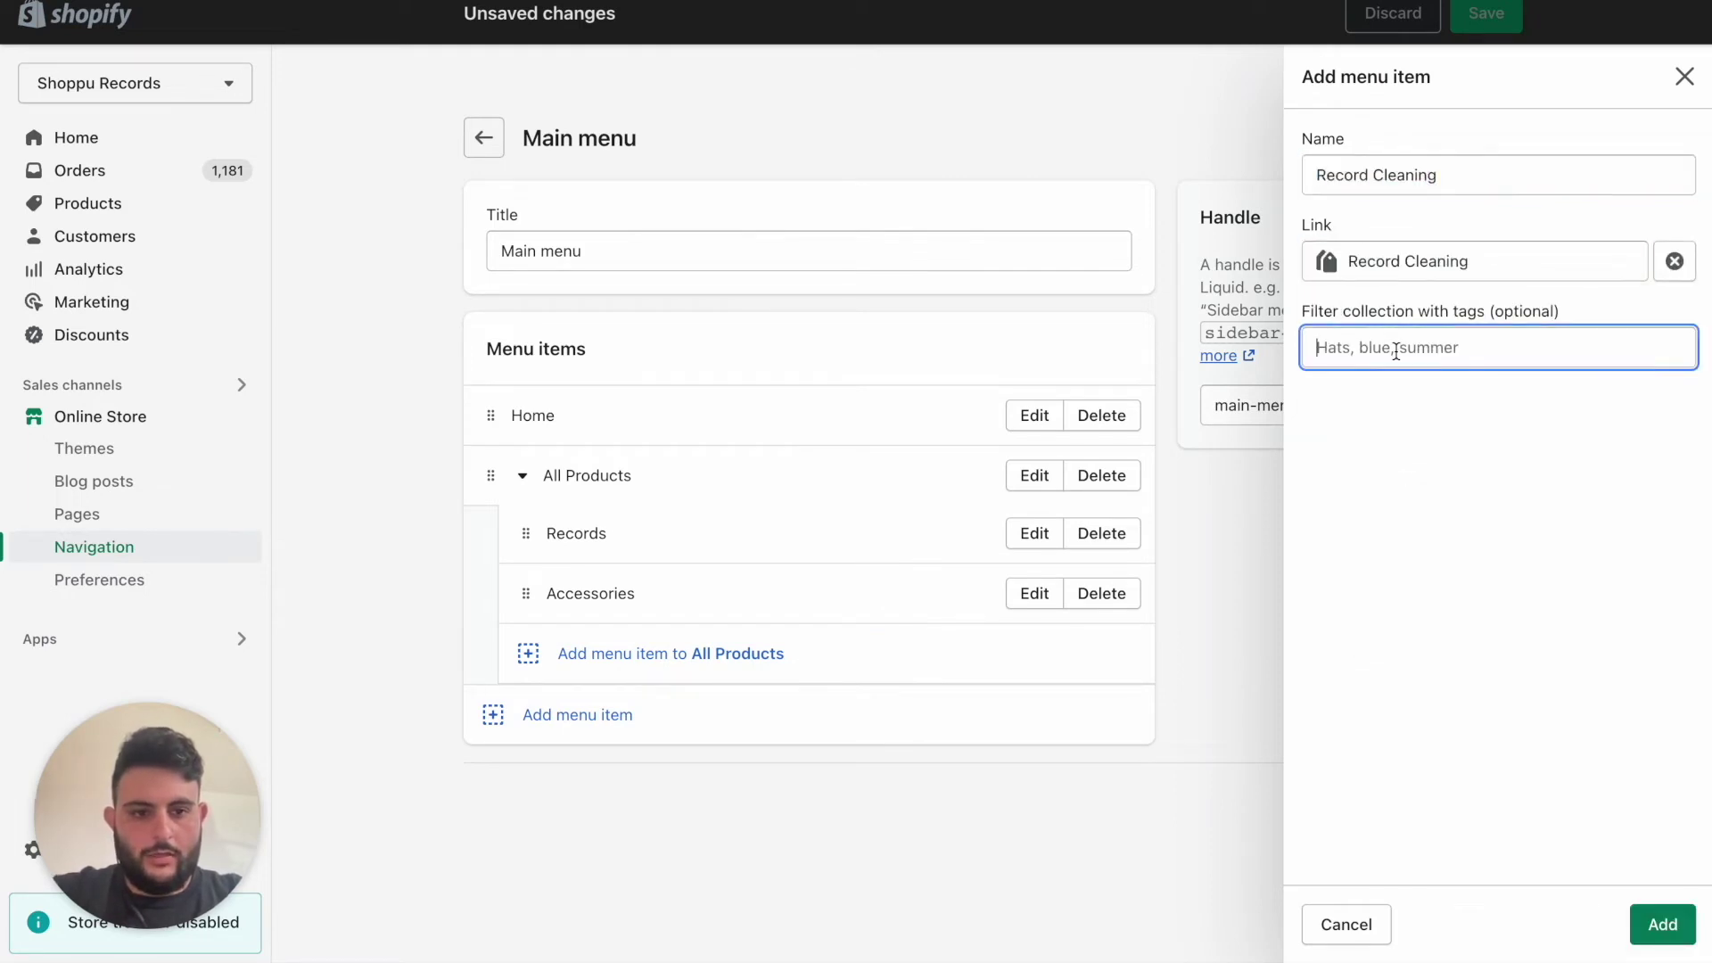
text(Record Cleaning)
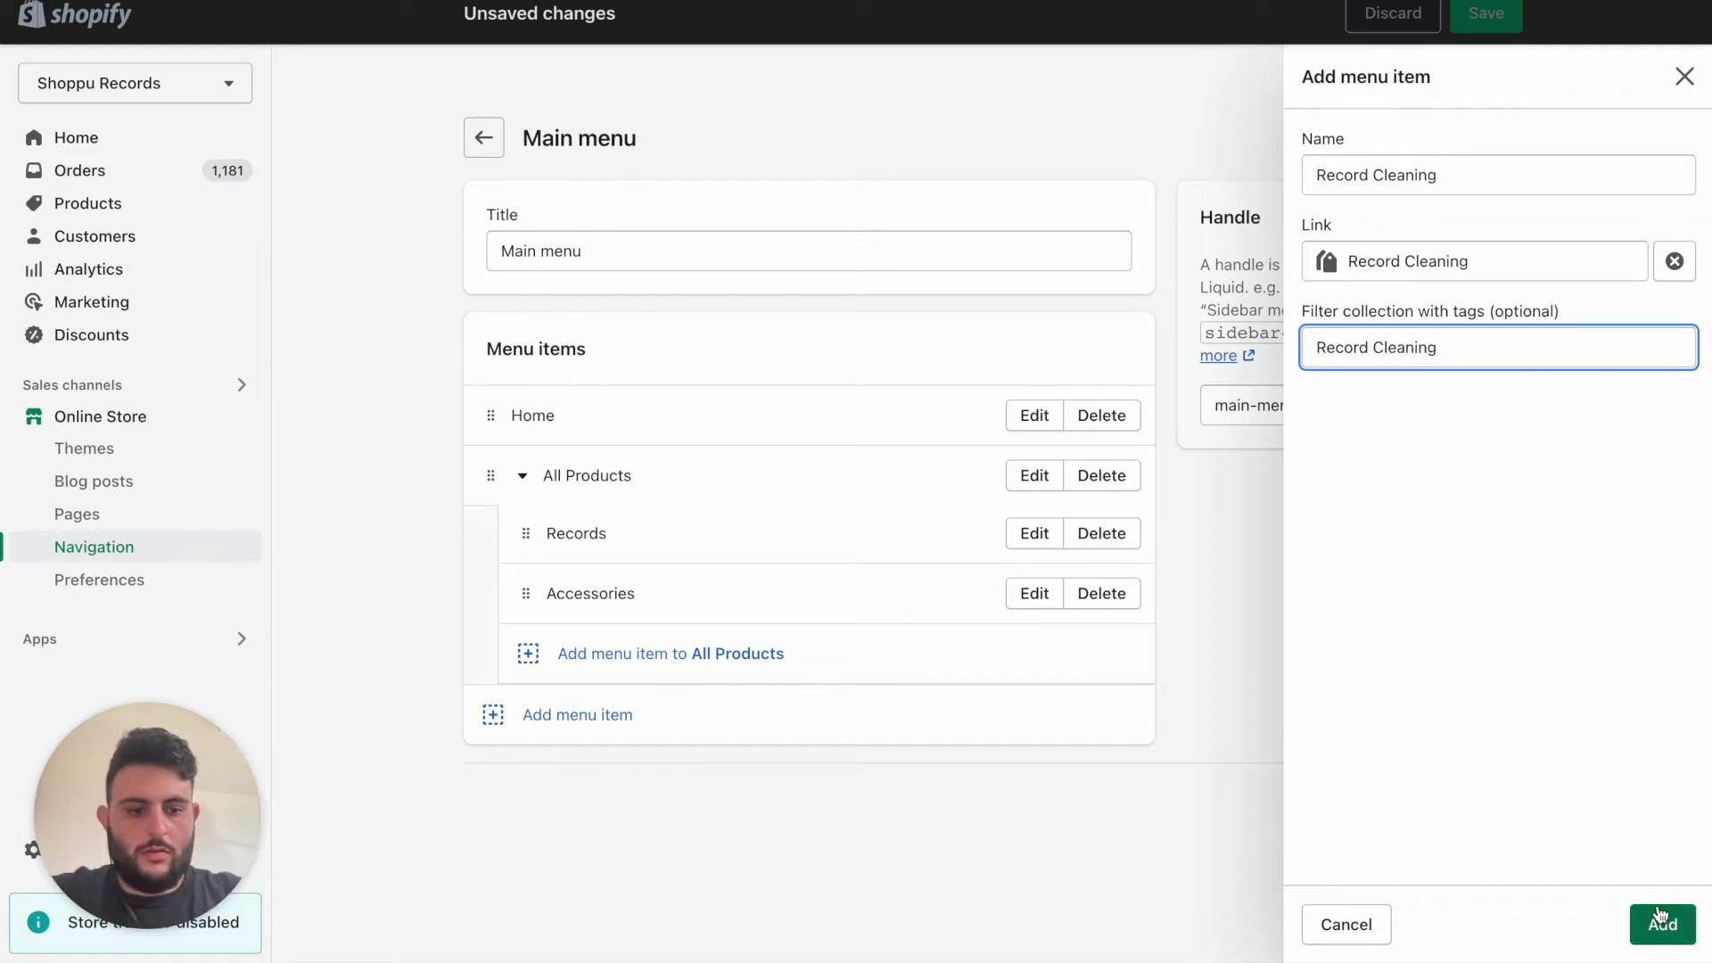
click(1662, 924)
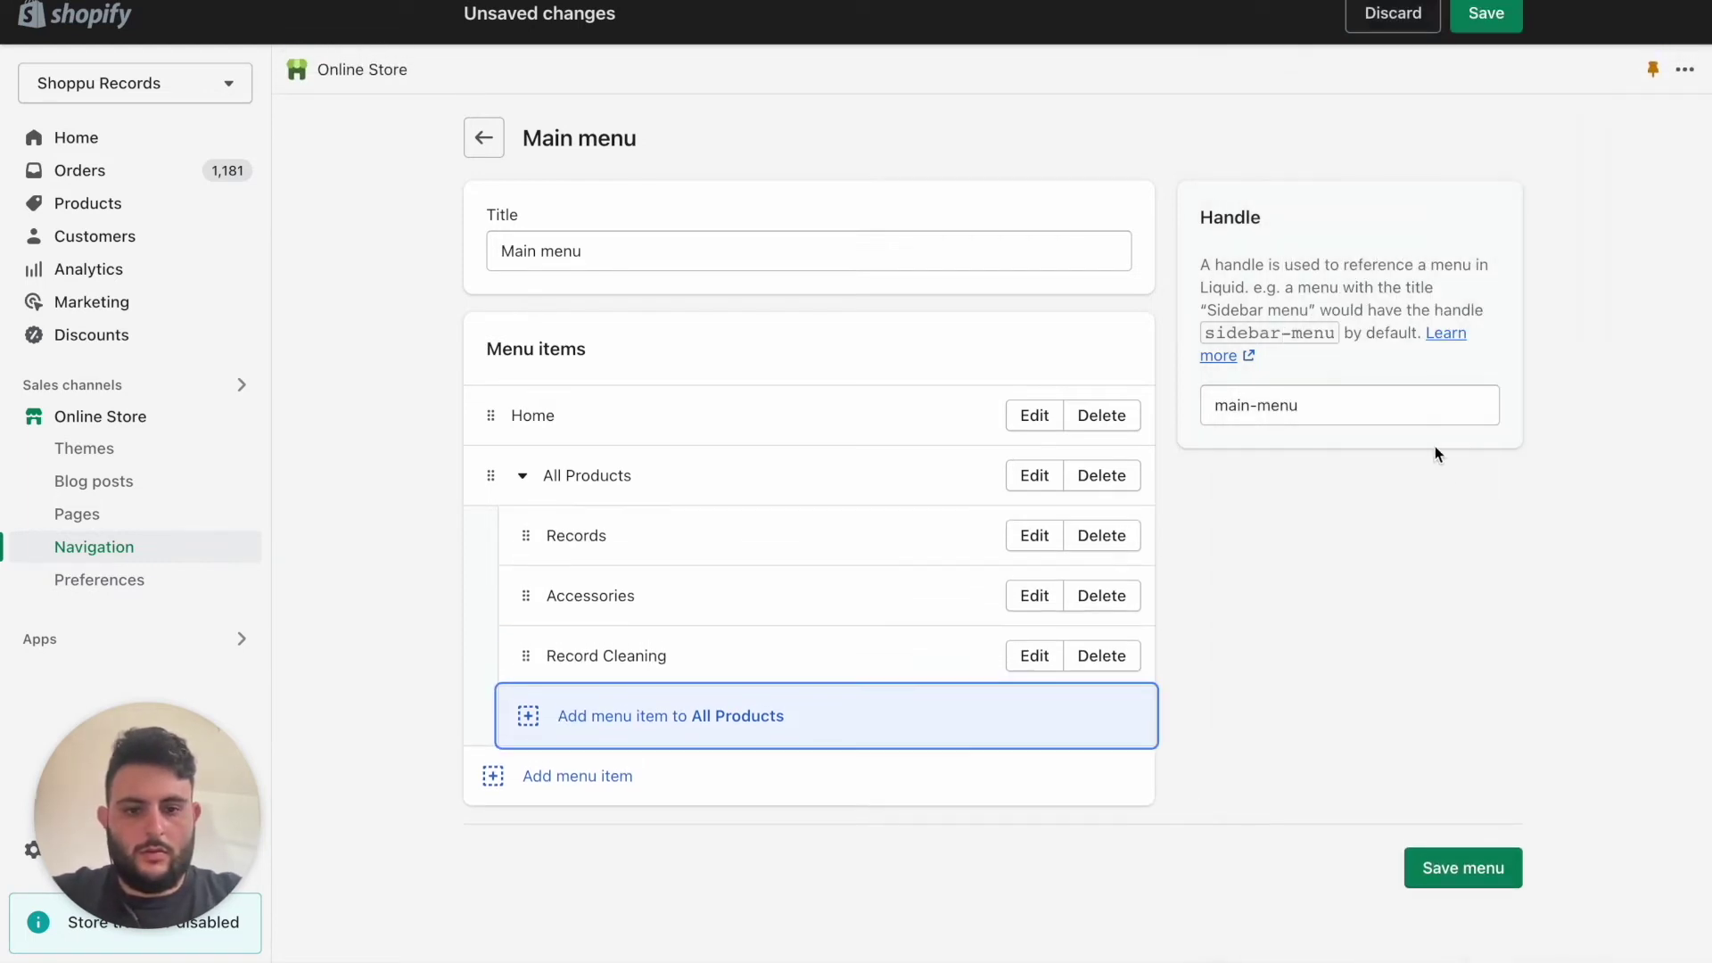
Add a Turntables item, linked to the Turntables collection, under All Products
click(692, 725)
click(1380, 259)
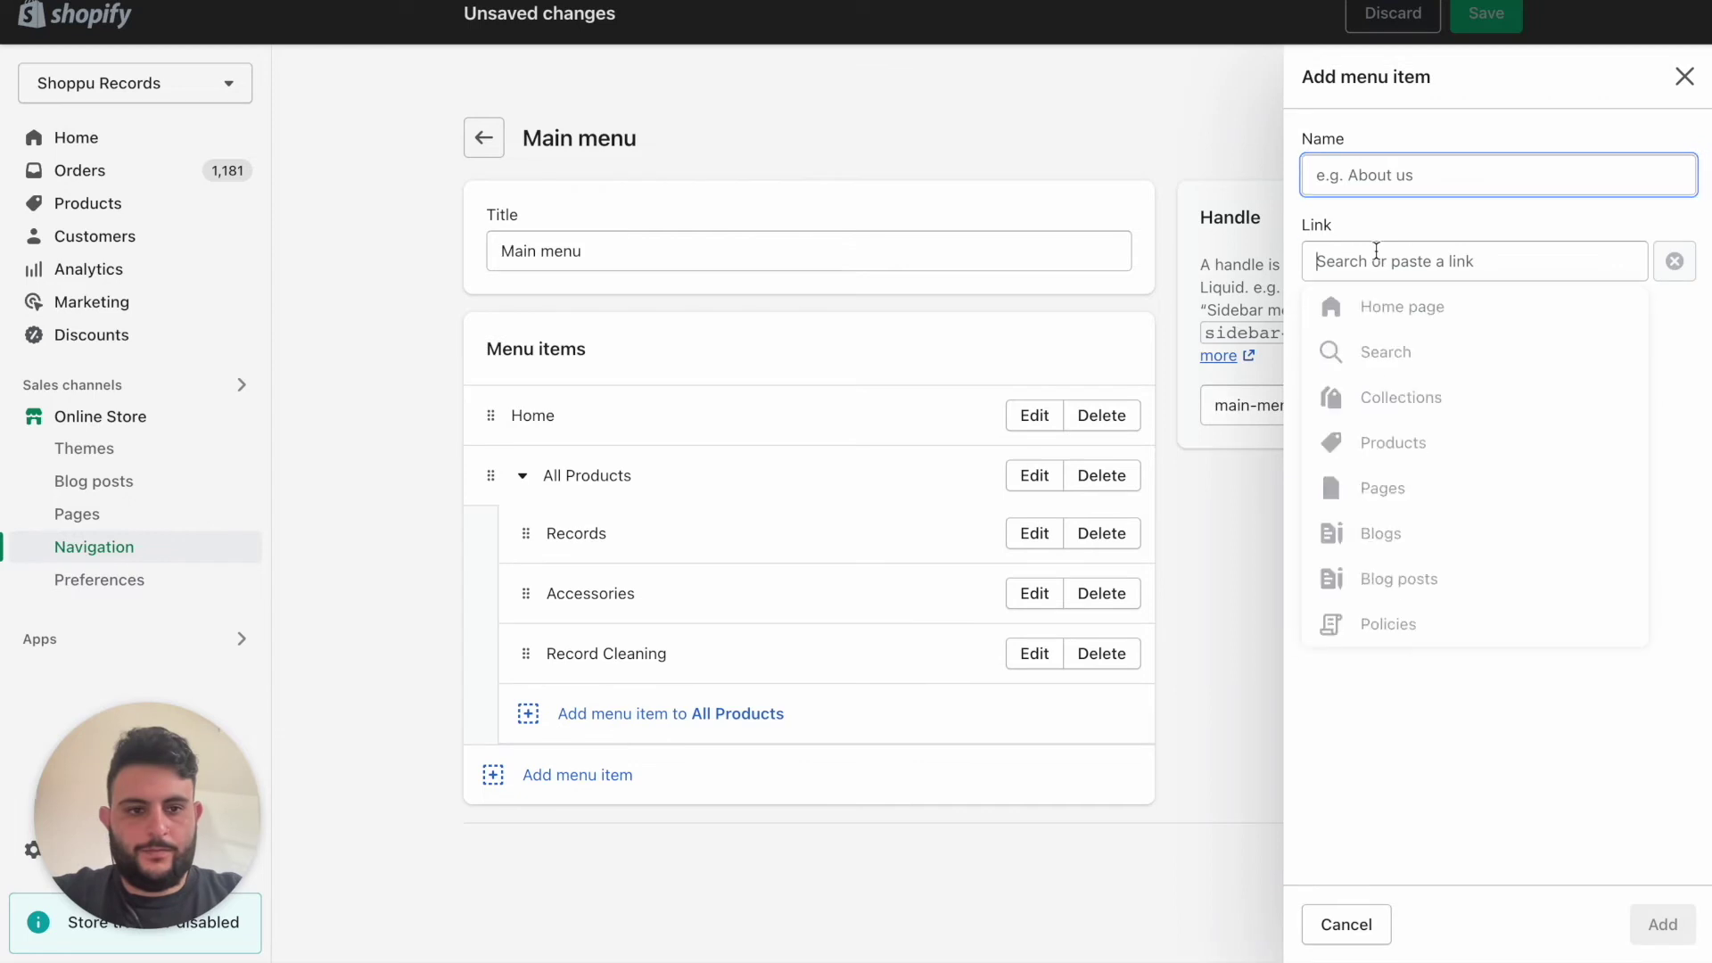
click(1424, 412)
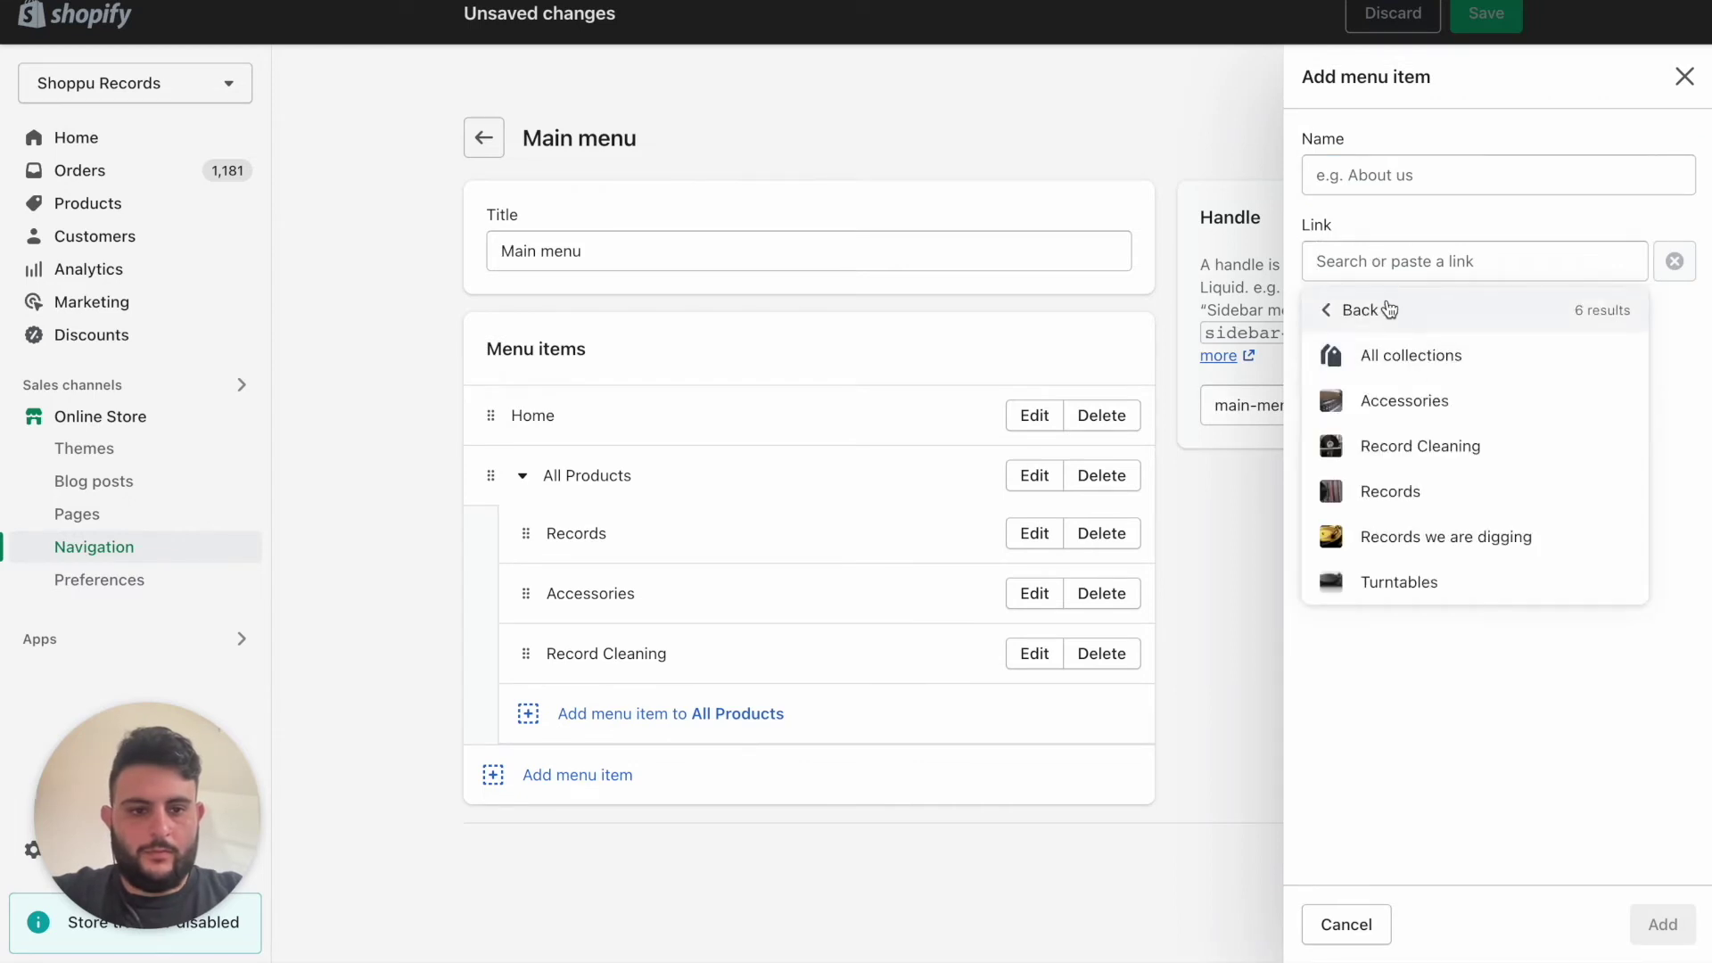
click(1403, 584)
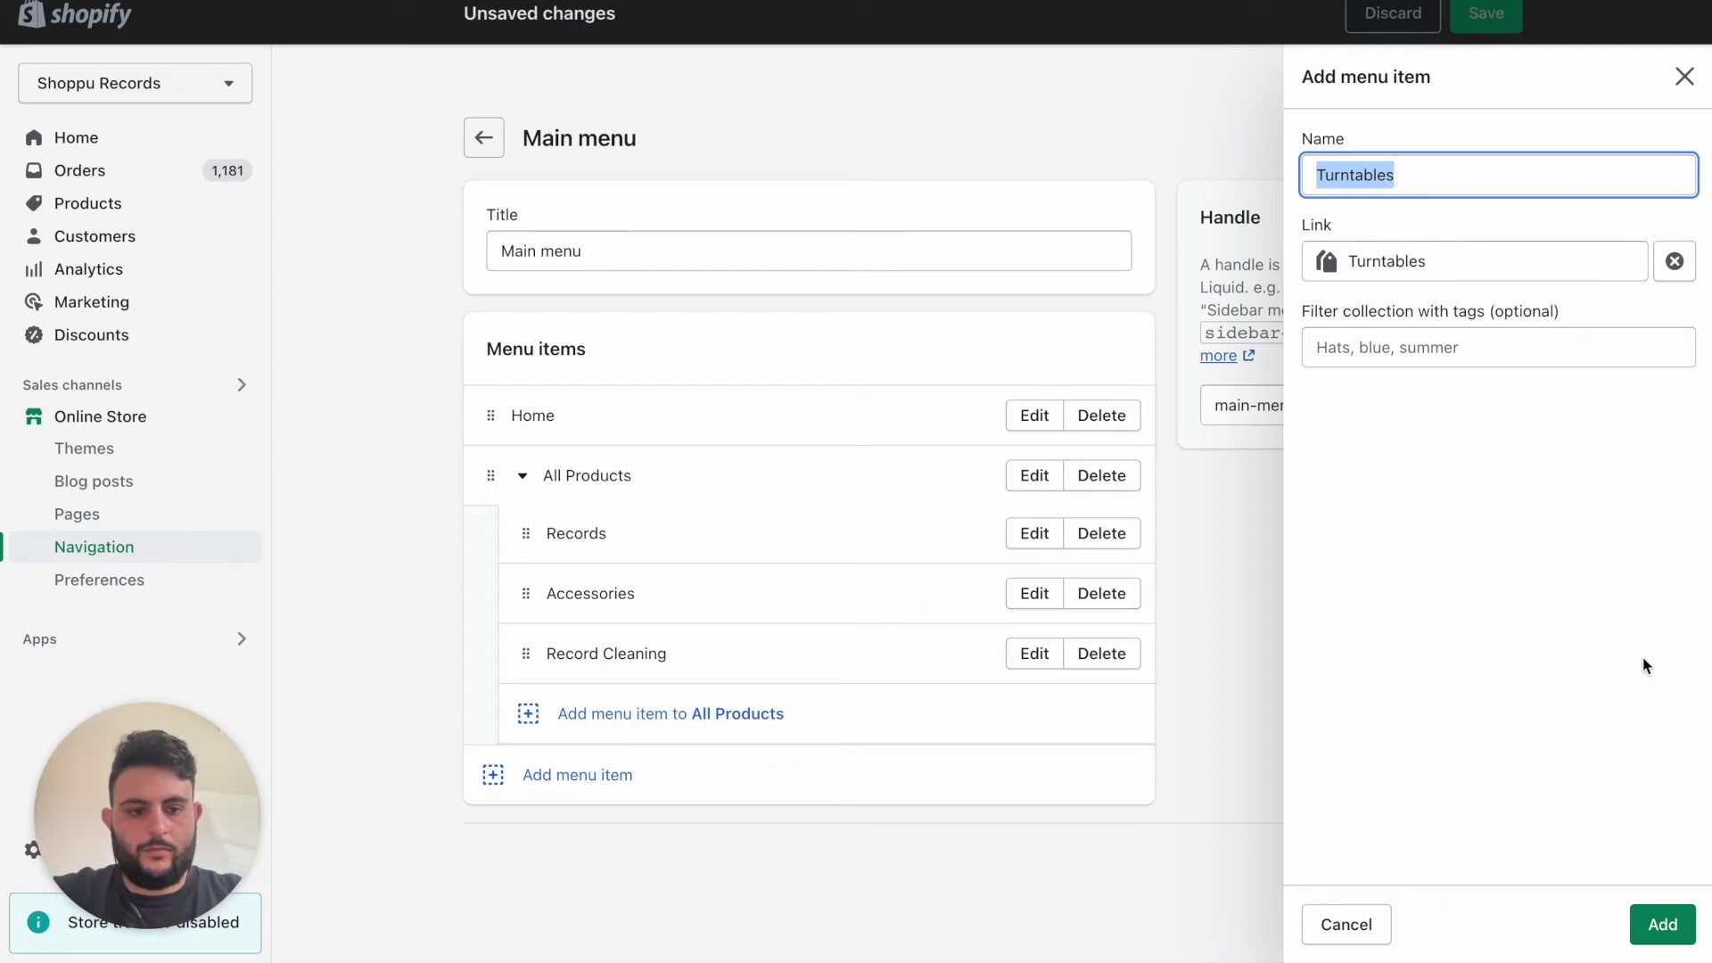
click(1662, 924)
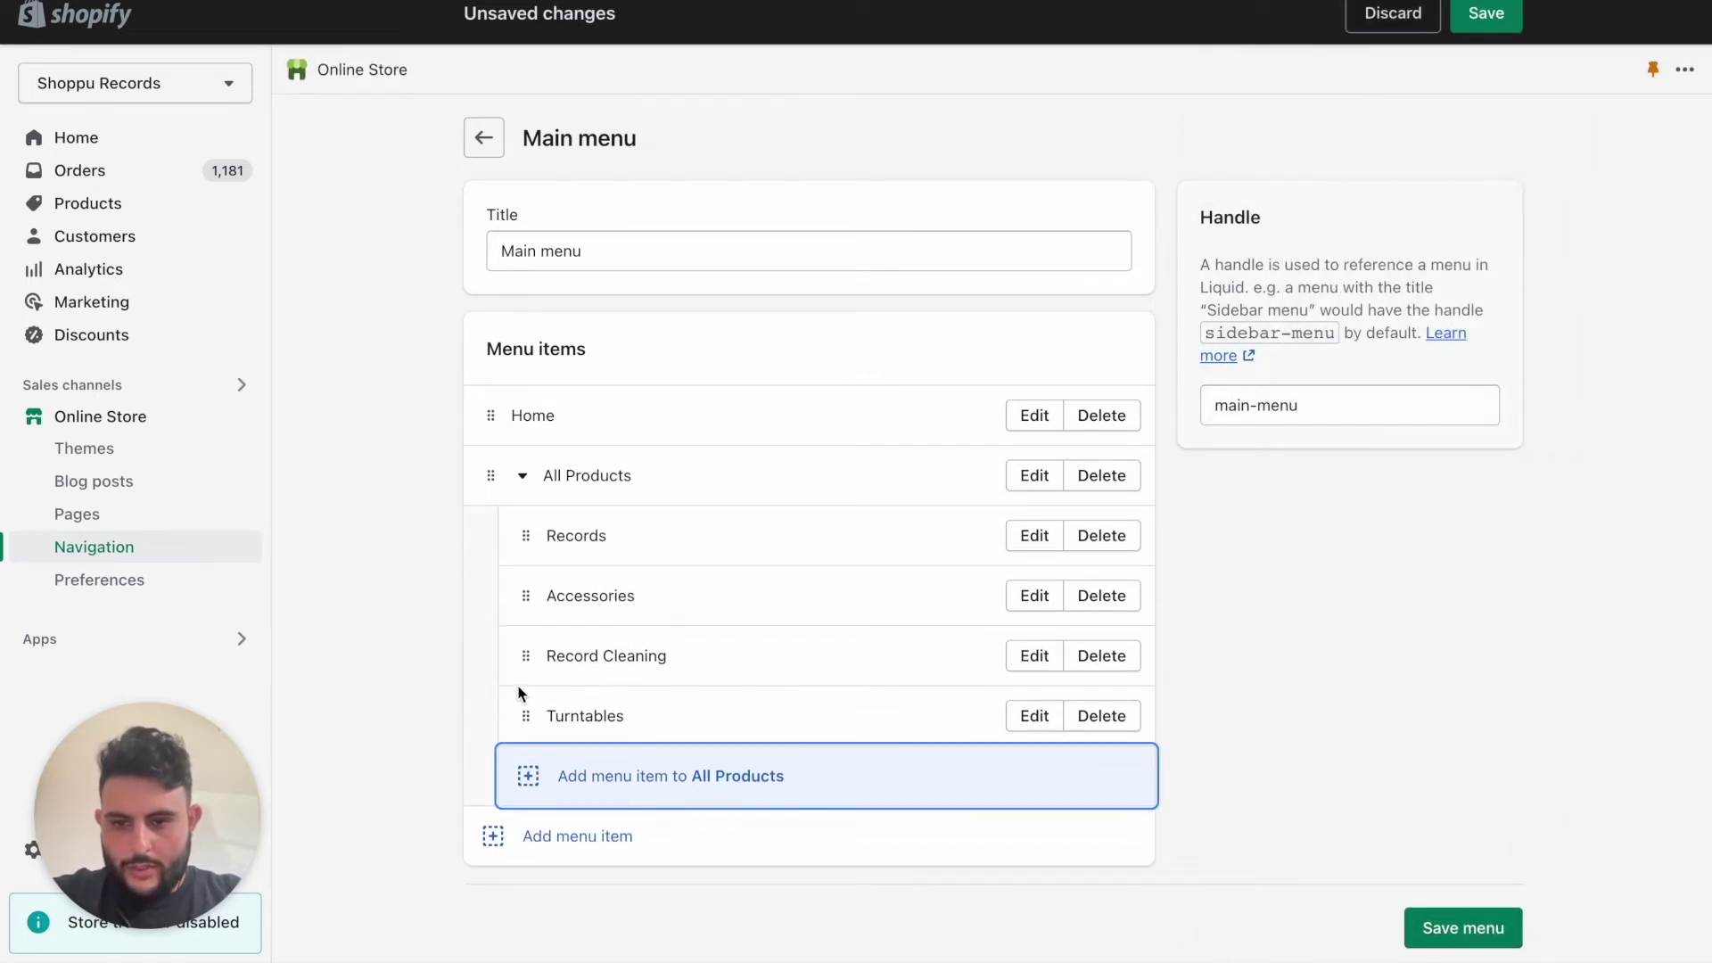
Move Turntables to second place under All Products and save the Main menu
drag(525, 719, 524, 602)
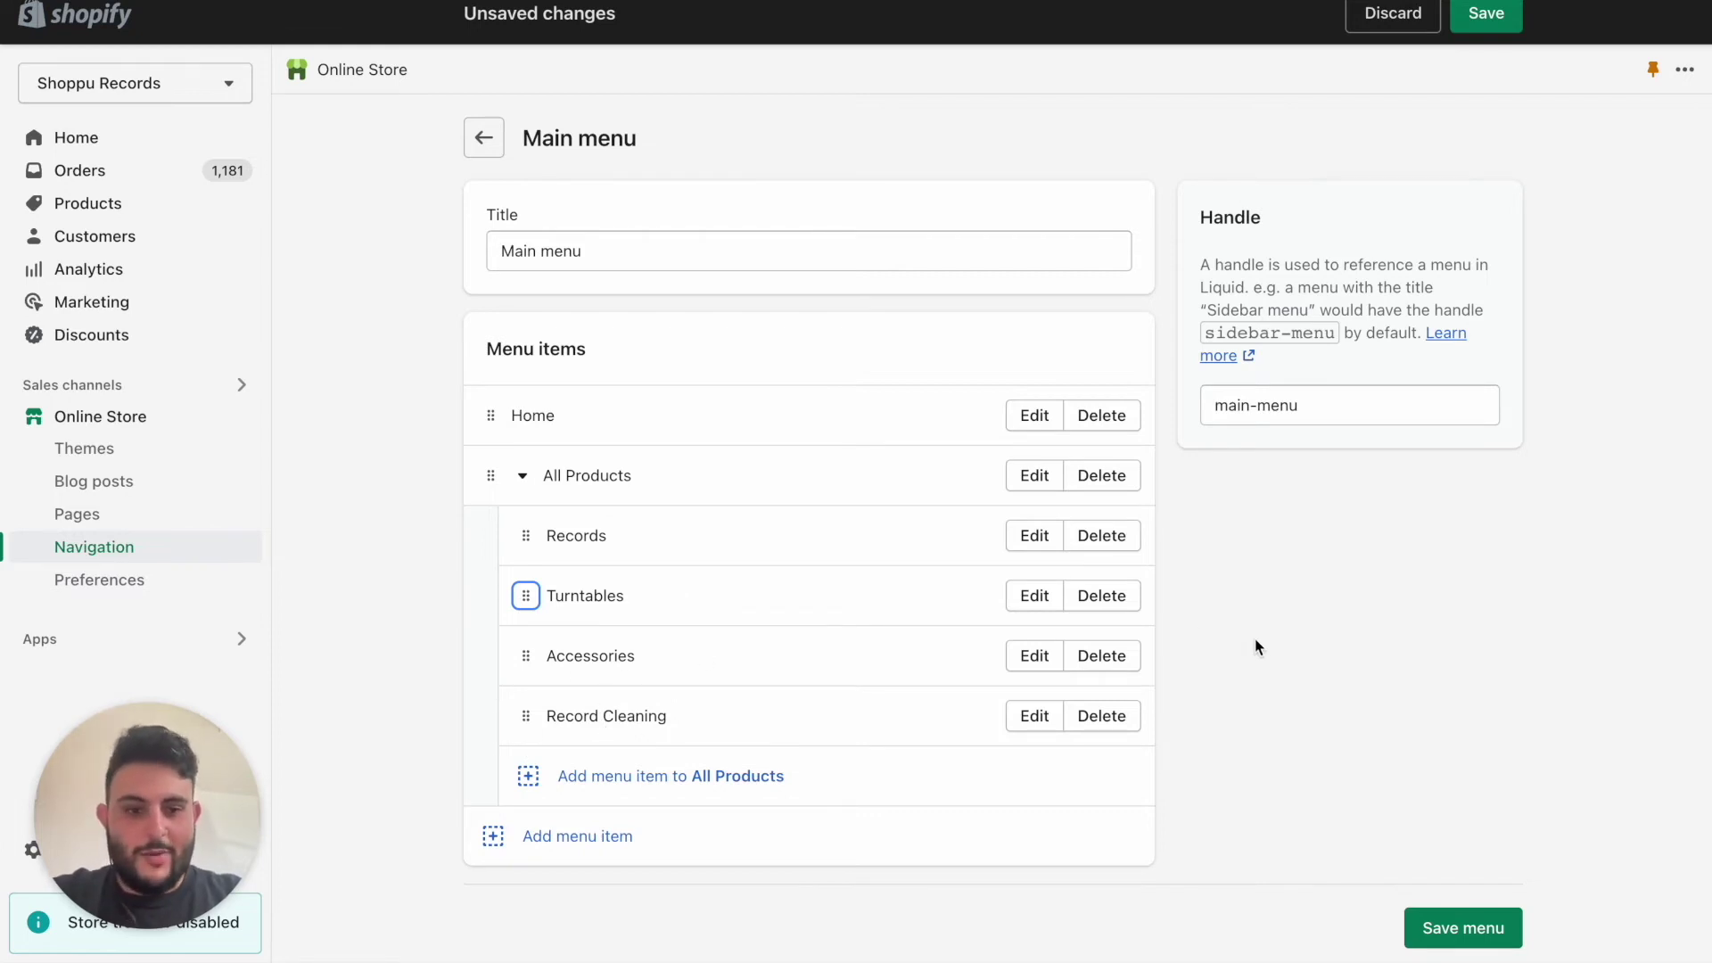
click(1440, 925)
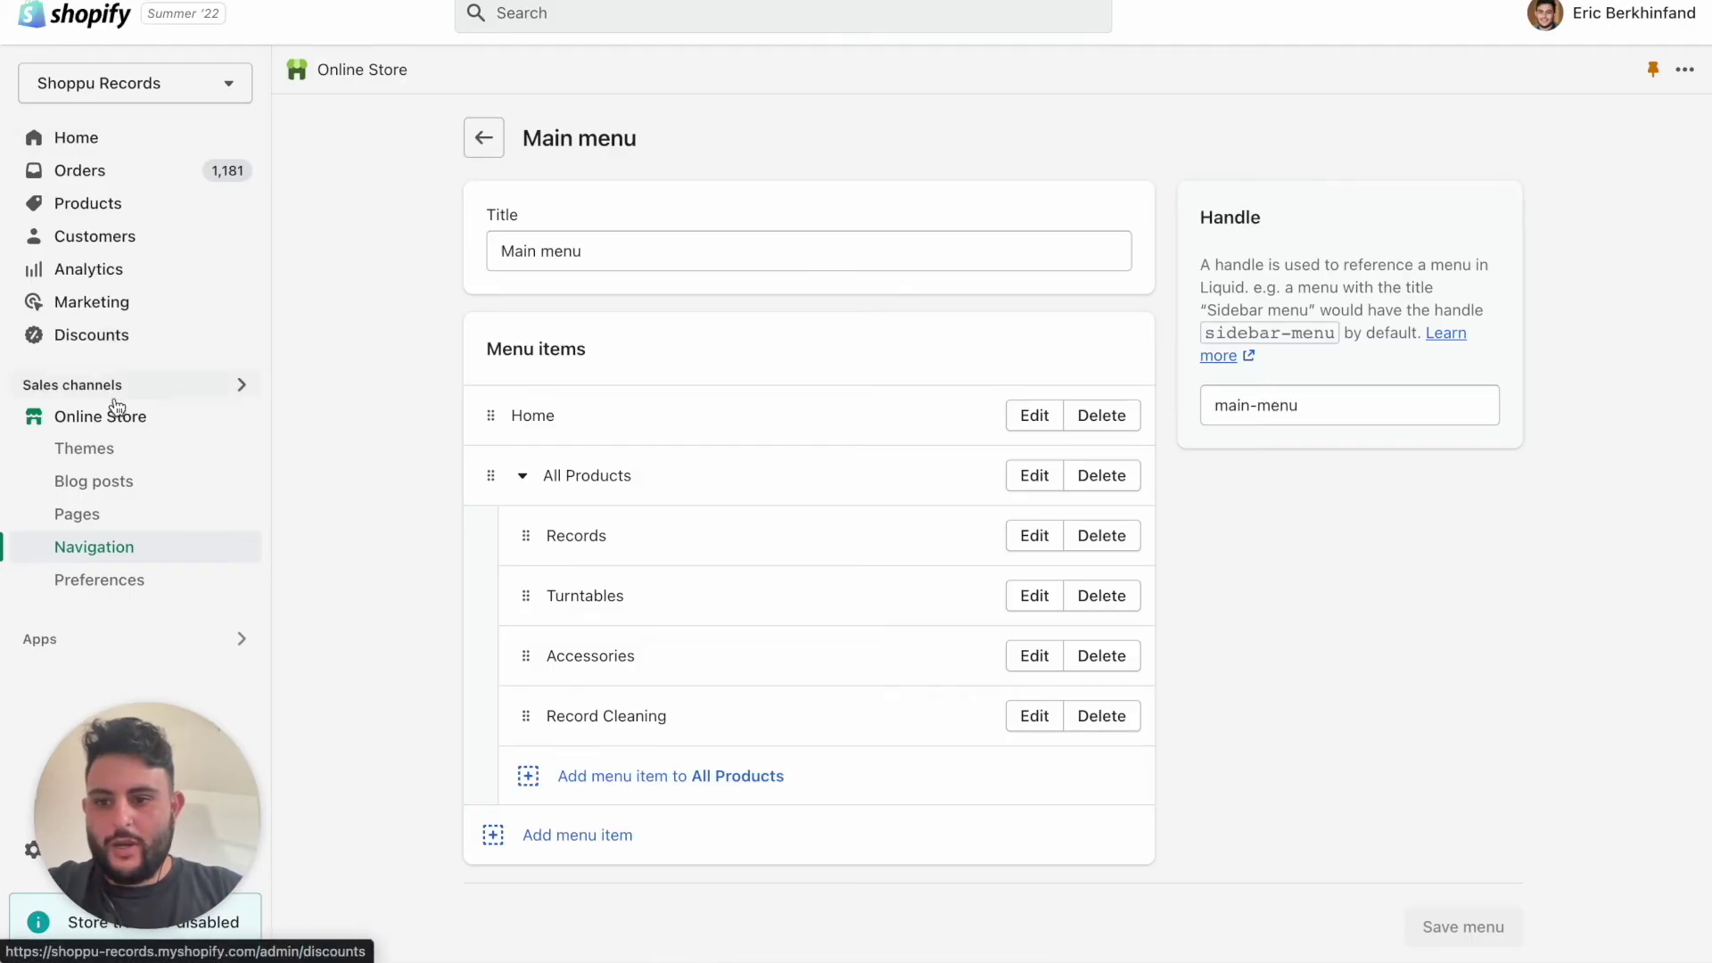
click(117, 422)
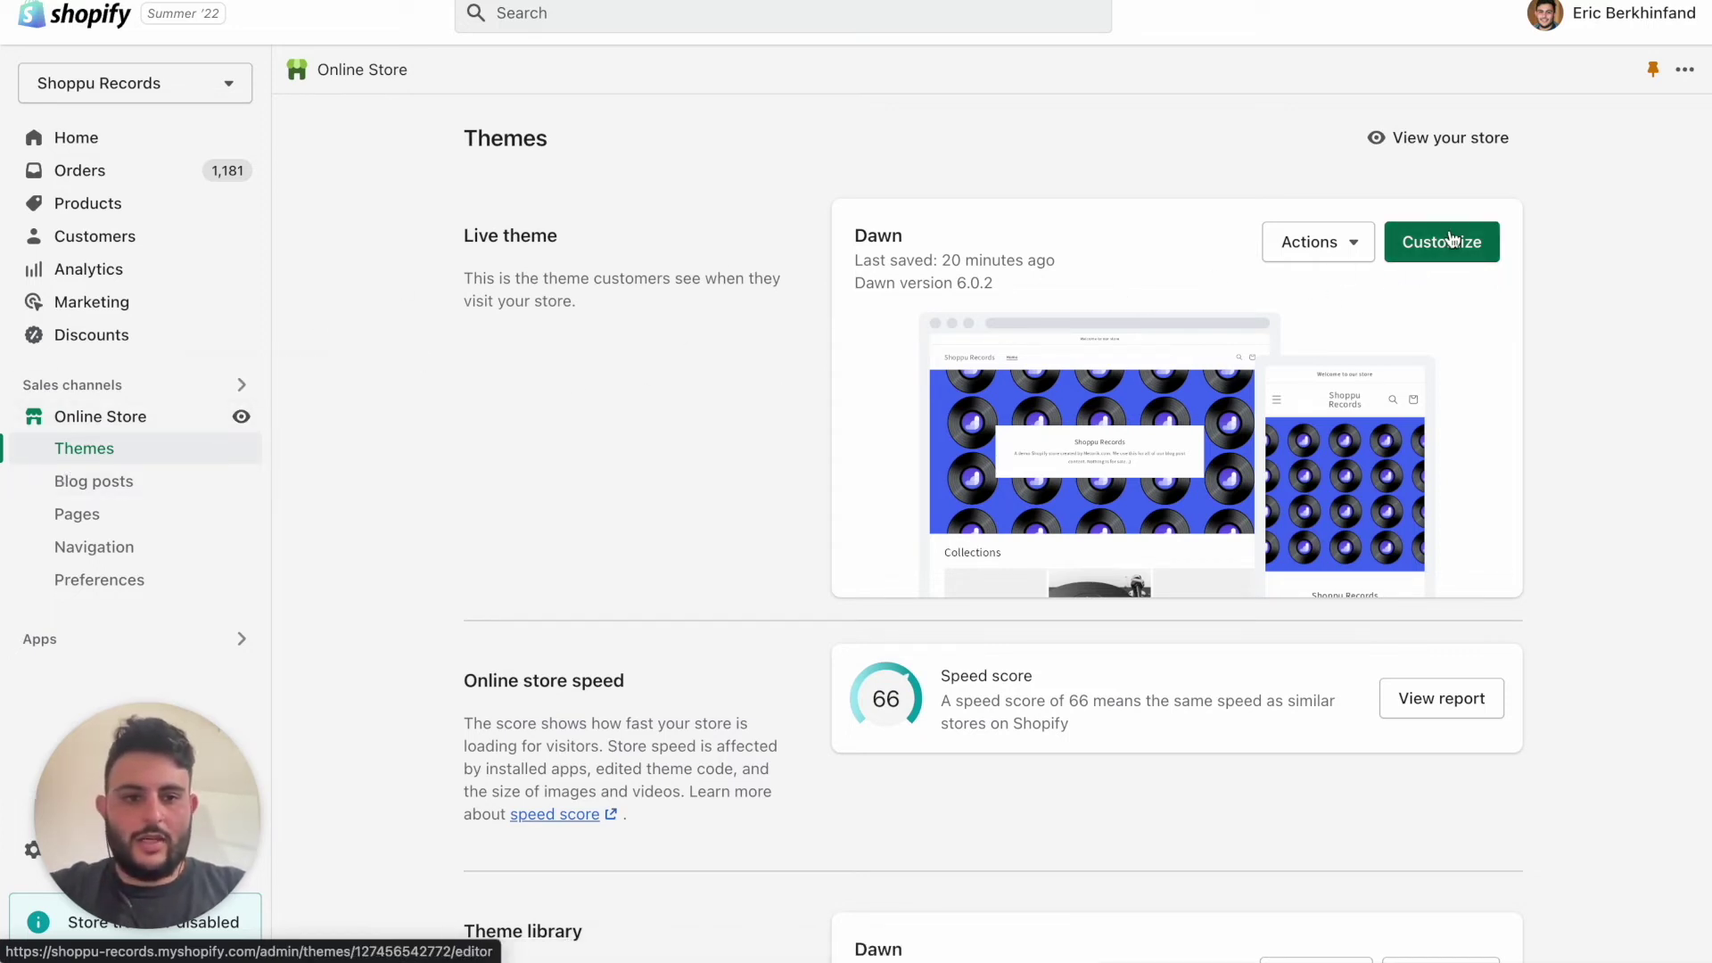
Open the Dawn theme editor and preview the Records collection page
click(1452, 258)
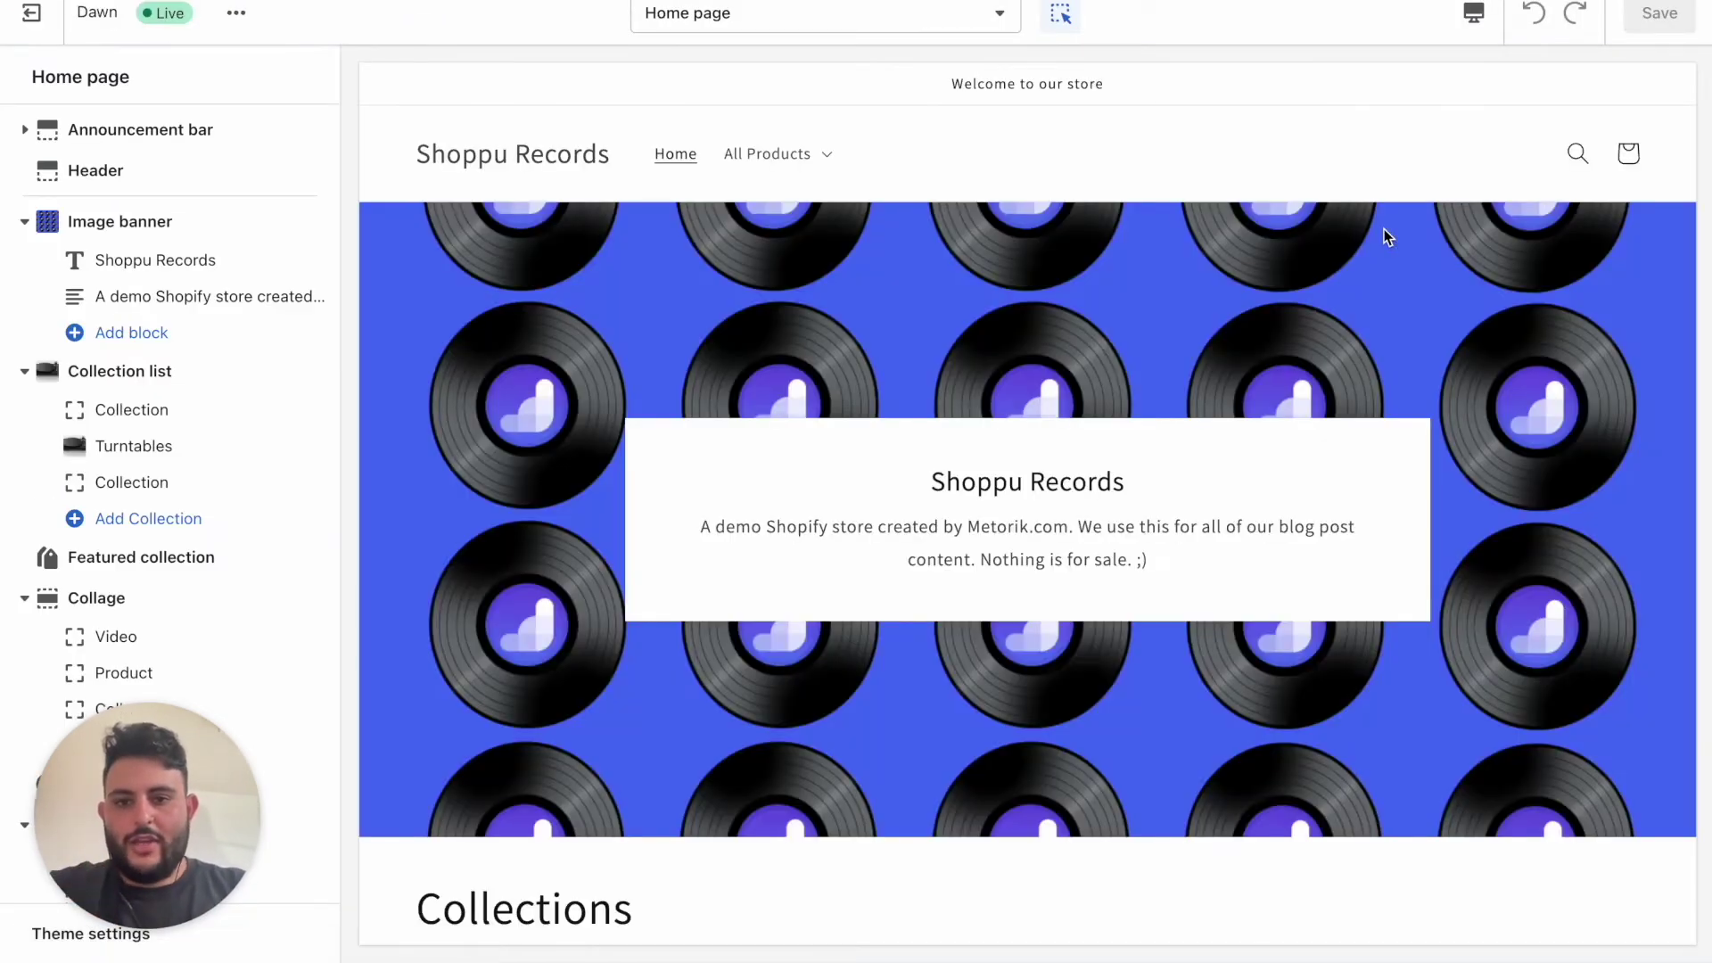
click(810, 156)
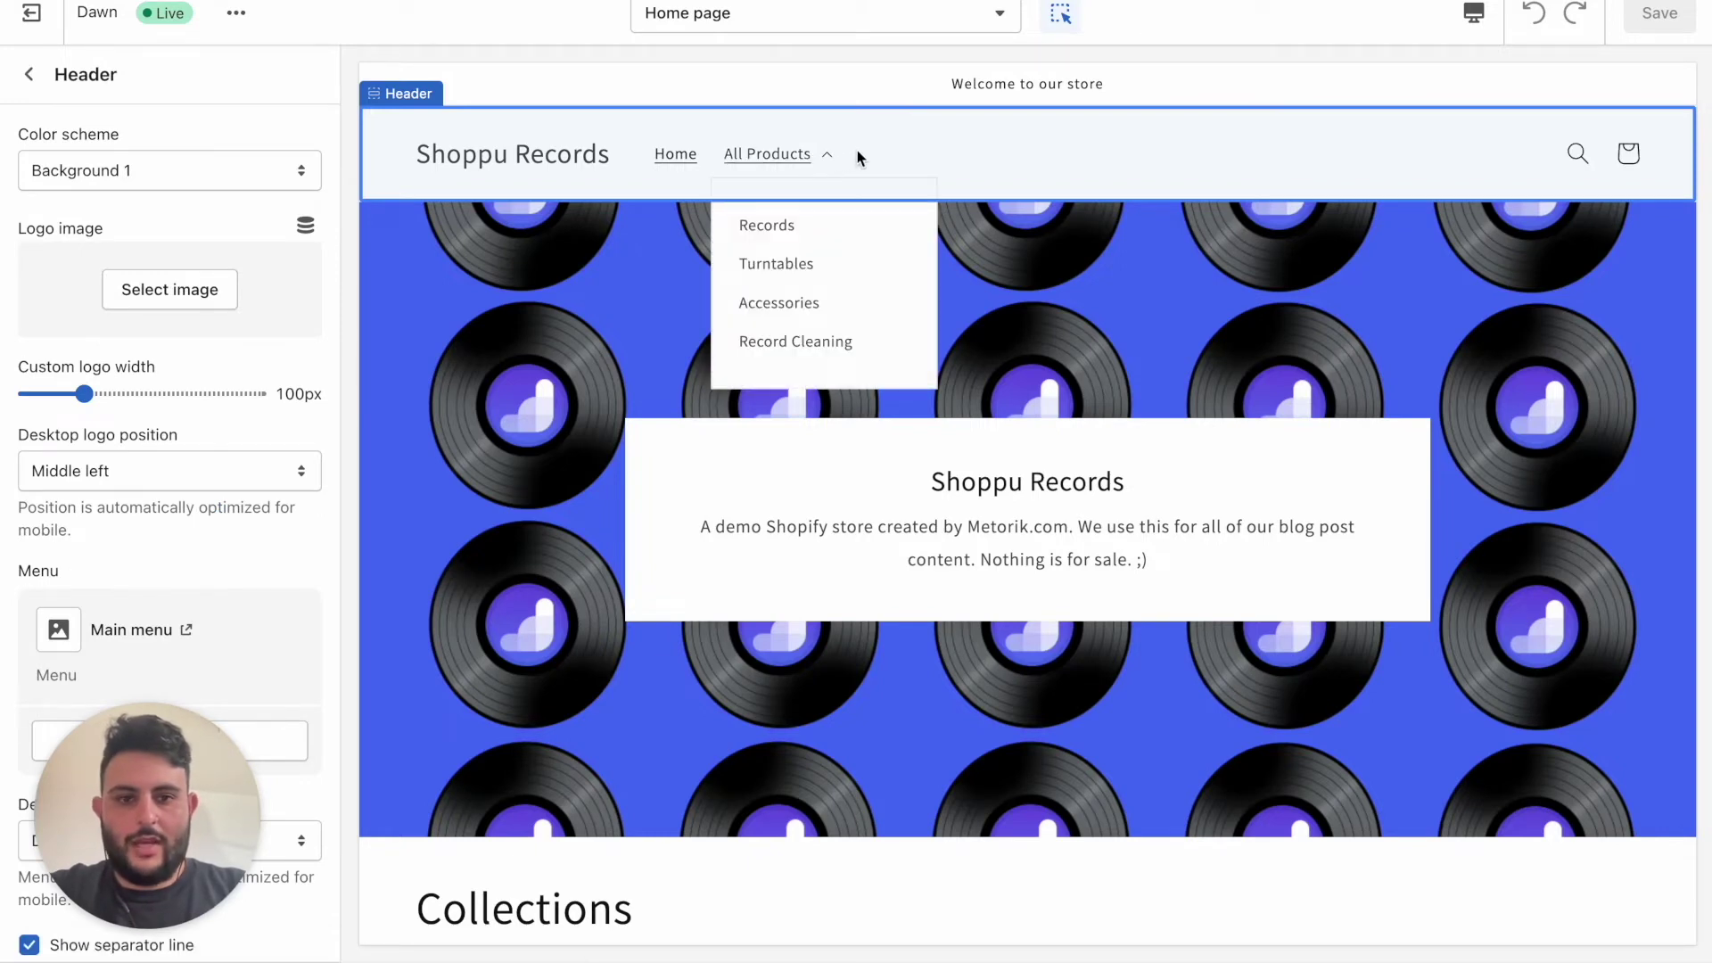
click(790, 234)
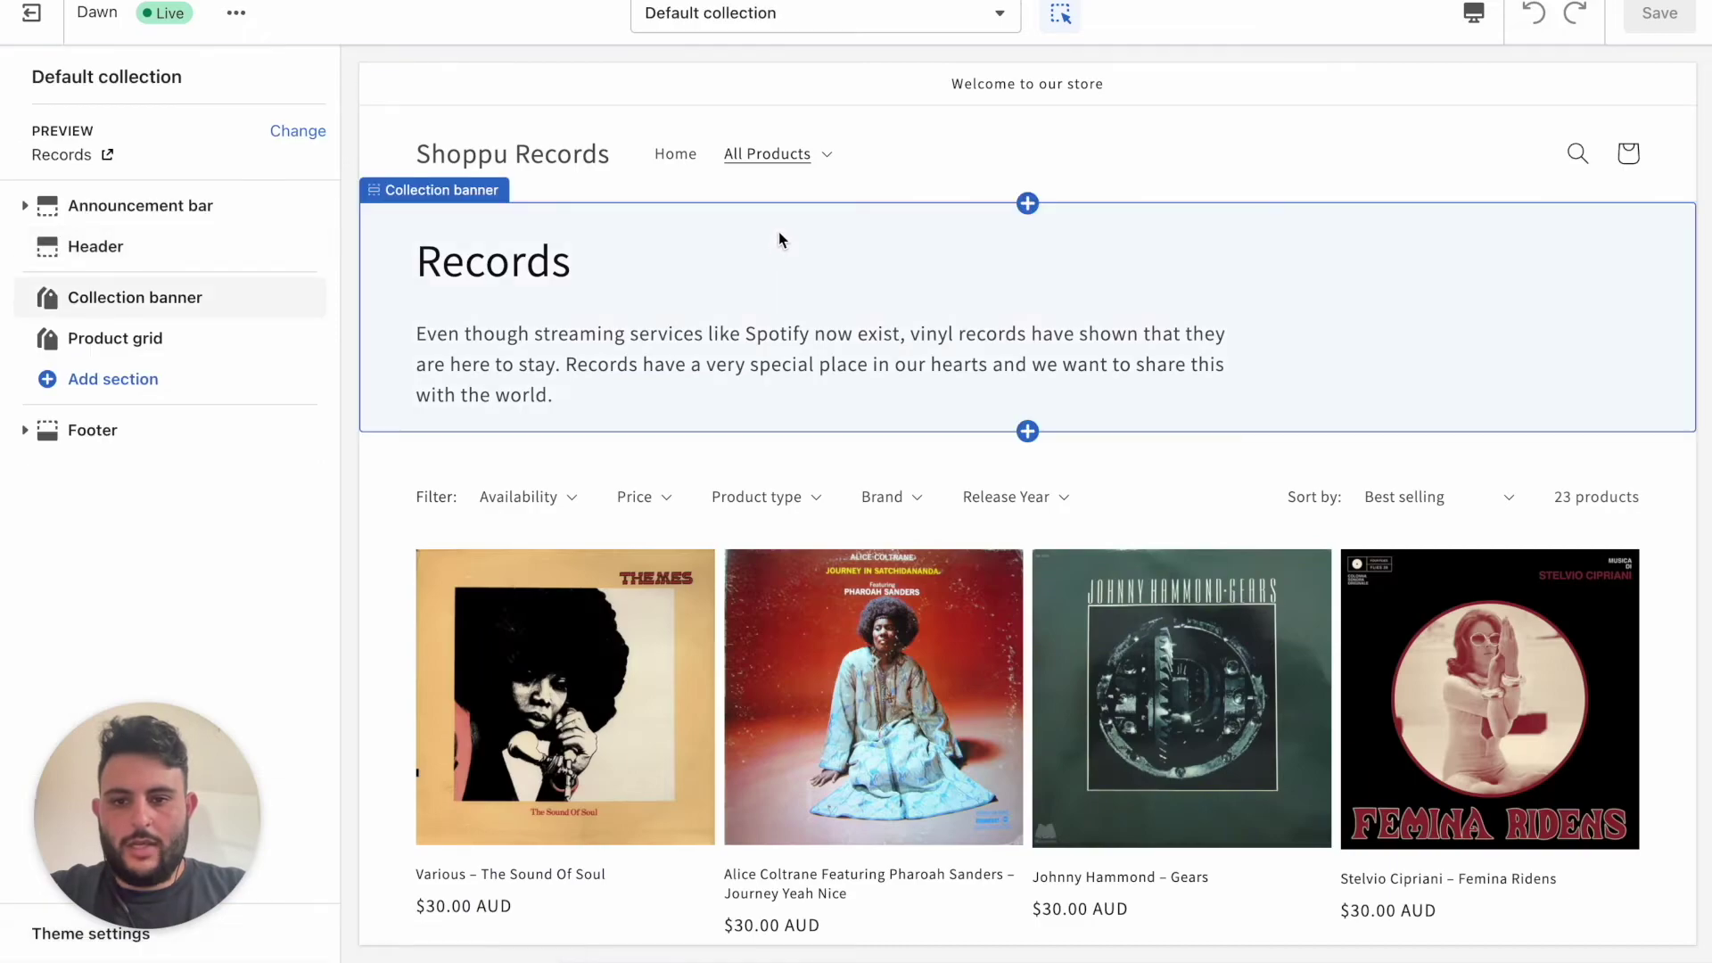
scroll(1109, 204, down, 15)
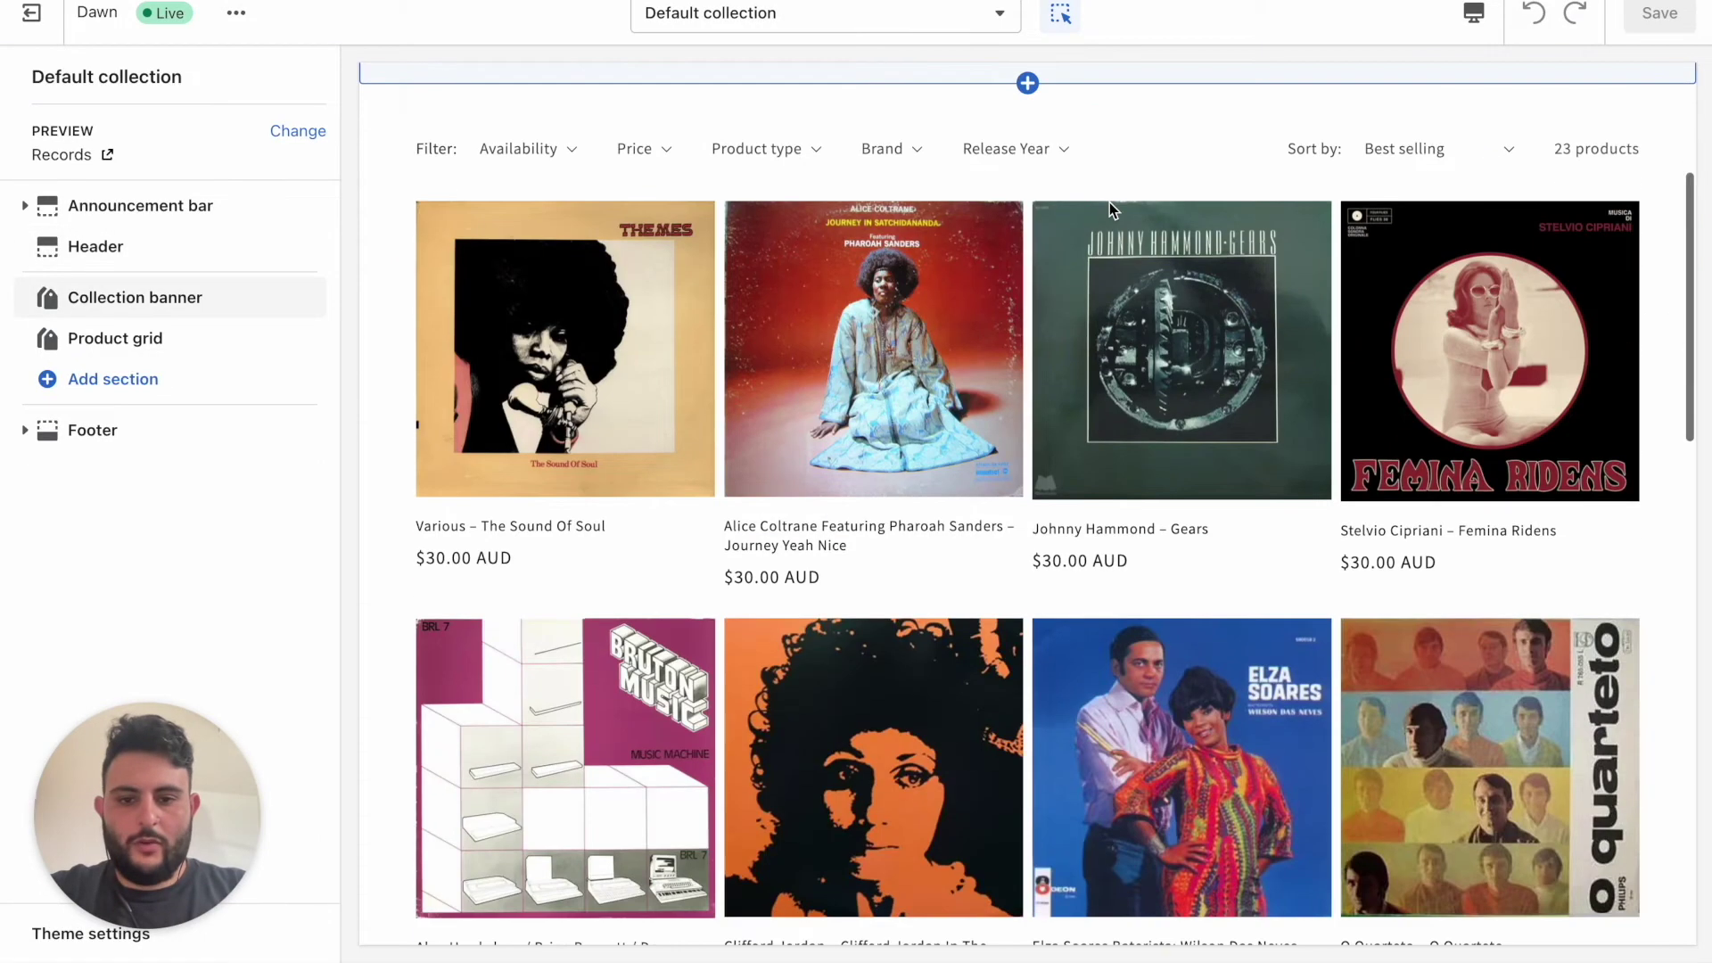
scroll(1110, 204, up, 15)
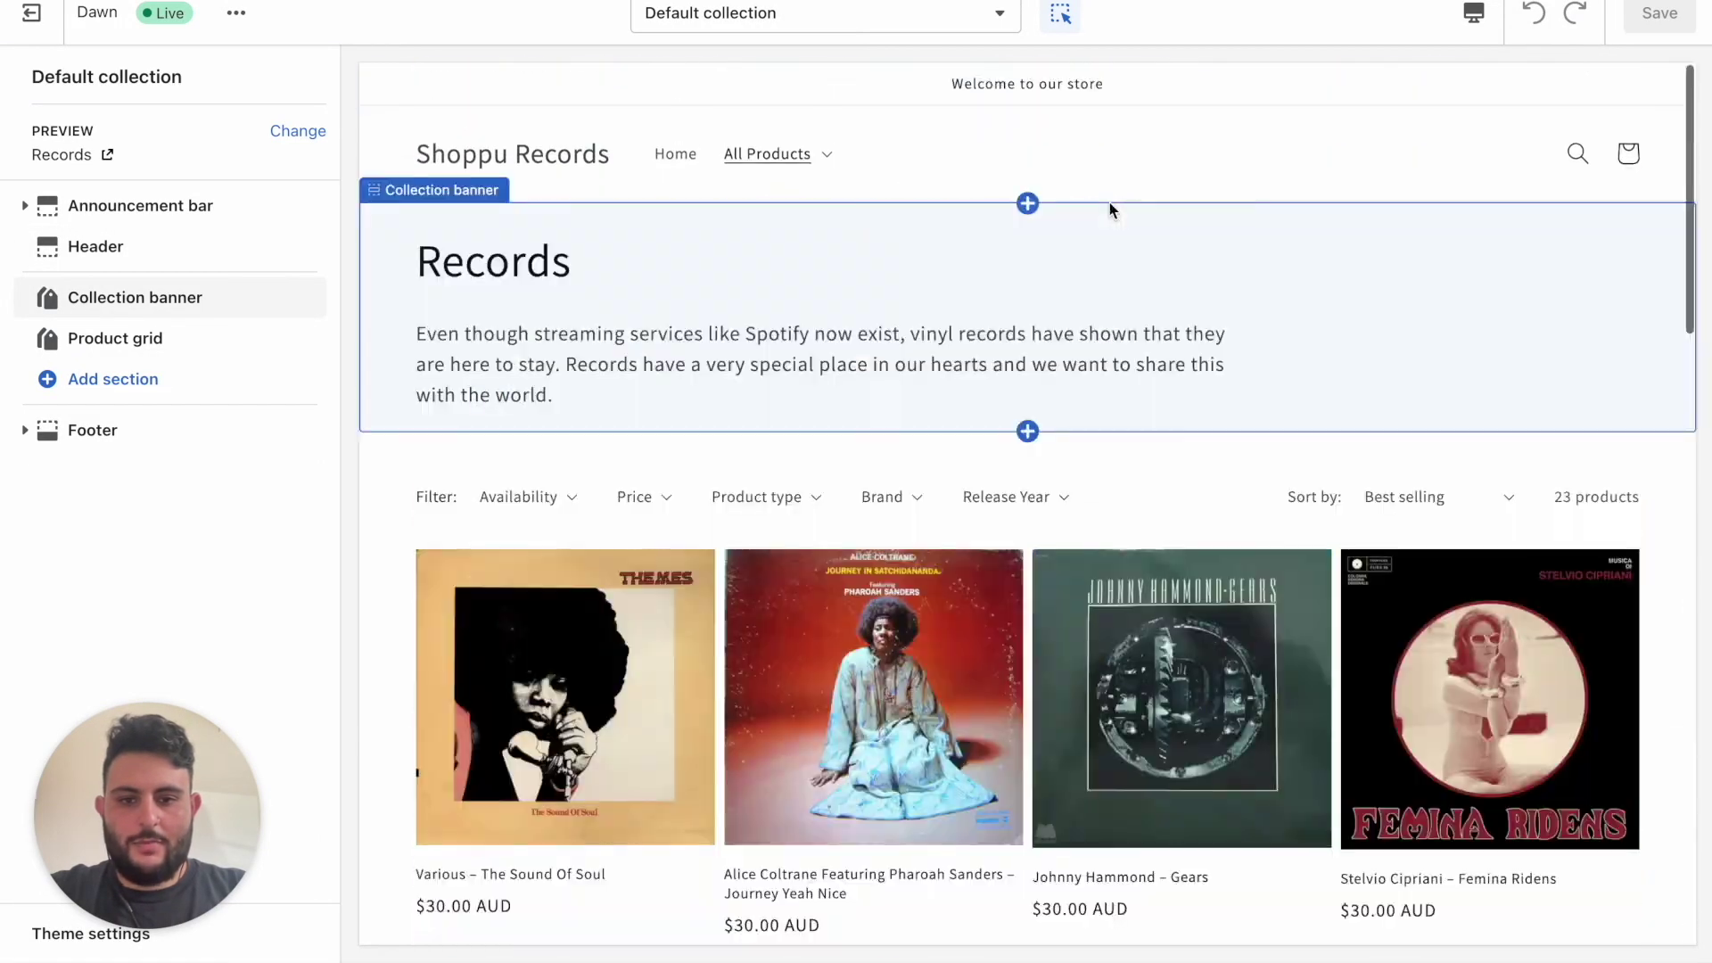
Preview the Turntables collection page and review its two turntable products
click(803, 159)
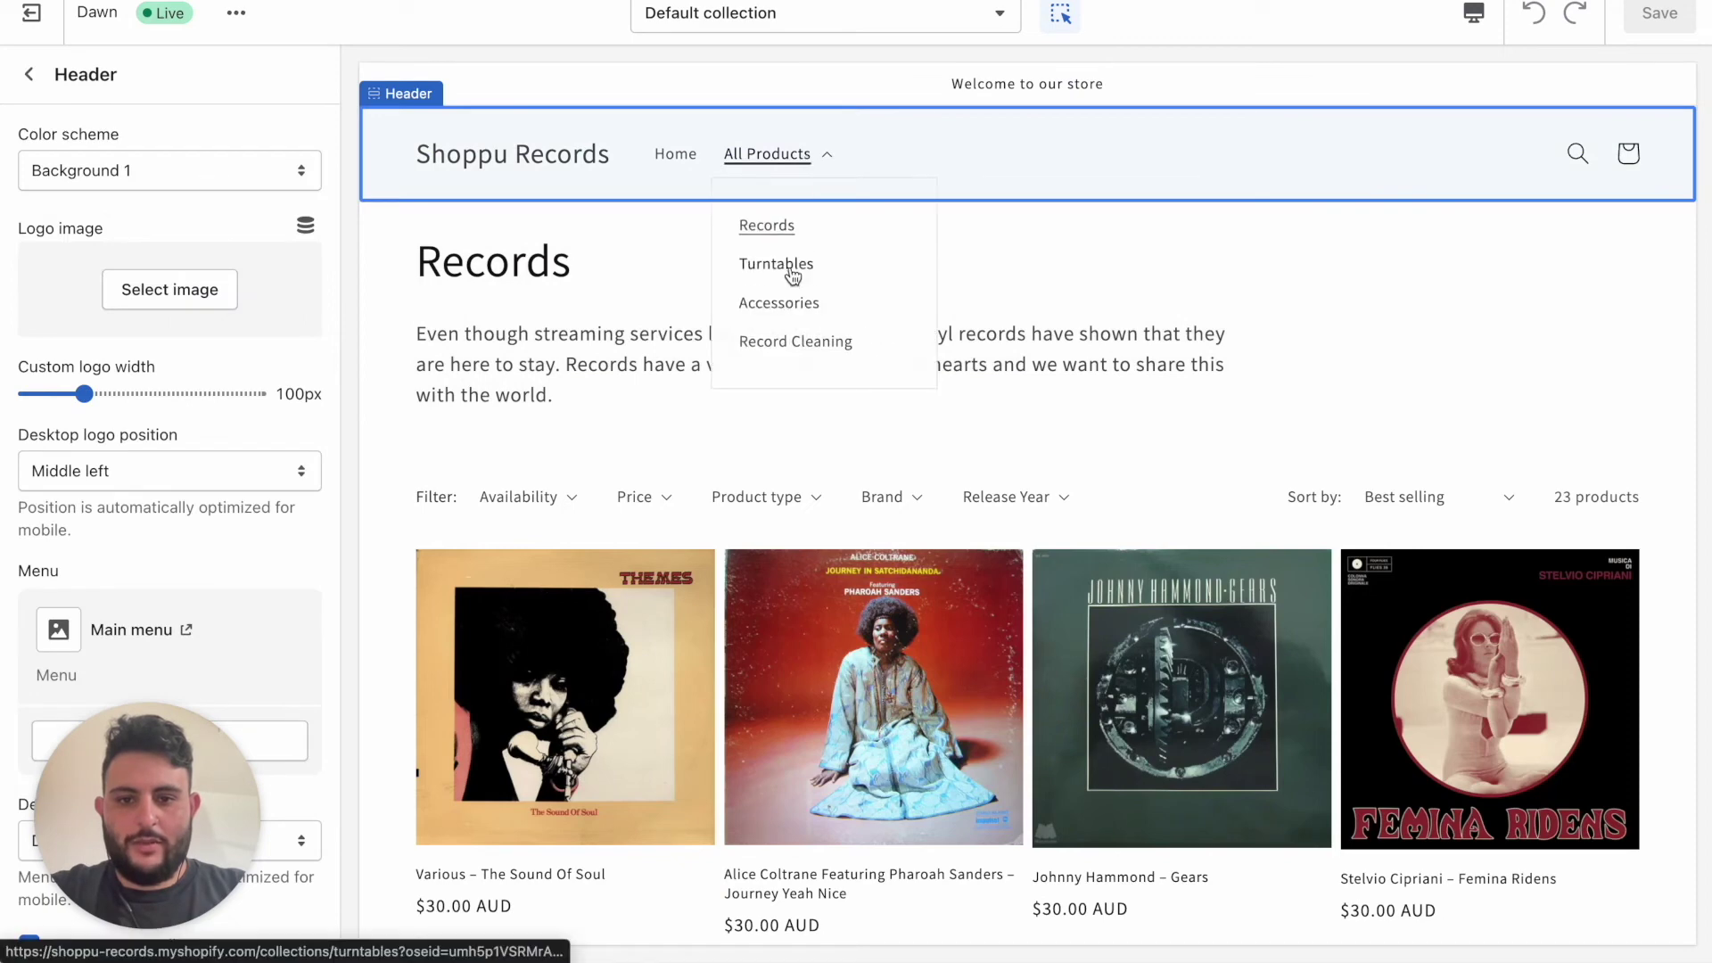
click(793, 268)
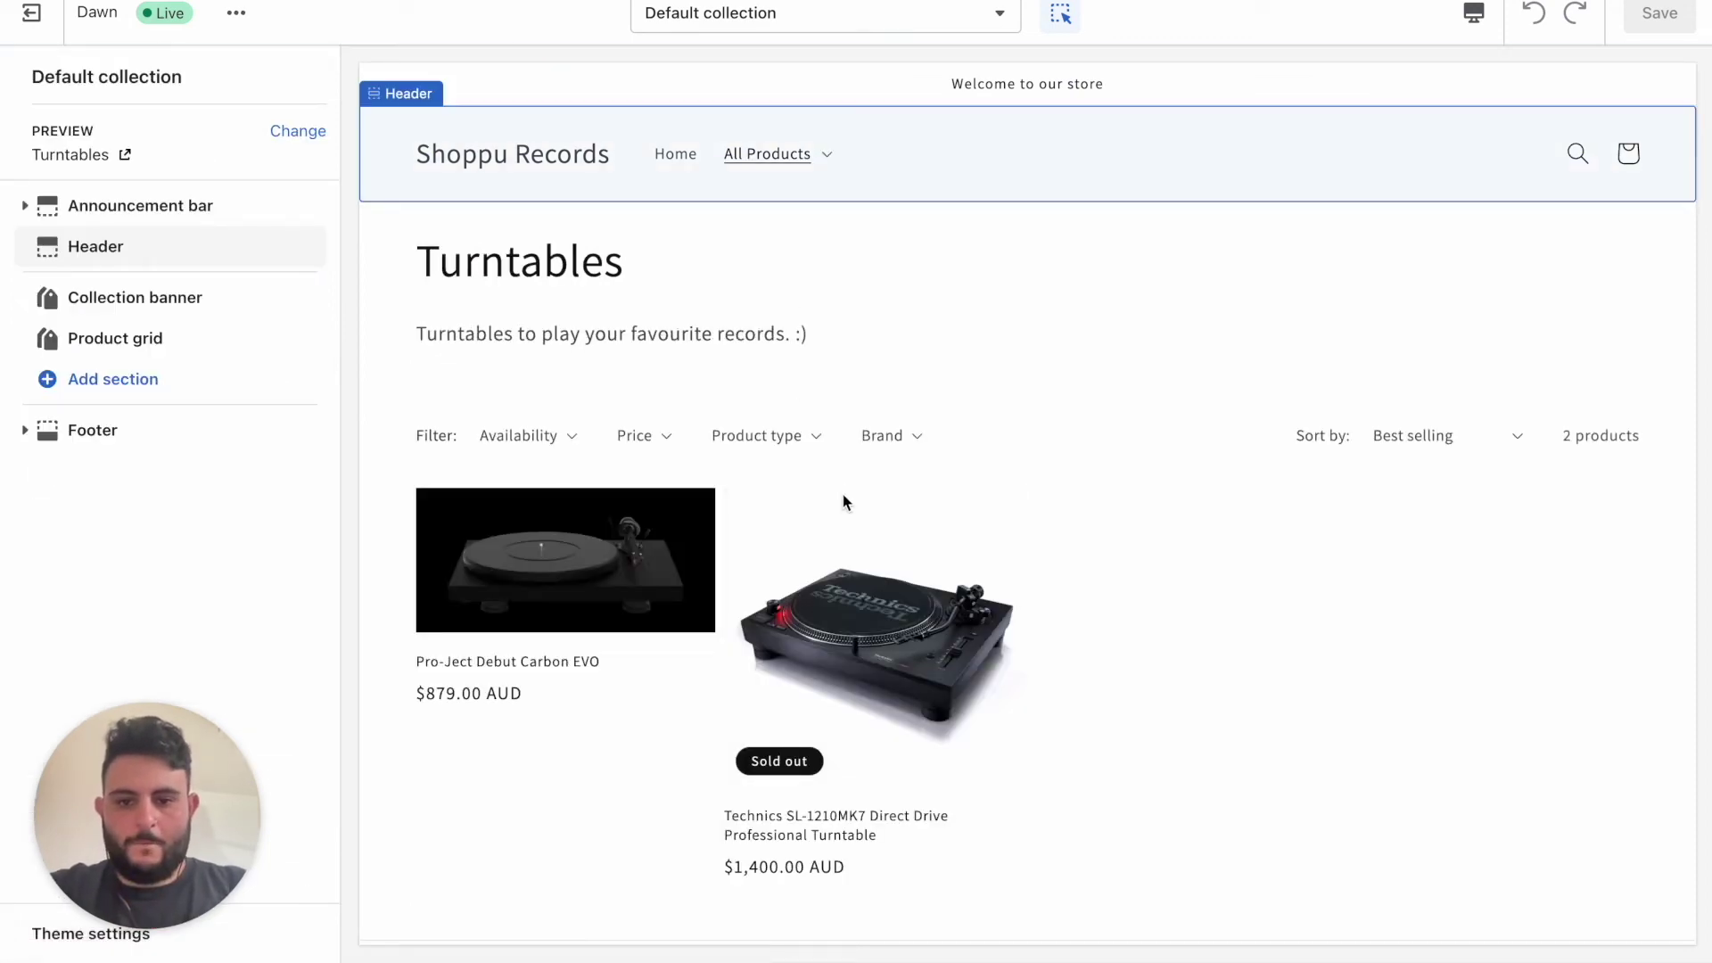
scroll(842, 497, down, 1)
scroll(843, 494, up, 1)
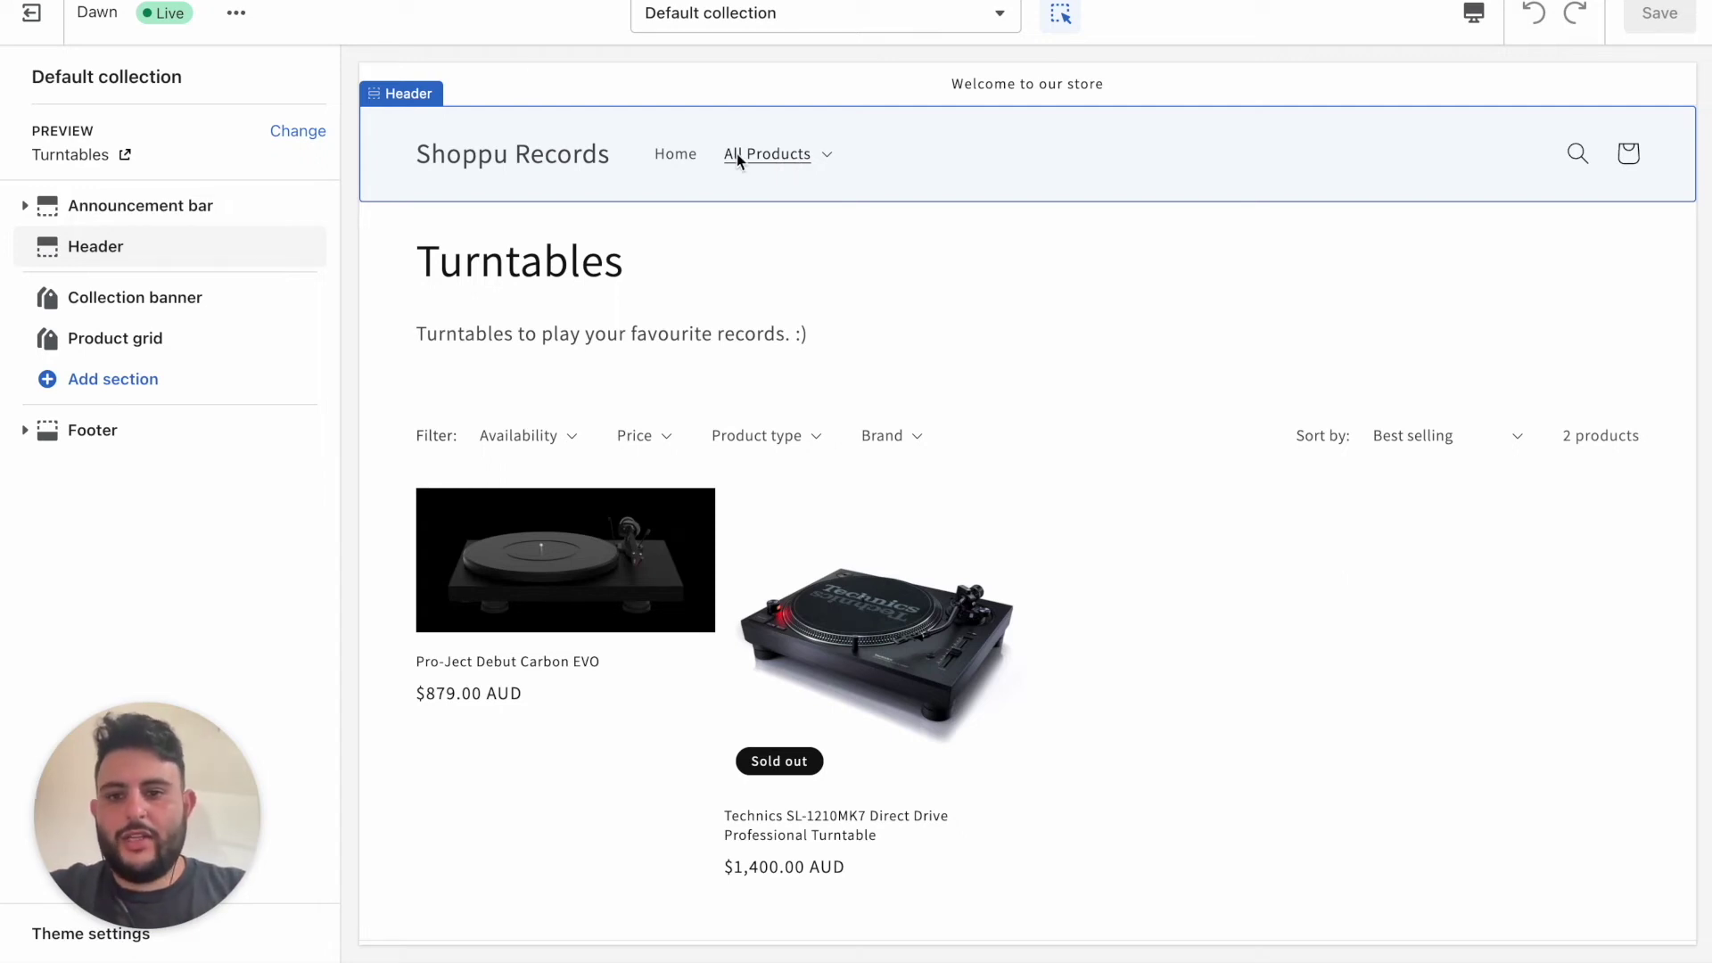
click(528, 157)
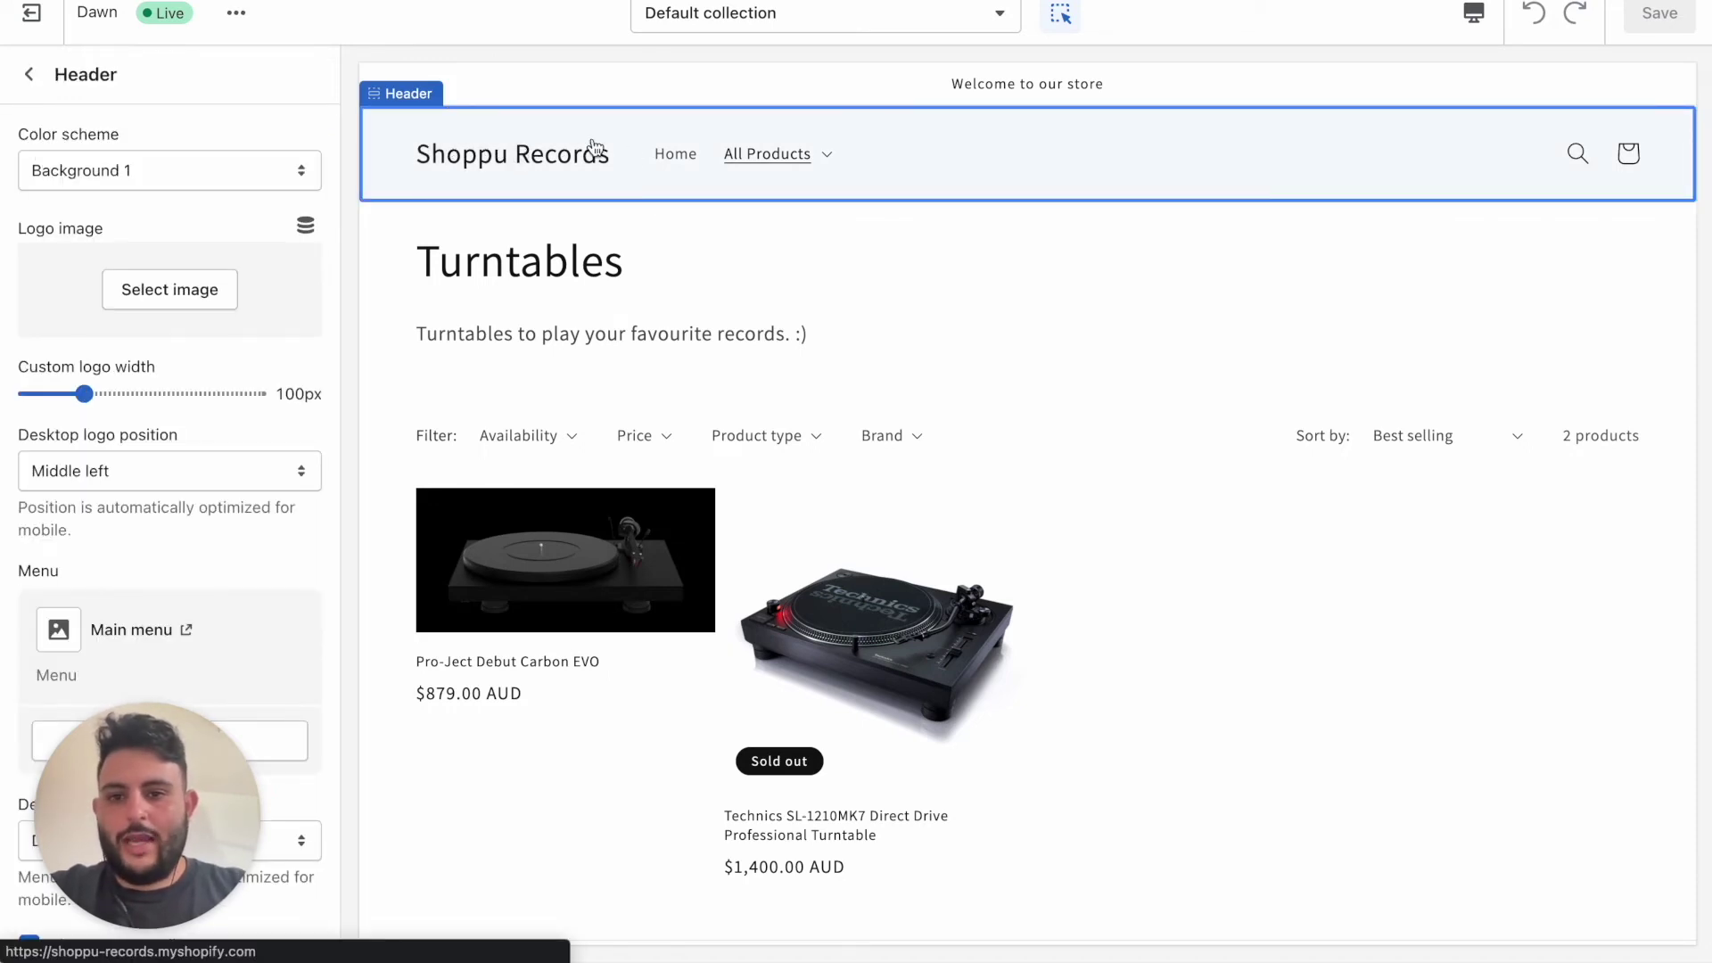
Remove the Turntables collection from the middle card of the home page Collection list
click(663, 157)
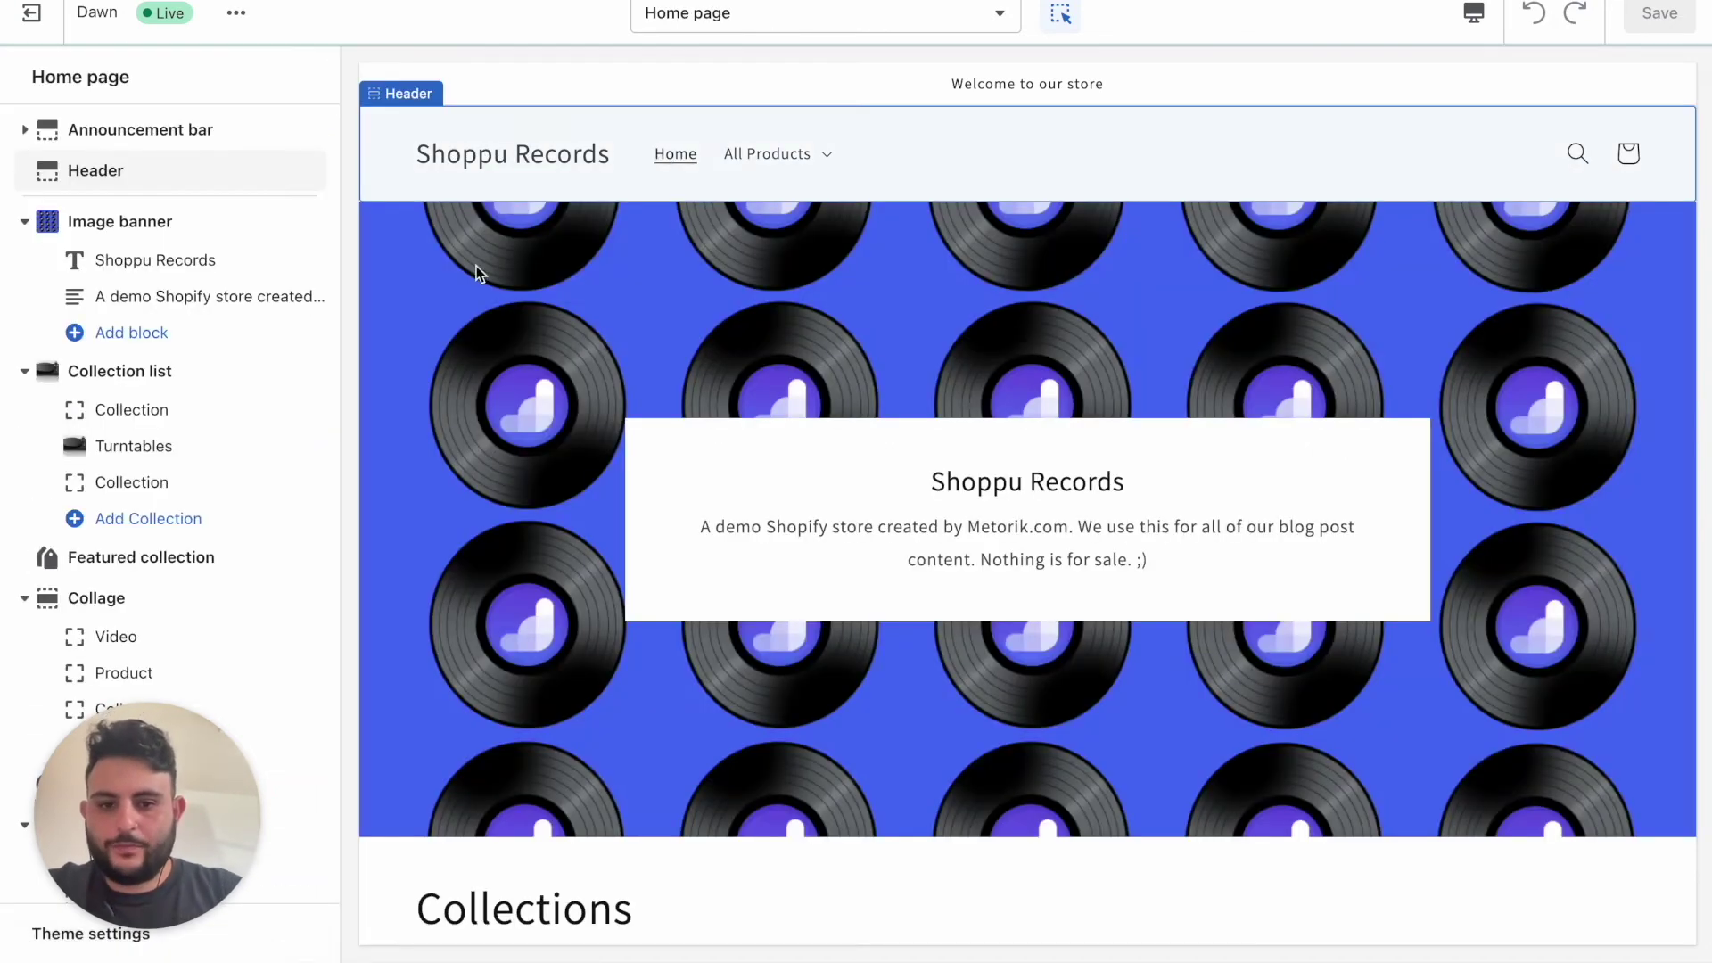
scroll(724, 502, down, 1)
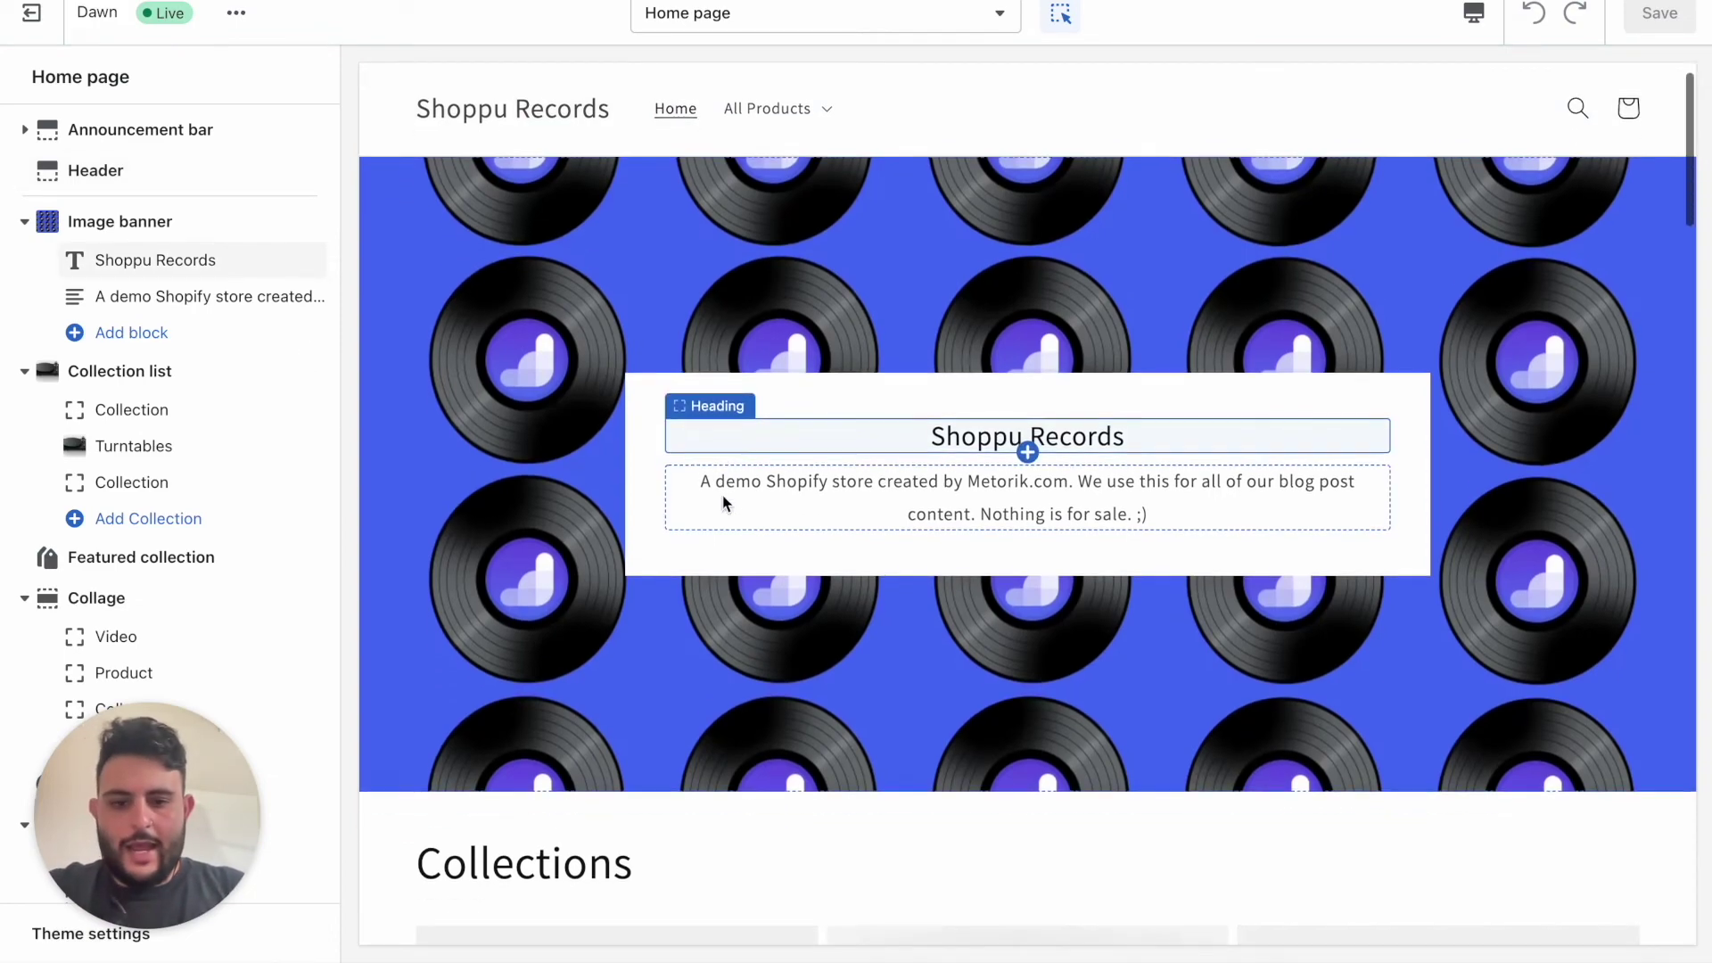
click(191, 371)
scroll(142, 499, down, 2)
scroll(138, 520, down, 2)
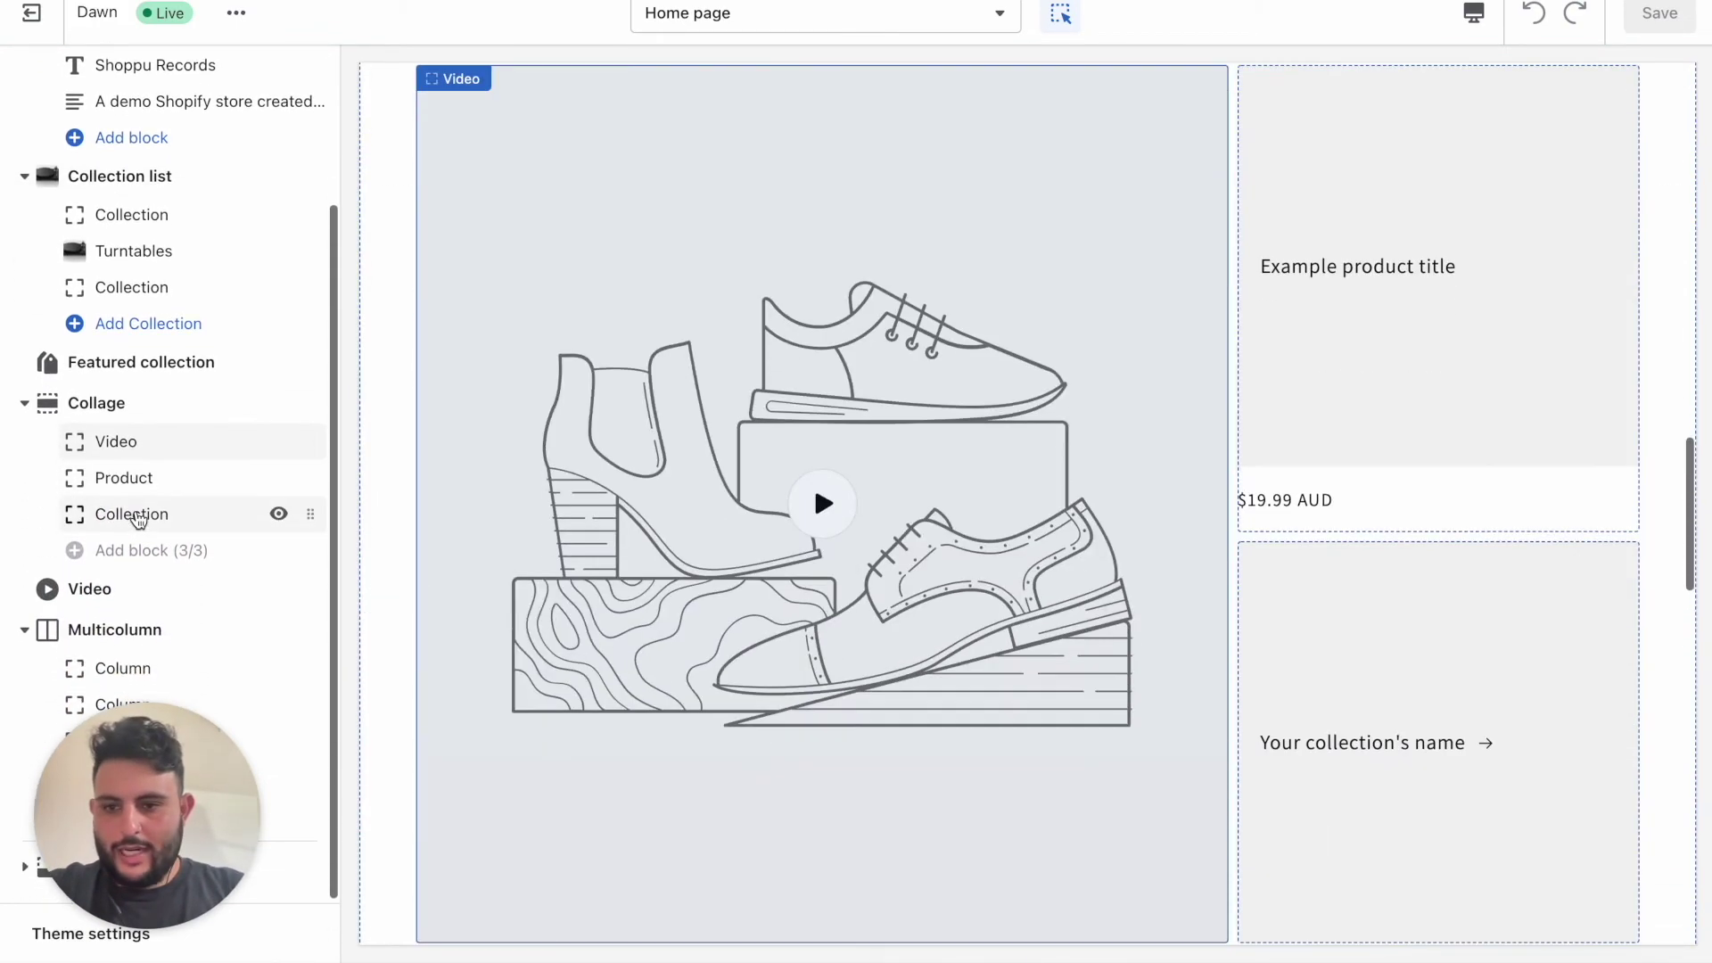
scroll(138, 520, up, 3)
scroll(138, 520, up, 2)
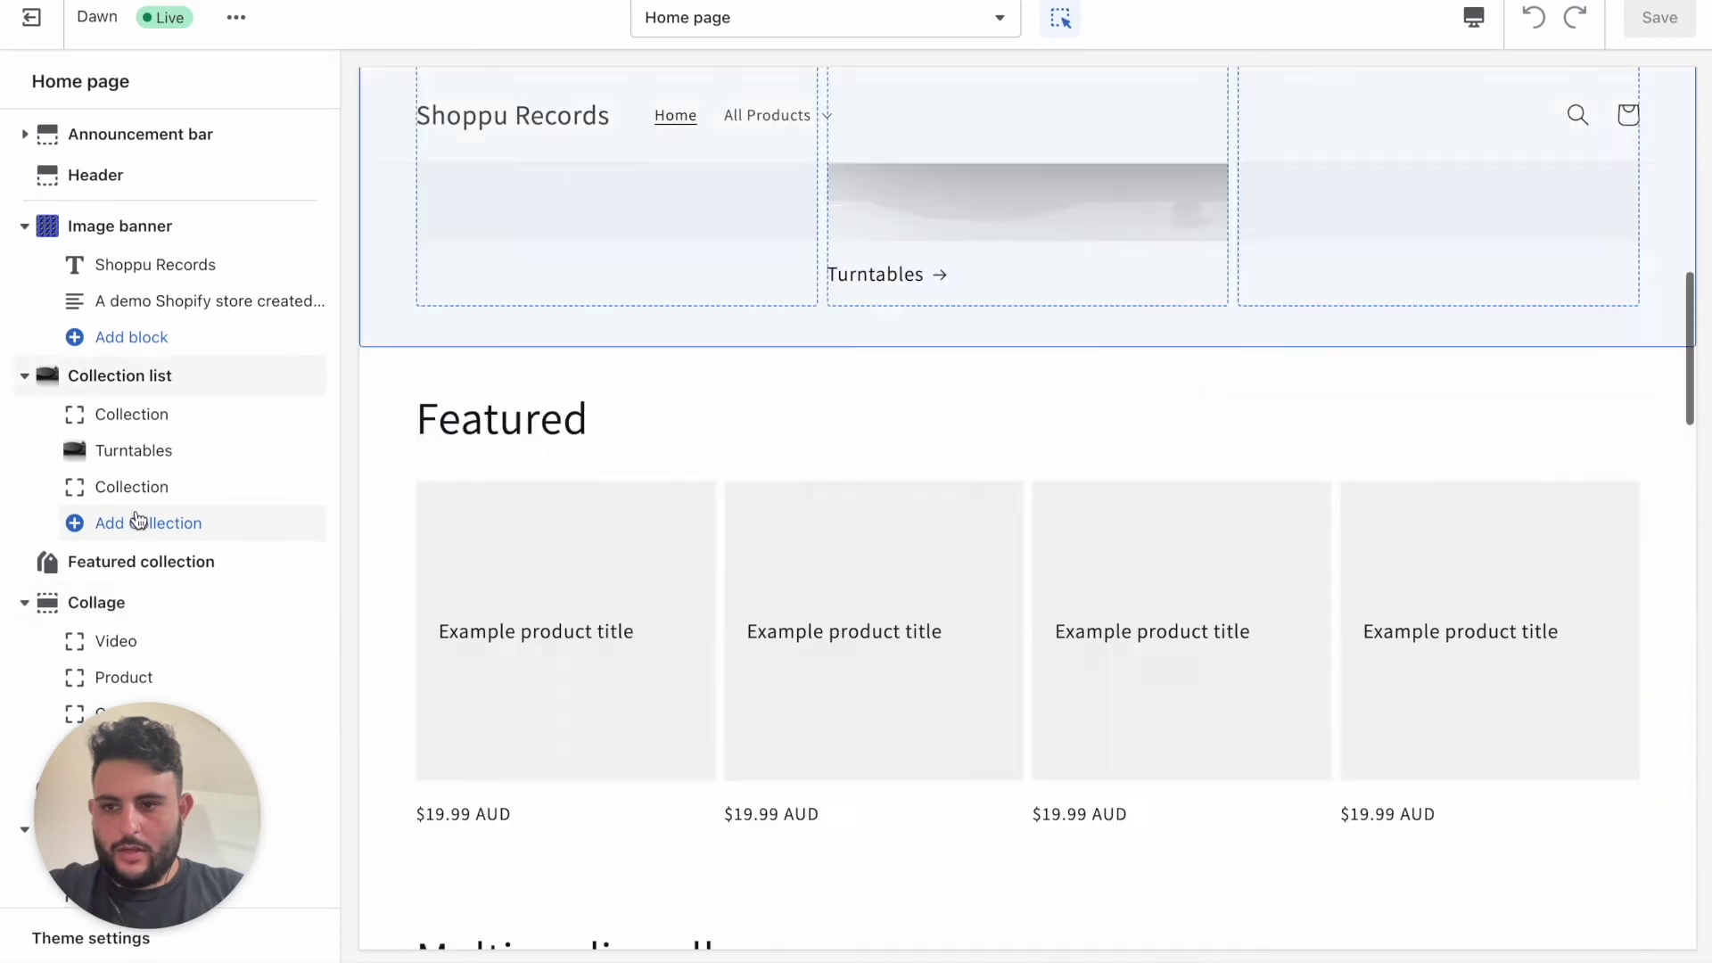
click(142, 448)
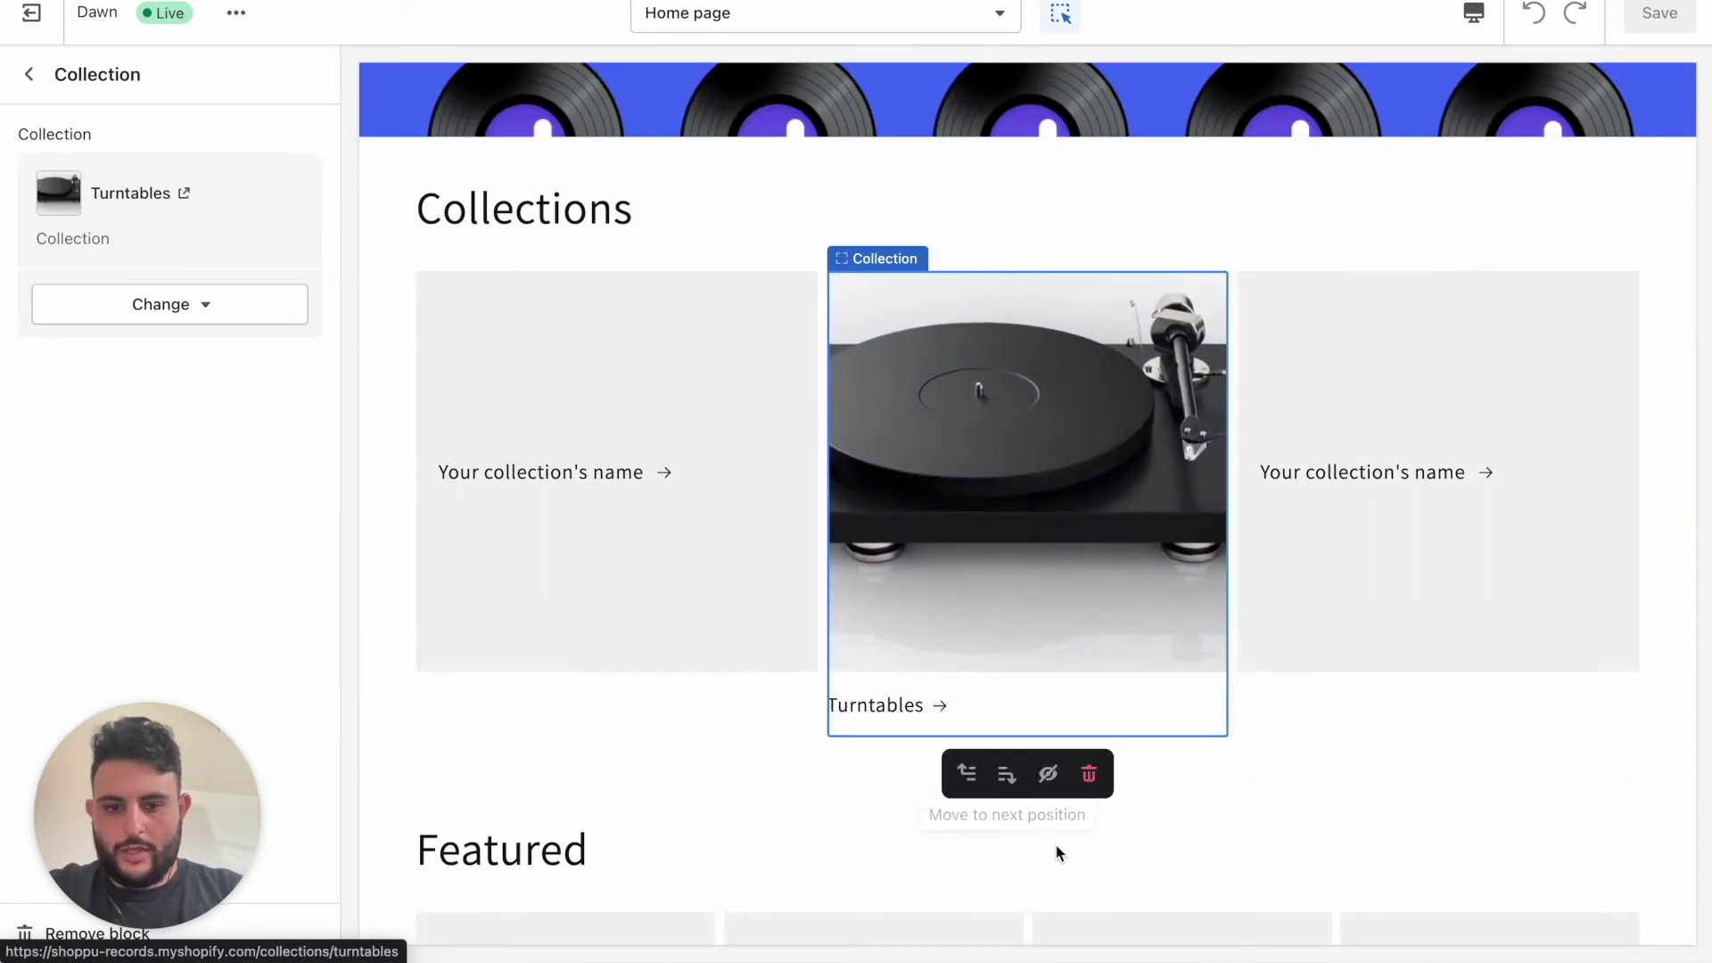
click(179, 304)
click(184, 408)
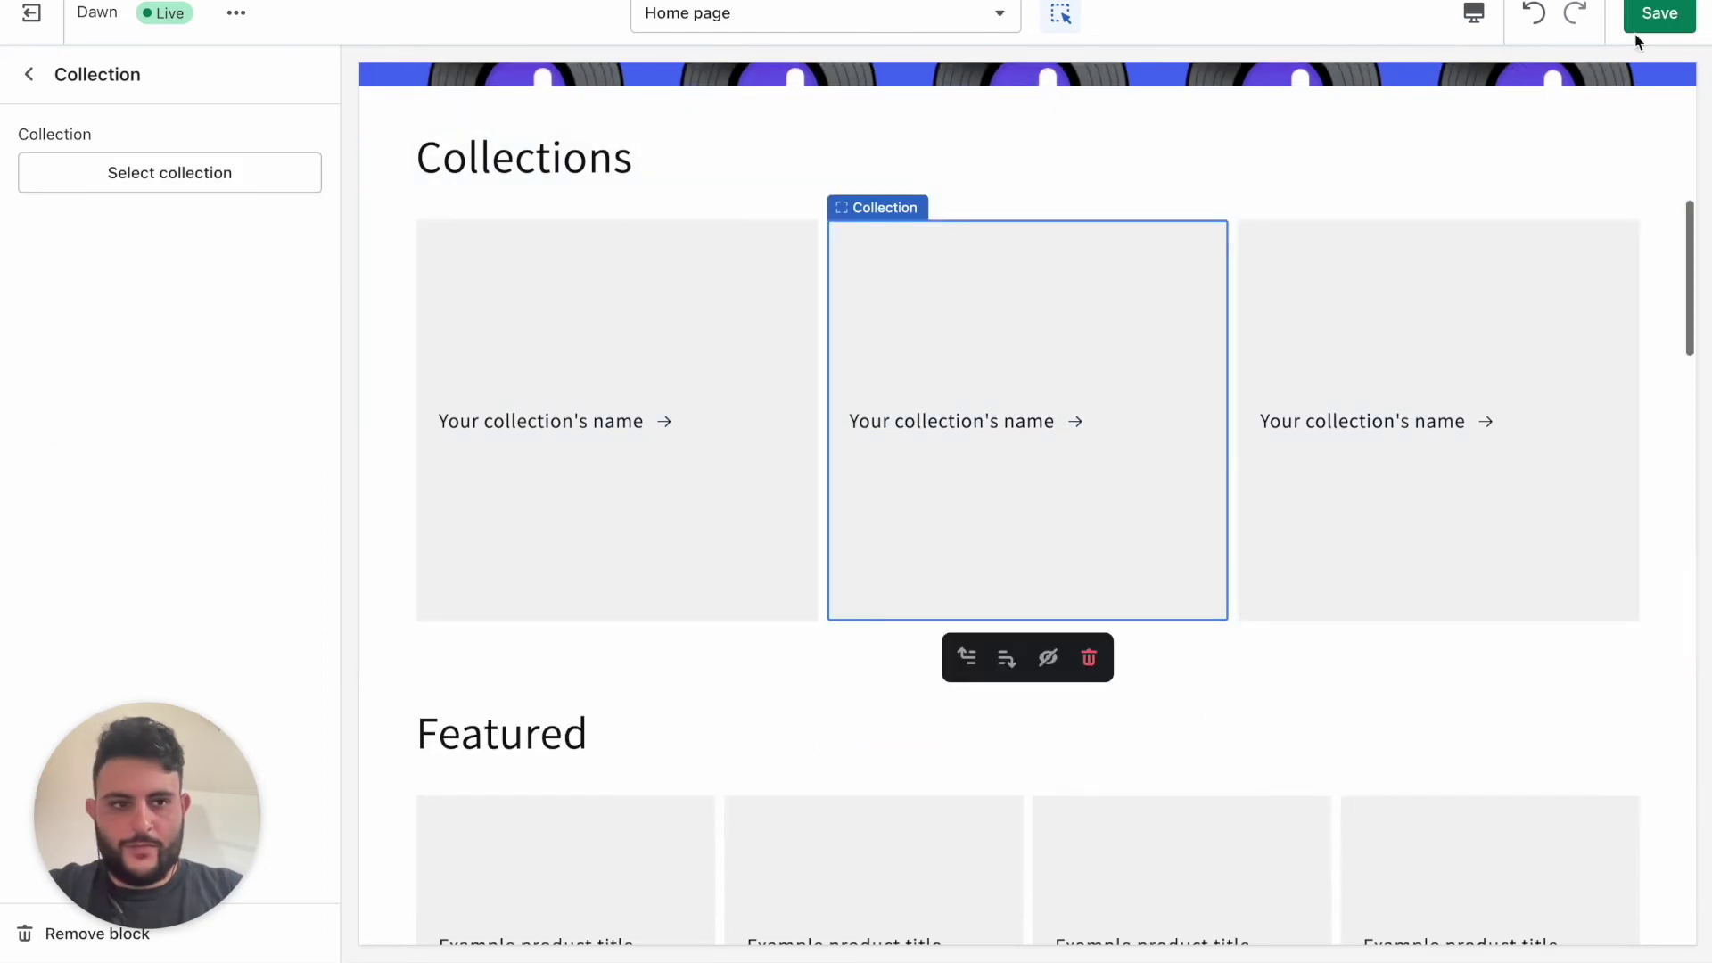
click(40, 93)
Remove the Multicolumn and Video sections from the home page
scroll(142, 459, down, 3)
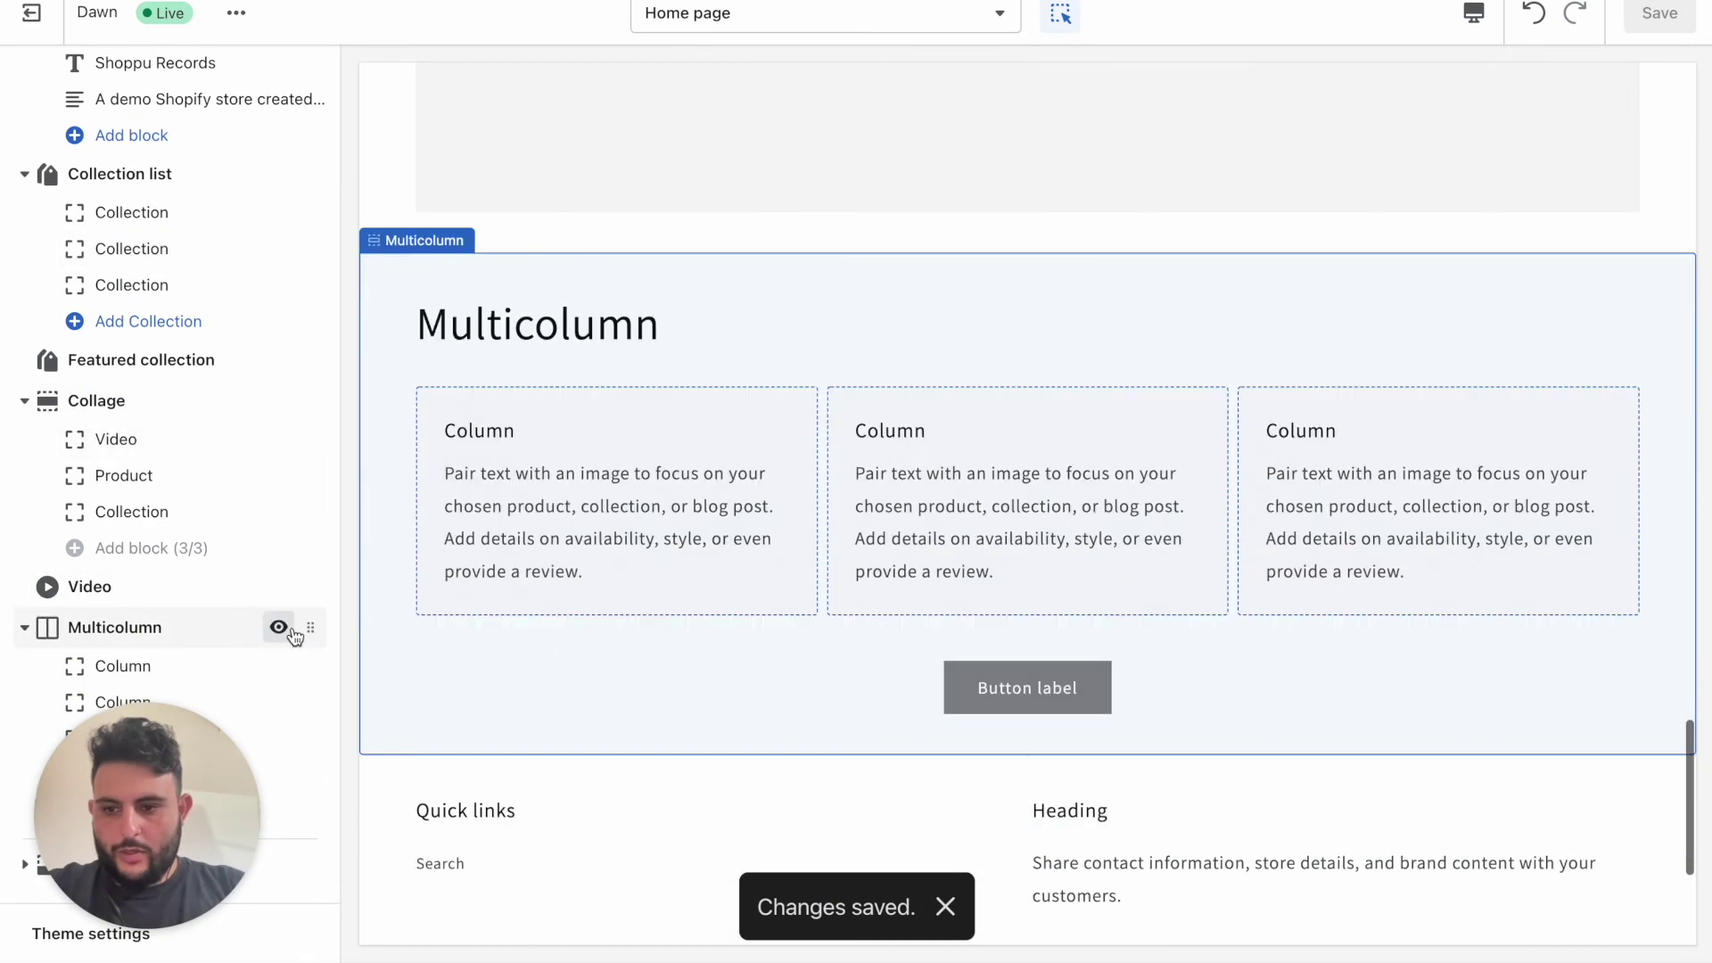
click(223, 635)
scroll(330, 651, down, 3)
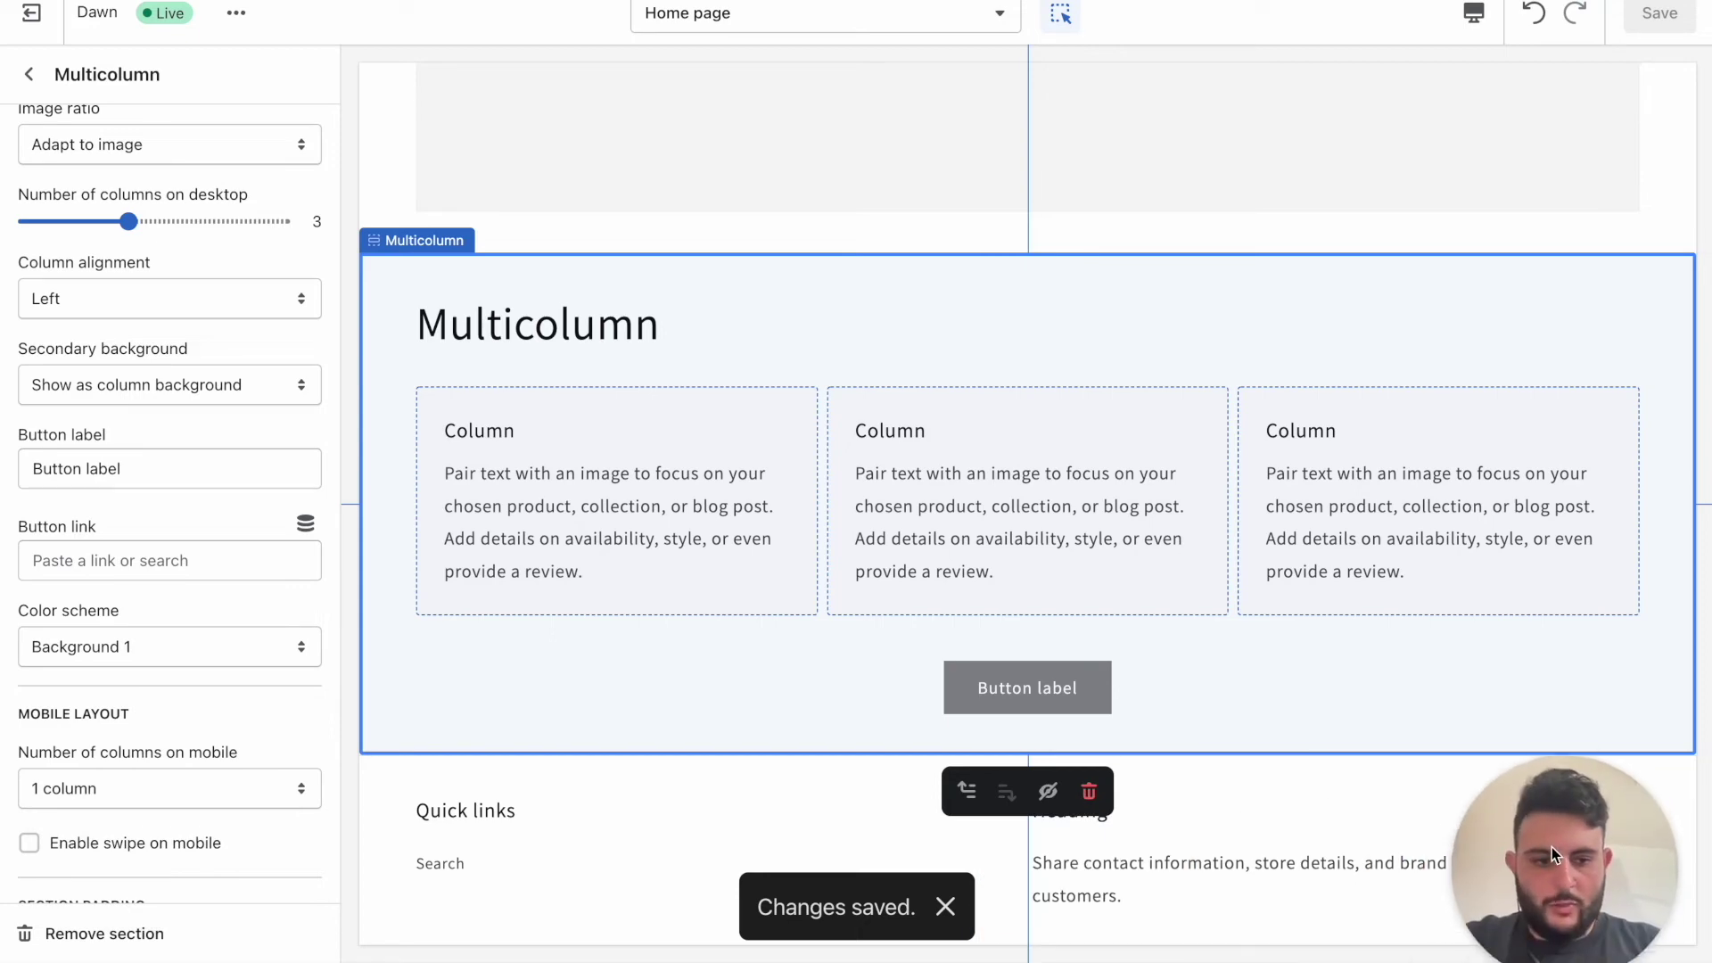
click(100, 932)
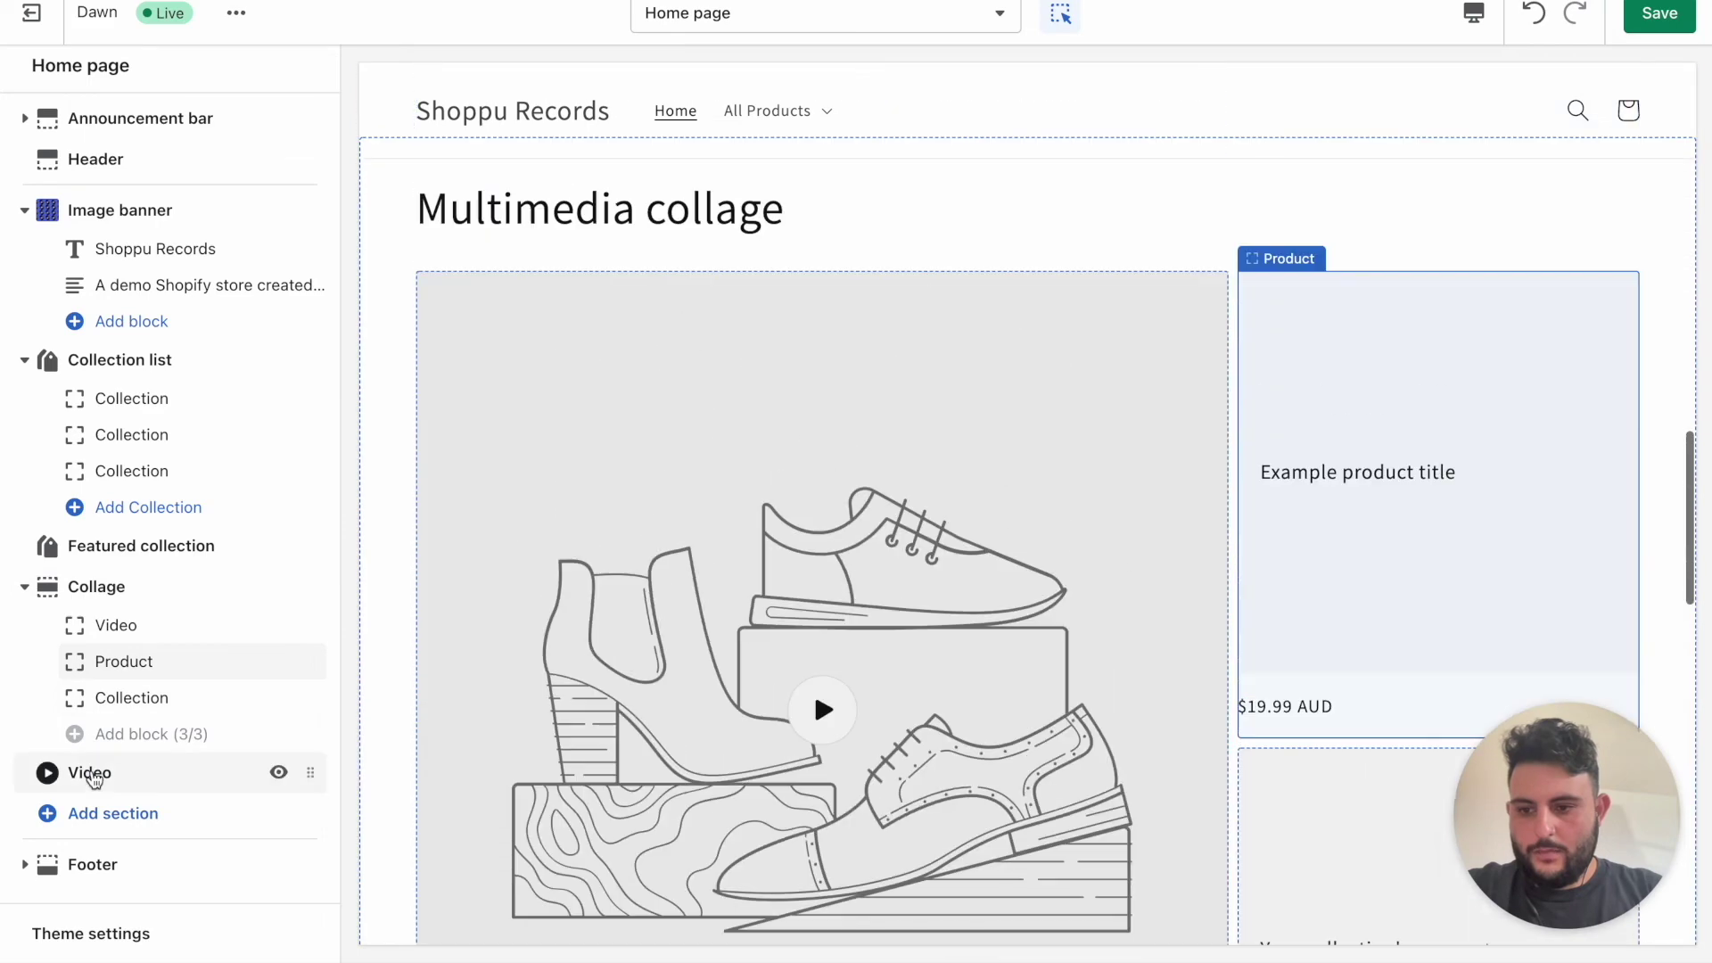
click(91, 773)
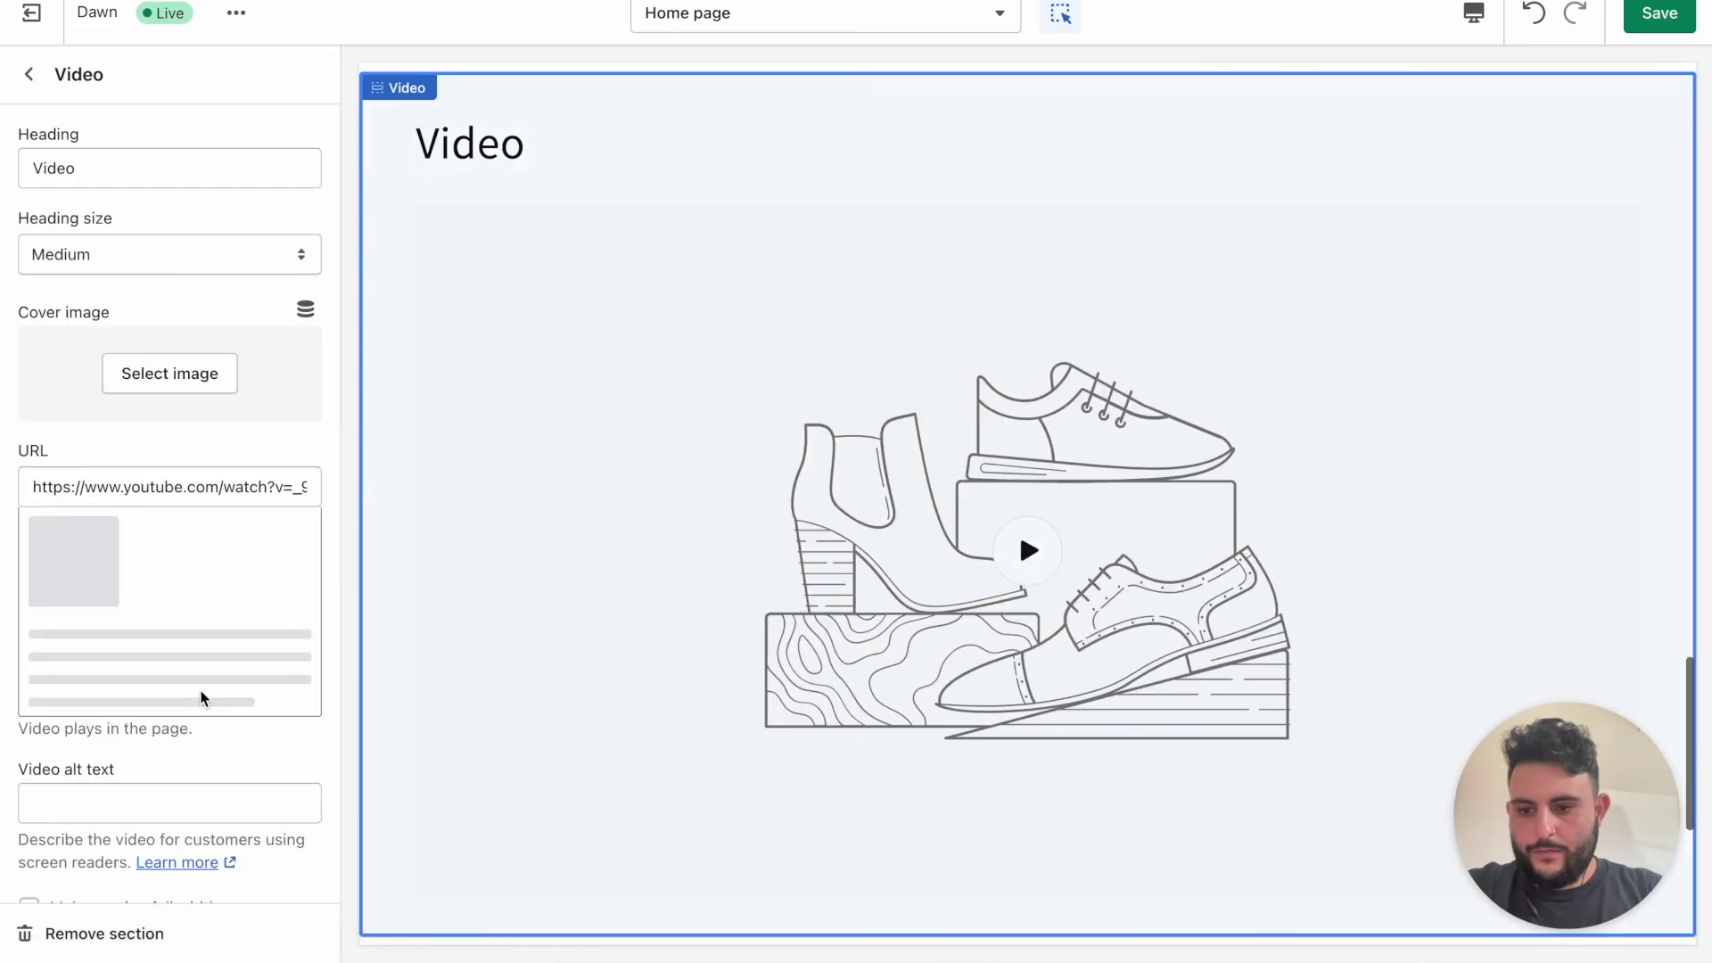
scroll(196, 713, down, 4)
click(122, 935)
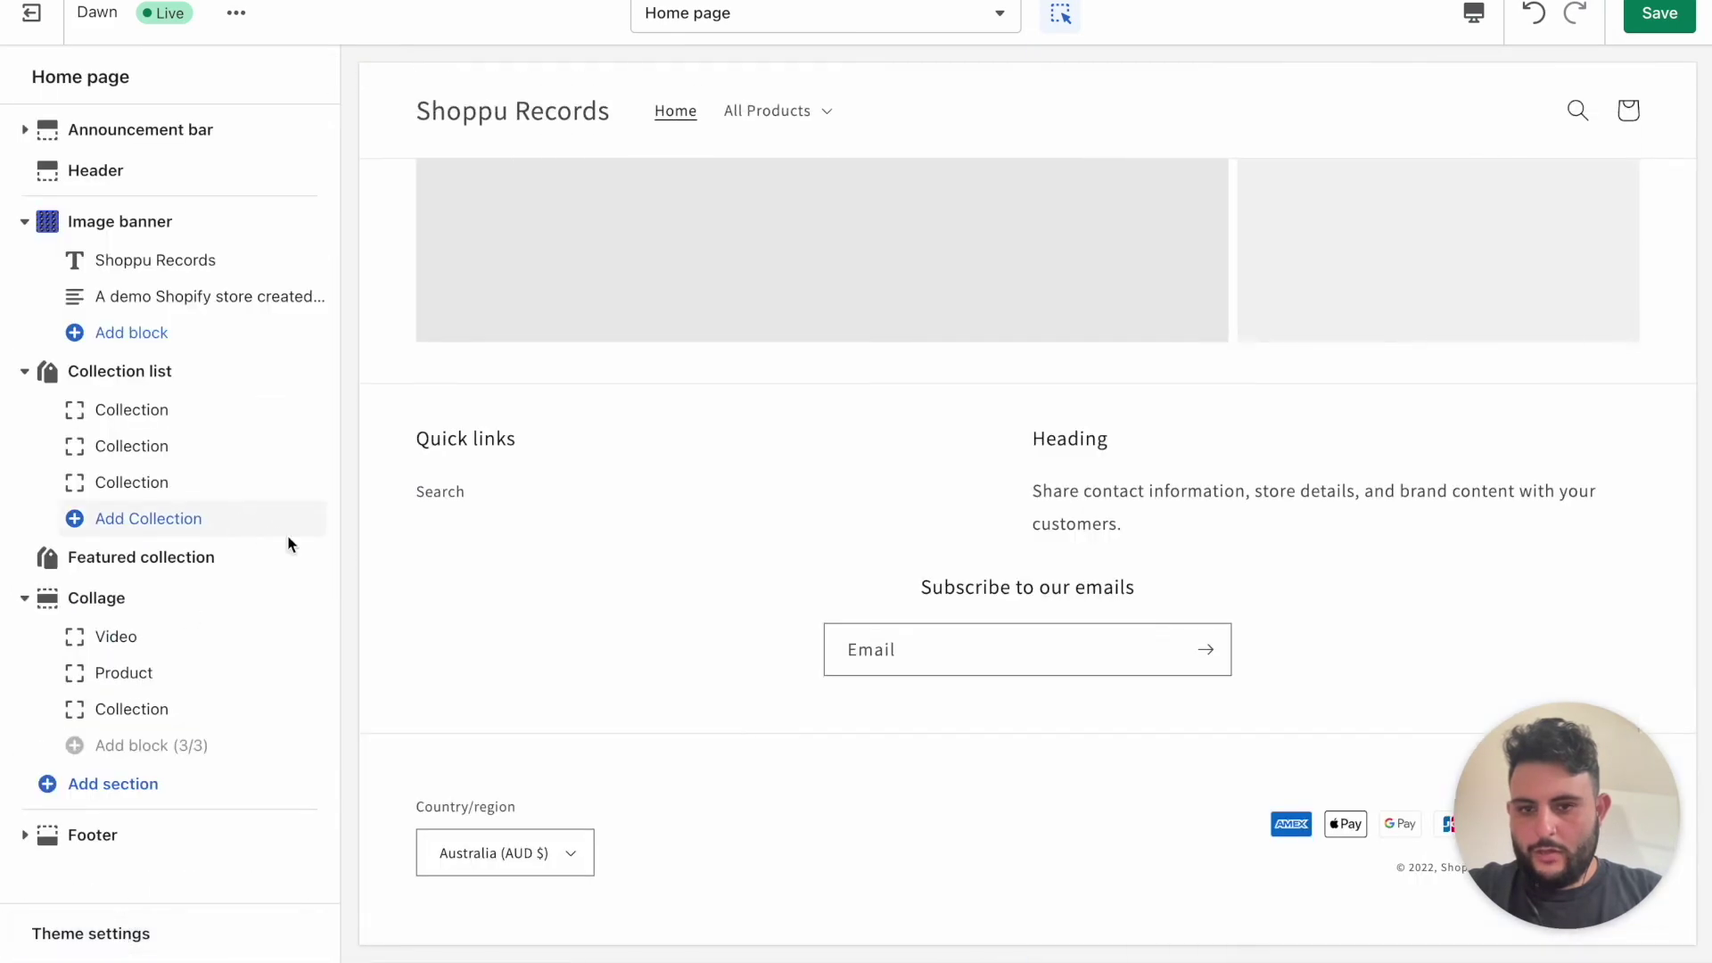
Remove the Collage section and save the home page
click(94, 607)
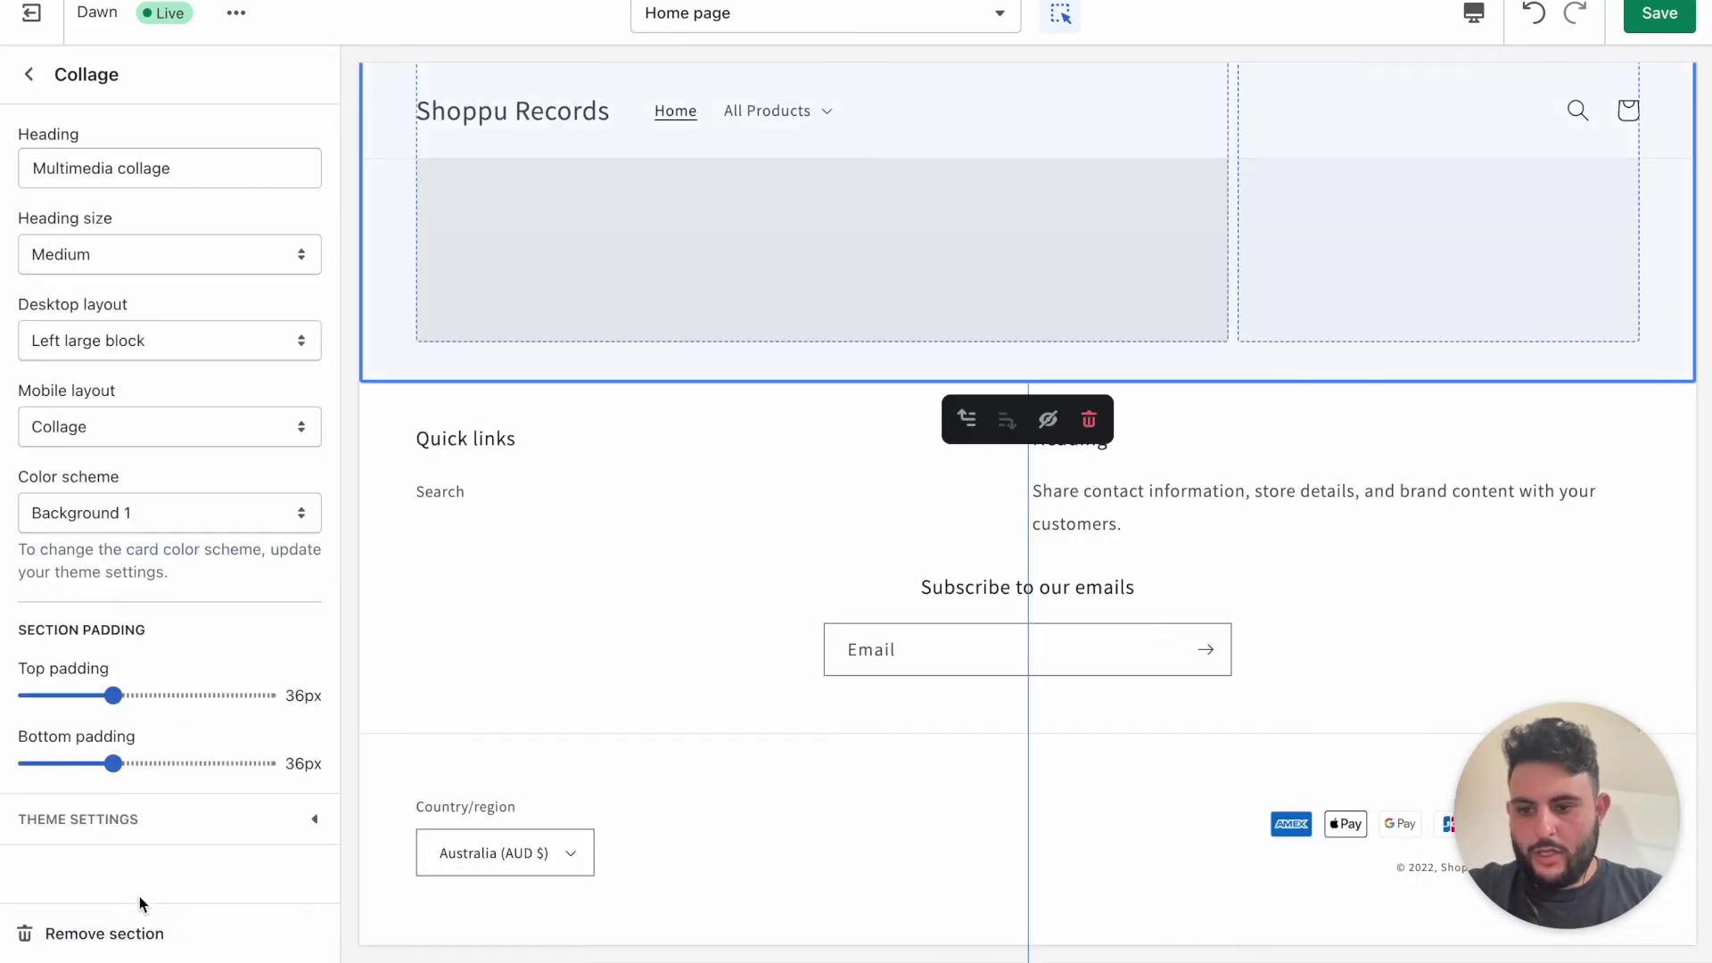
click(123, 934)
scroll(650, 382, up, 8)
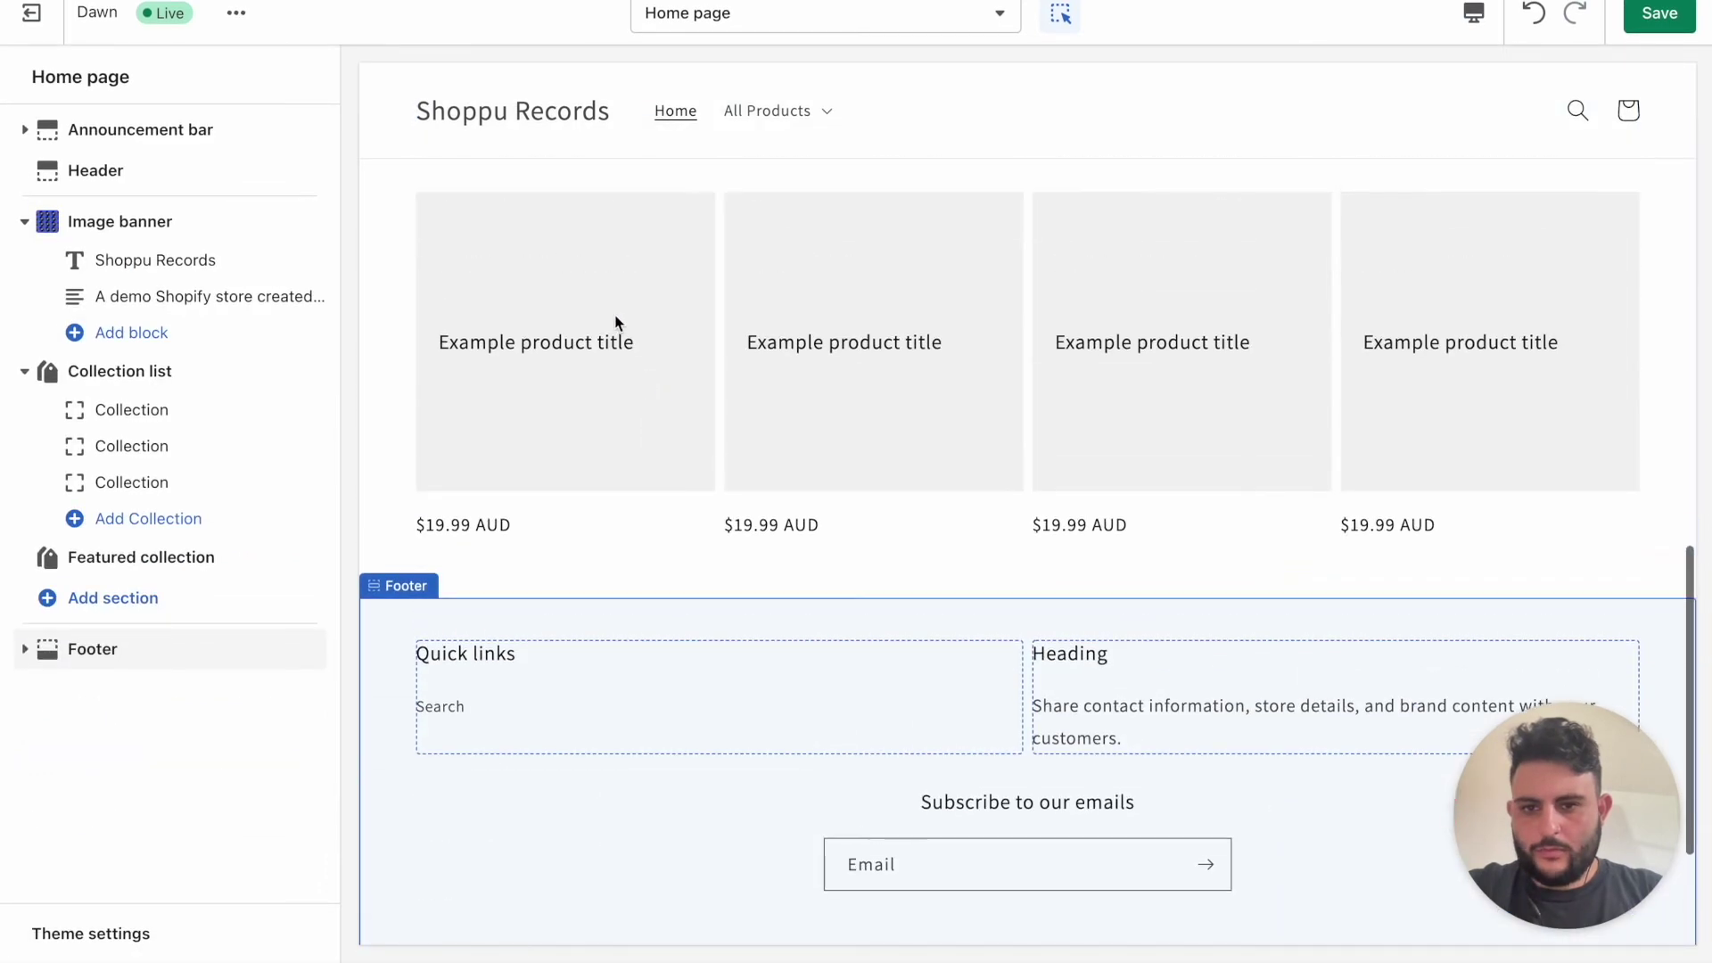
scroll(615, 321, up, 6)
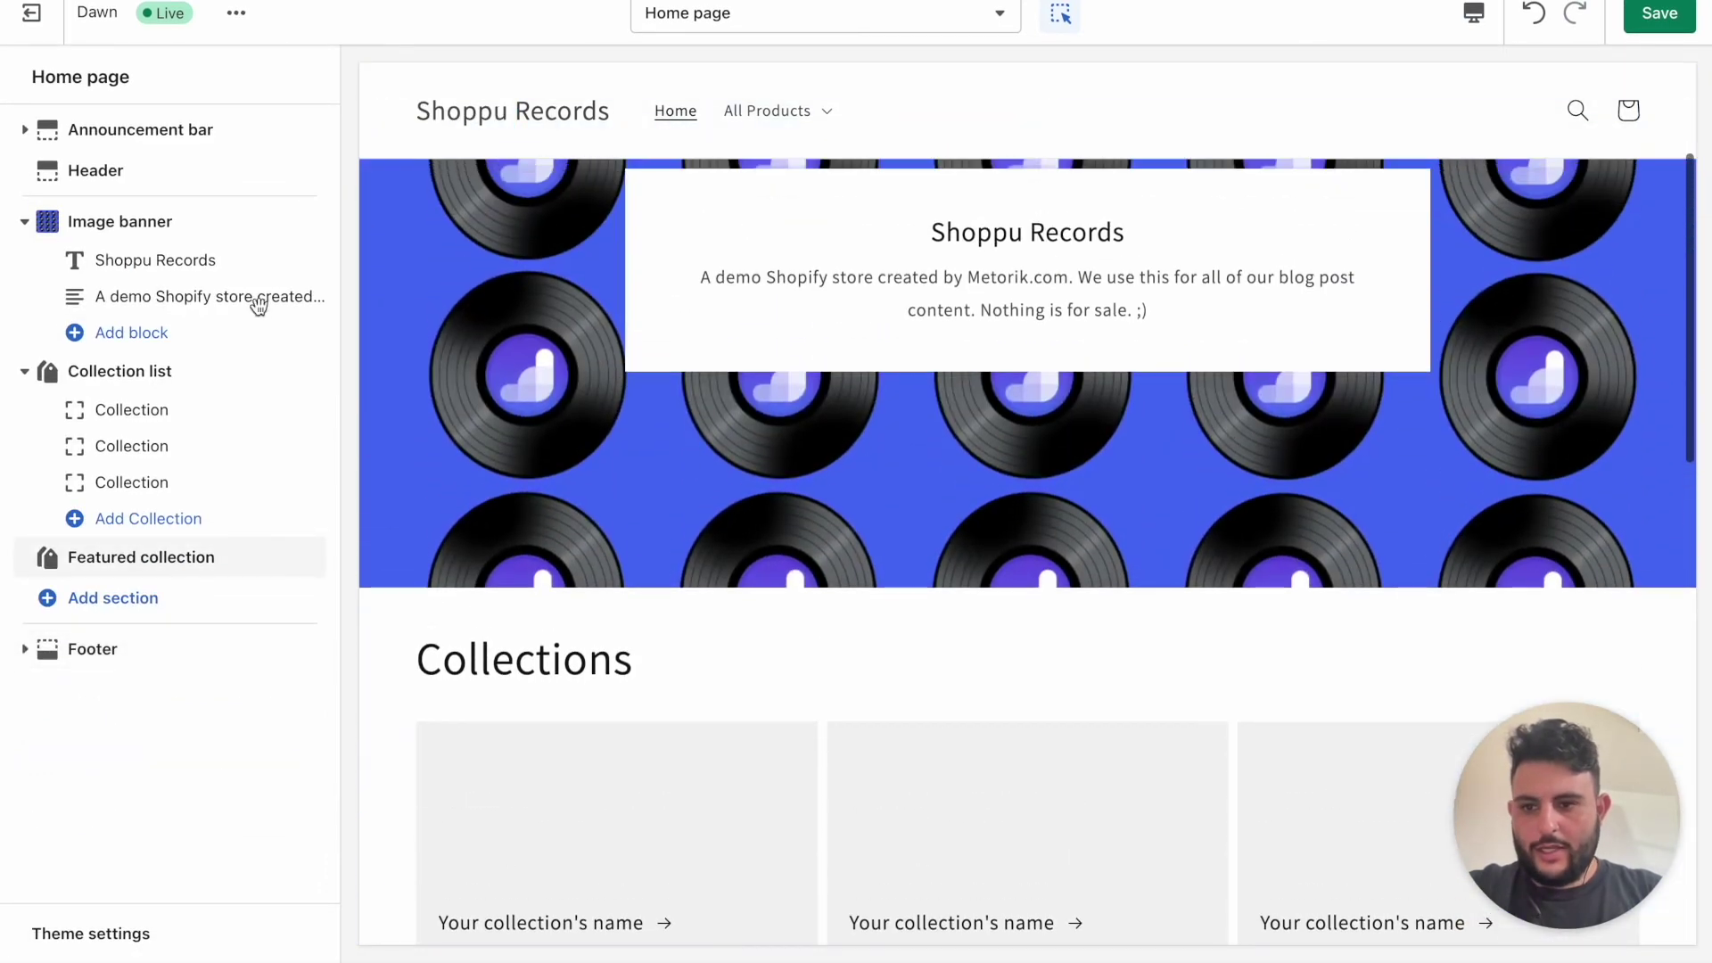
click(1664, 20)
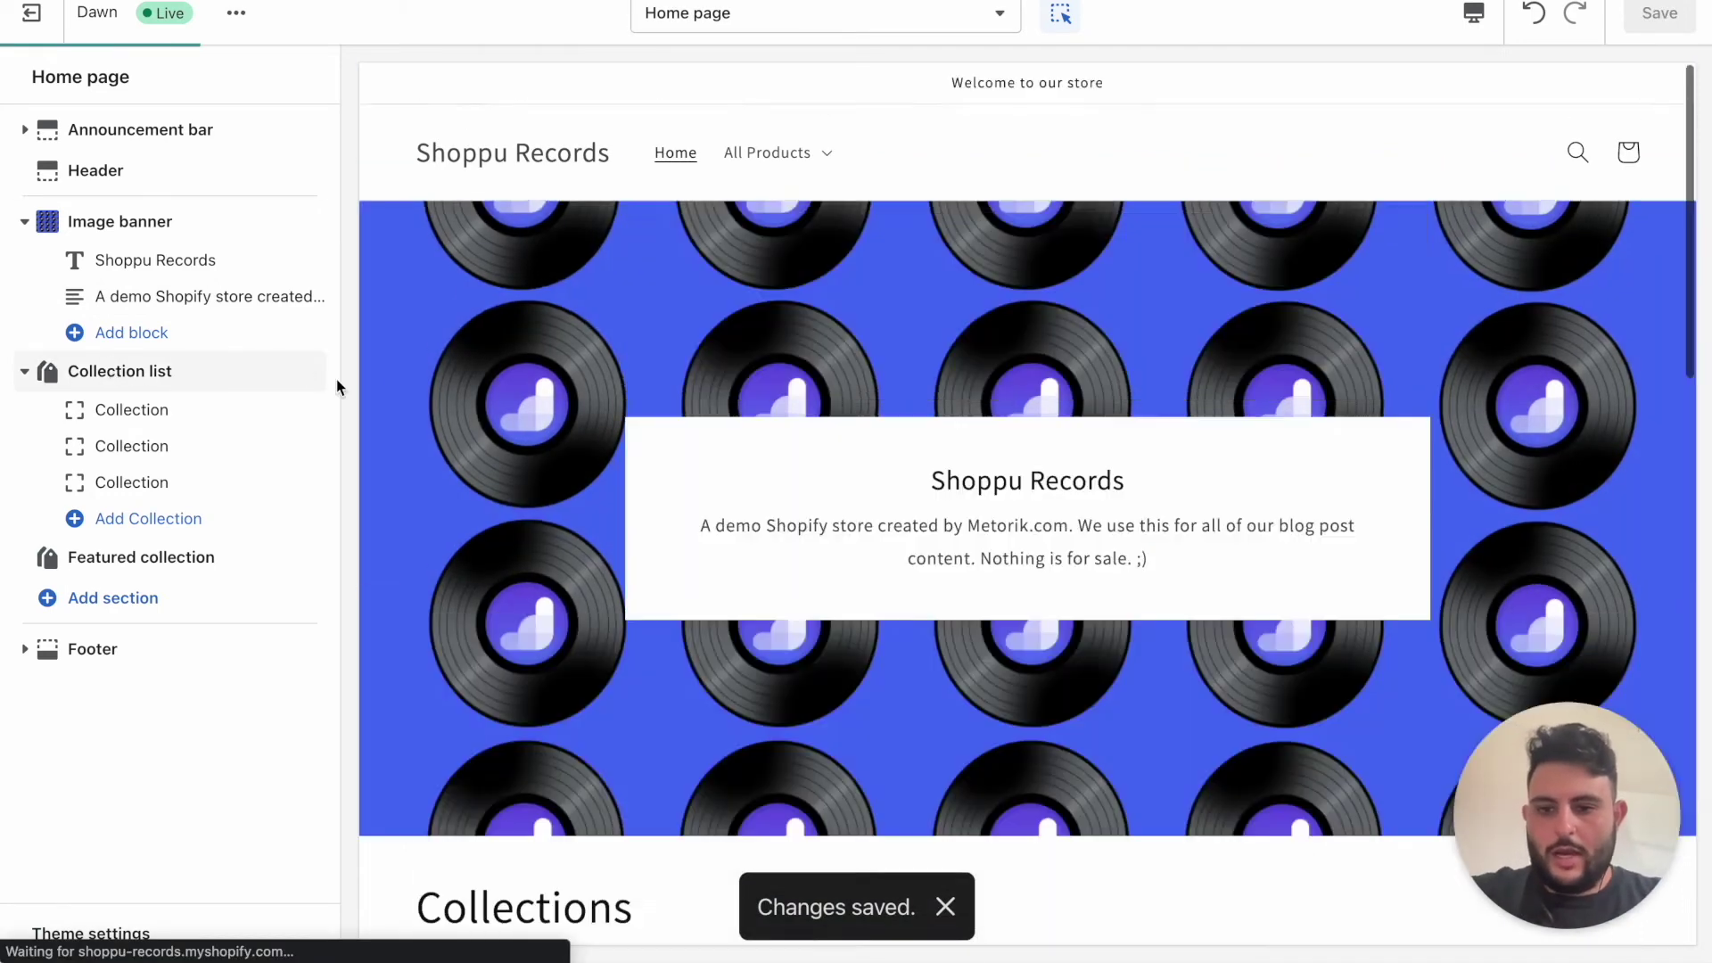
scroll(448, 474, down, 6)
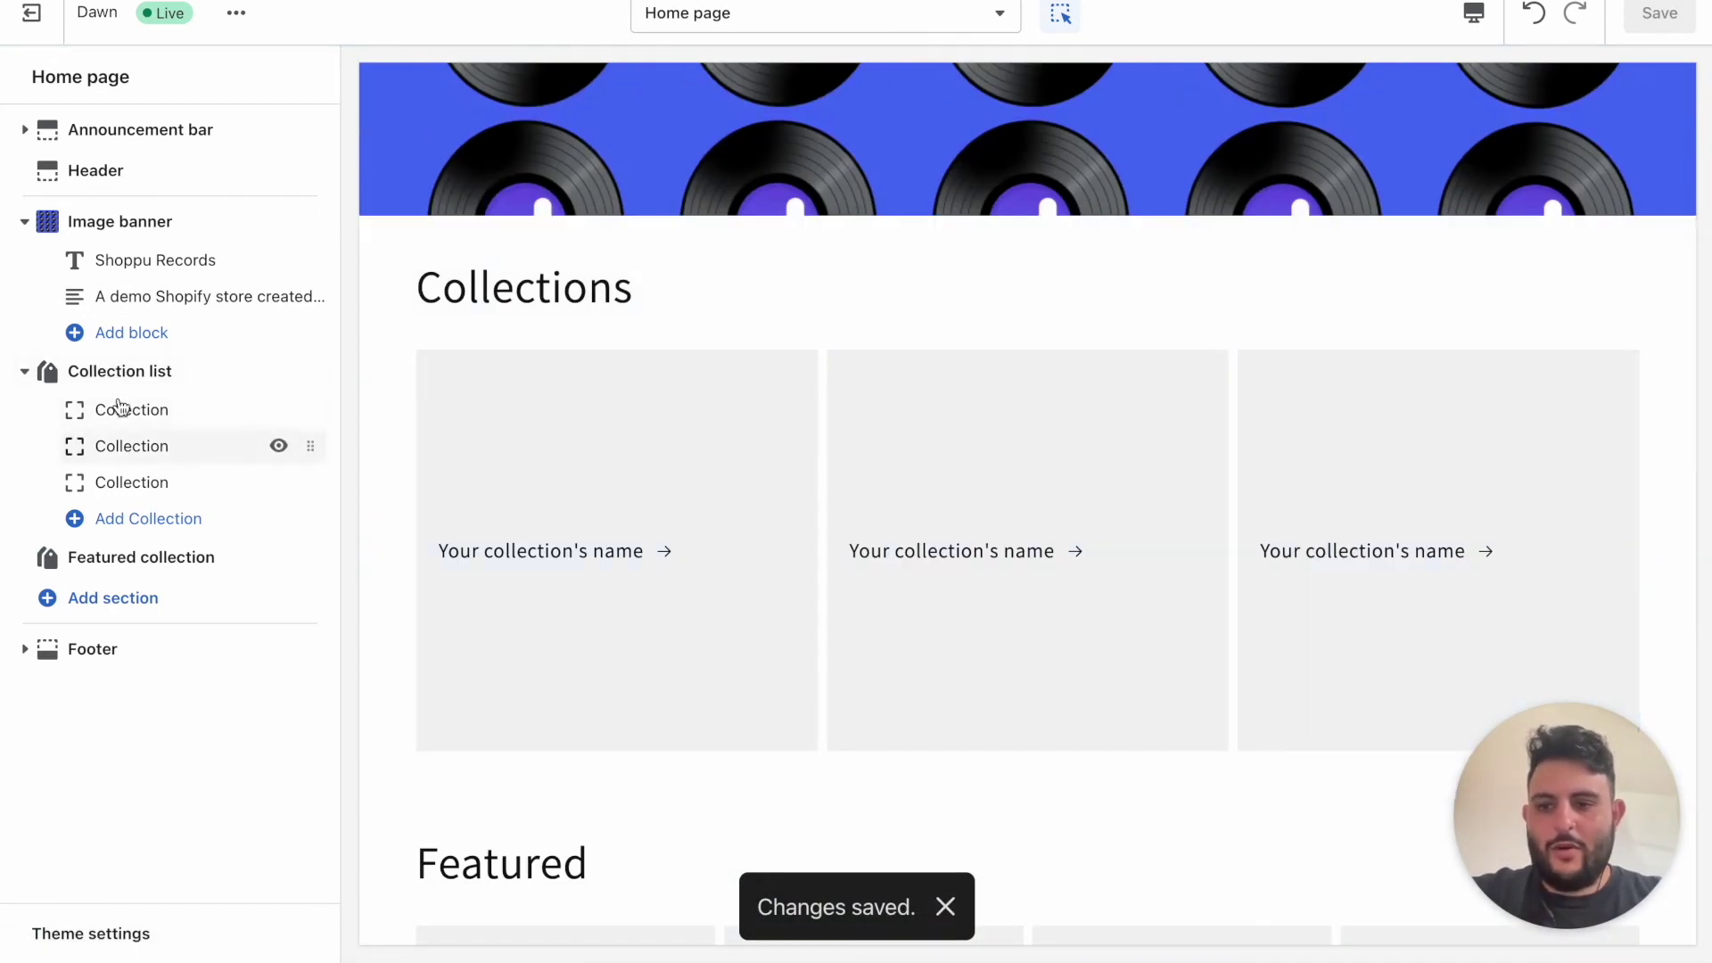
Change the Collection list's desktop columns from 3 to 4
click(624, 481)
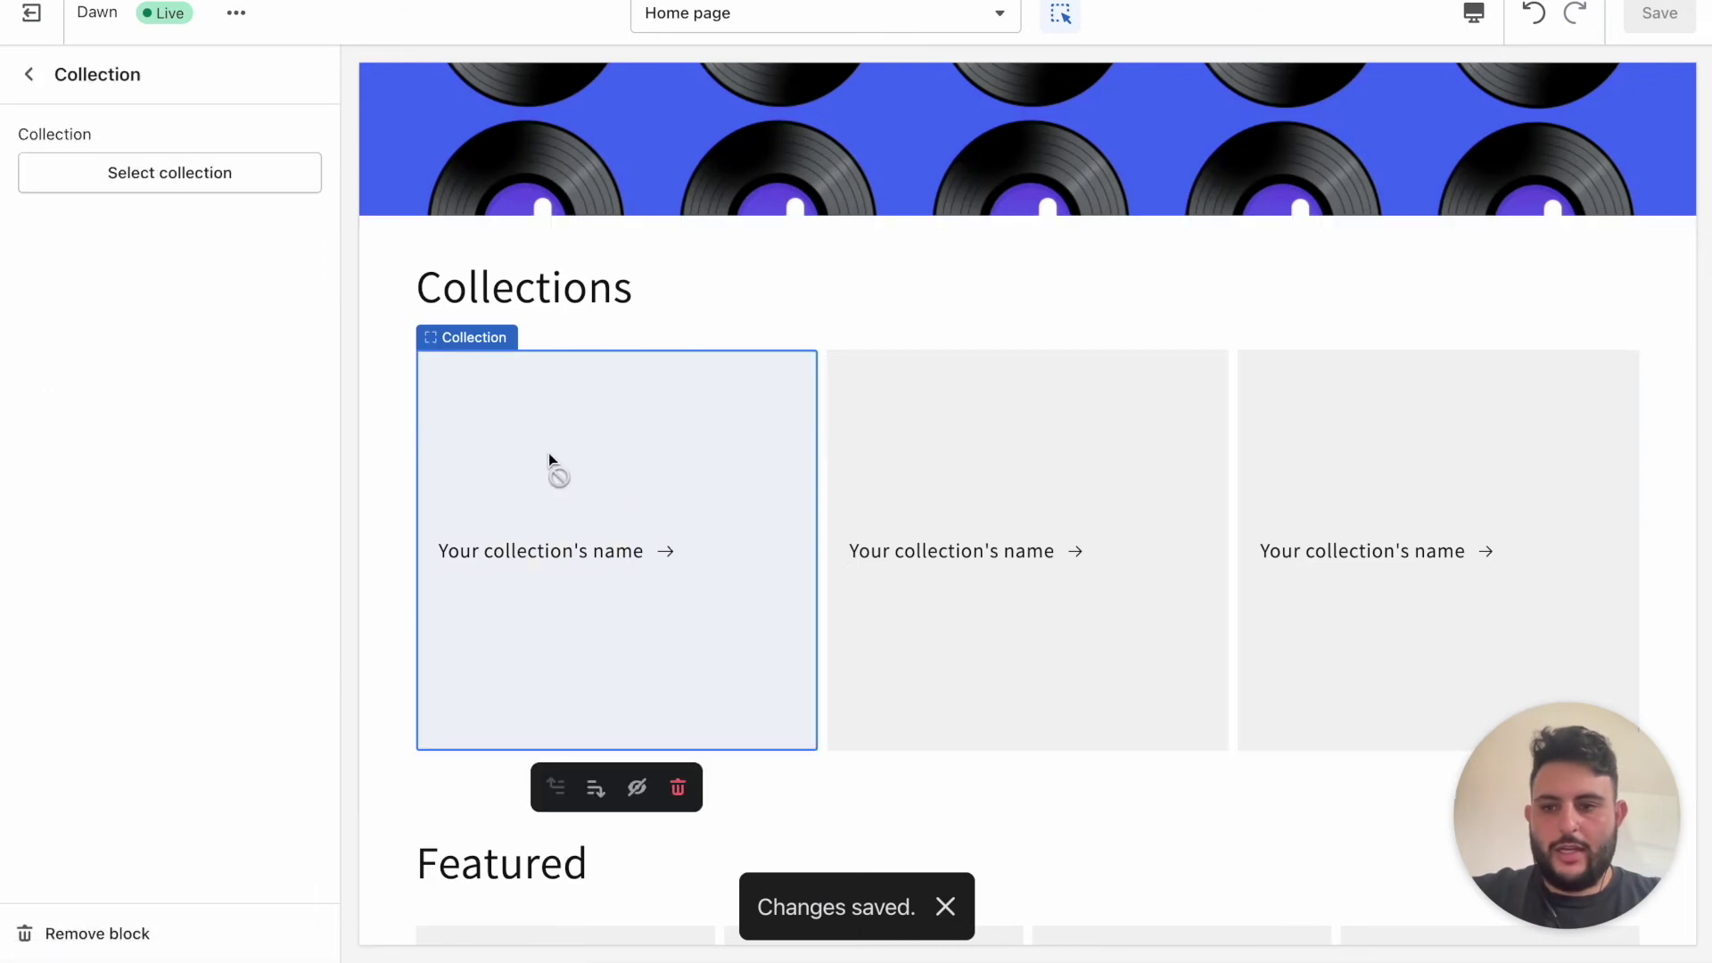
click(29, 87)
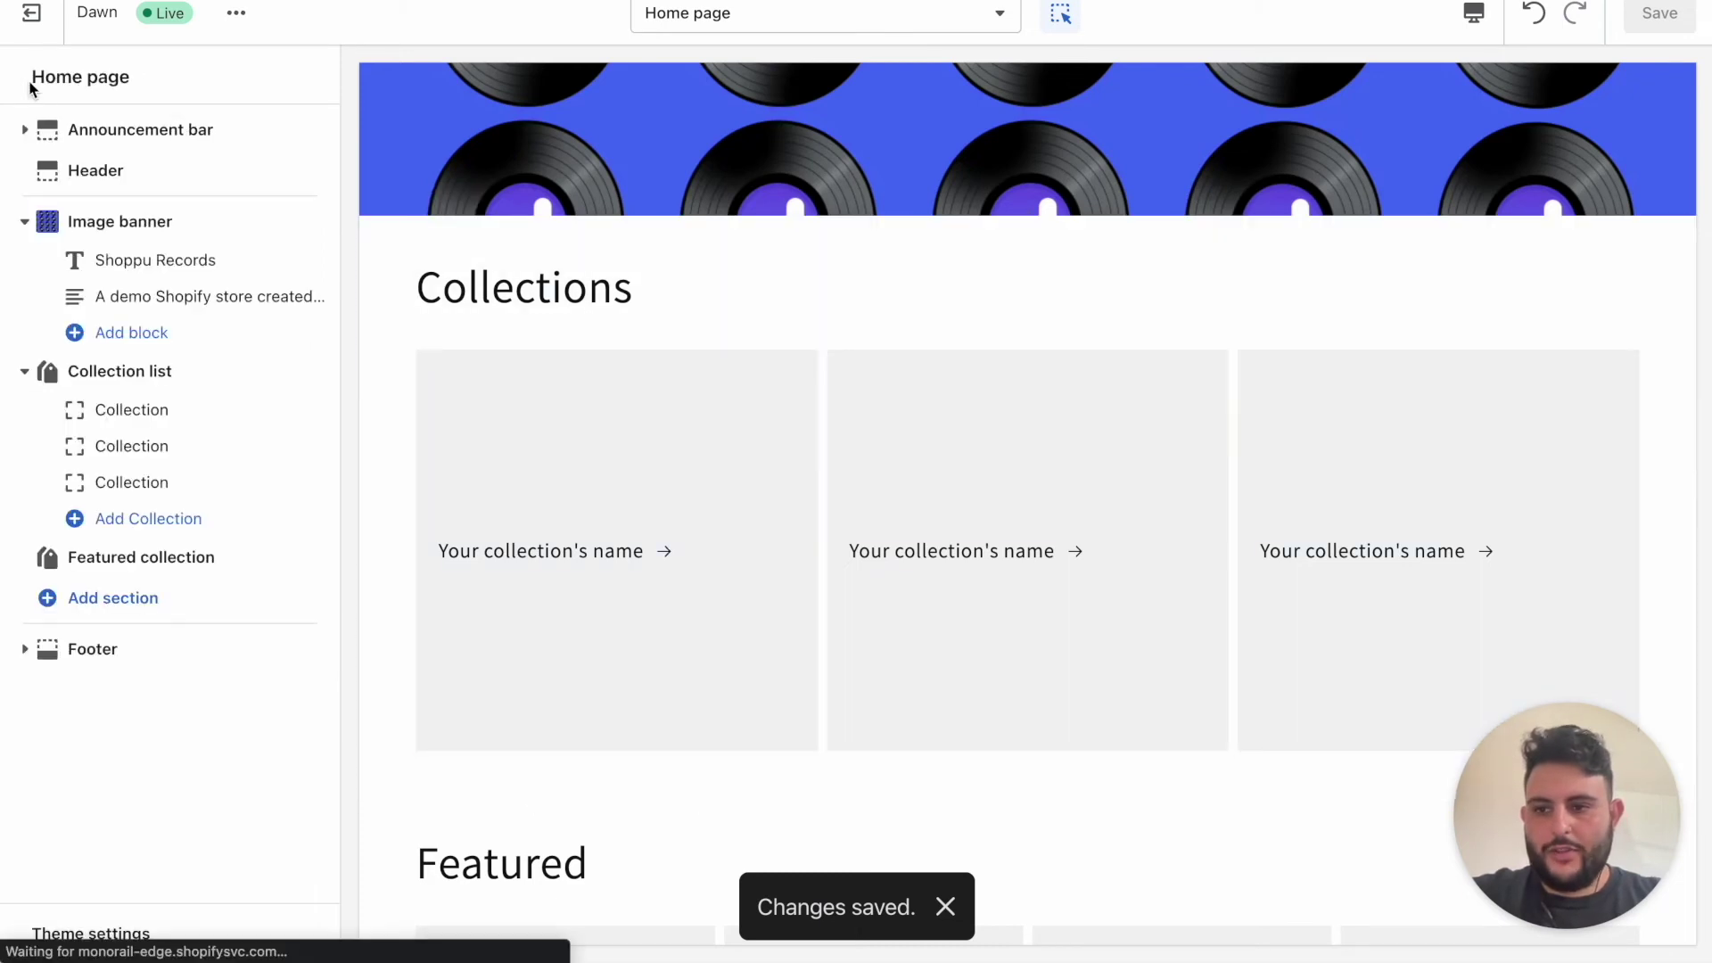
click(116, 373)
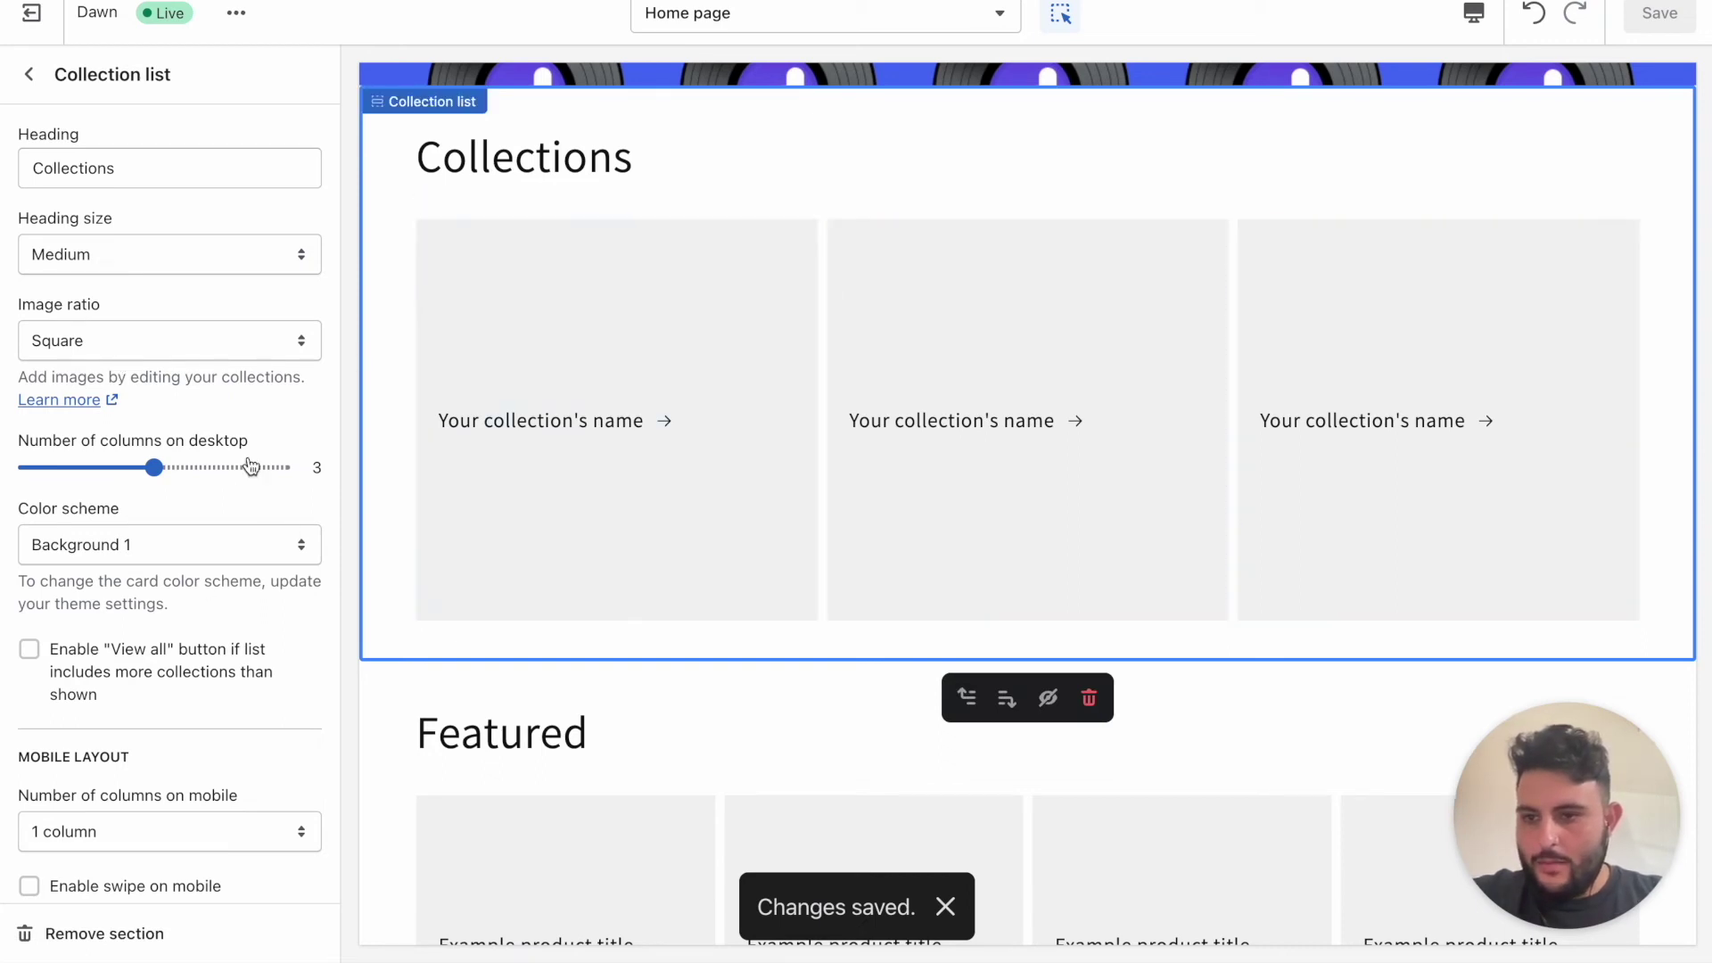
scroll(251, 465, down, 3)
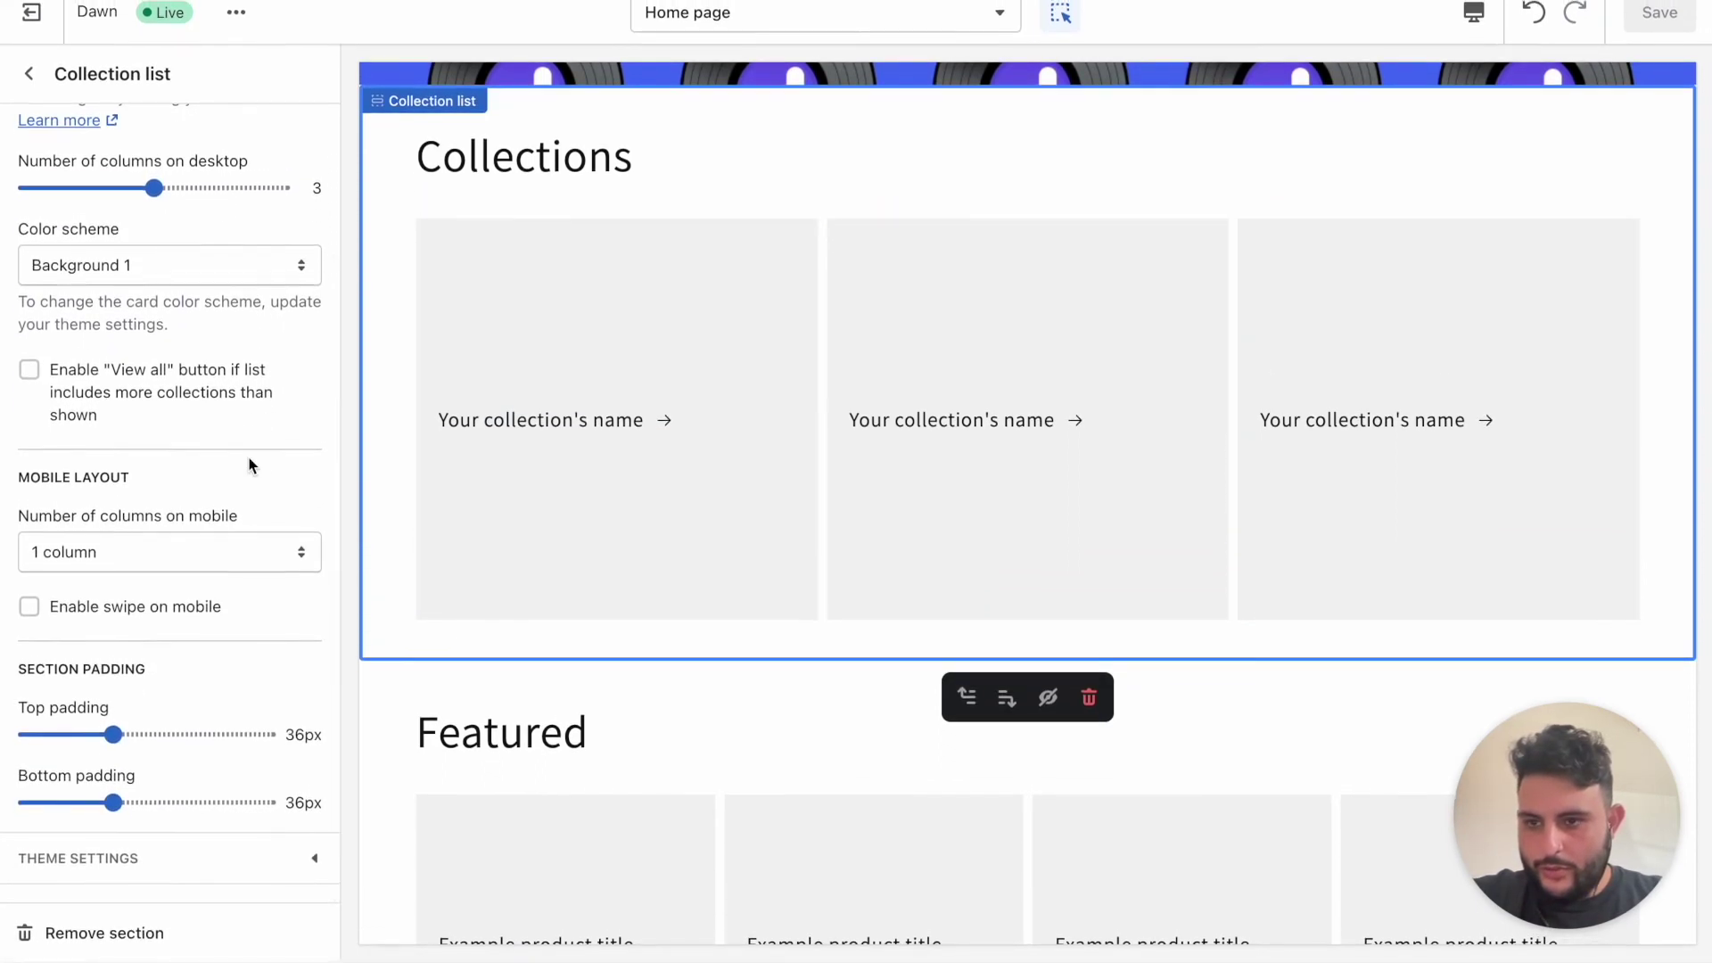
scroll(254, 462, up, 3)
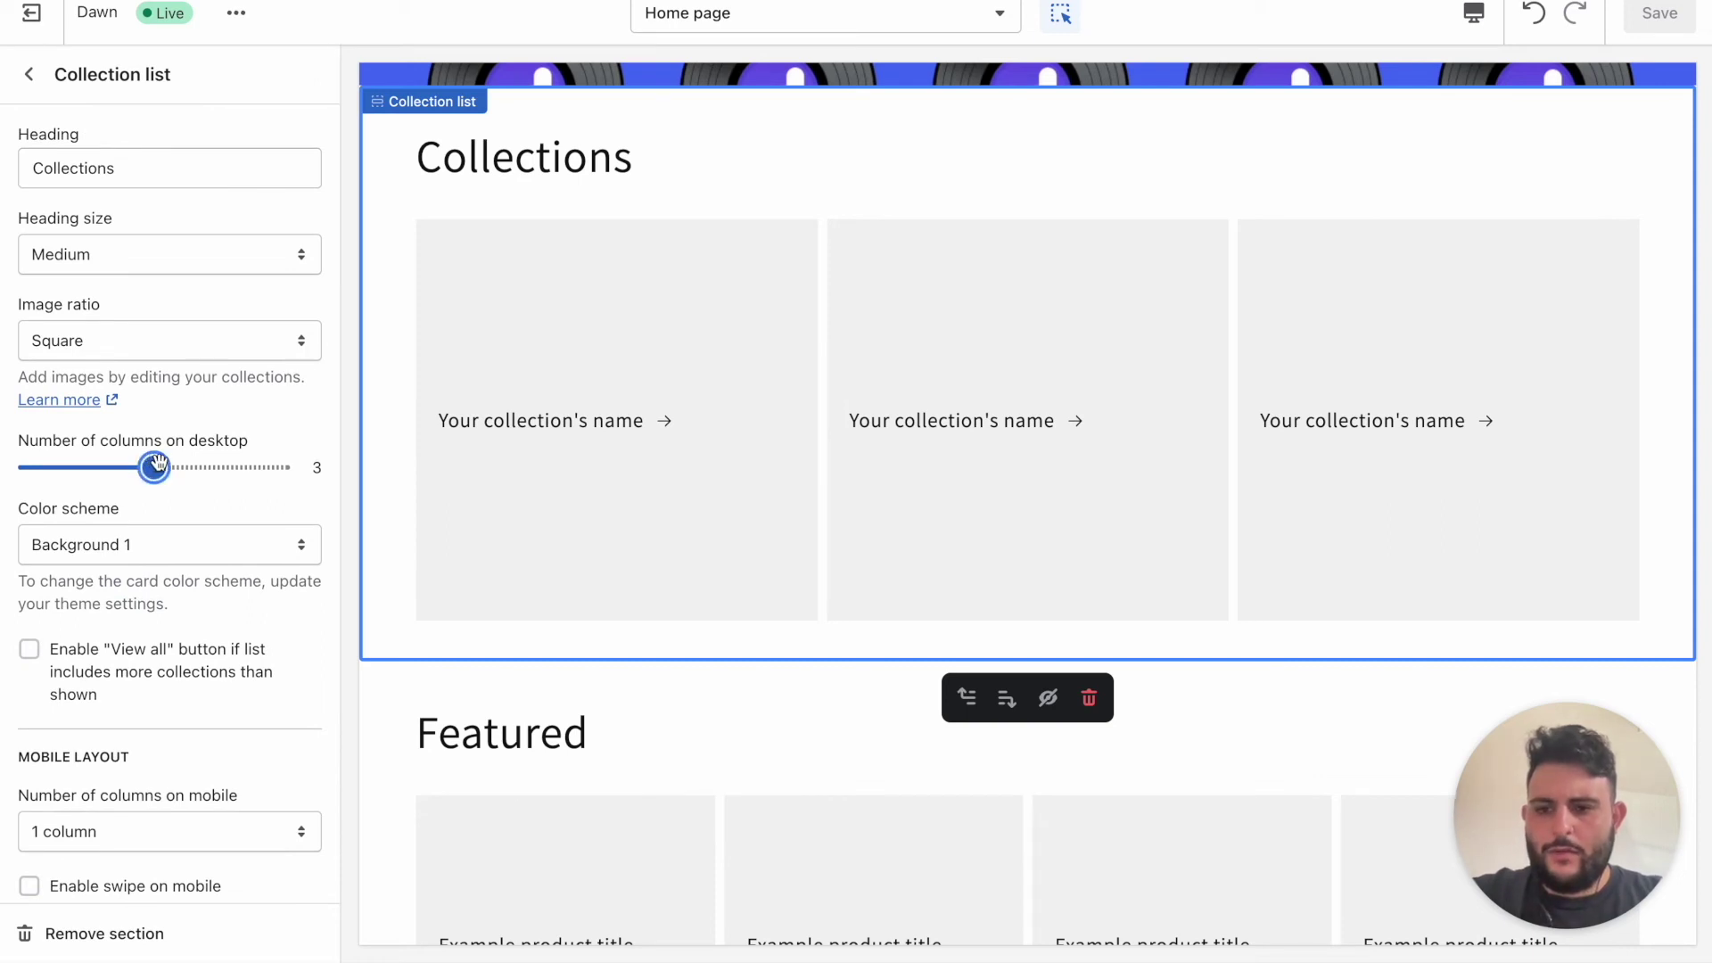
drag(175, 461, 205, 463)
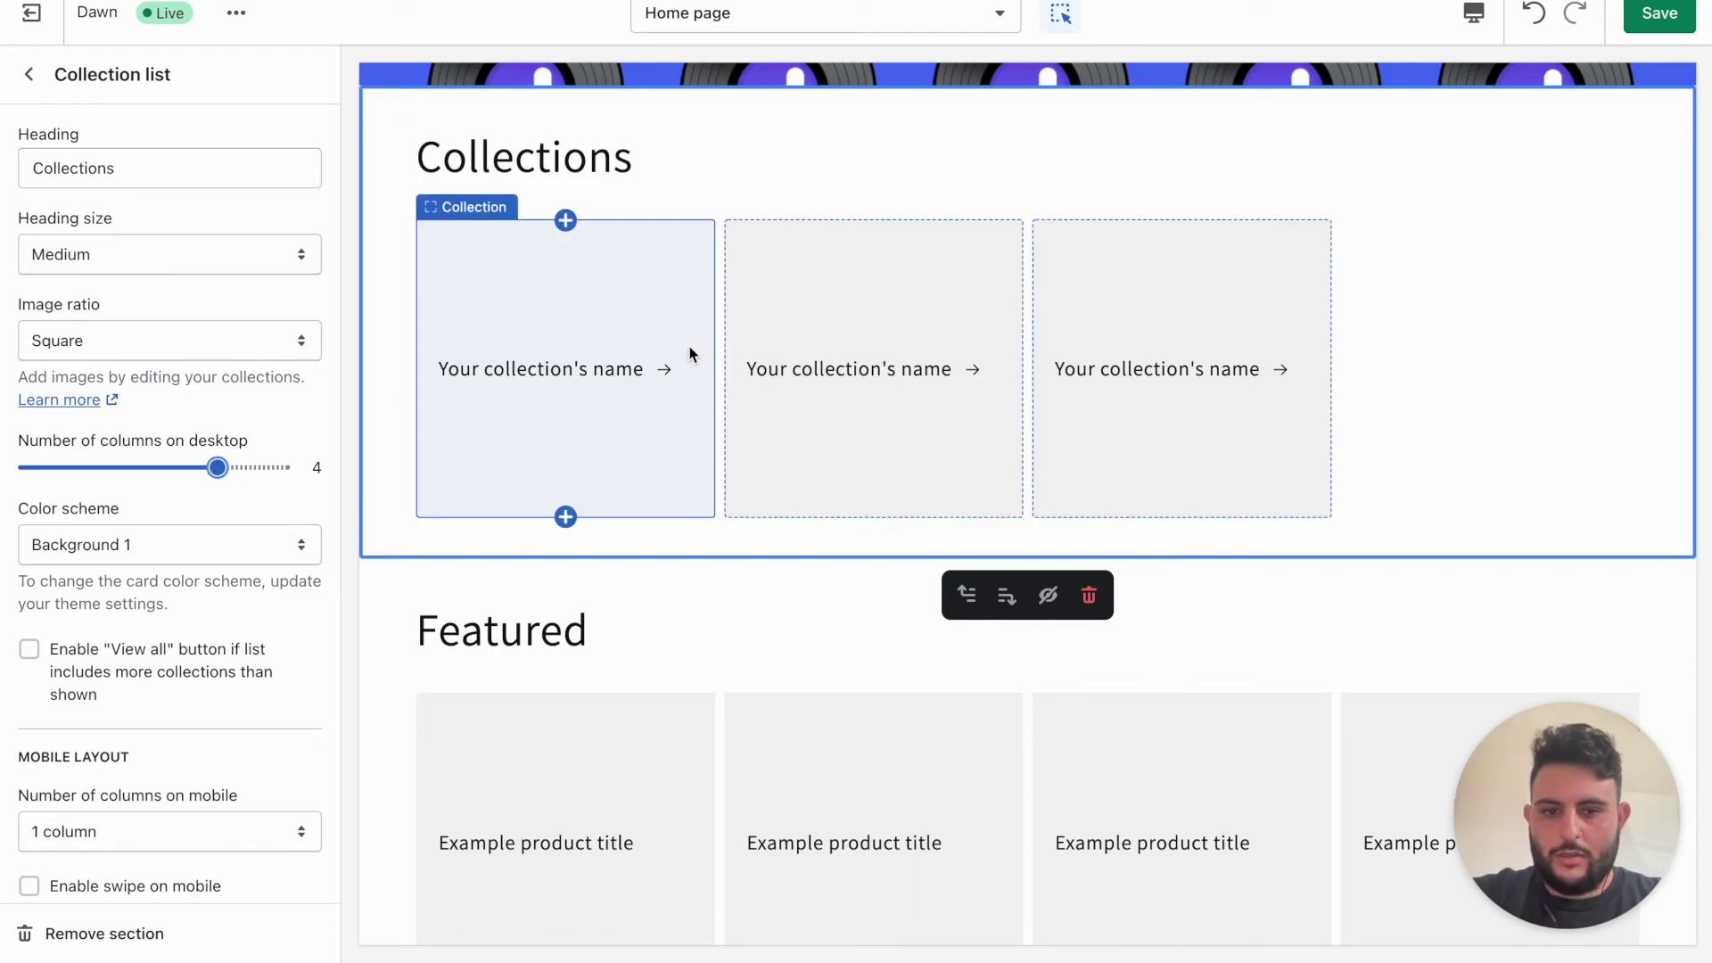
click(558, 351)
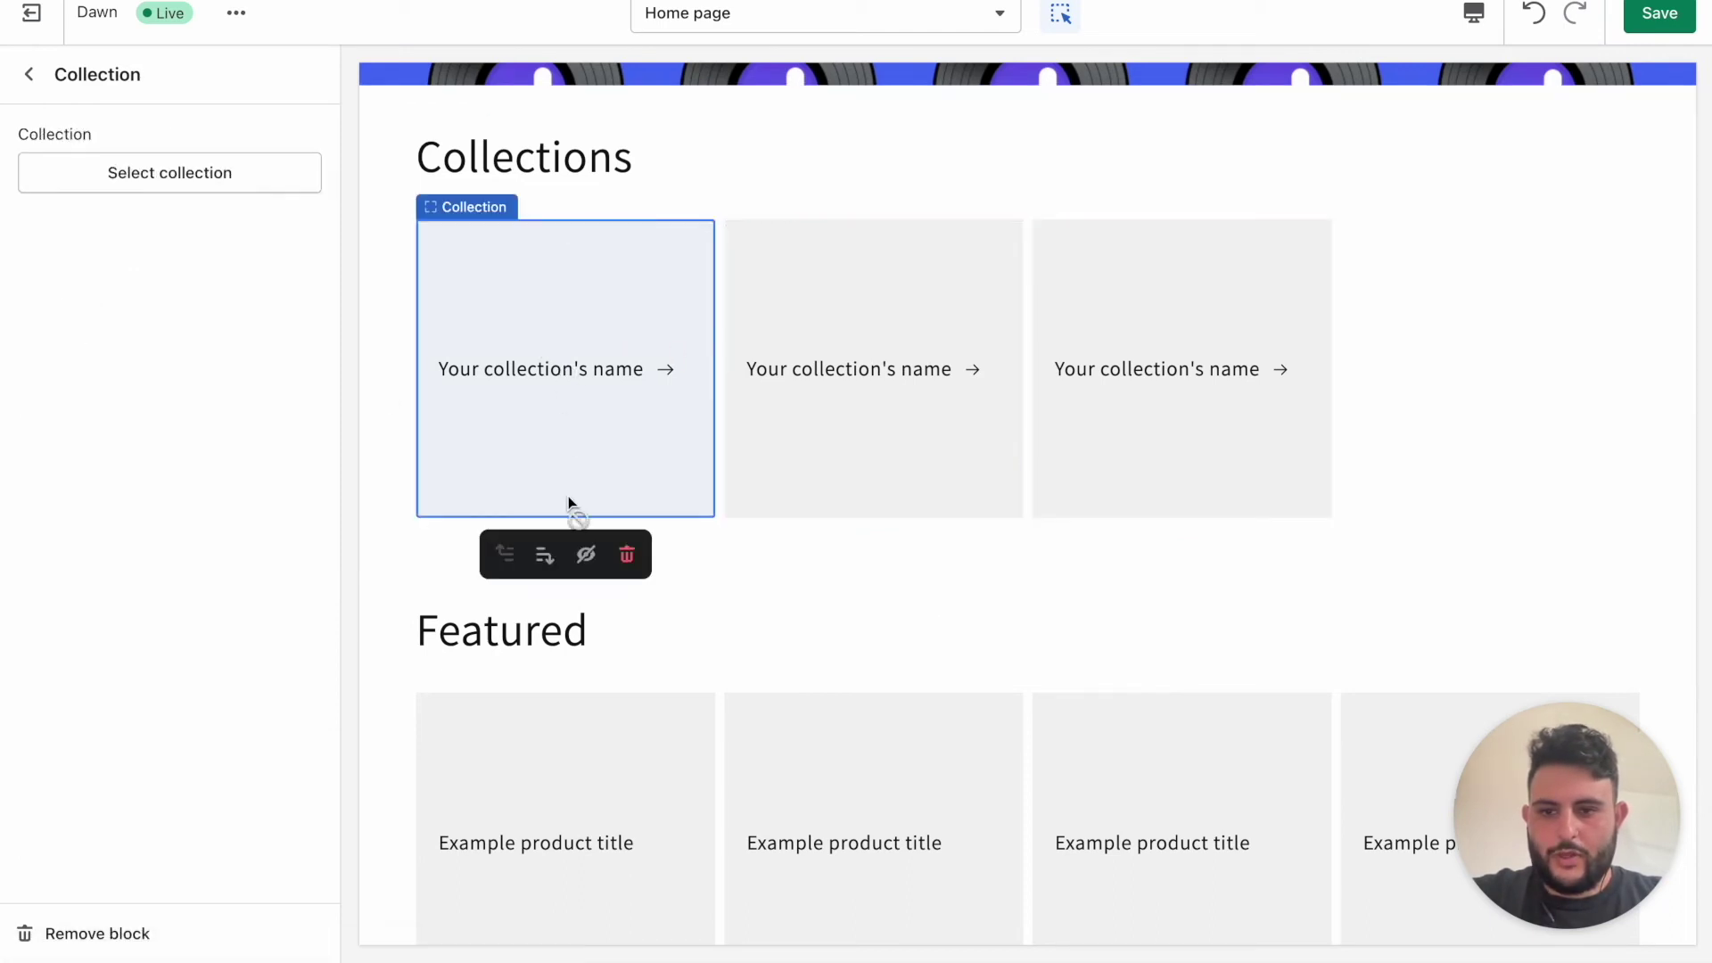
Set the first collection card to the Records collection
click(249, 181)
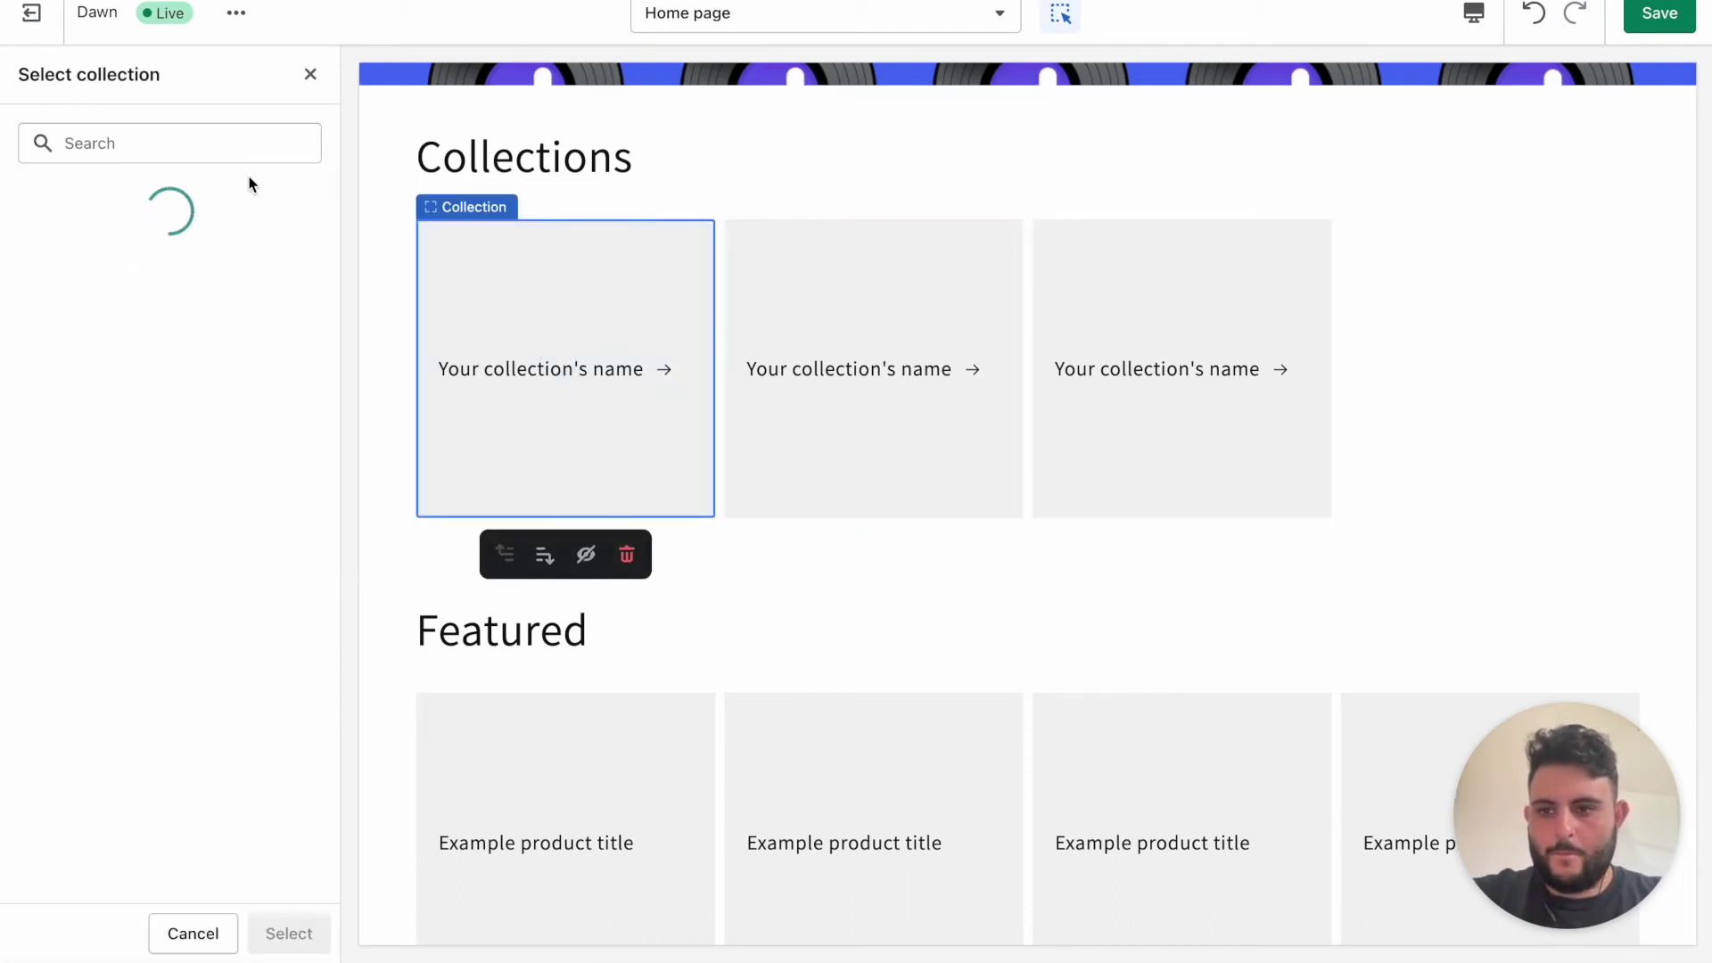
click(149, 415)
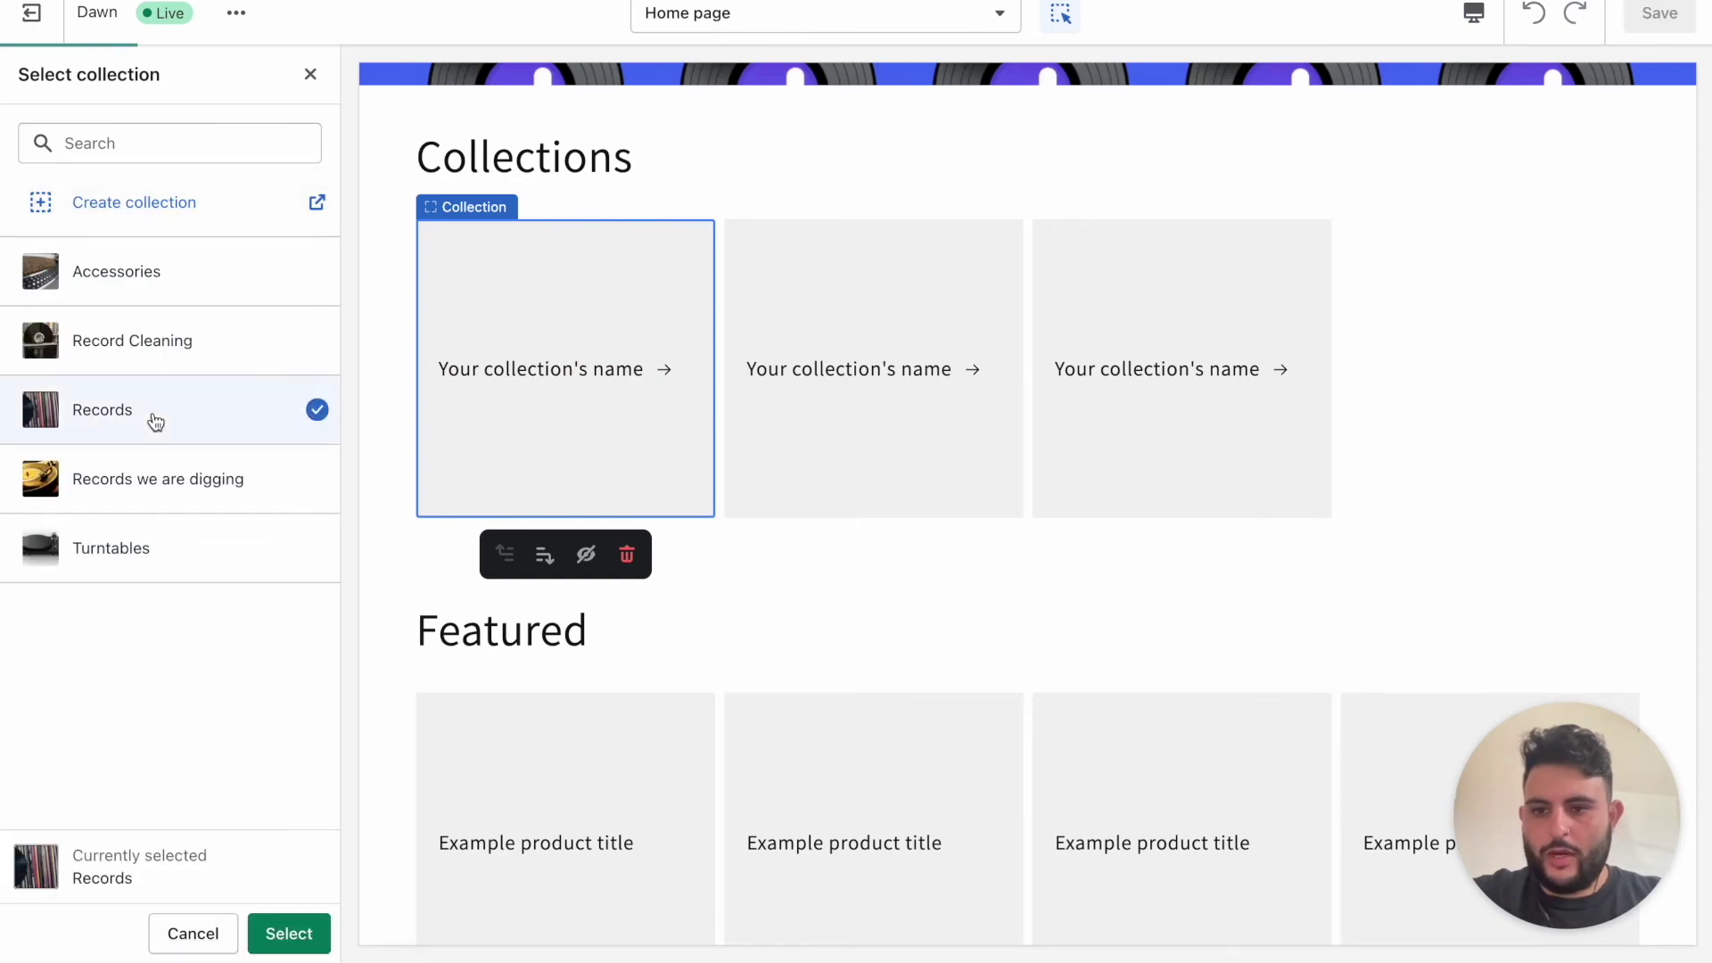
click(905, 373)
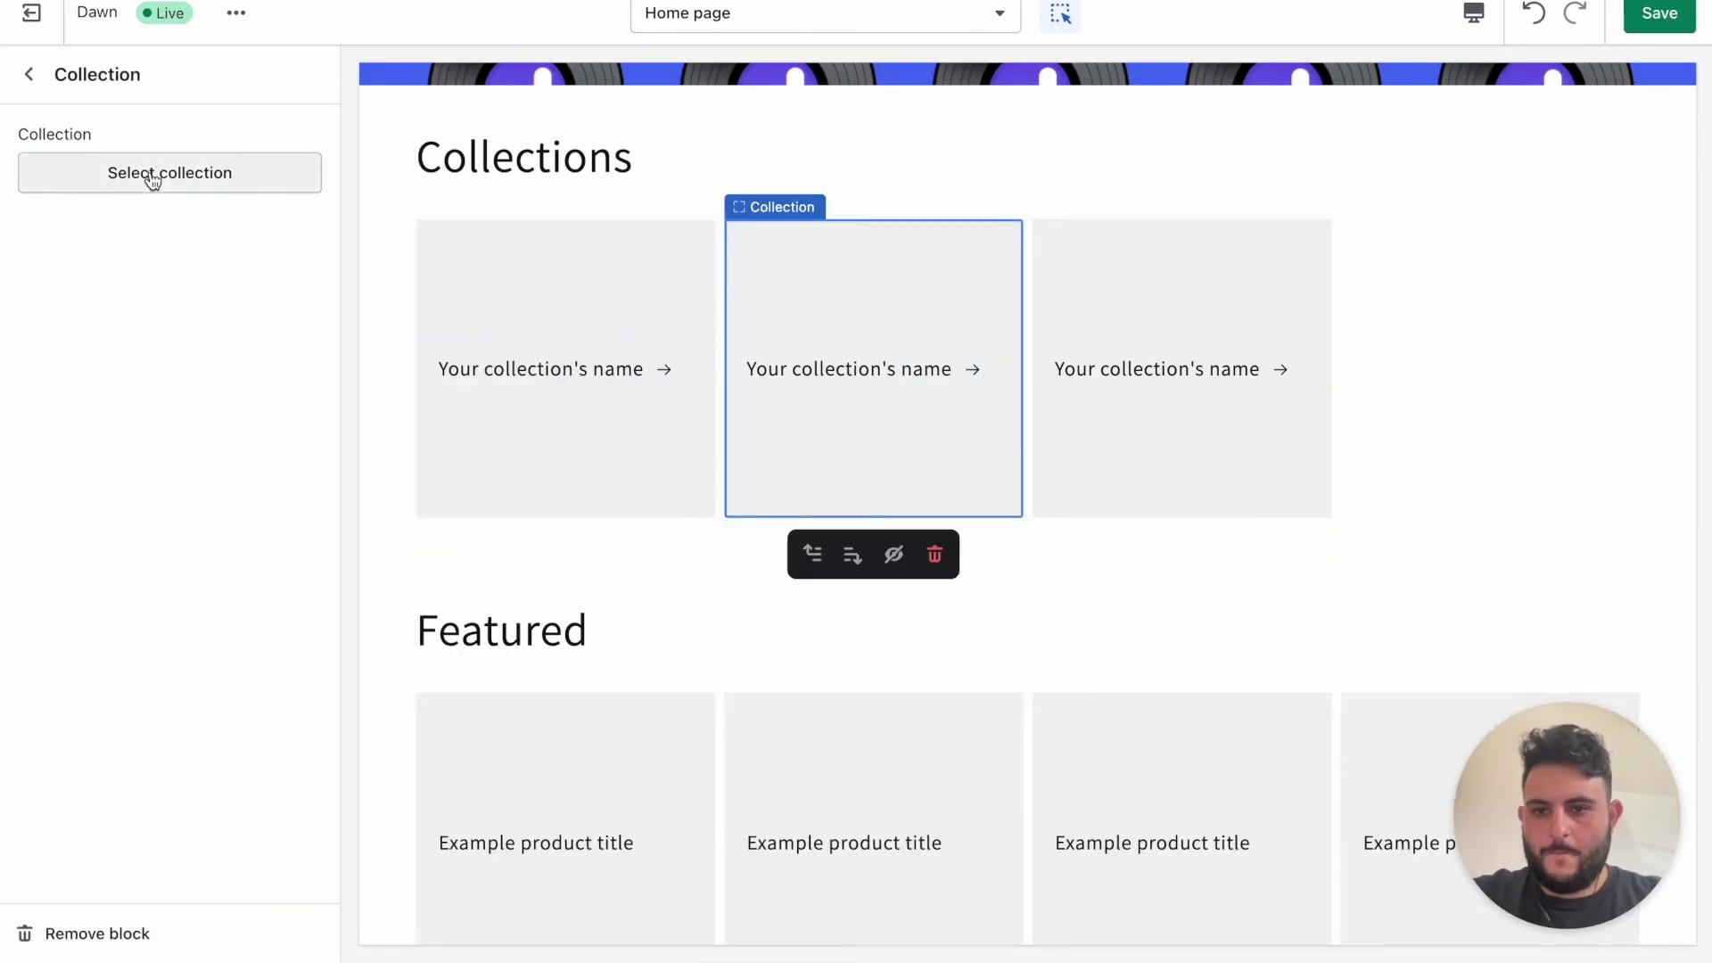
click(150, 179)
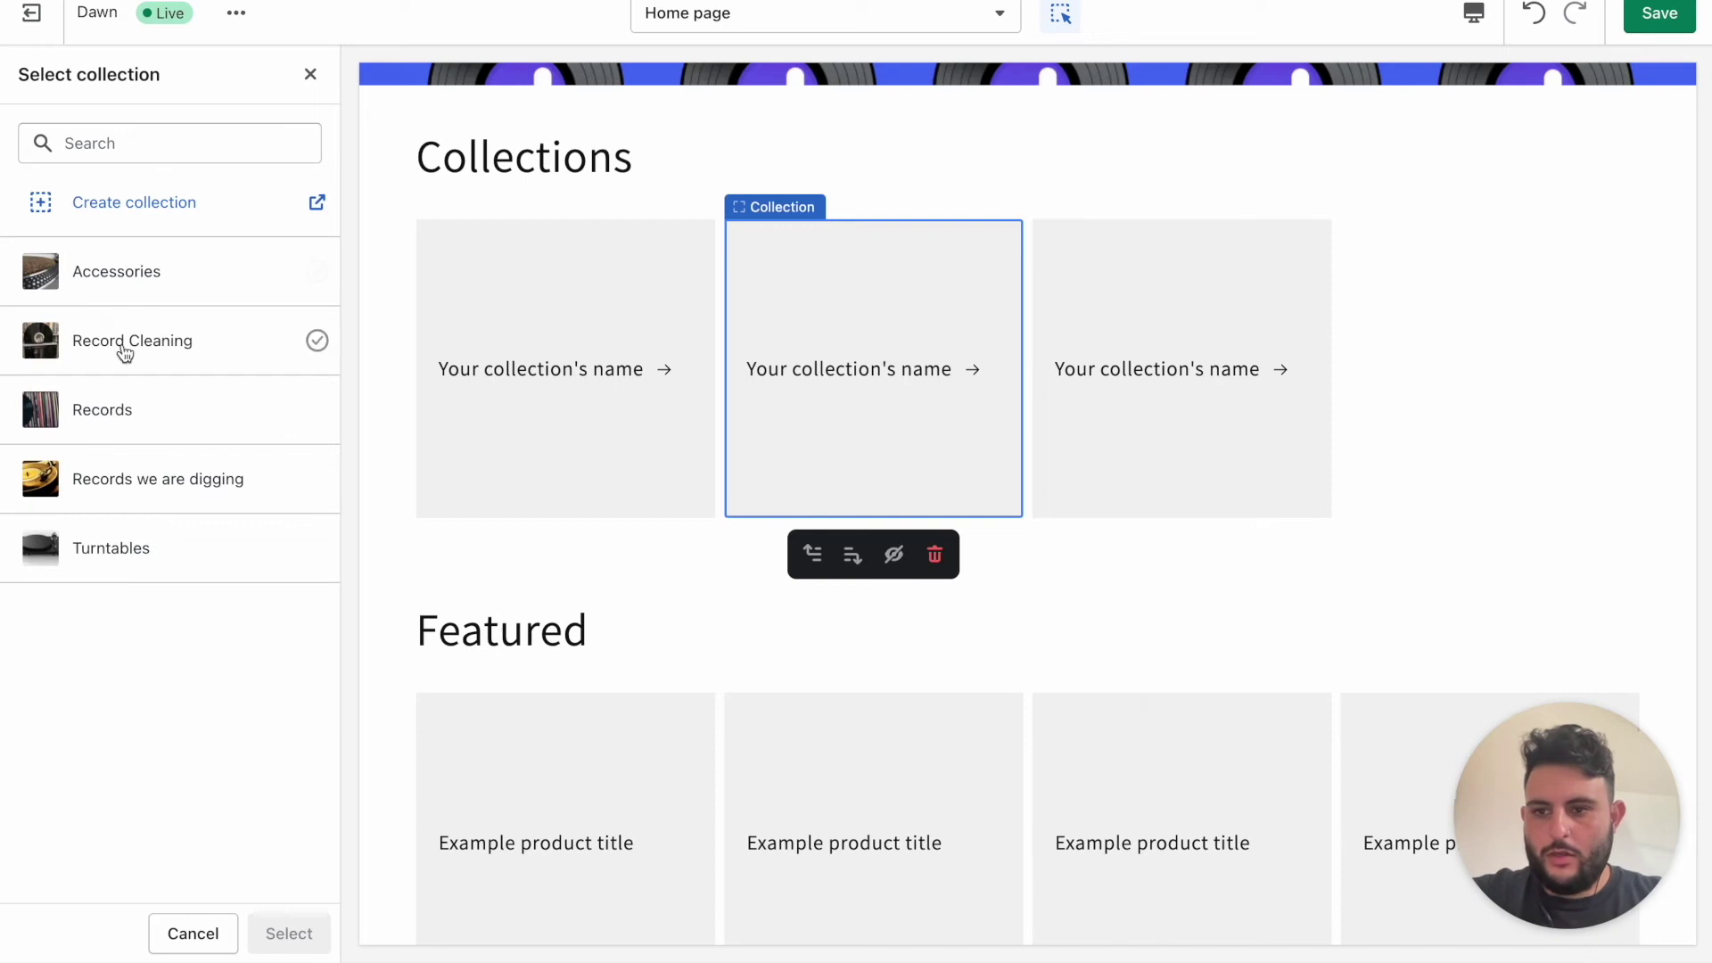
click(120, 548)
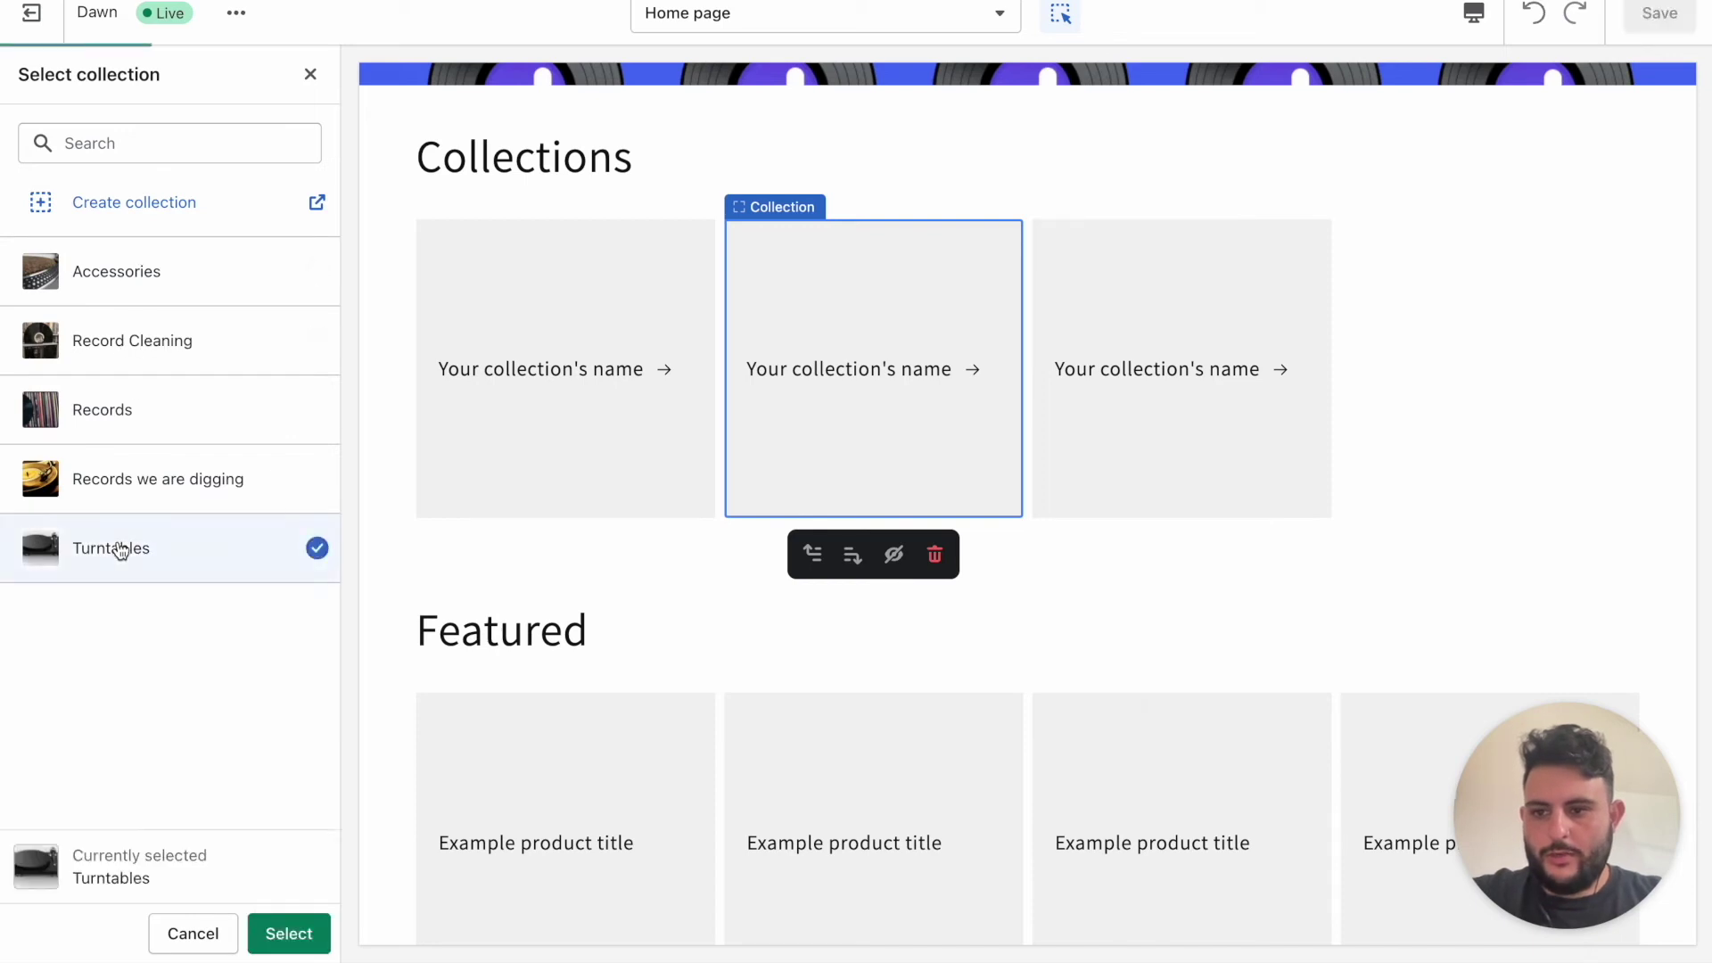
click(1216, 367)
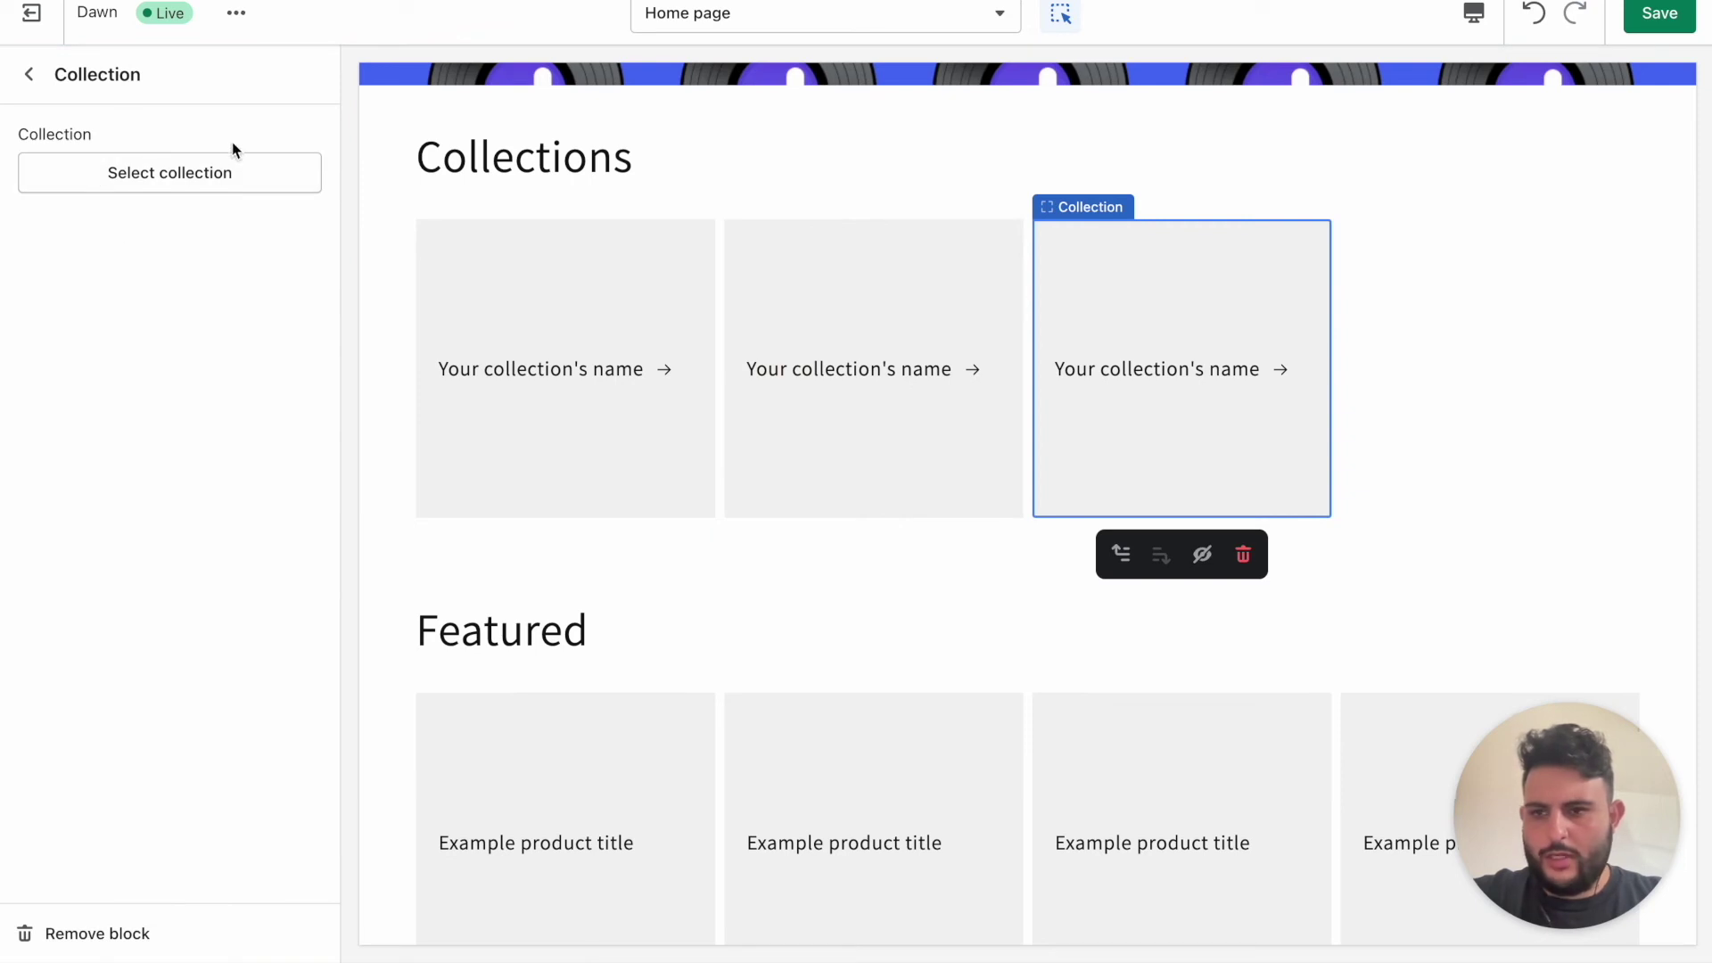
click(228, 170)
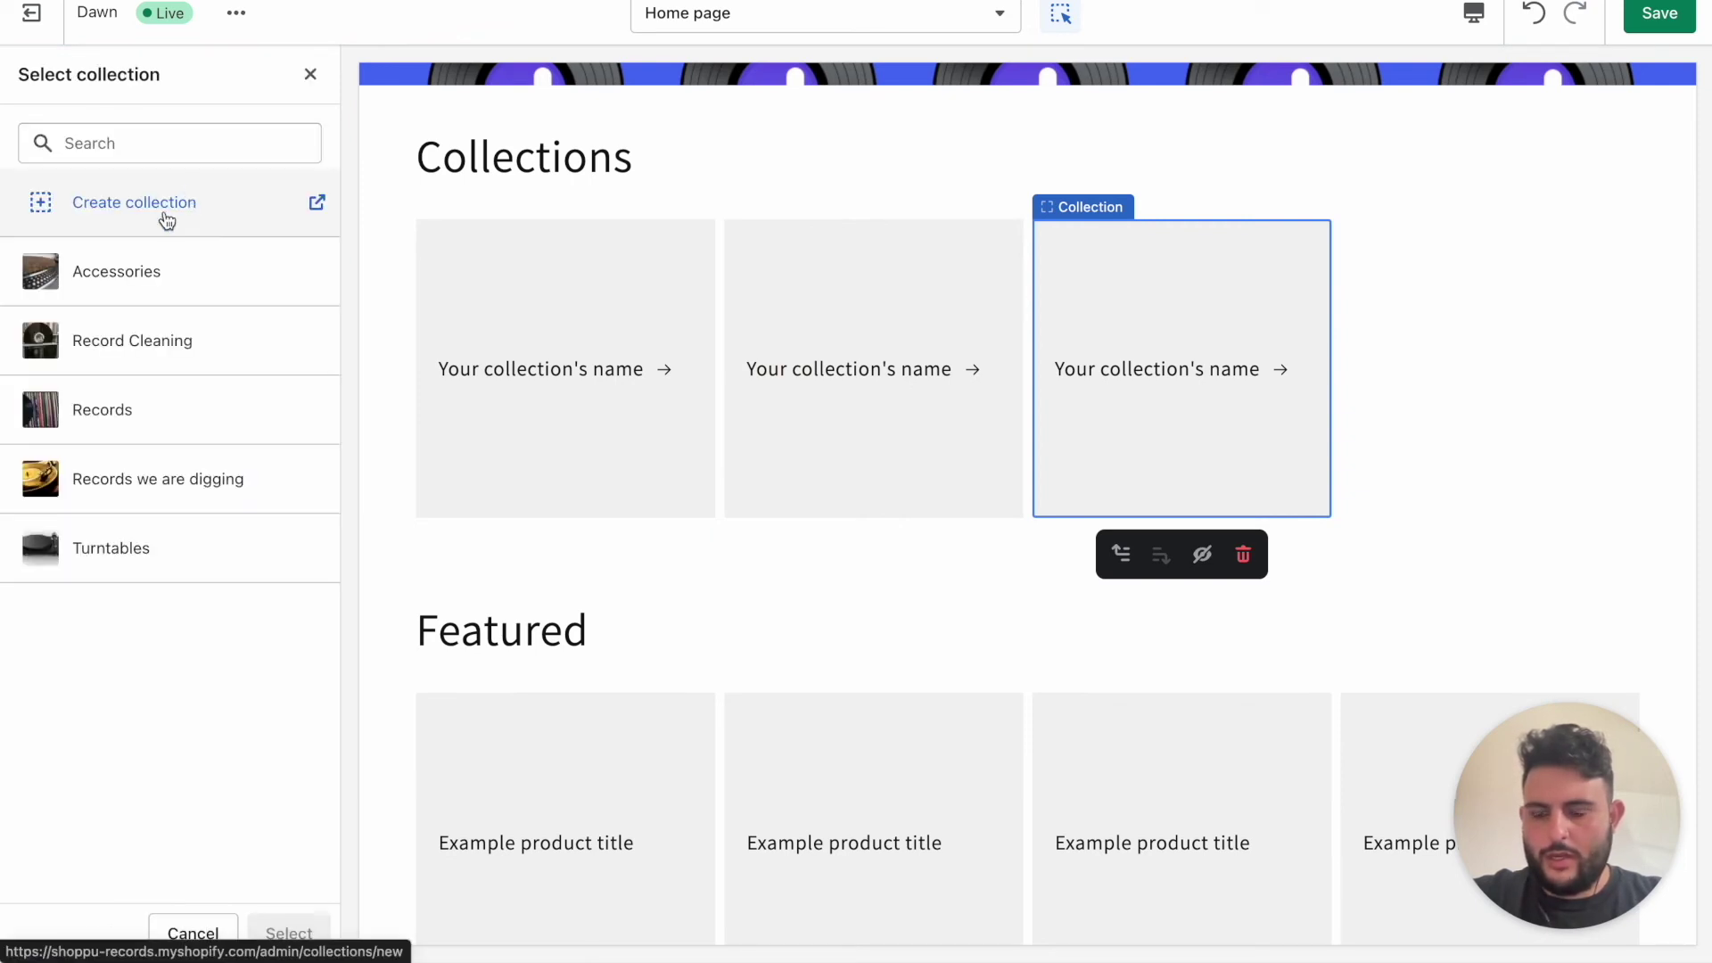
click(581, 319)
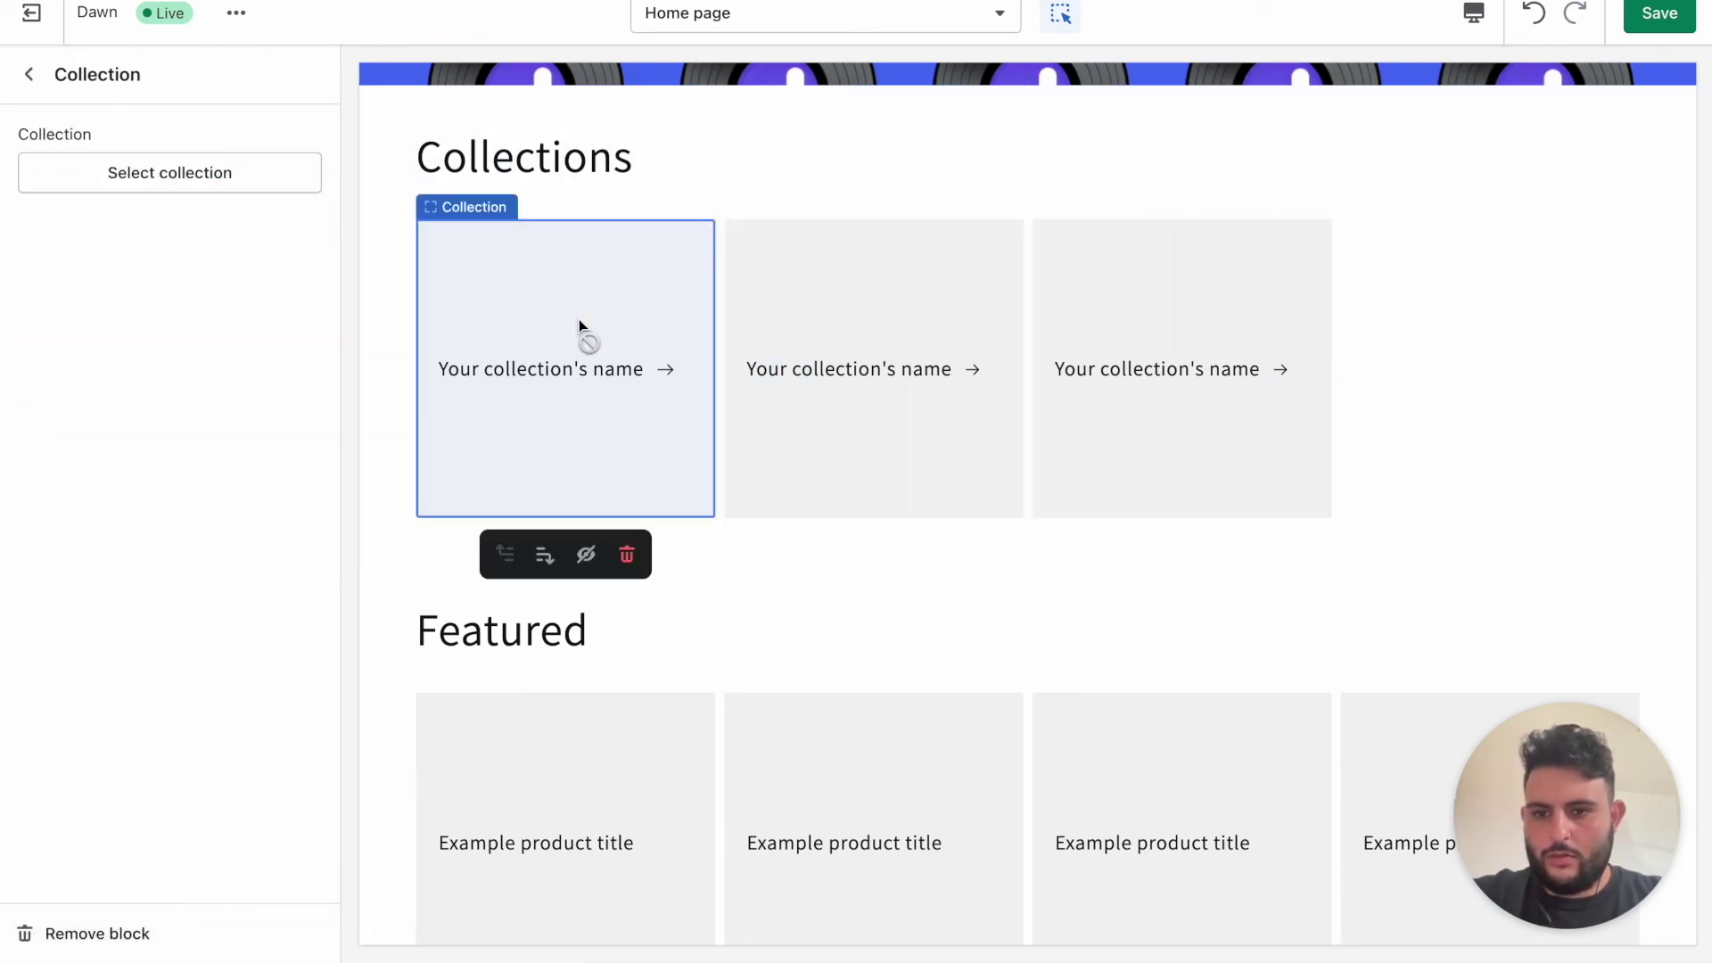
click(189, 176)
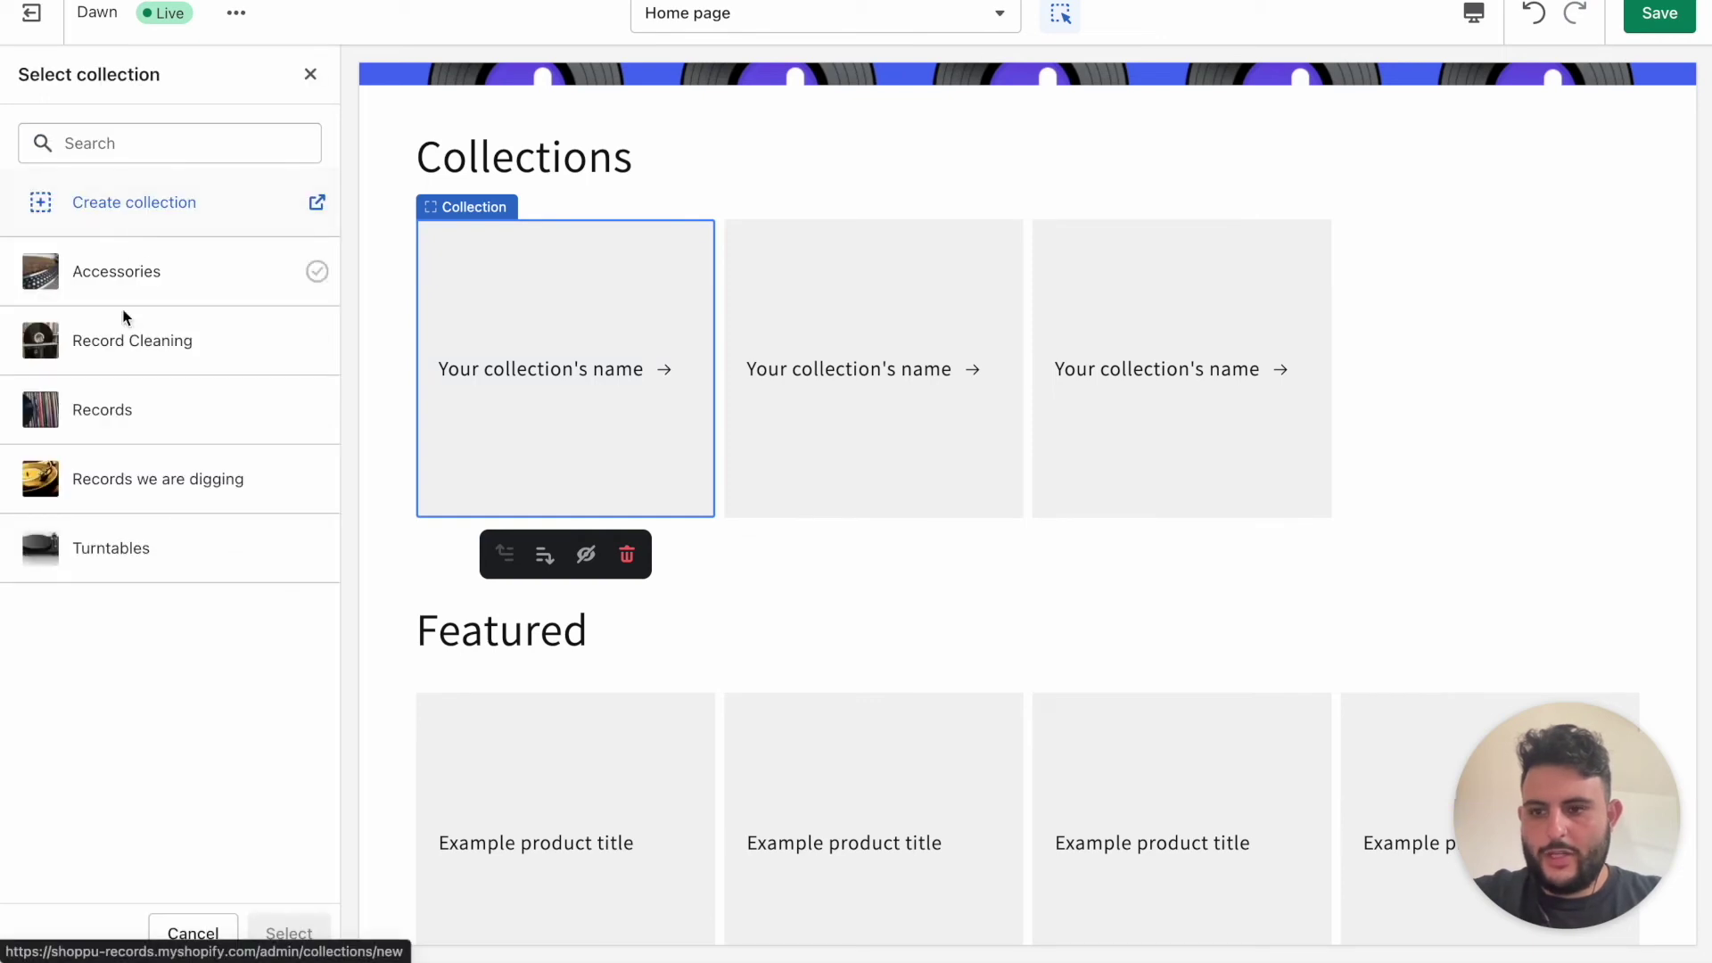
click(130, 412)
click(300, 937)
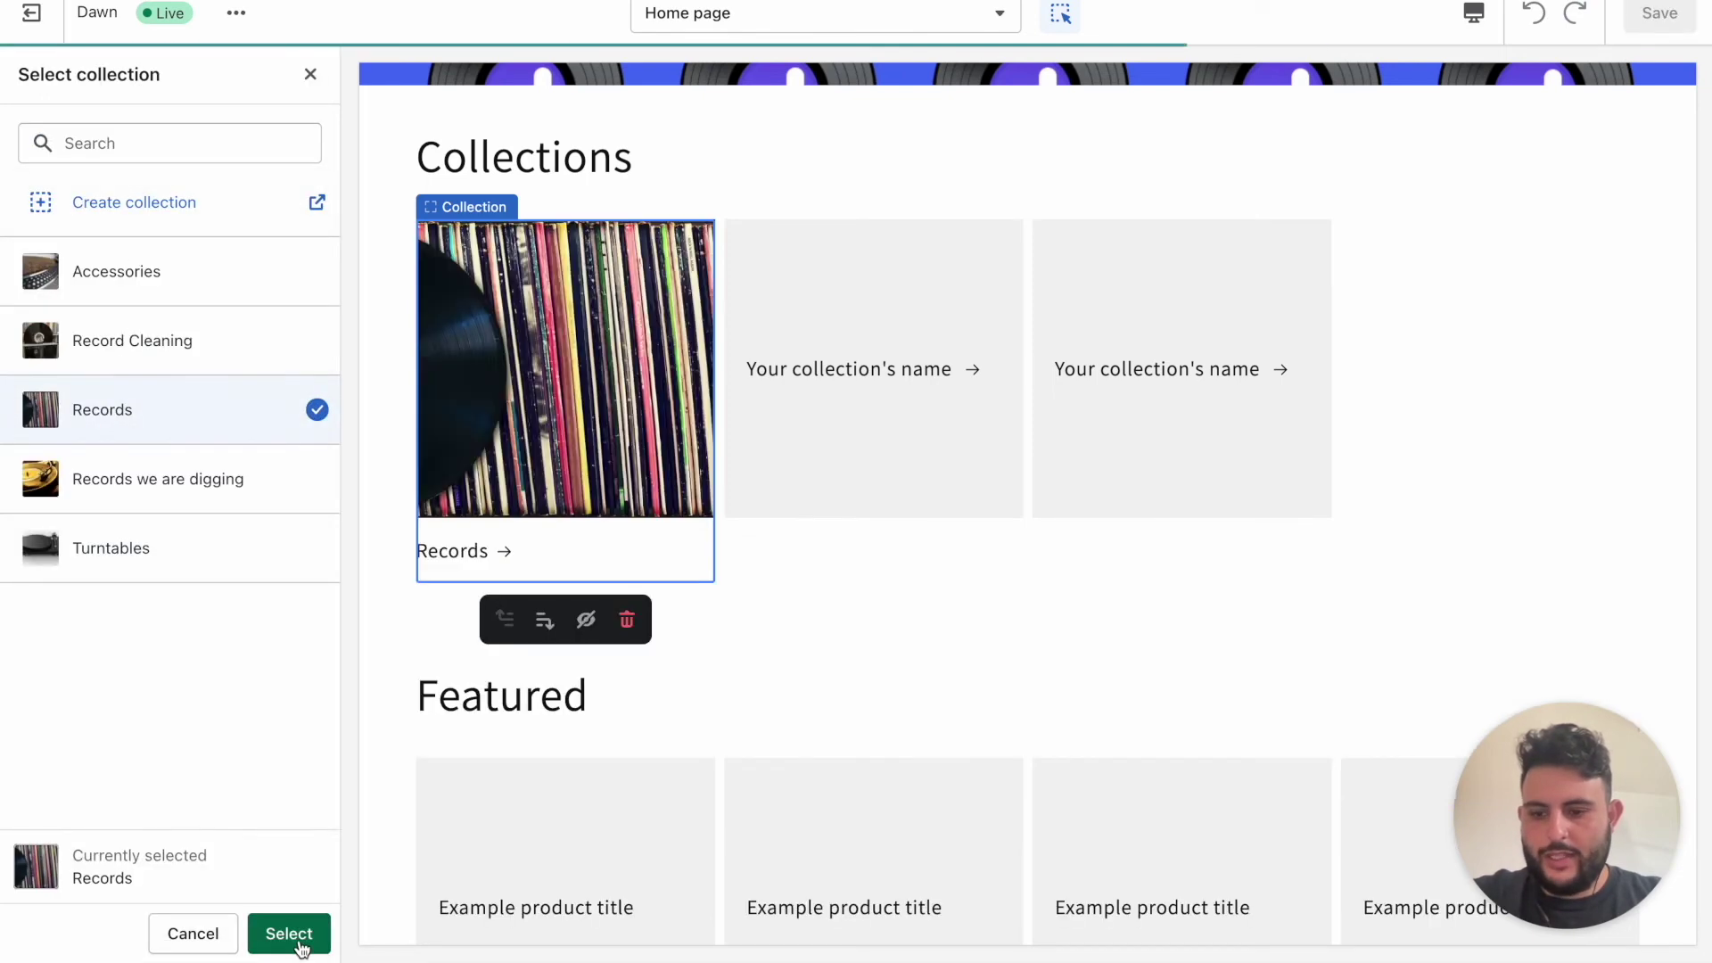
Set the second card to Turntables and the third card to Accessories
click(828, 362)
click(167, 175)
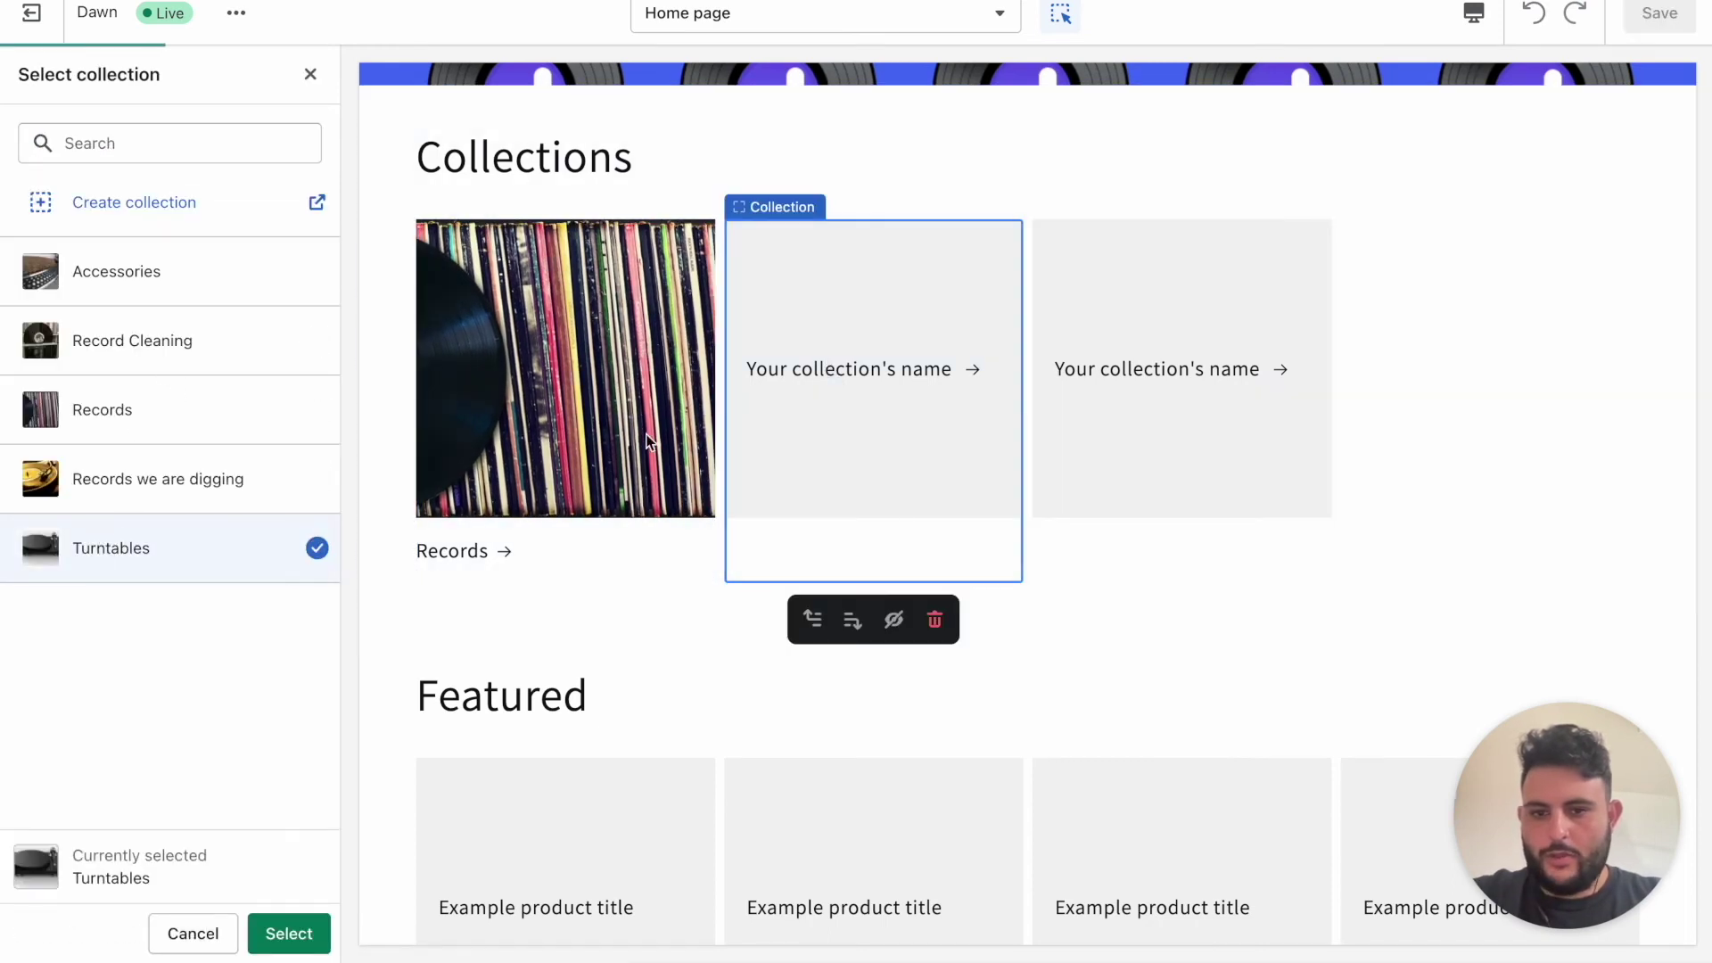
click(285, 932)
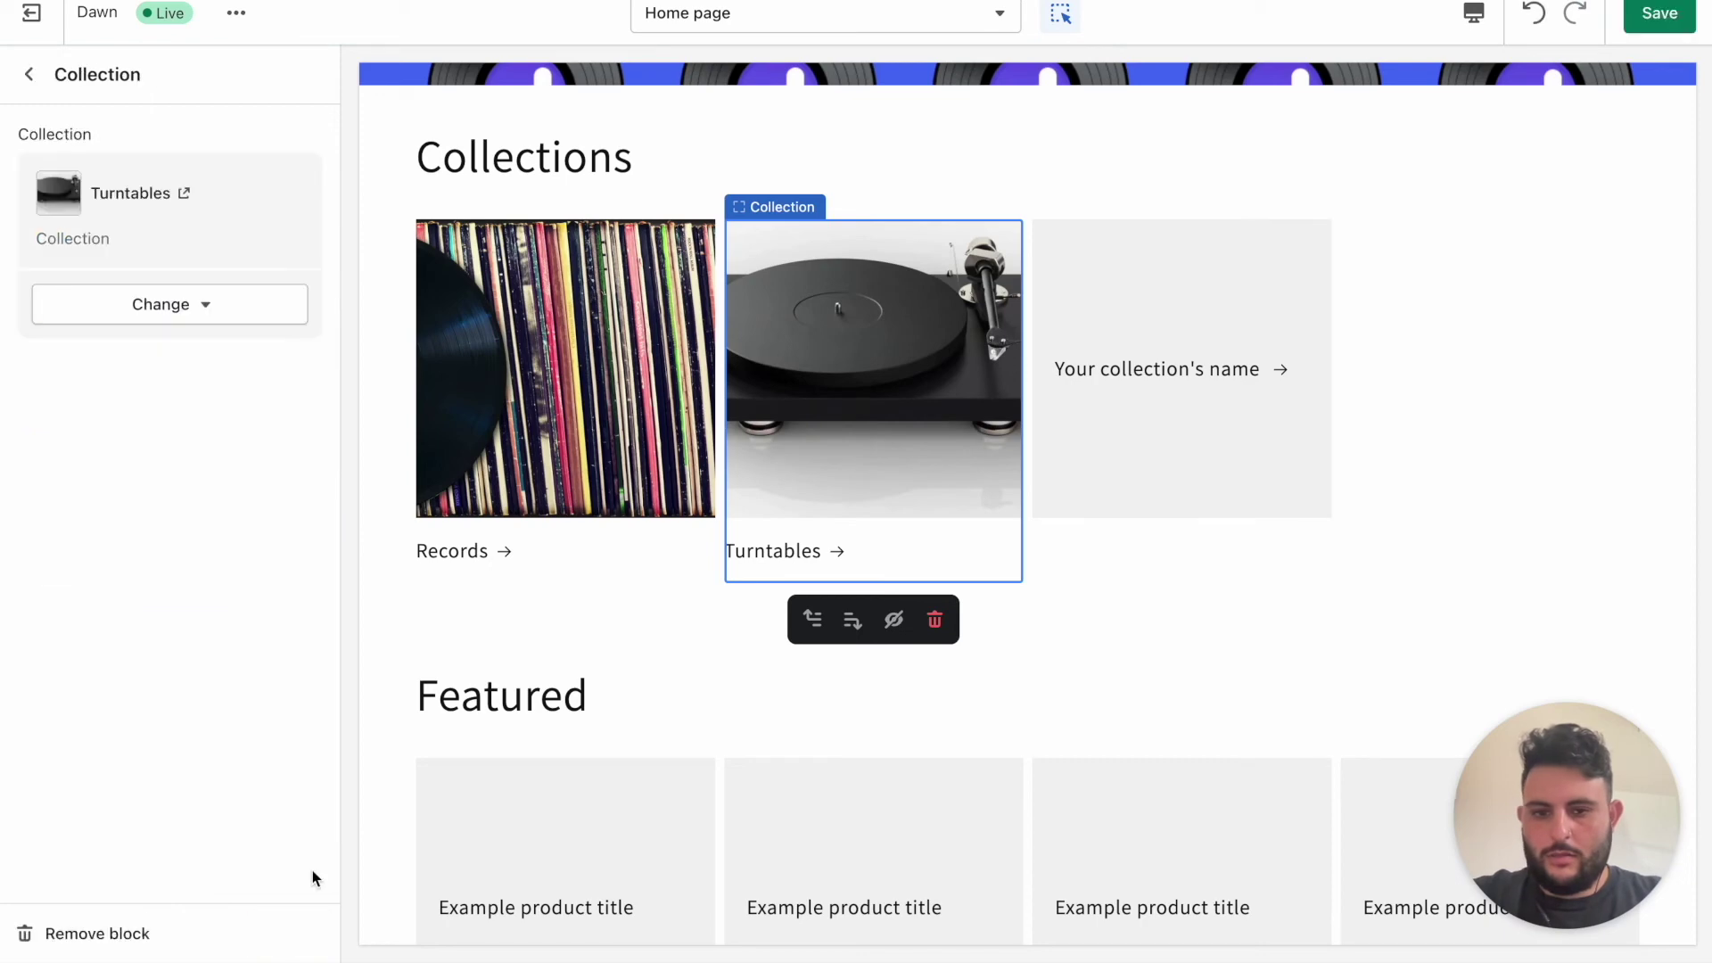
click(1238, 288)
click(92, 177)
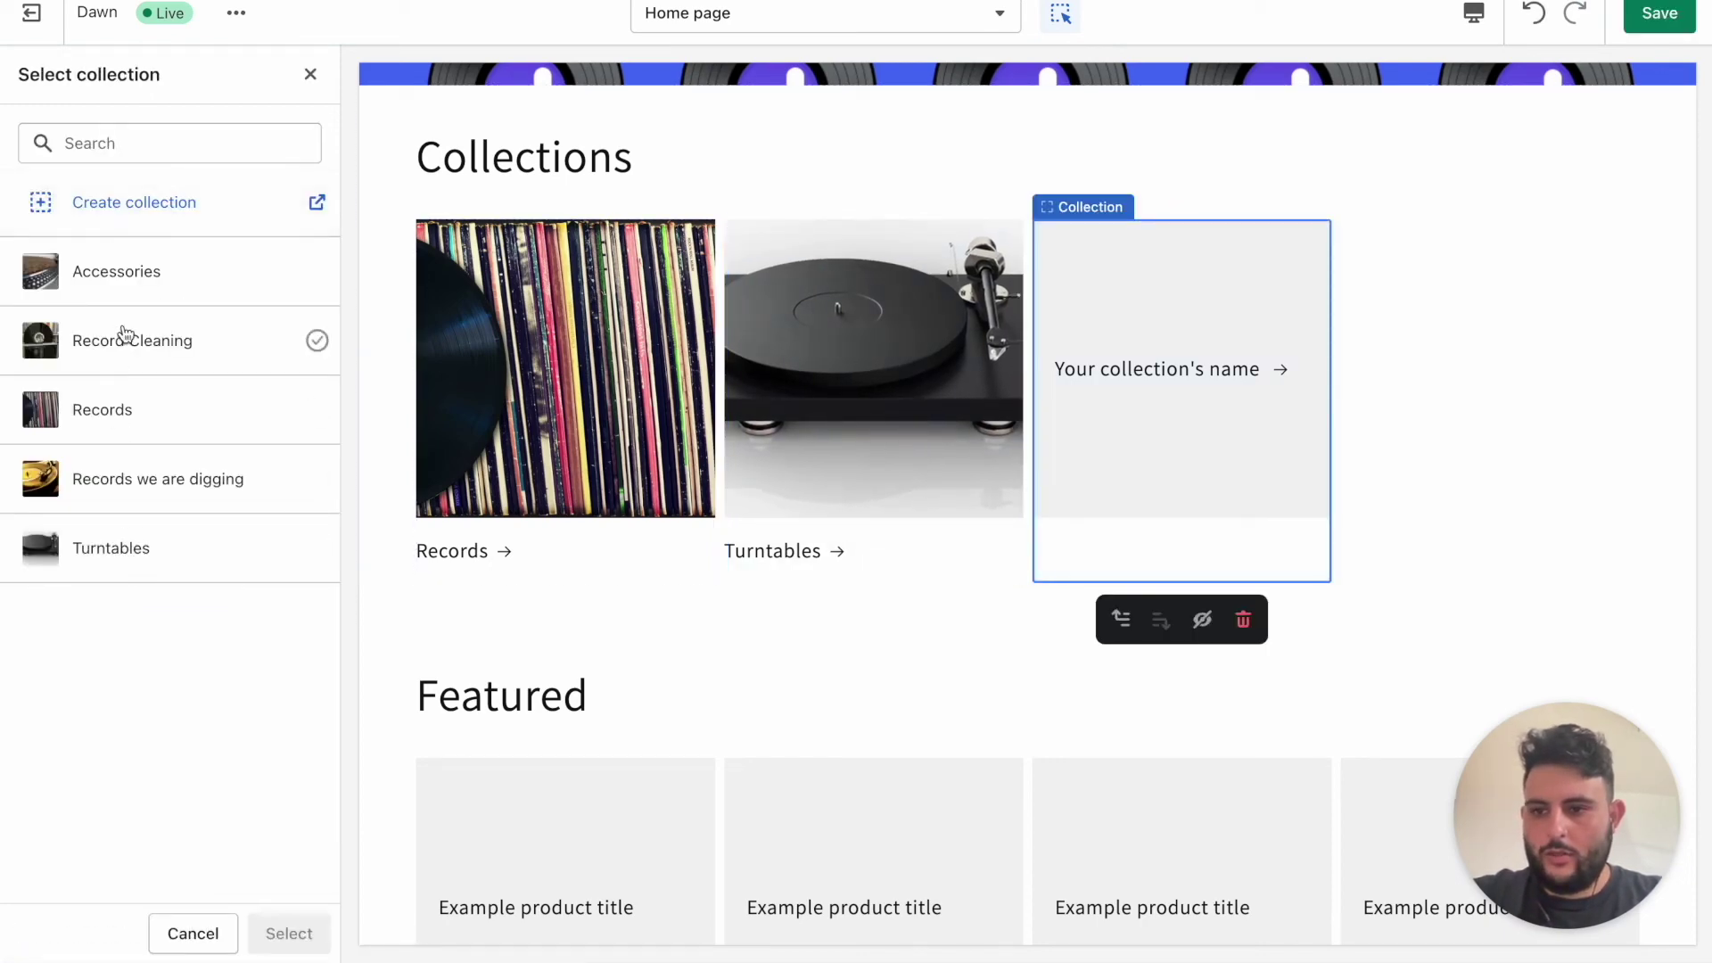
click(145, 273)
click(287, 933)
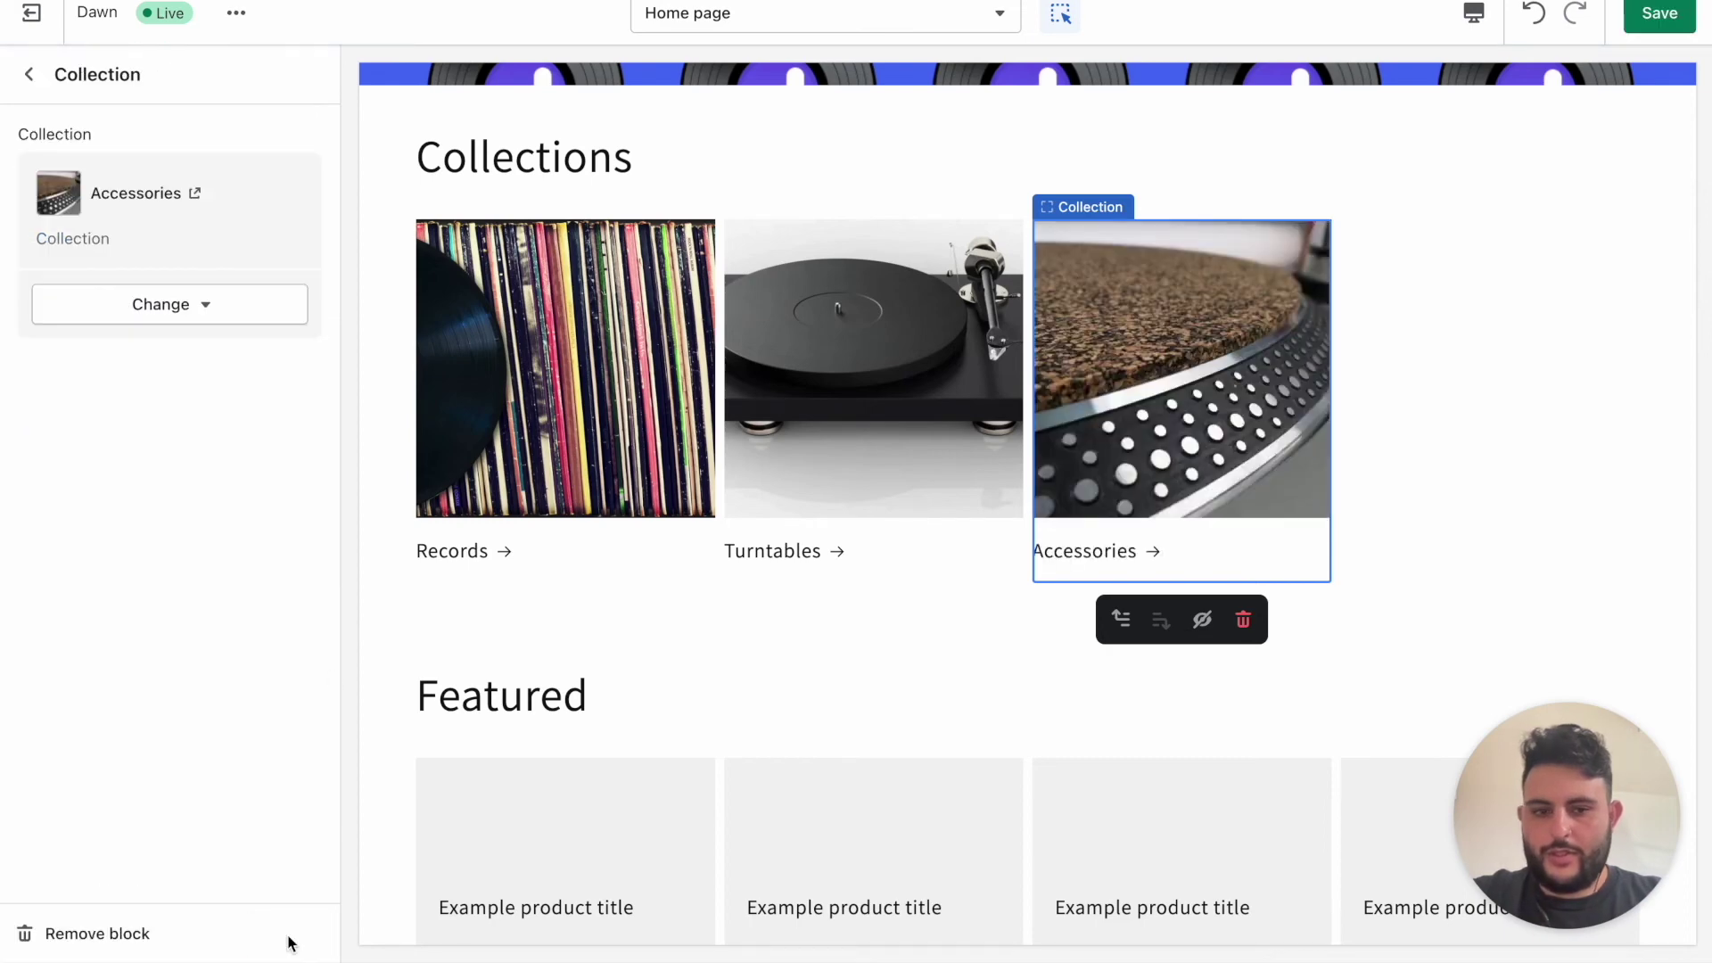
Add a fourth collection card showing Record Cleaning and save the home page
click(28, 74)
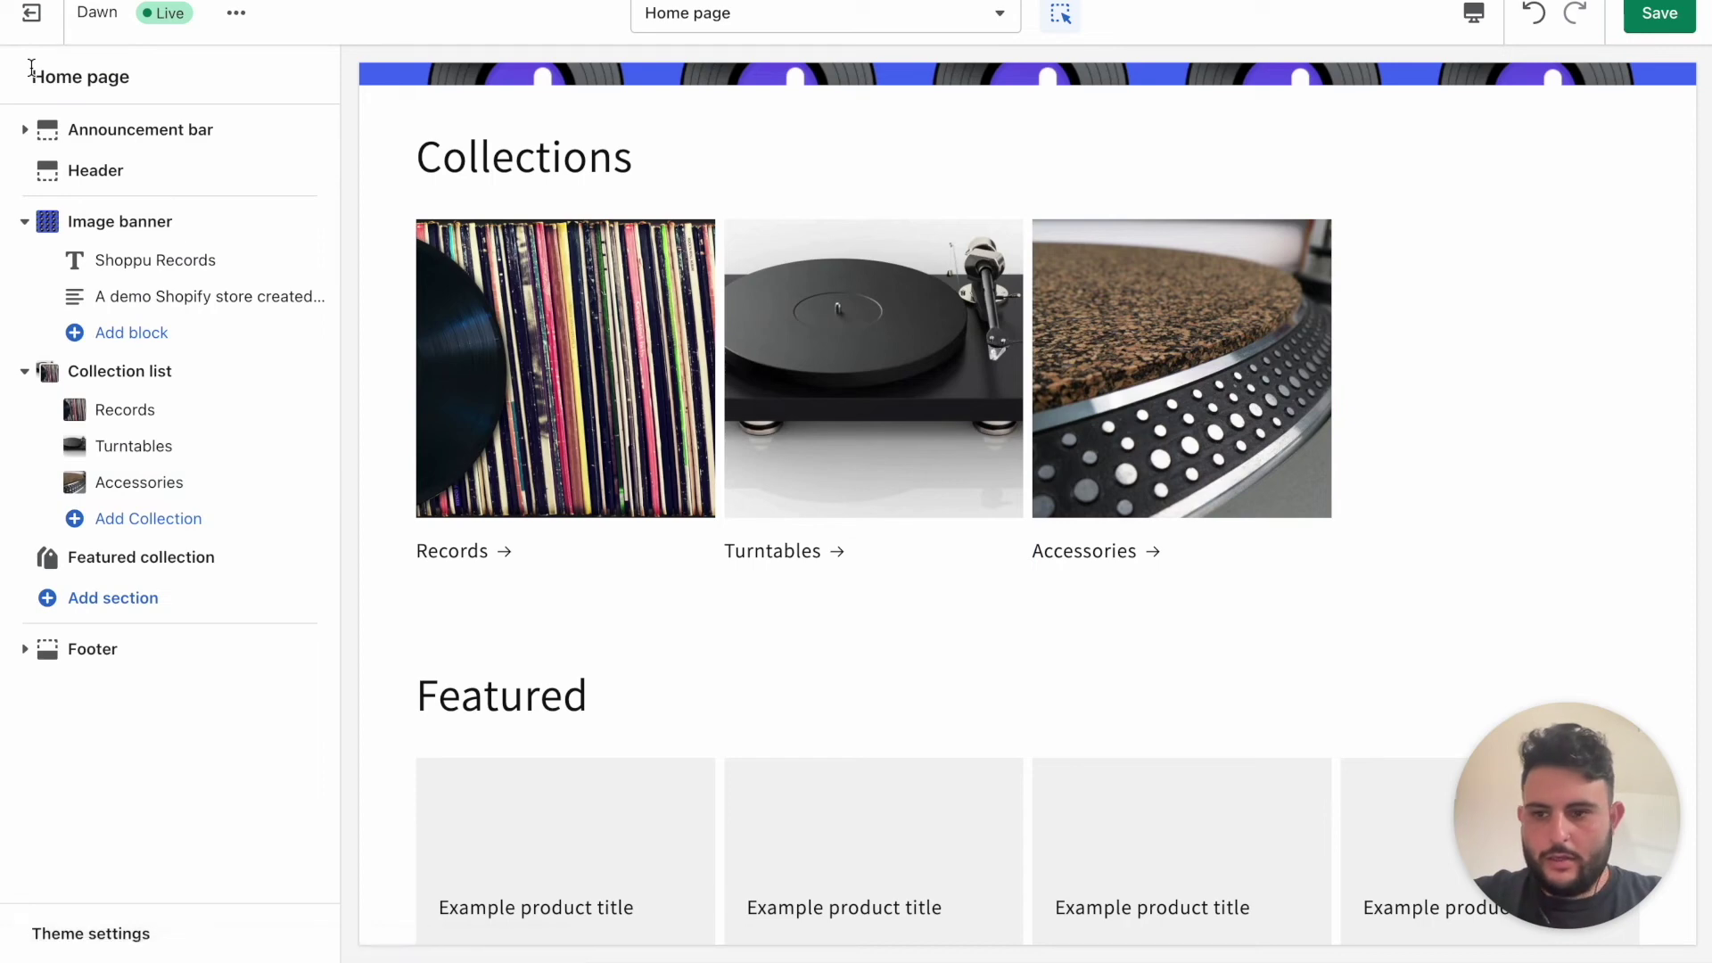
click(183, 379)
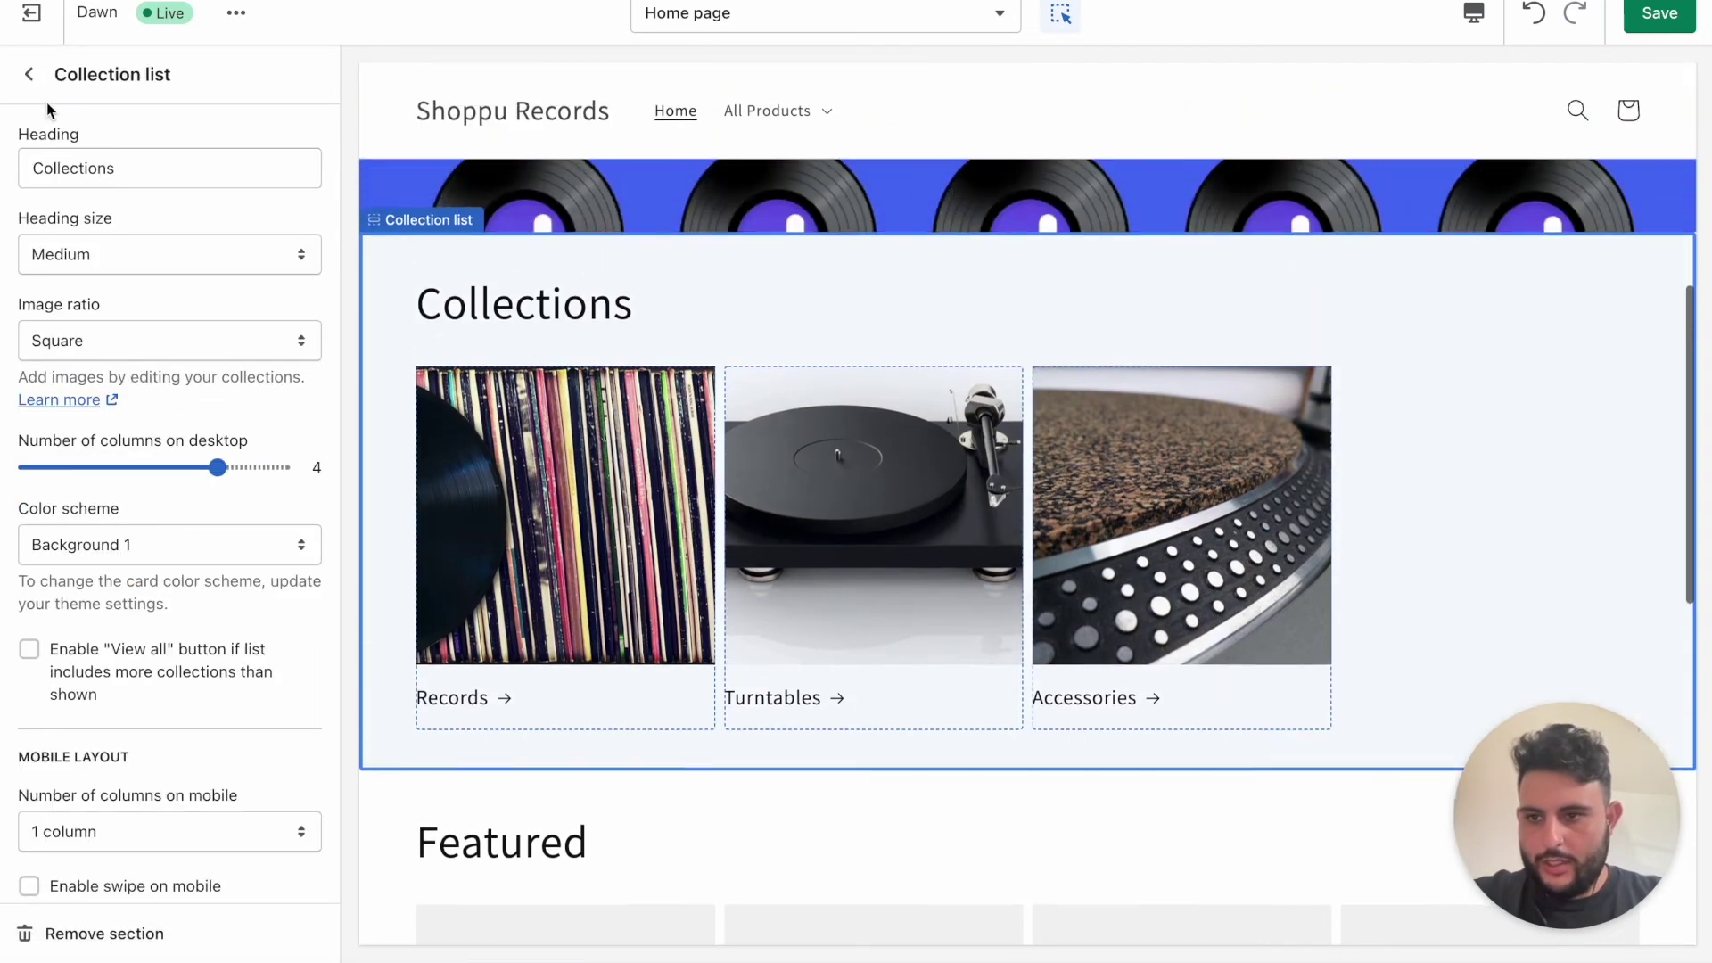
click(30, 72)
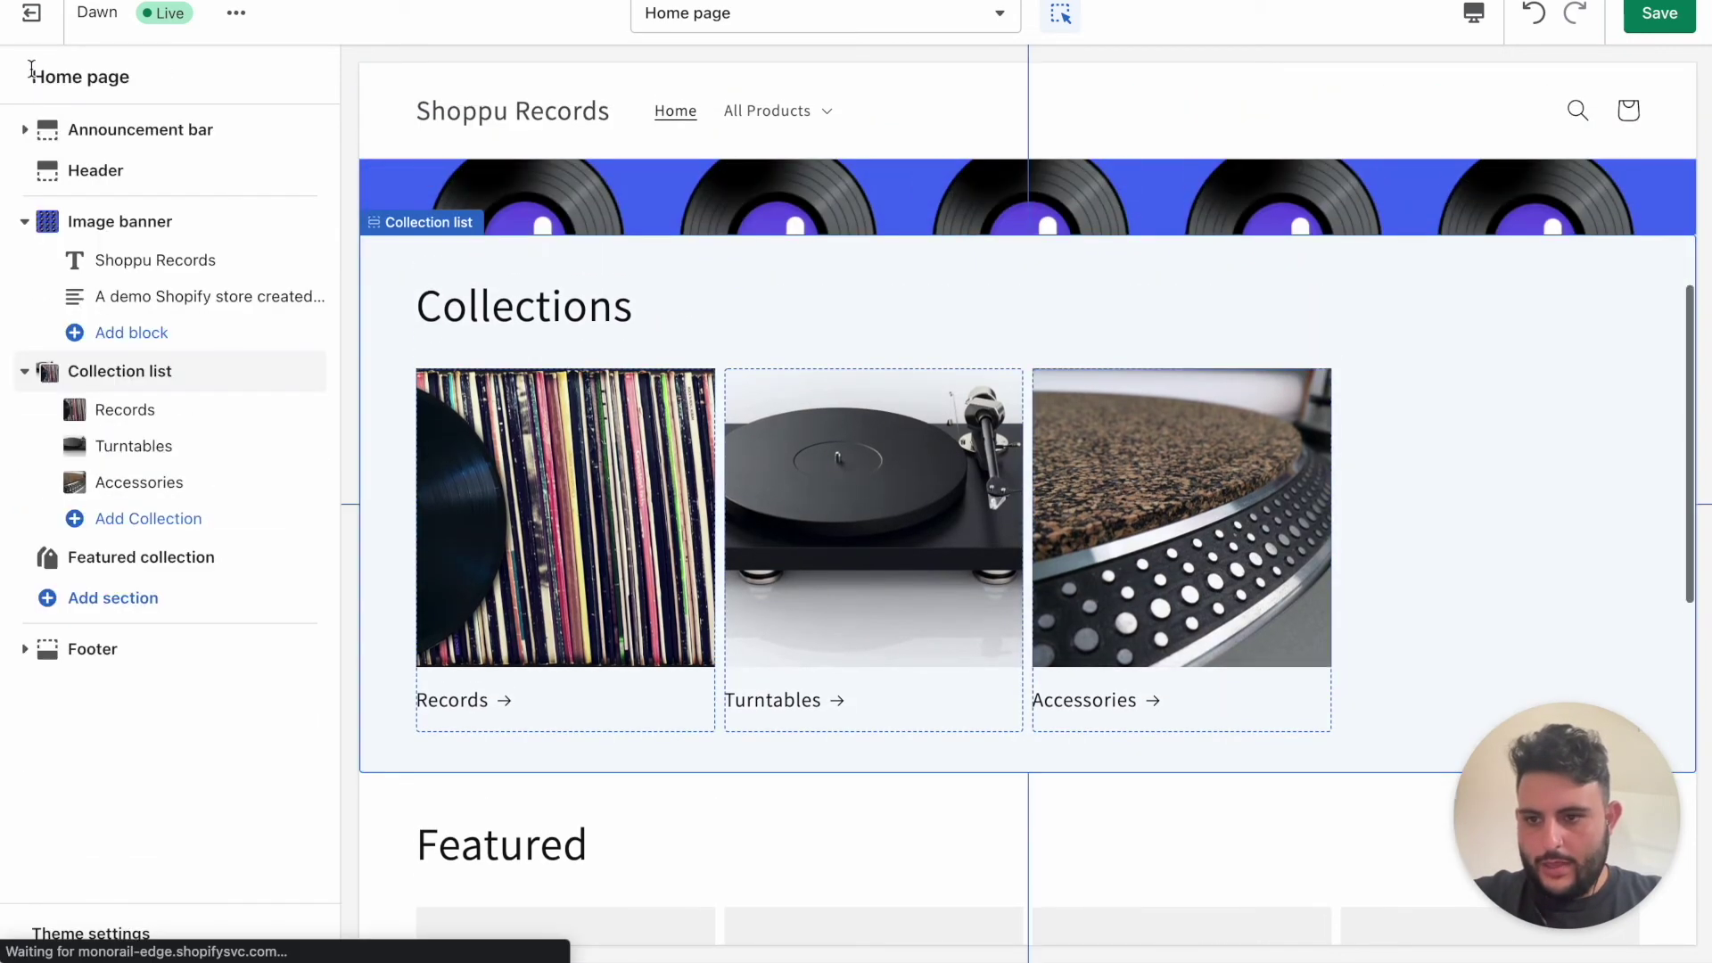
click(135, 520)
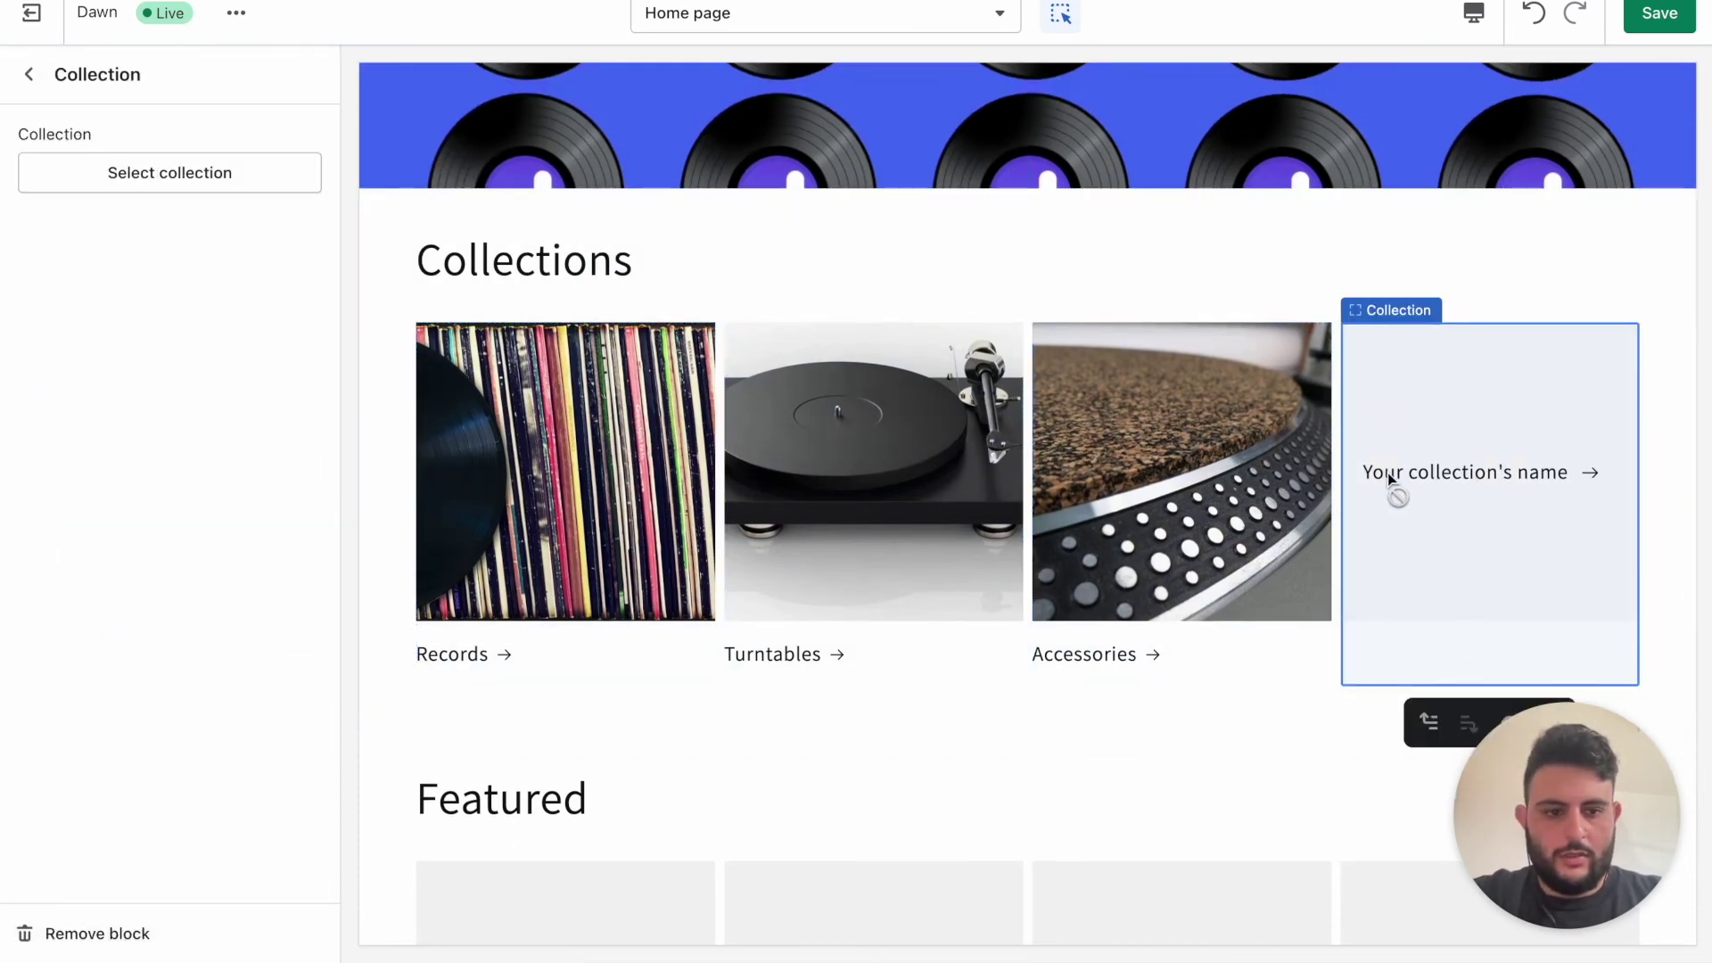
click(222, 183)
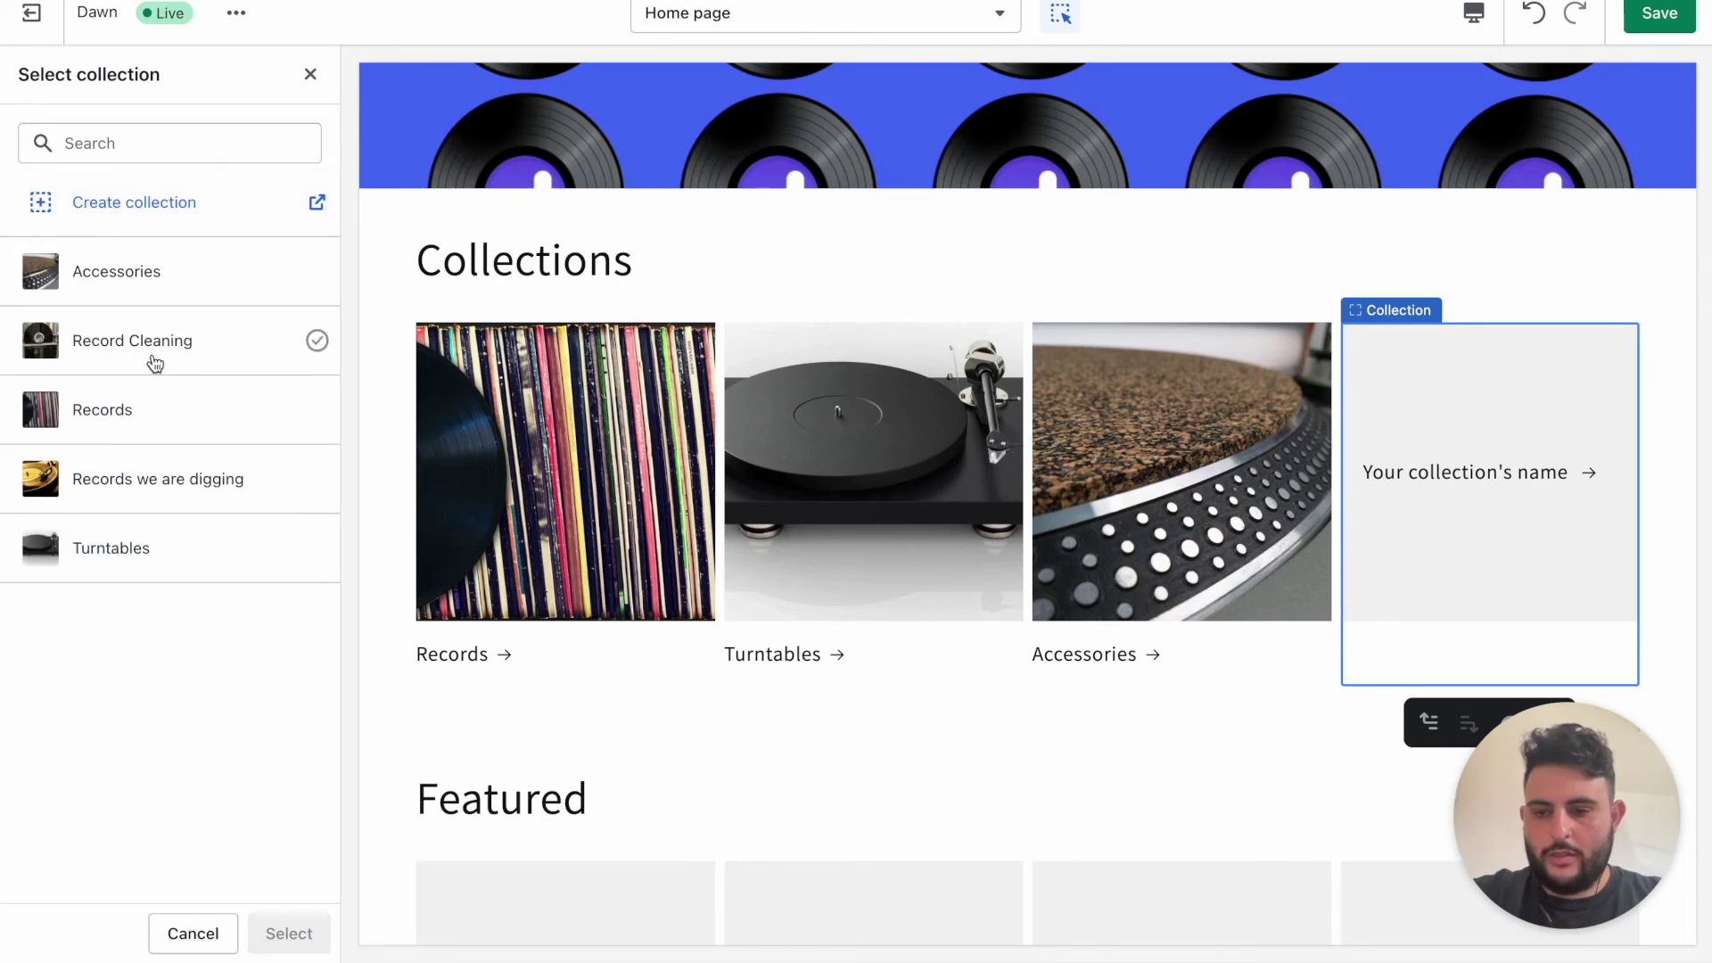
click(155, 362)
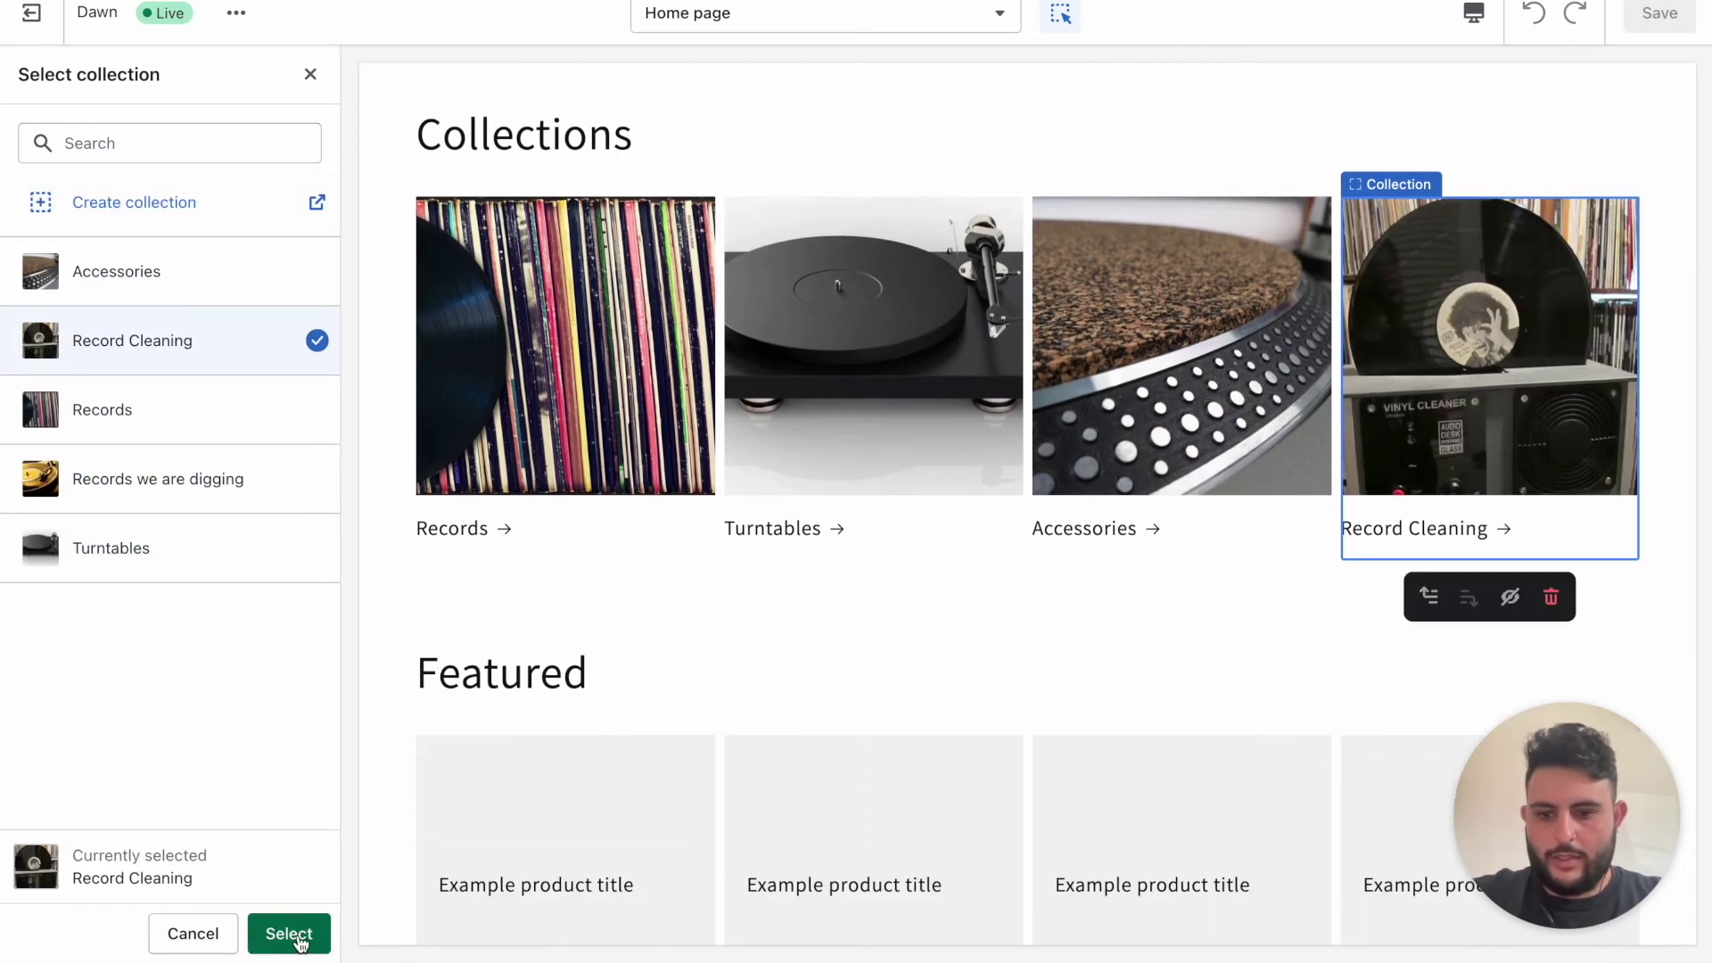
click(289, 934)
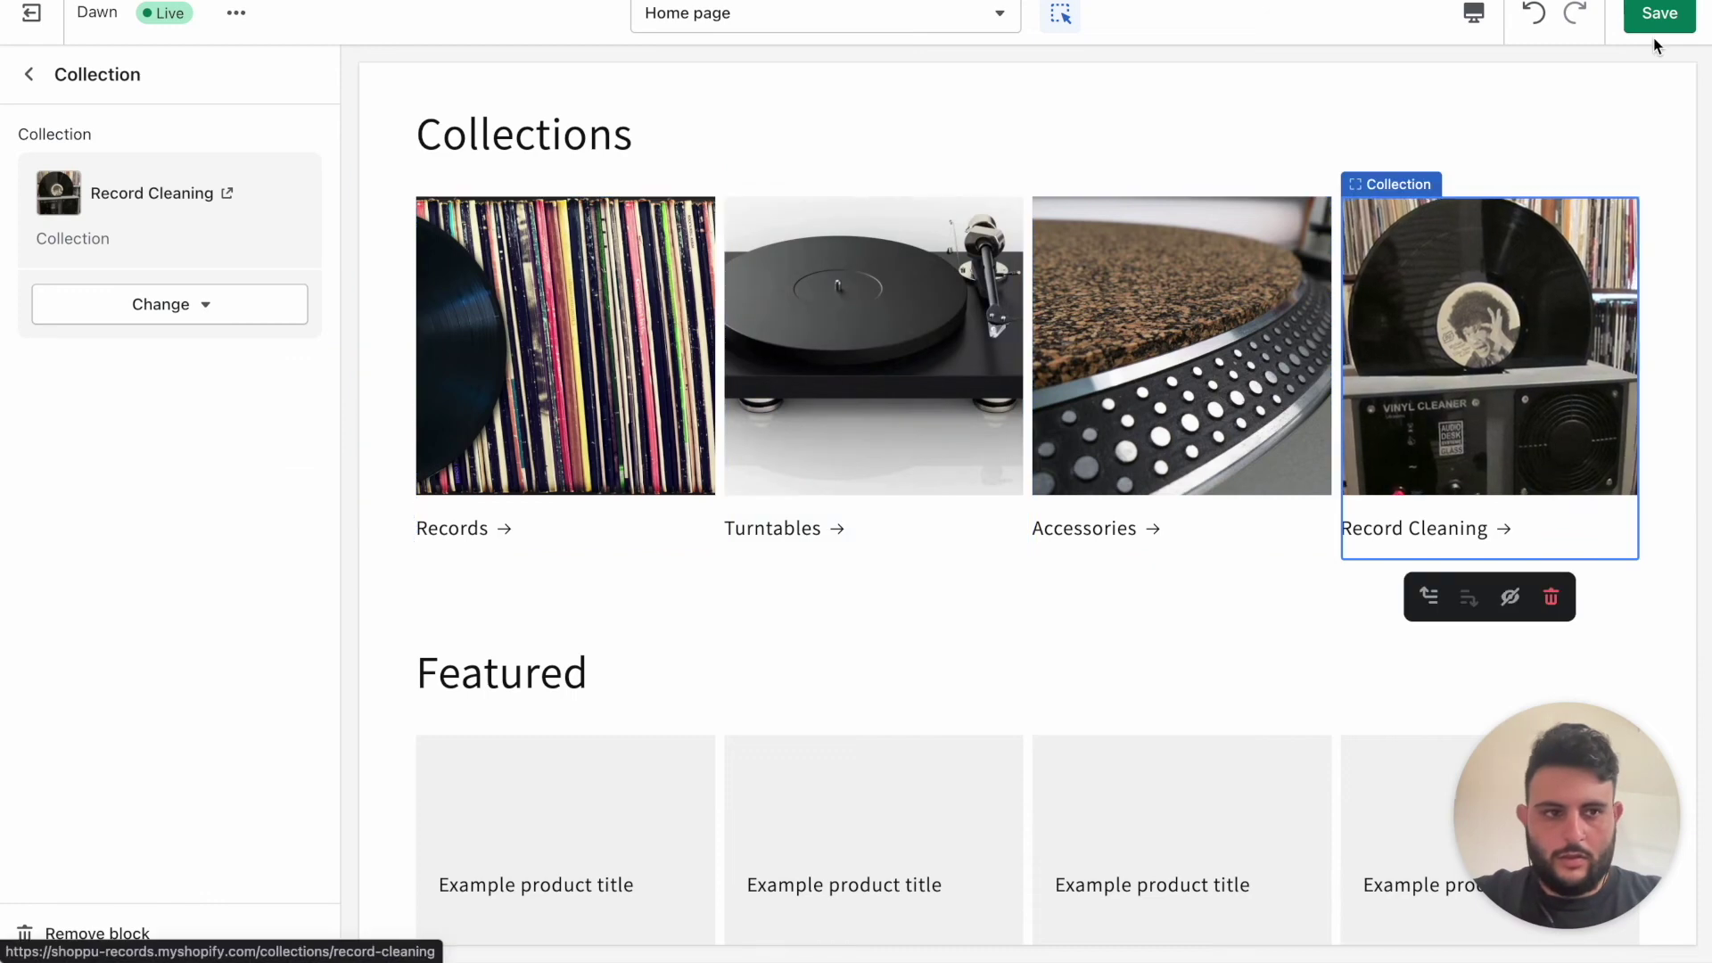
click(1658, 16)
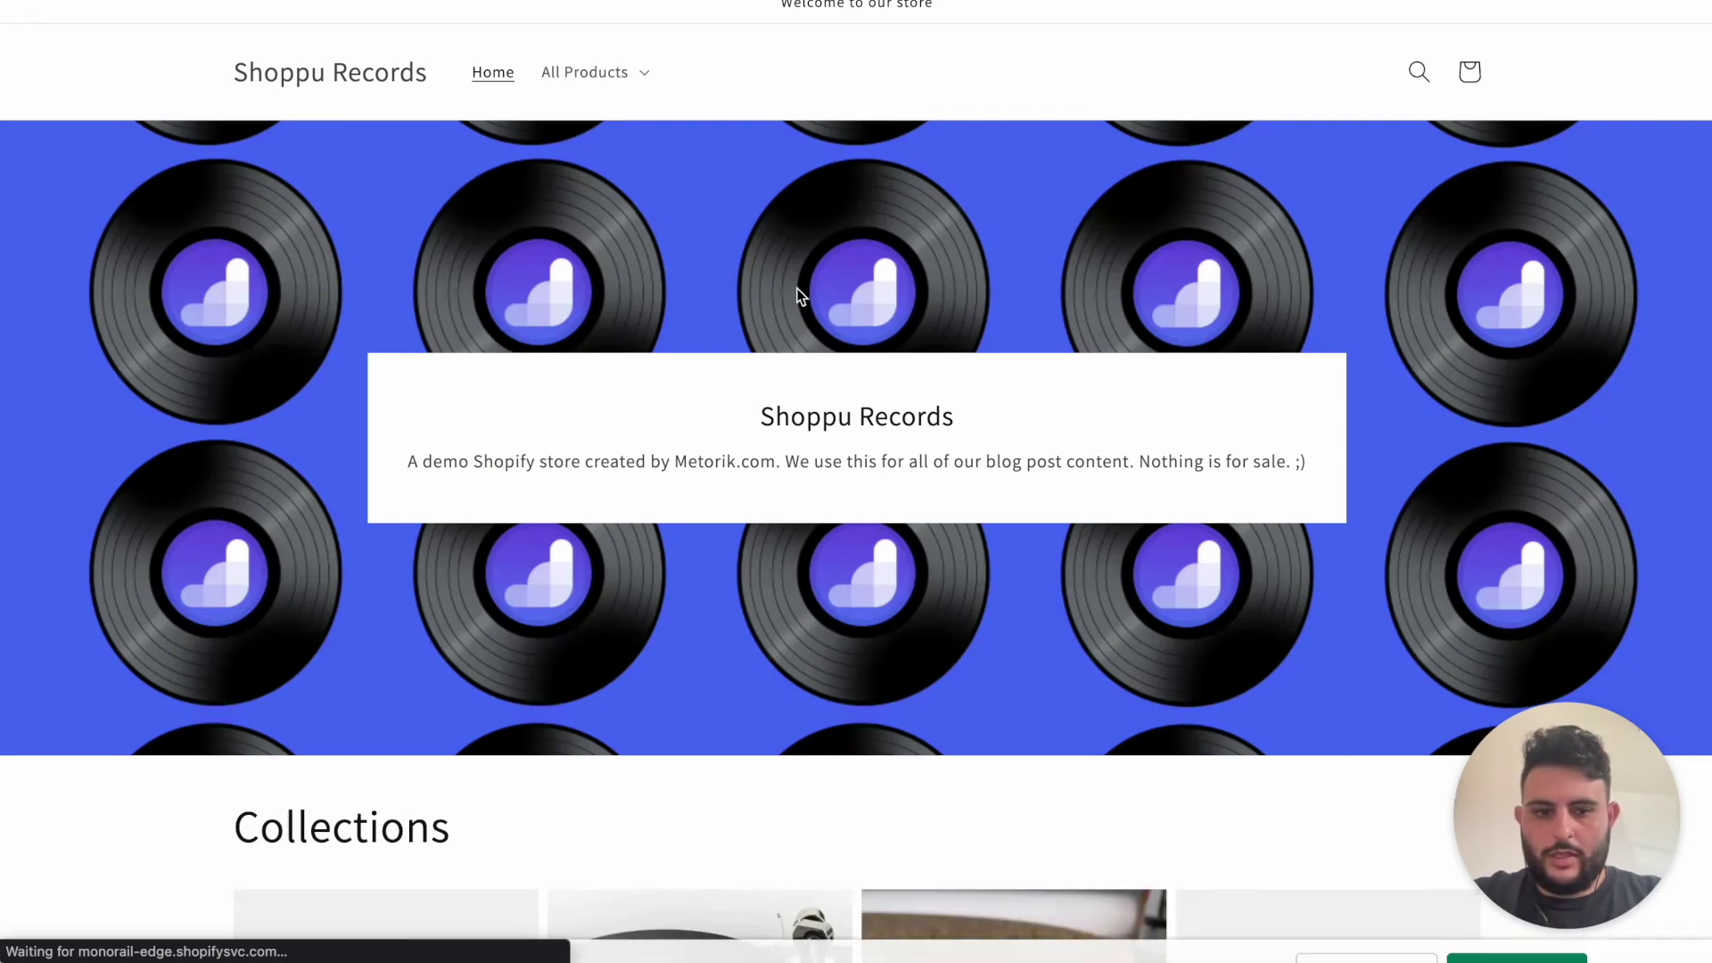
scroll(822, 287, down, 5)
scroll(854, 286, up, 5)
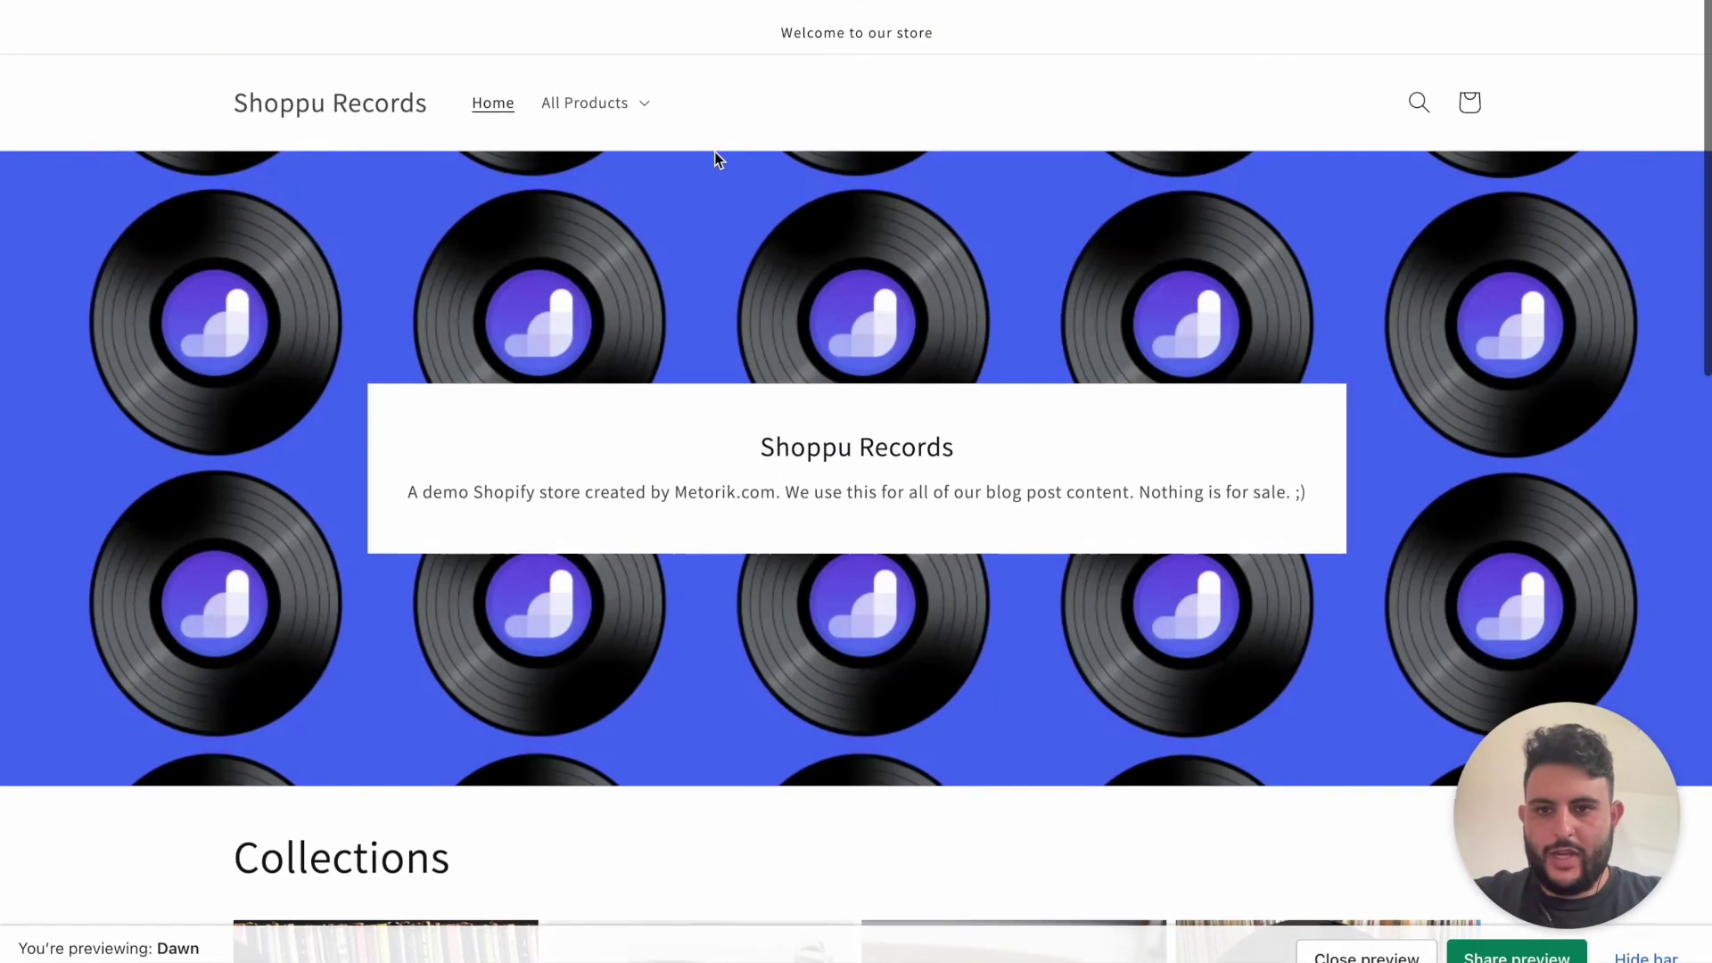
scroll(717, 161, down, 1)
click(593, 78)
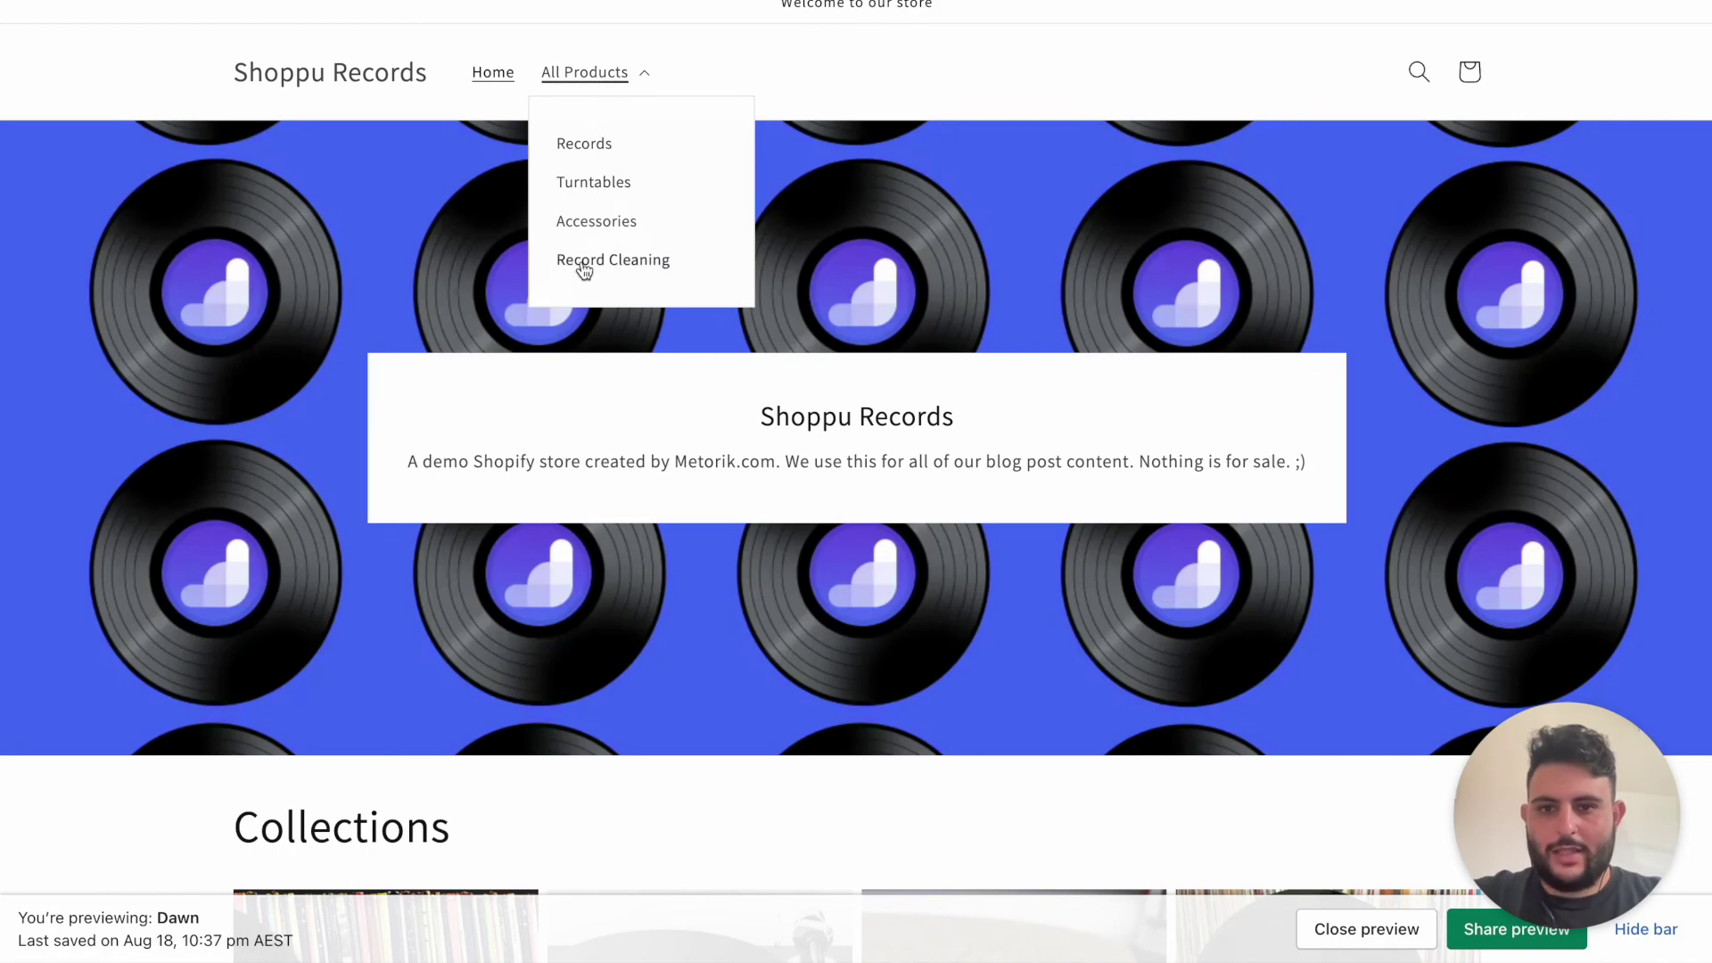
click(806, 72)
scroll(806, 73, down, 7)
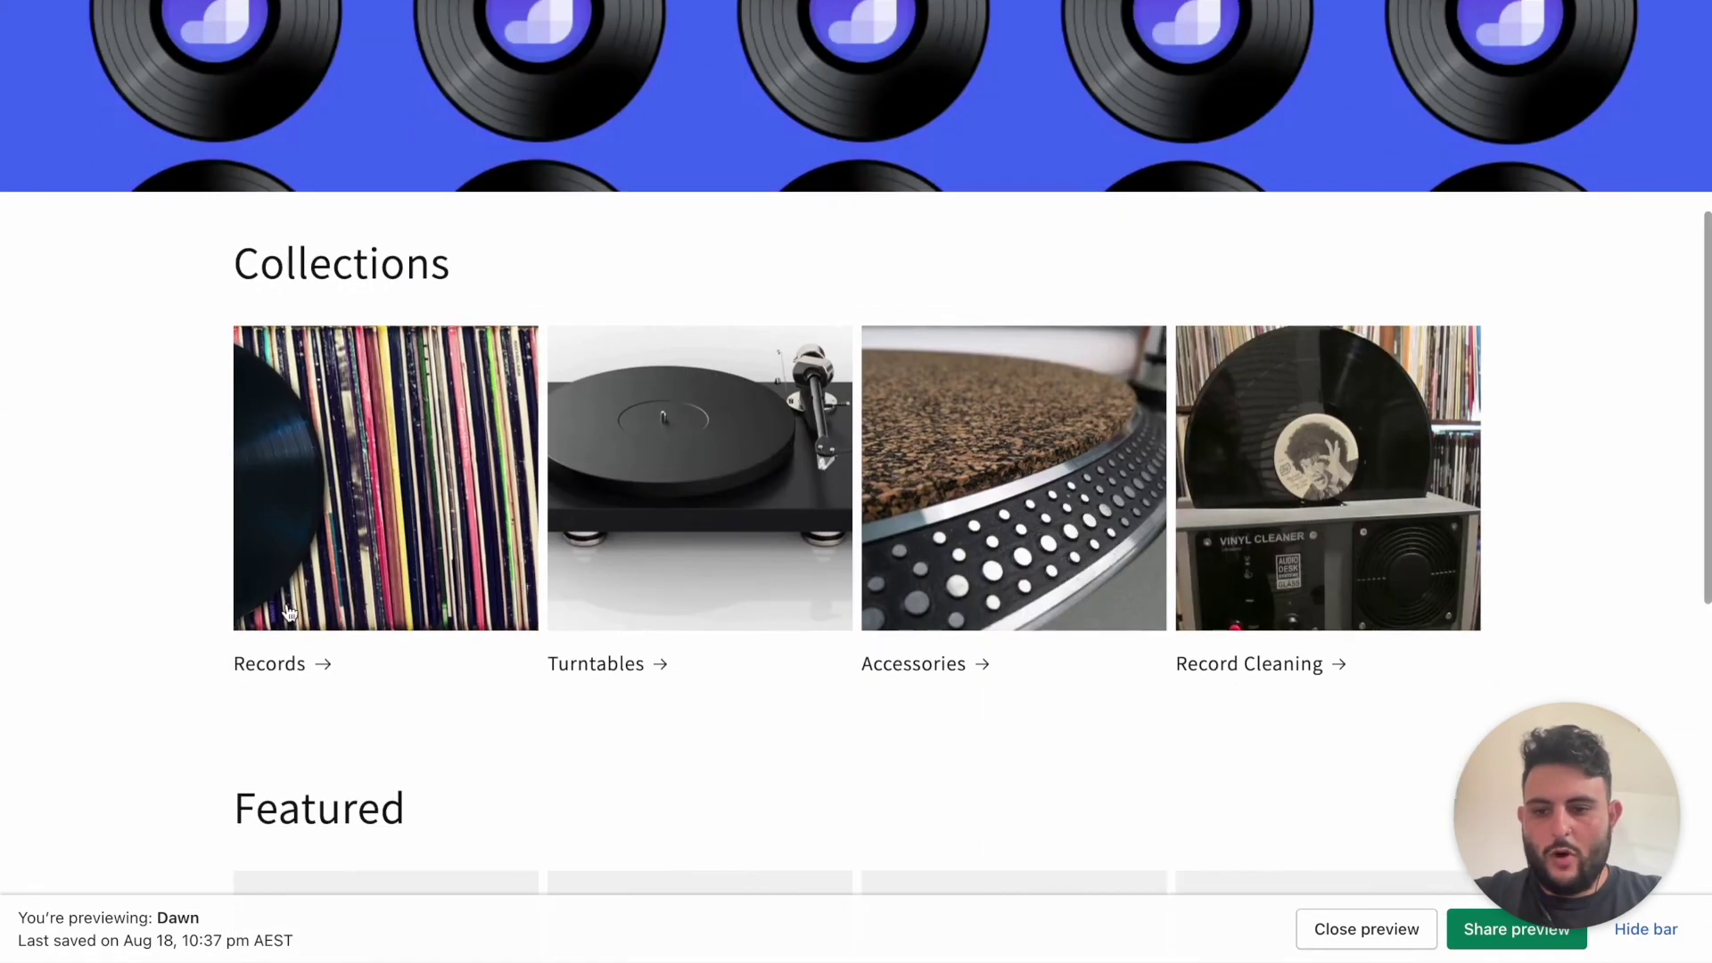
click(426, 531)
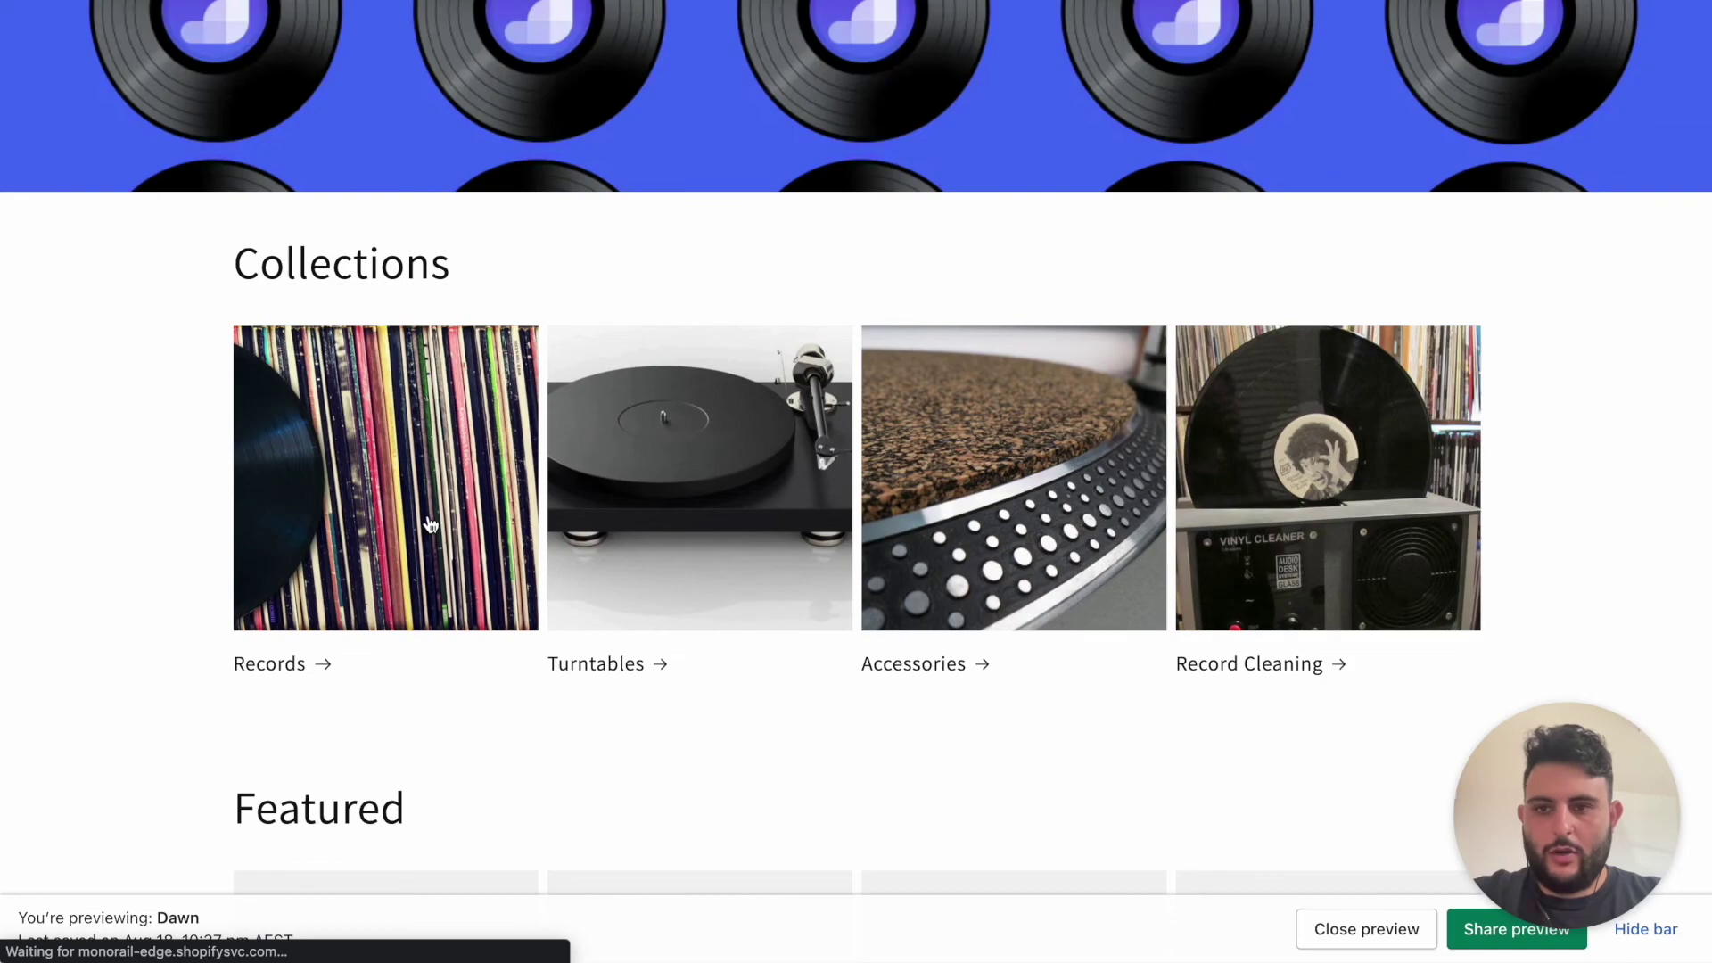
scroll(731, 448, down, 4)
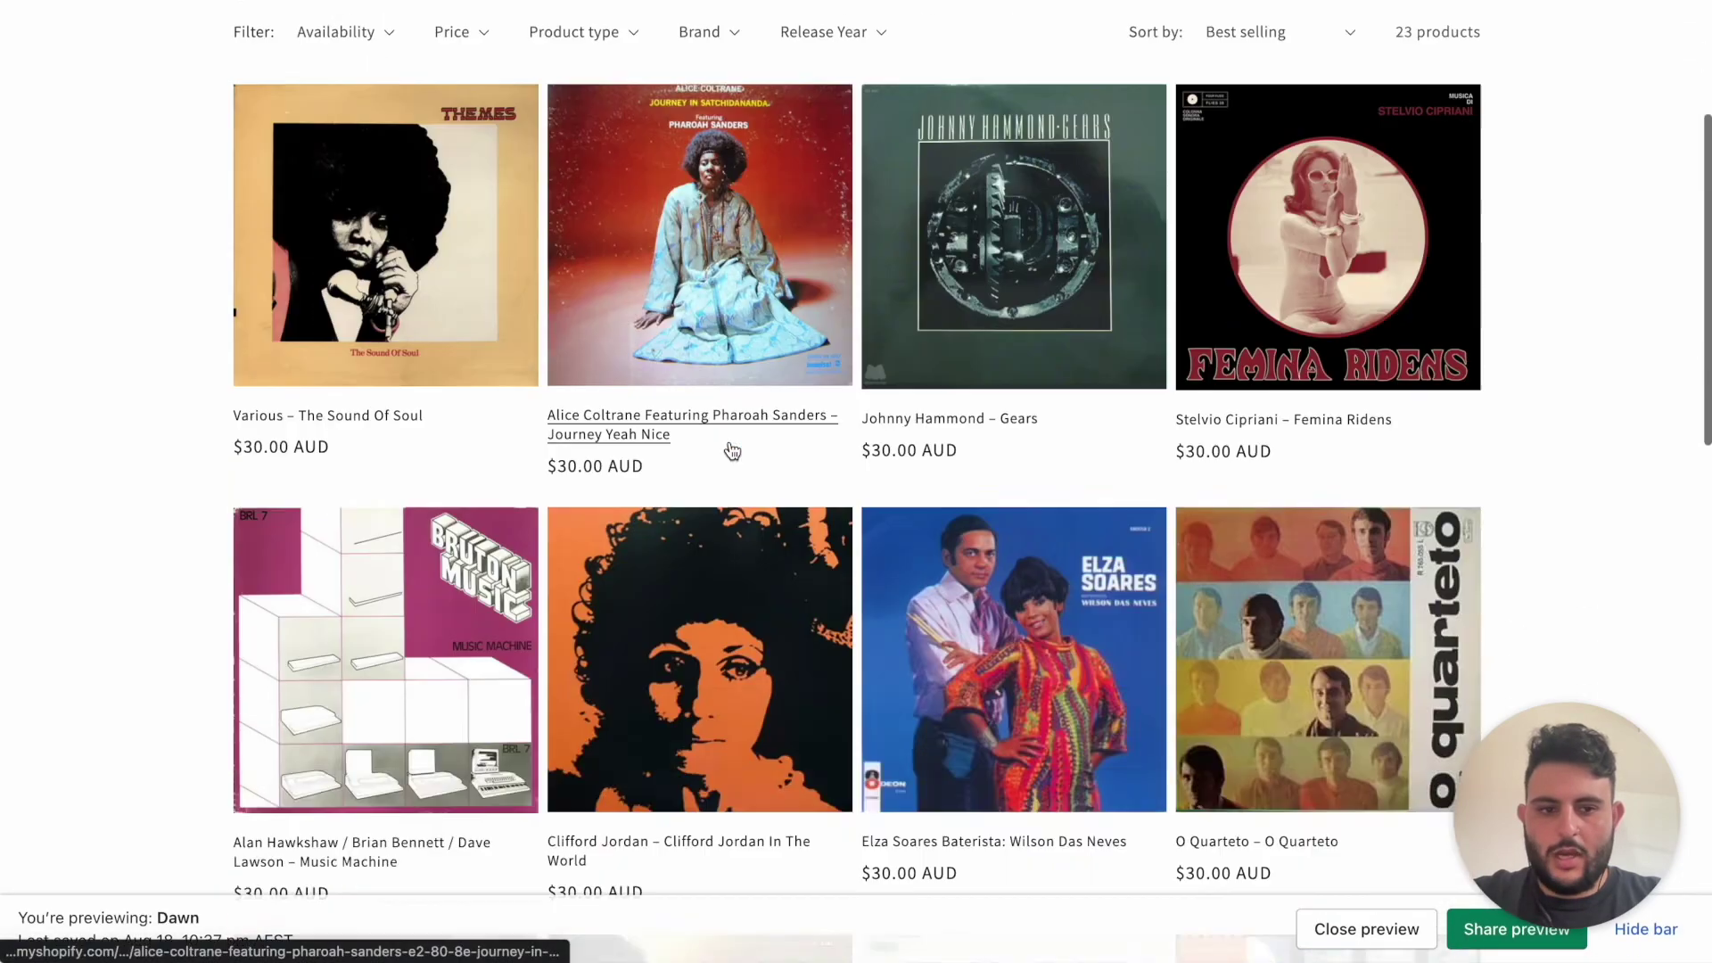
scroll(730, 447, down, 10)
scroll(730, 447, up, 20)
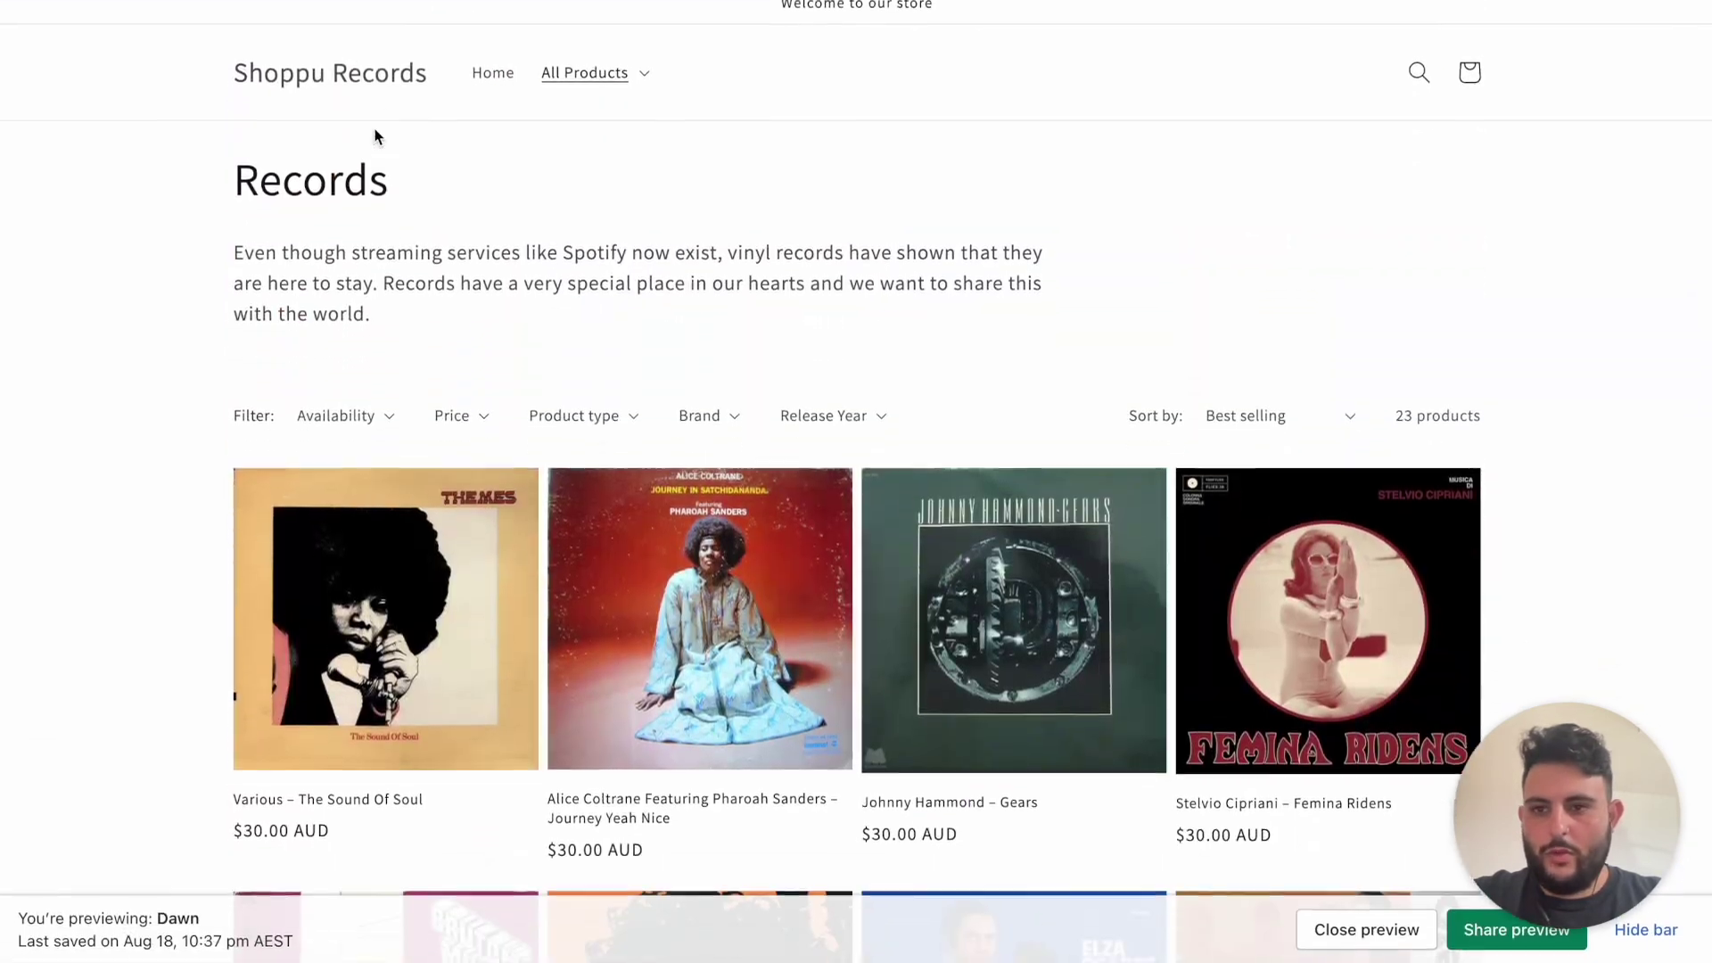
click(375, 74)
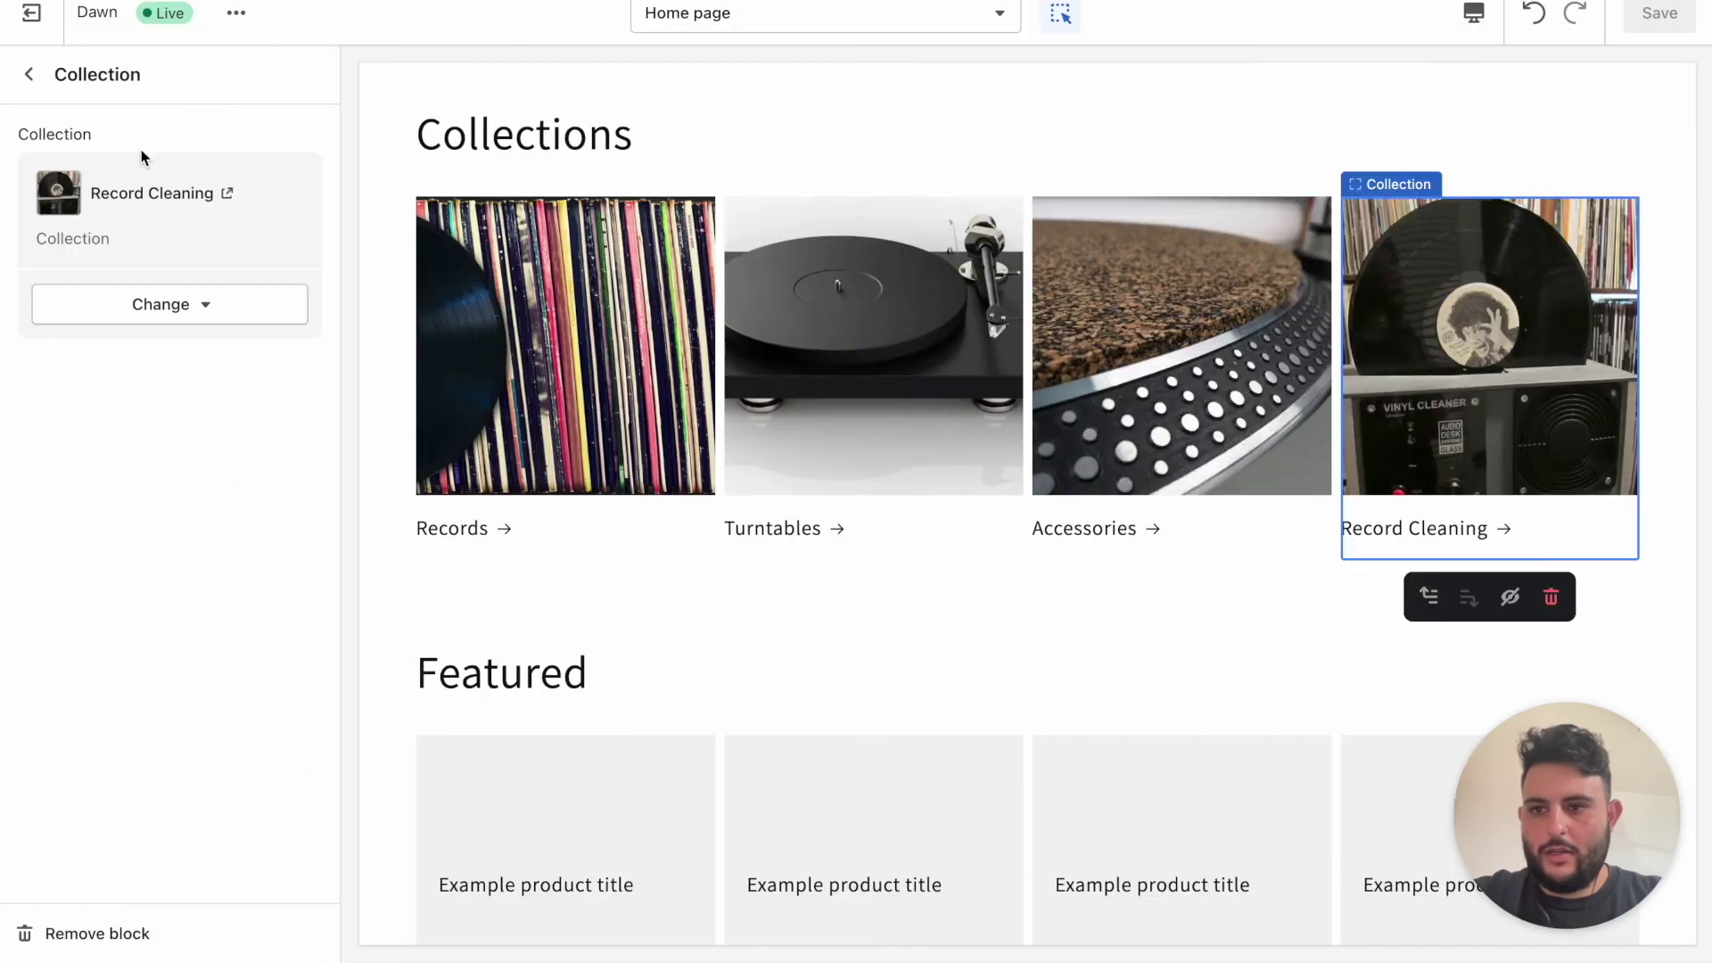
Replace the Featured collection section heading with 'Records we are digging'
click(29, 74)
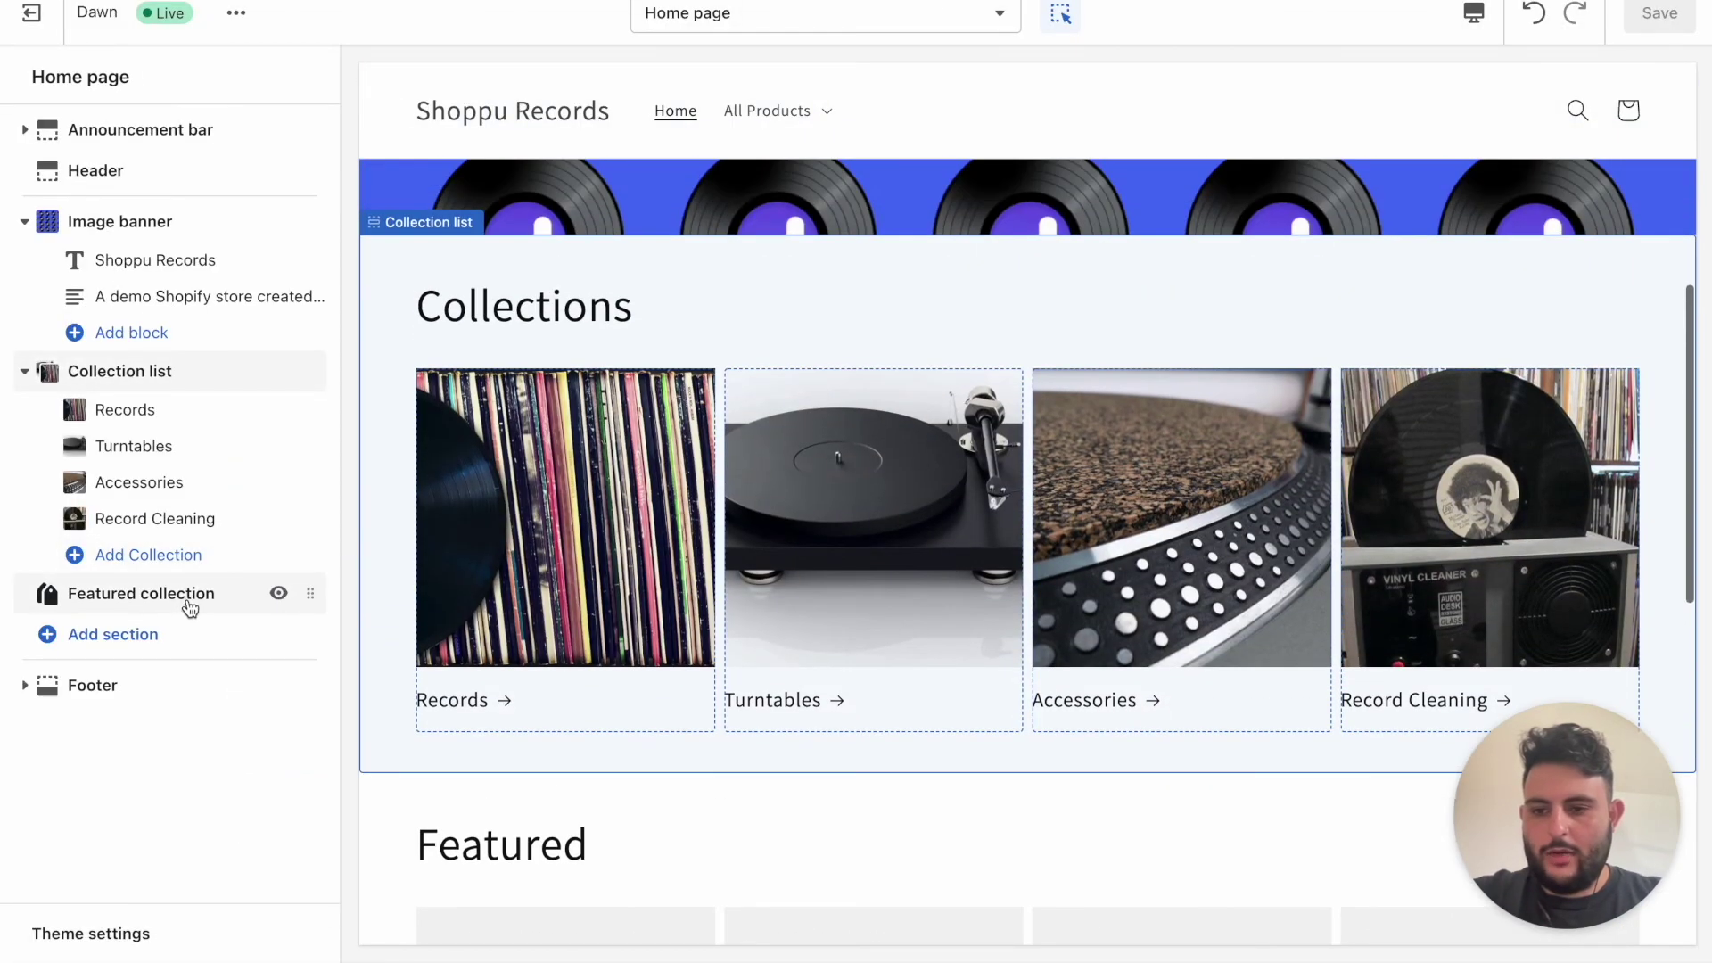
click(189, 594)
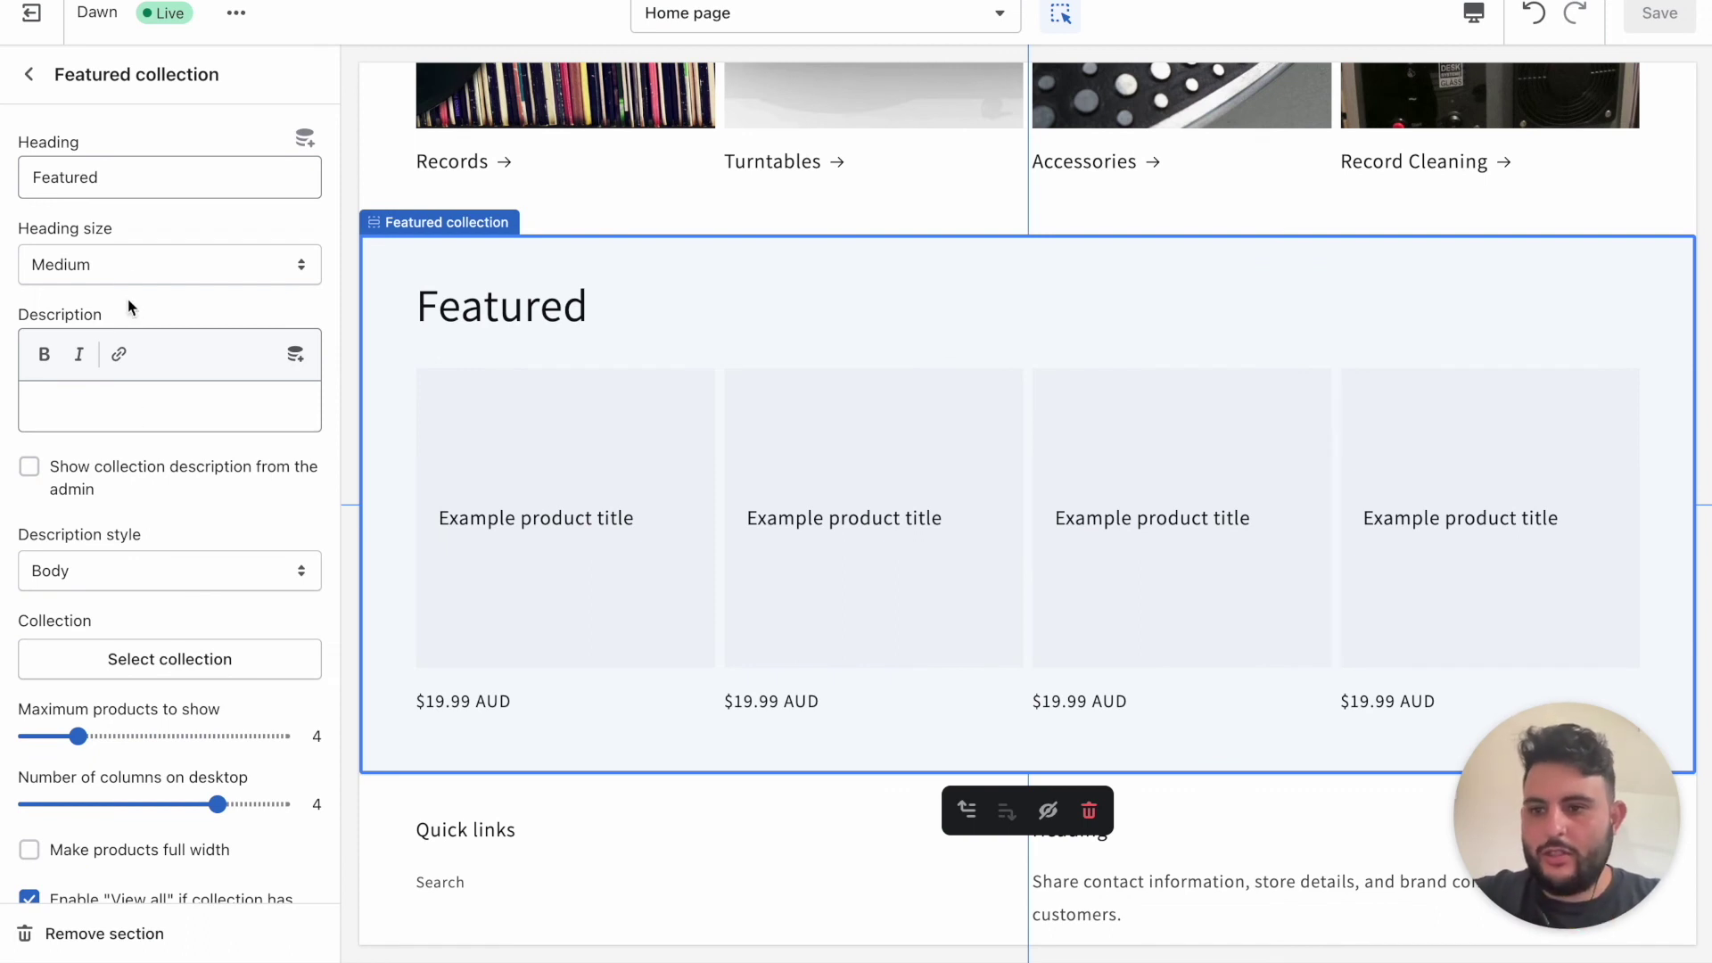
double_click(152, 171)
text(R)
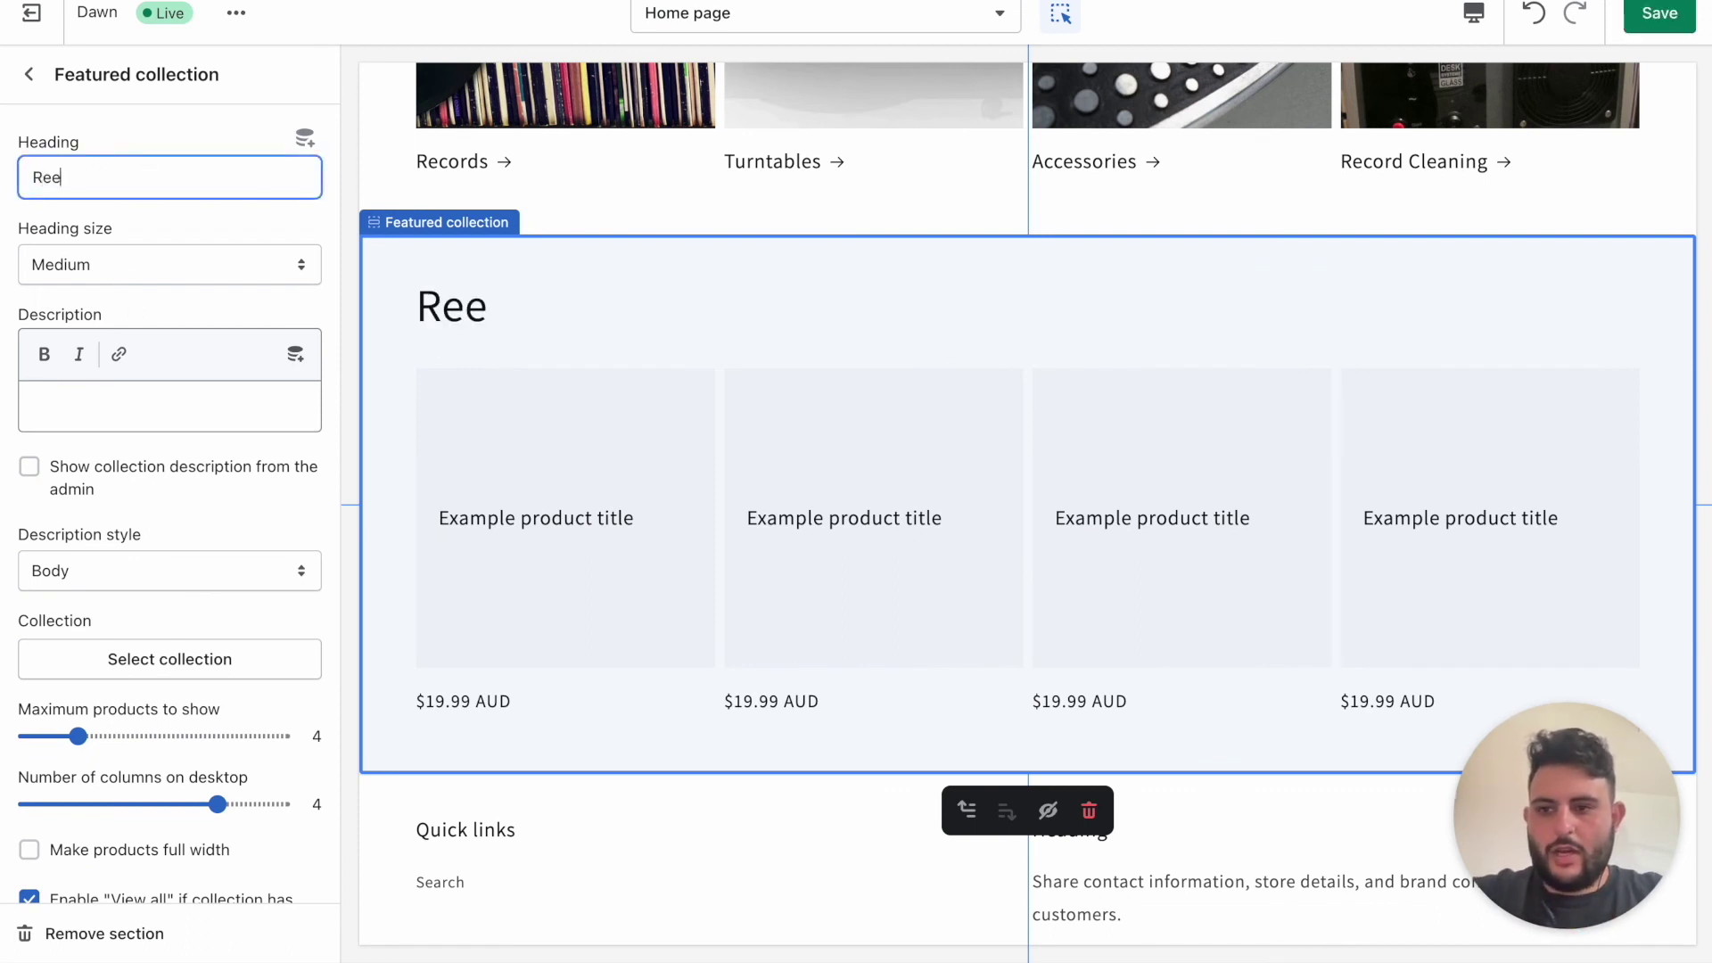
text(ecords we ar)
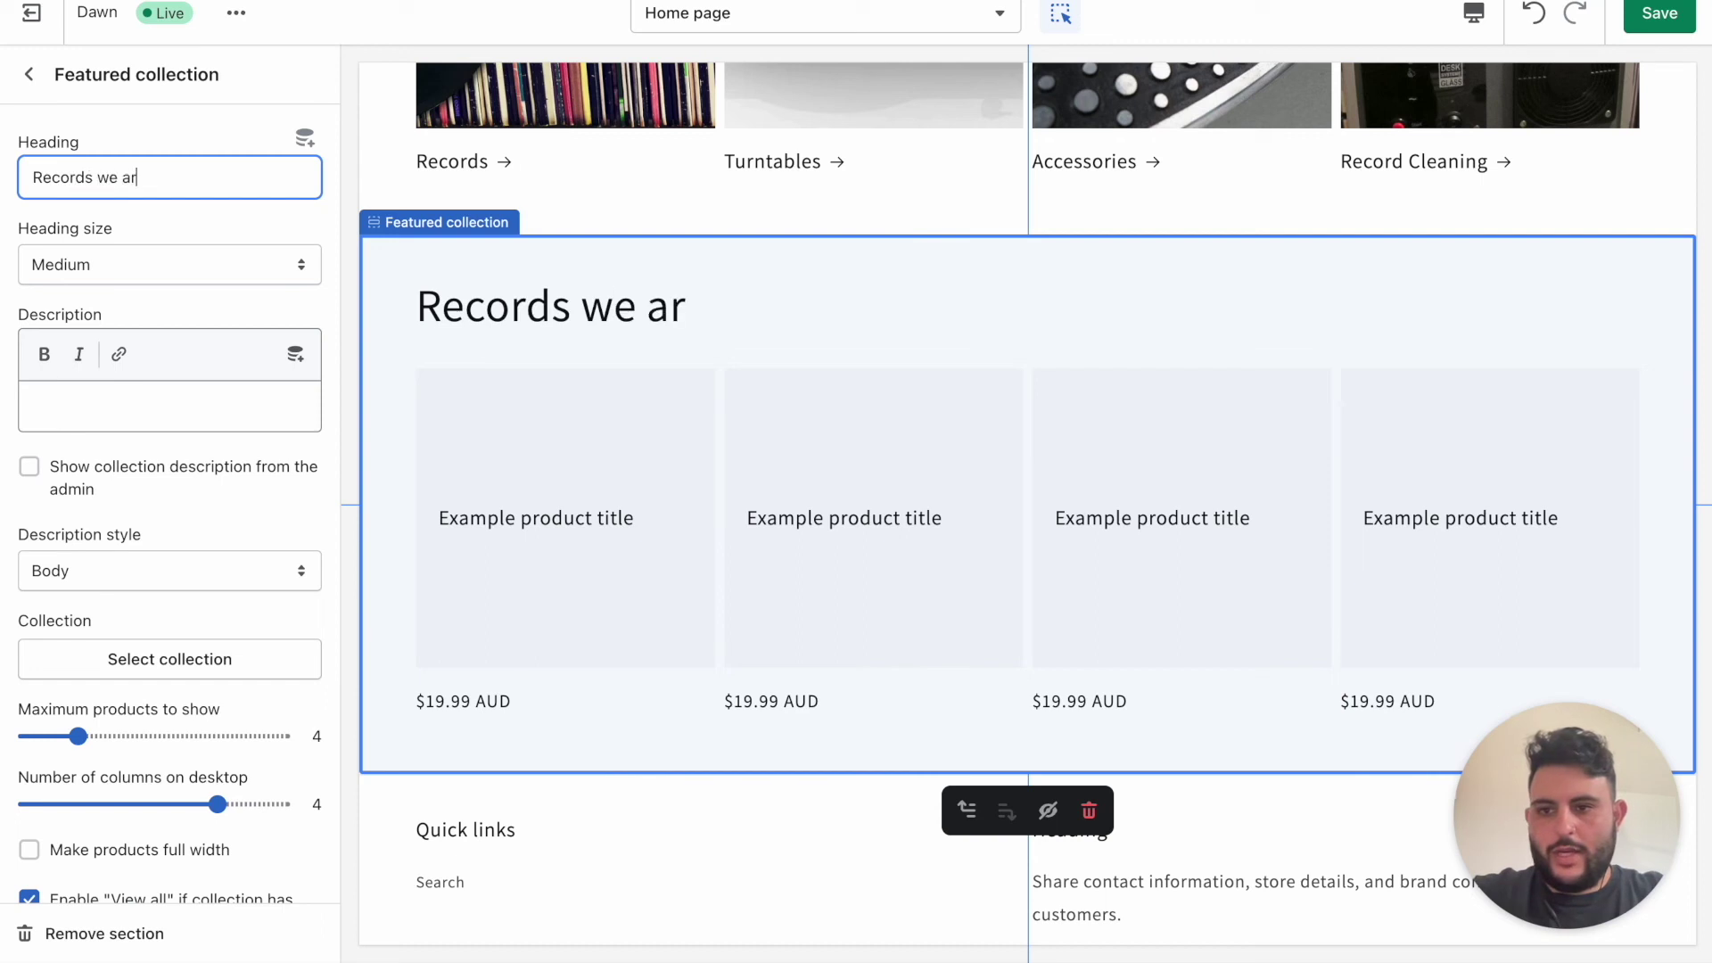
text(e digging)
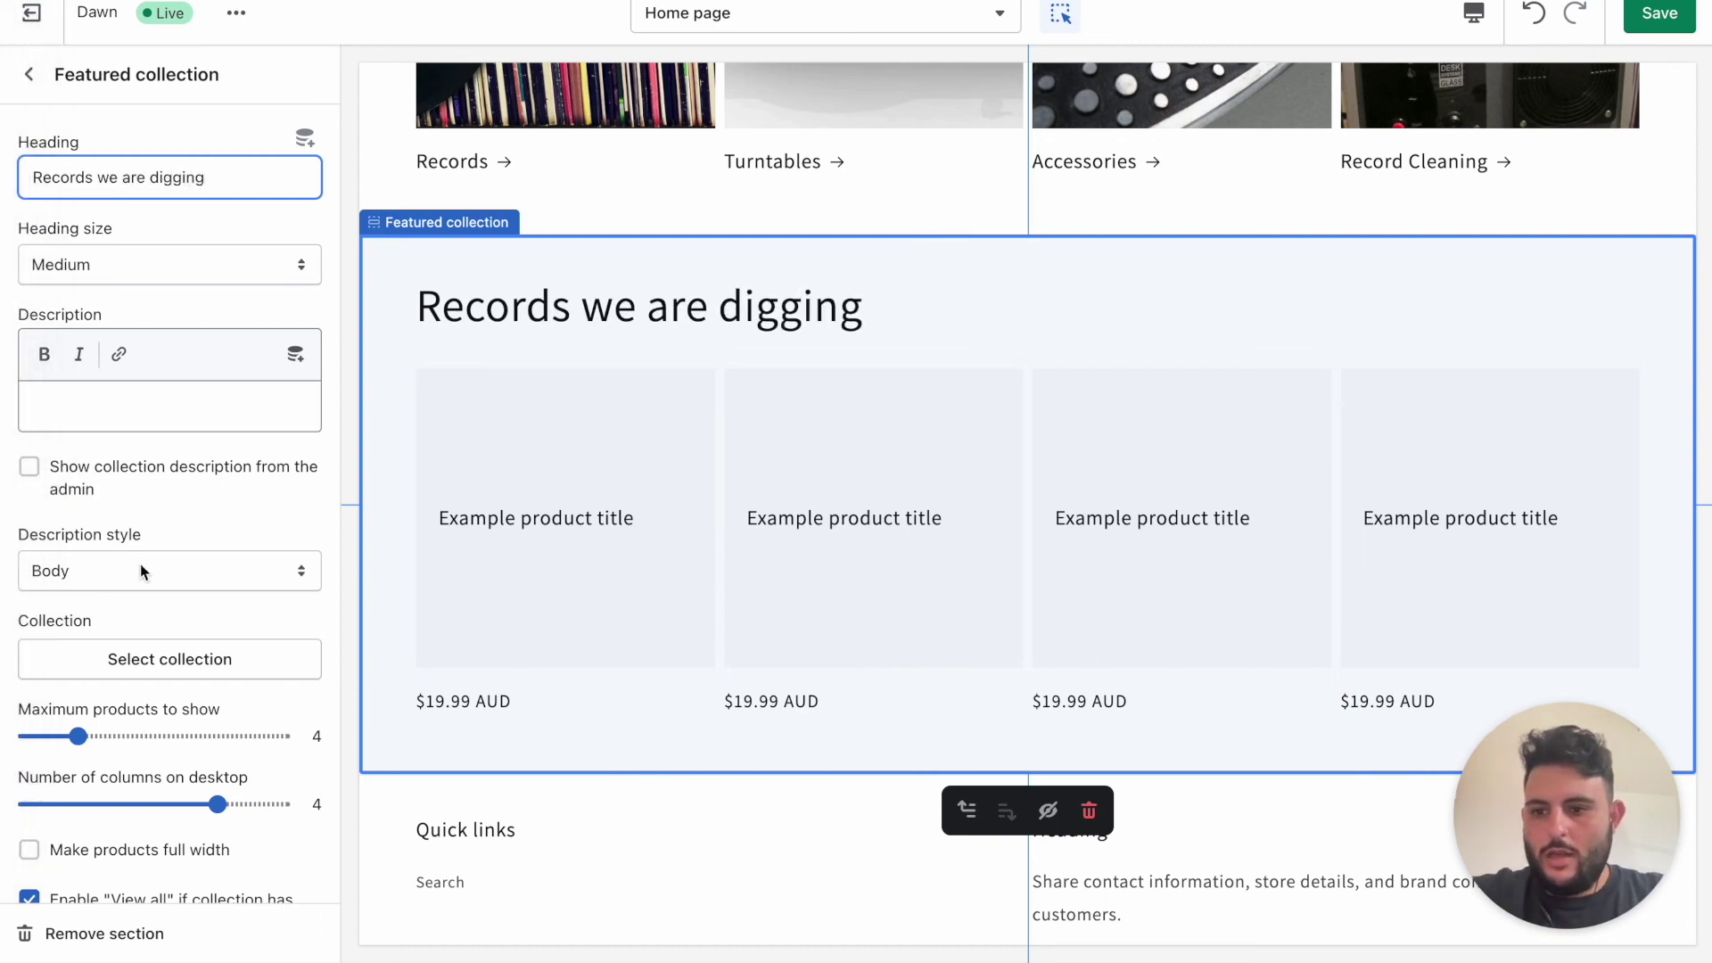
Feature the Records we are digging collection with up to 8 products shown
scroll(200, 660, down, 1)
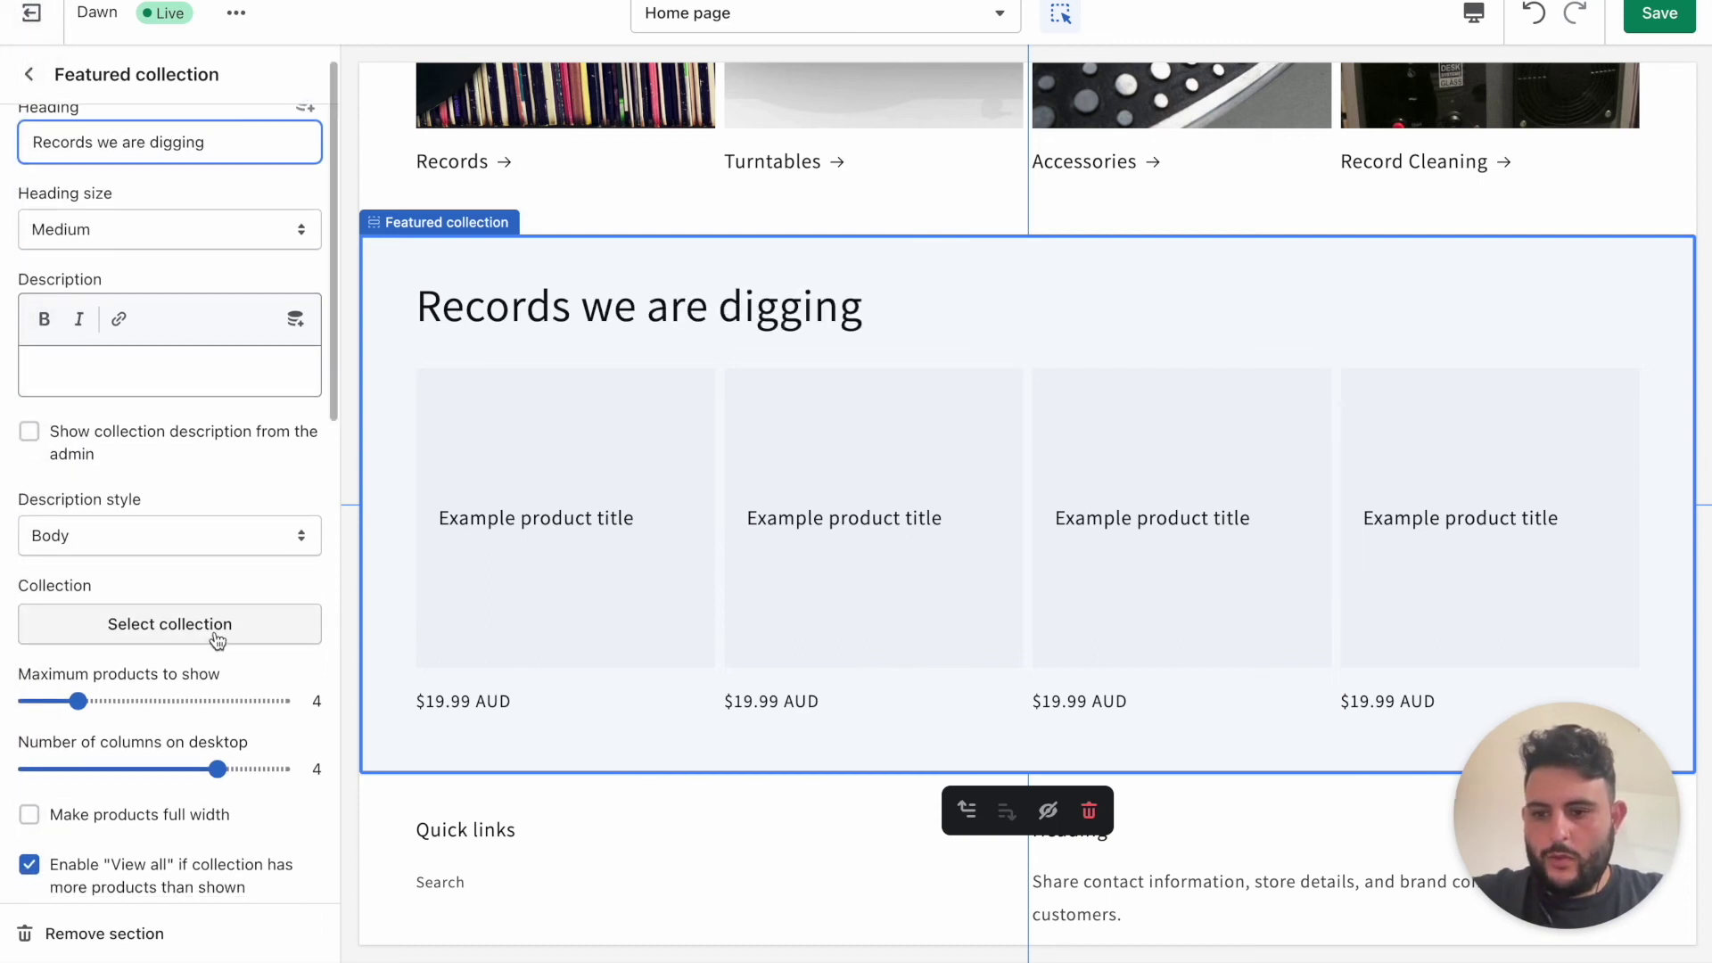
click(216, 639)
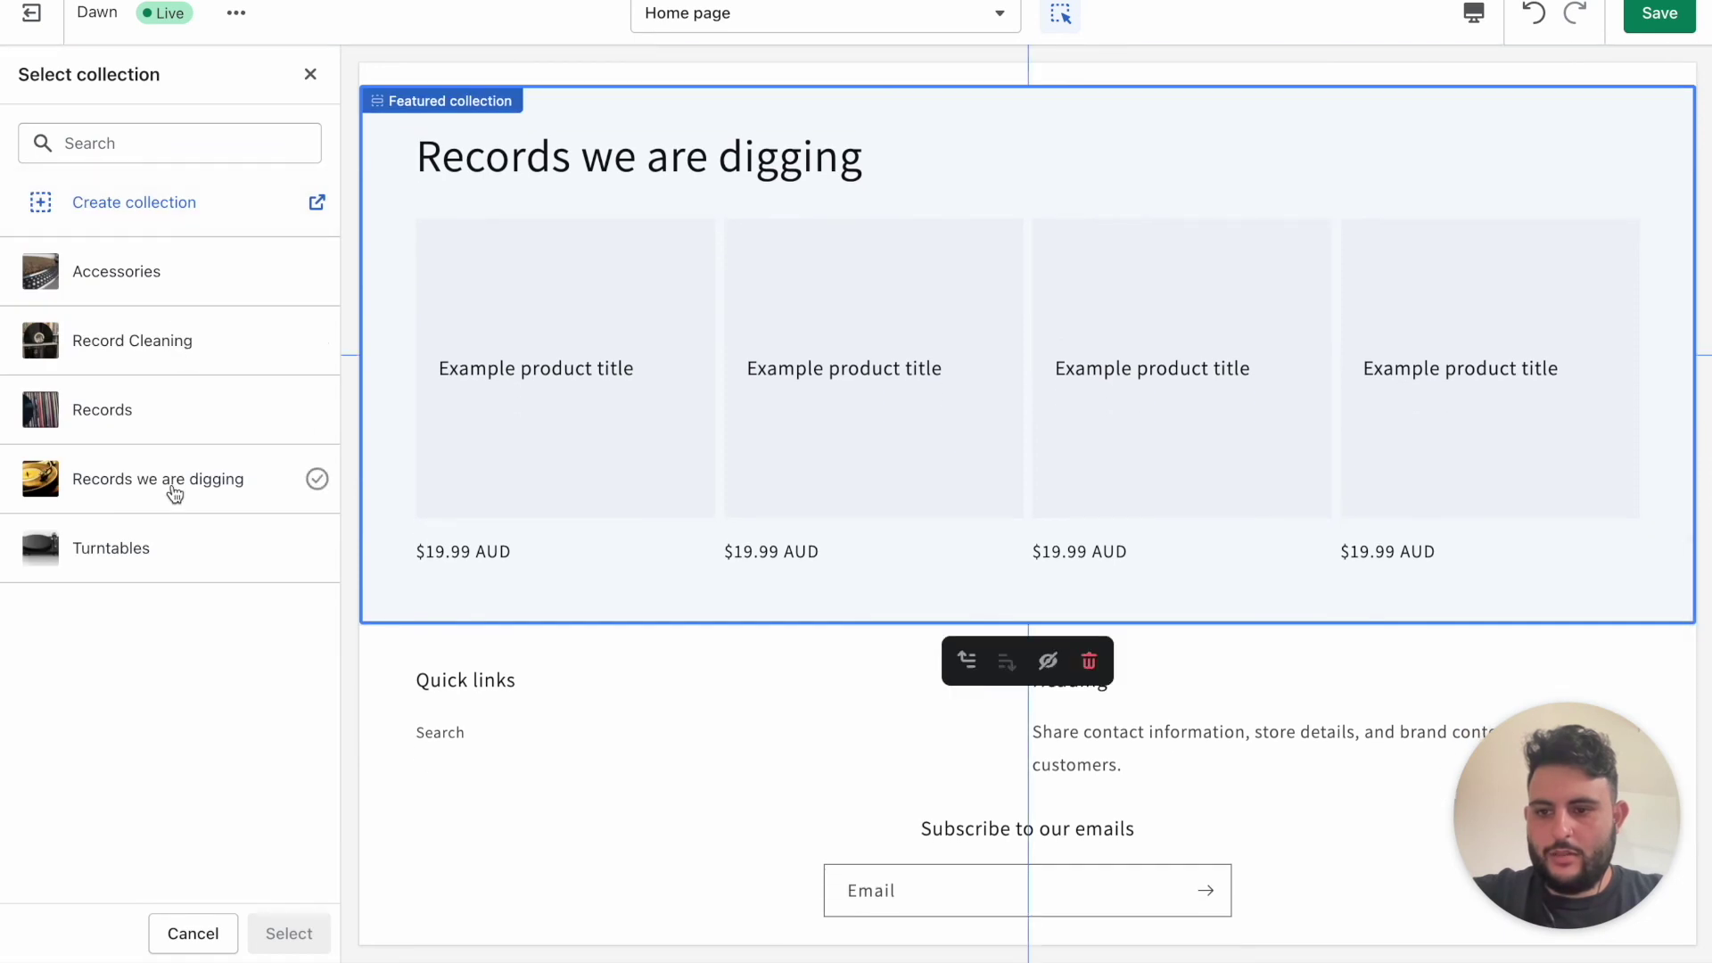
click(179, 482)
click(287, 933)
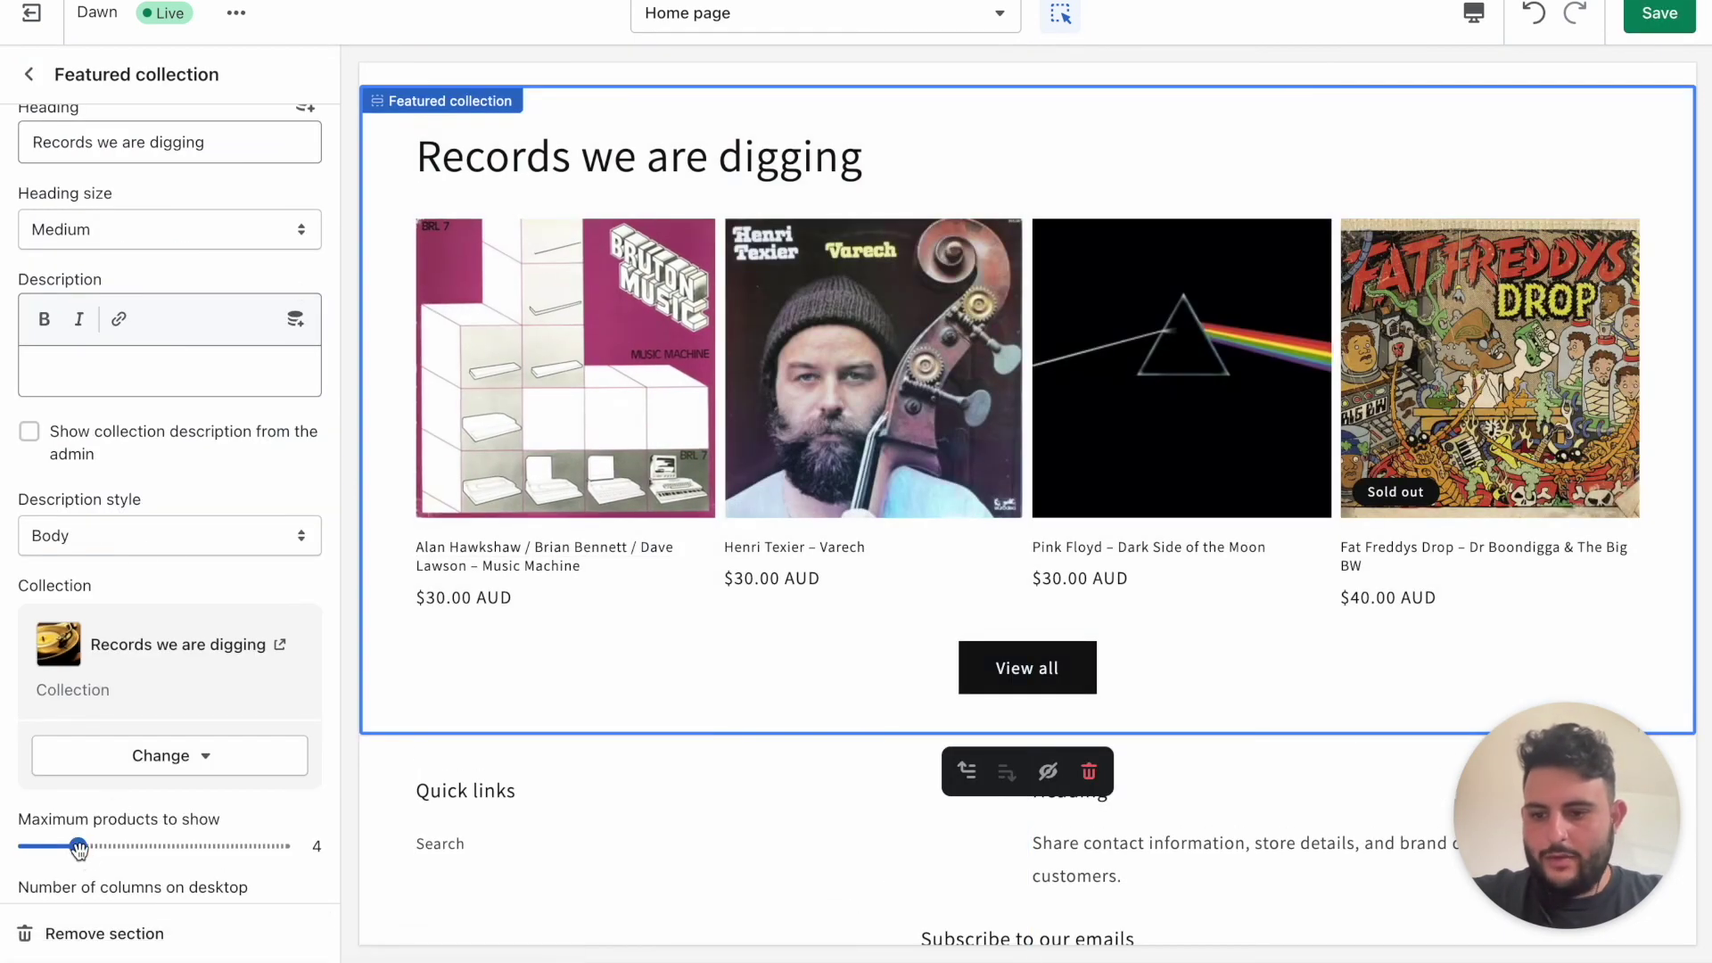
drag(82, 848, 204, 847)
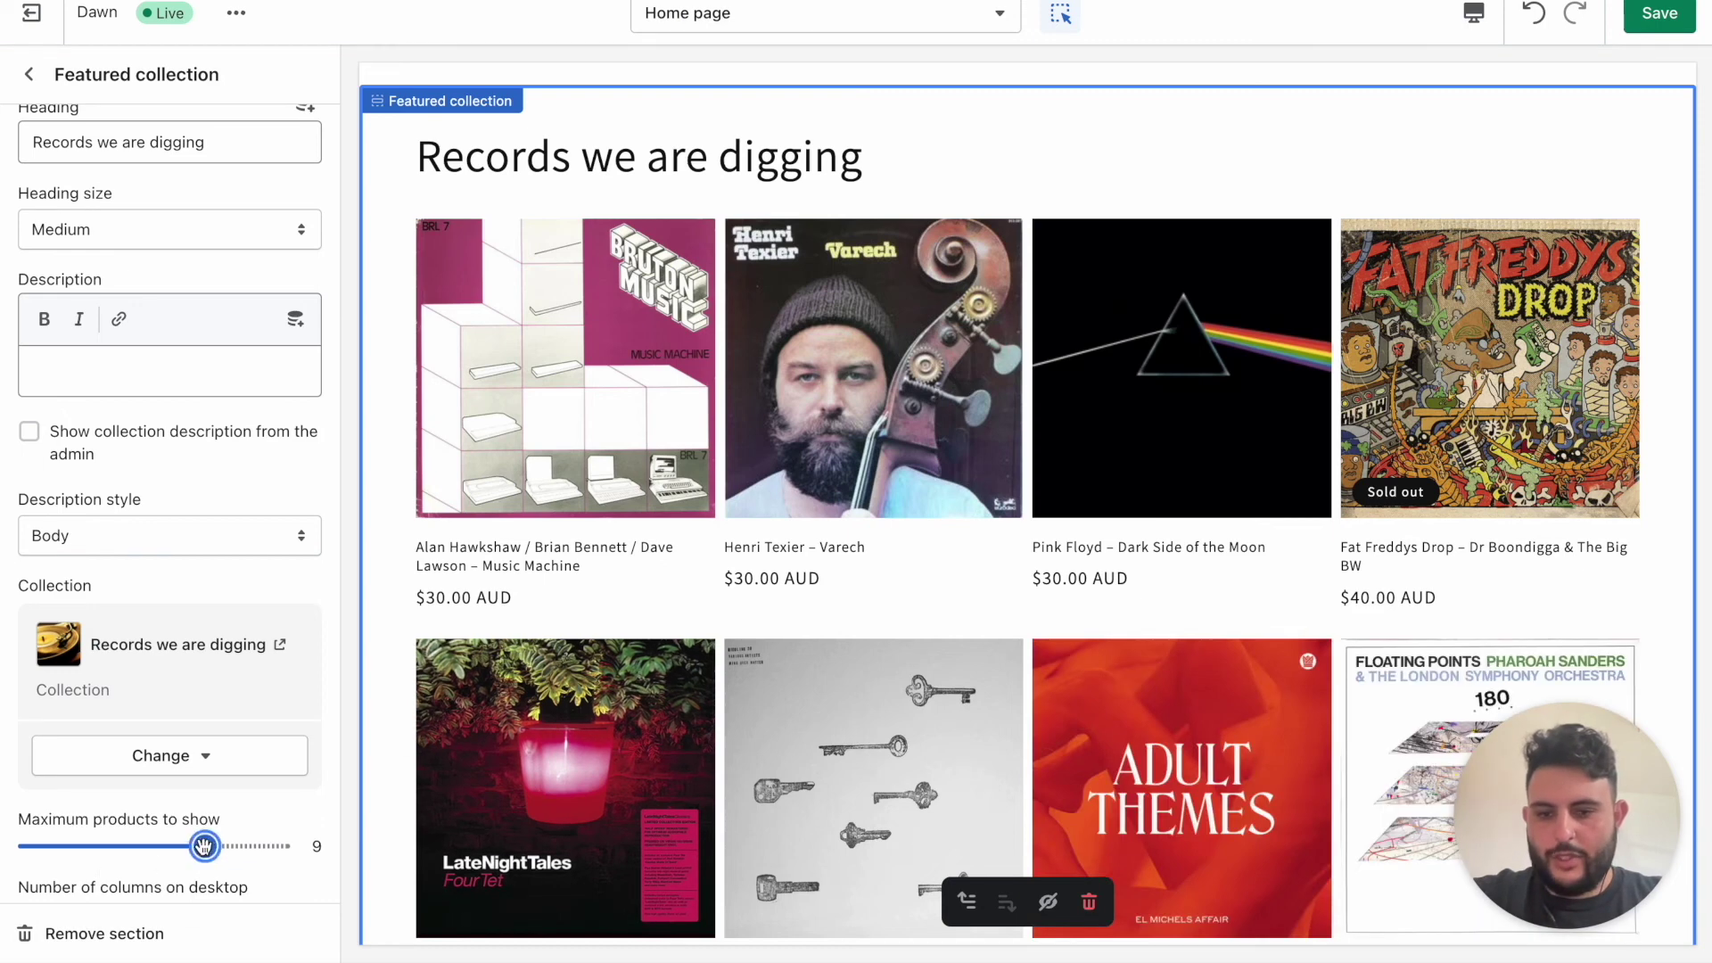
drag(204, 846, 179, 847)
Keep the product image ratio on Square and save the home page
scroll(191, 829, down, 2)
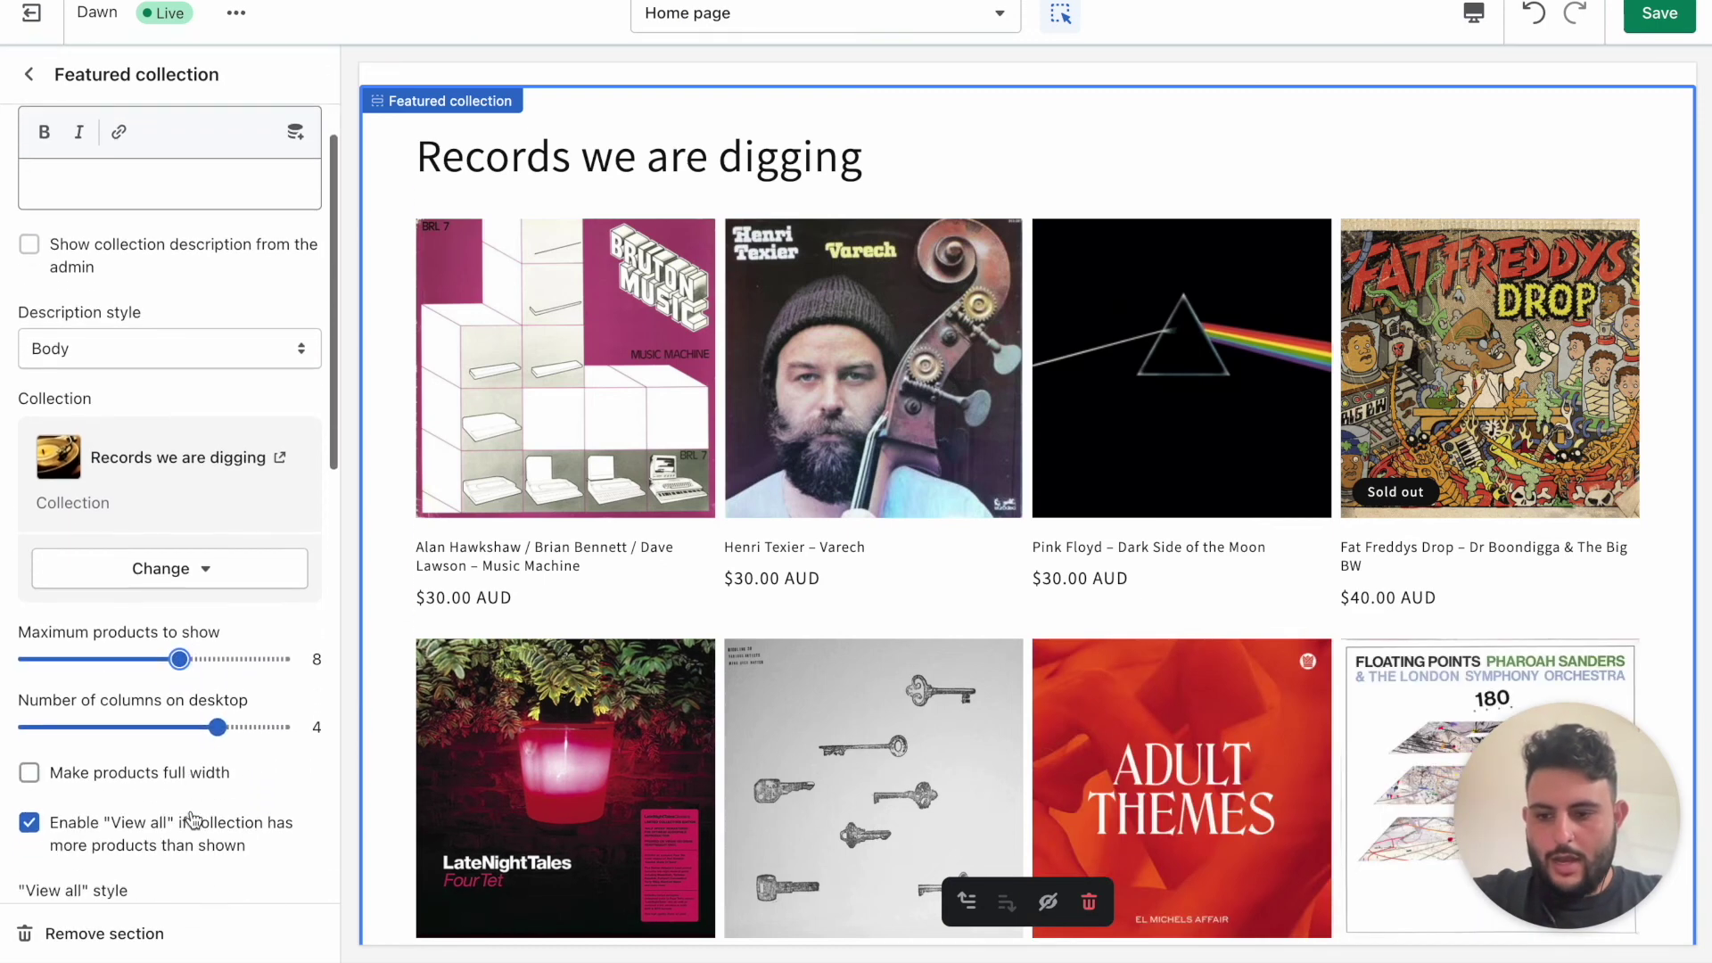
scroll(192, 821, down, 5)
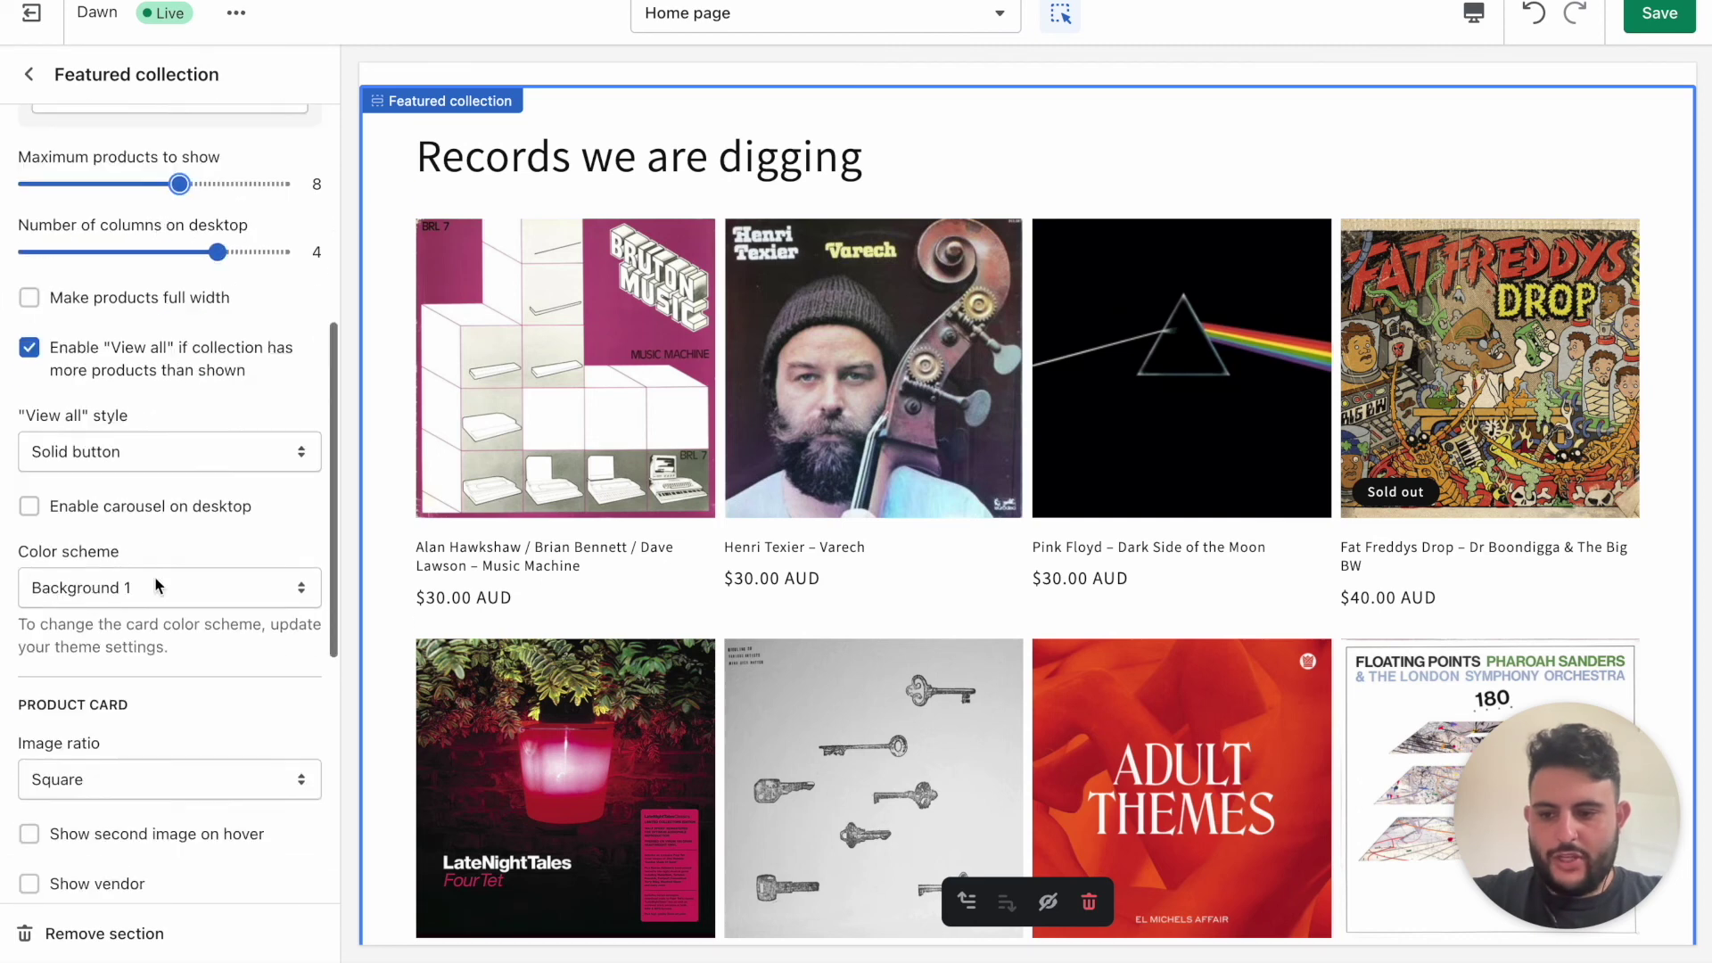
scroll(157, 586, down, 3)
click(157, 546)
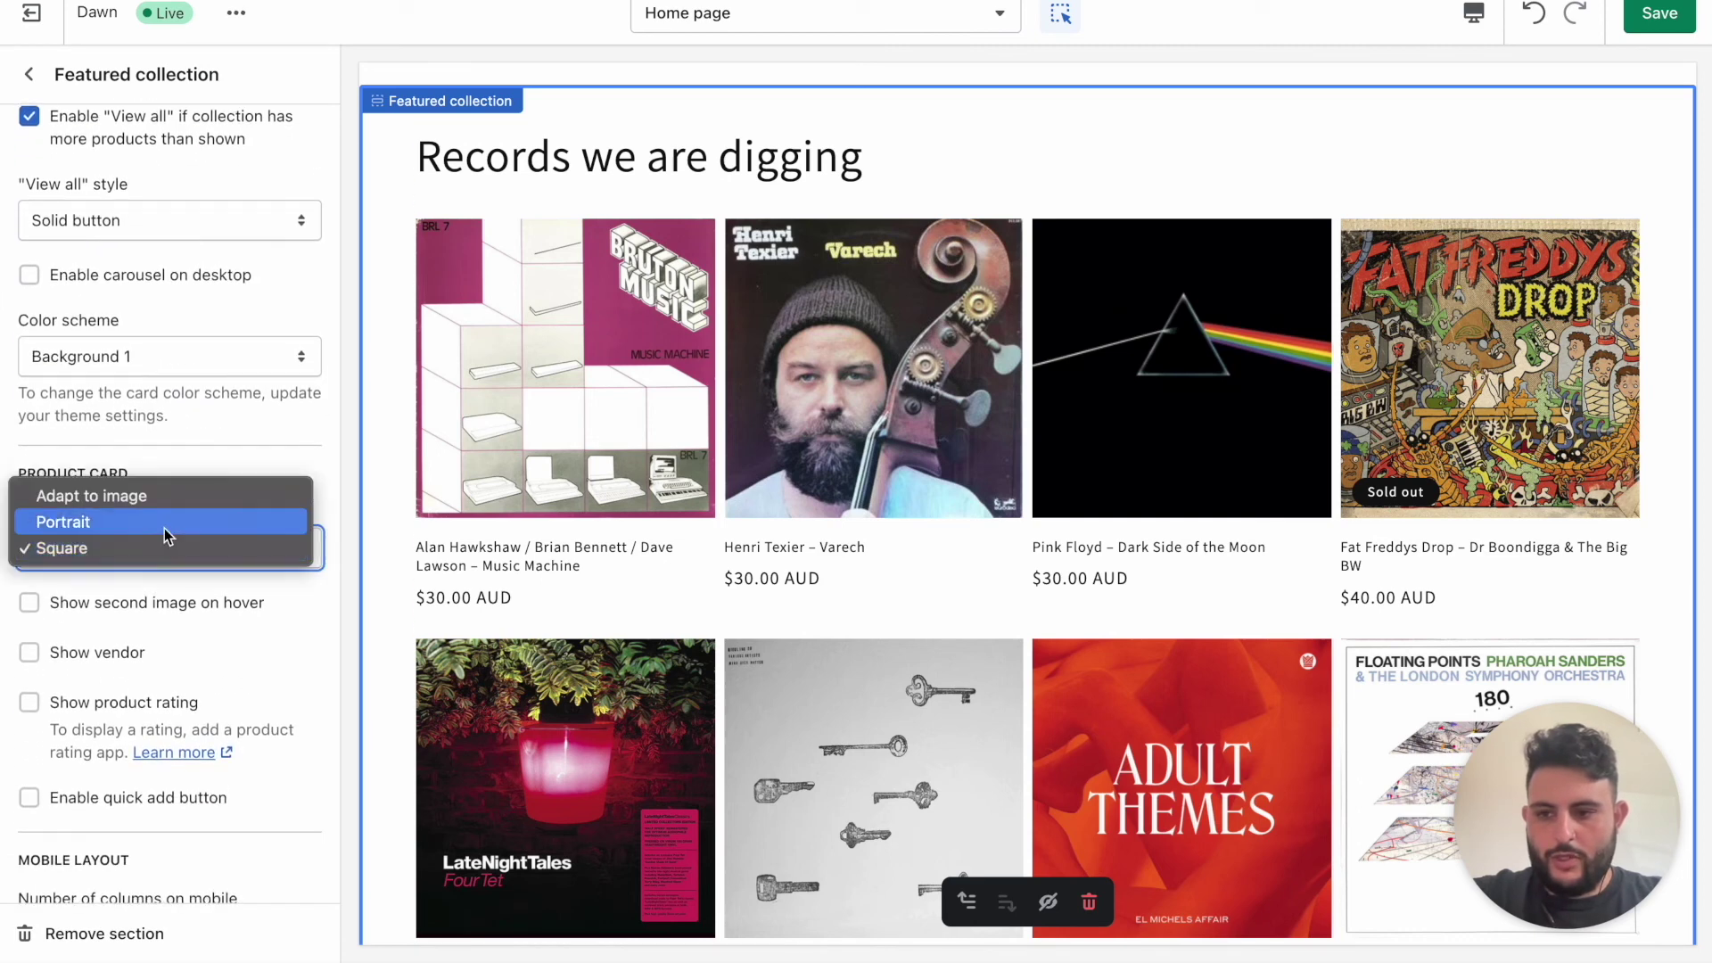
click(310, 435)
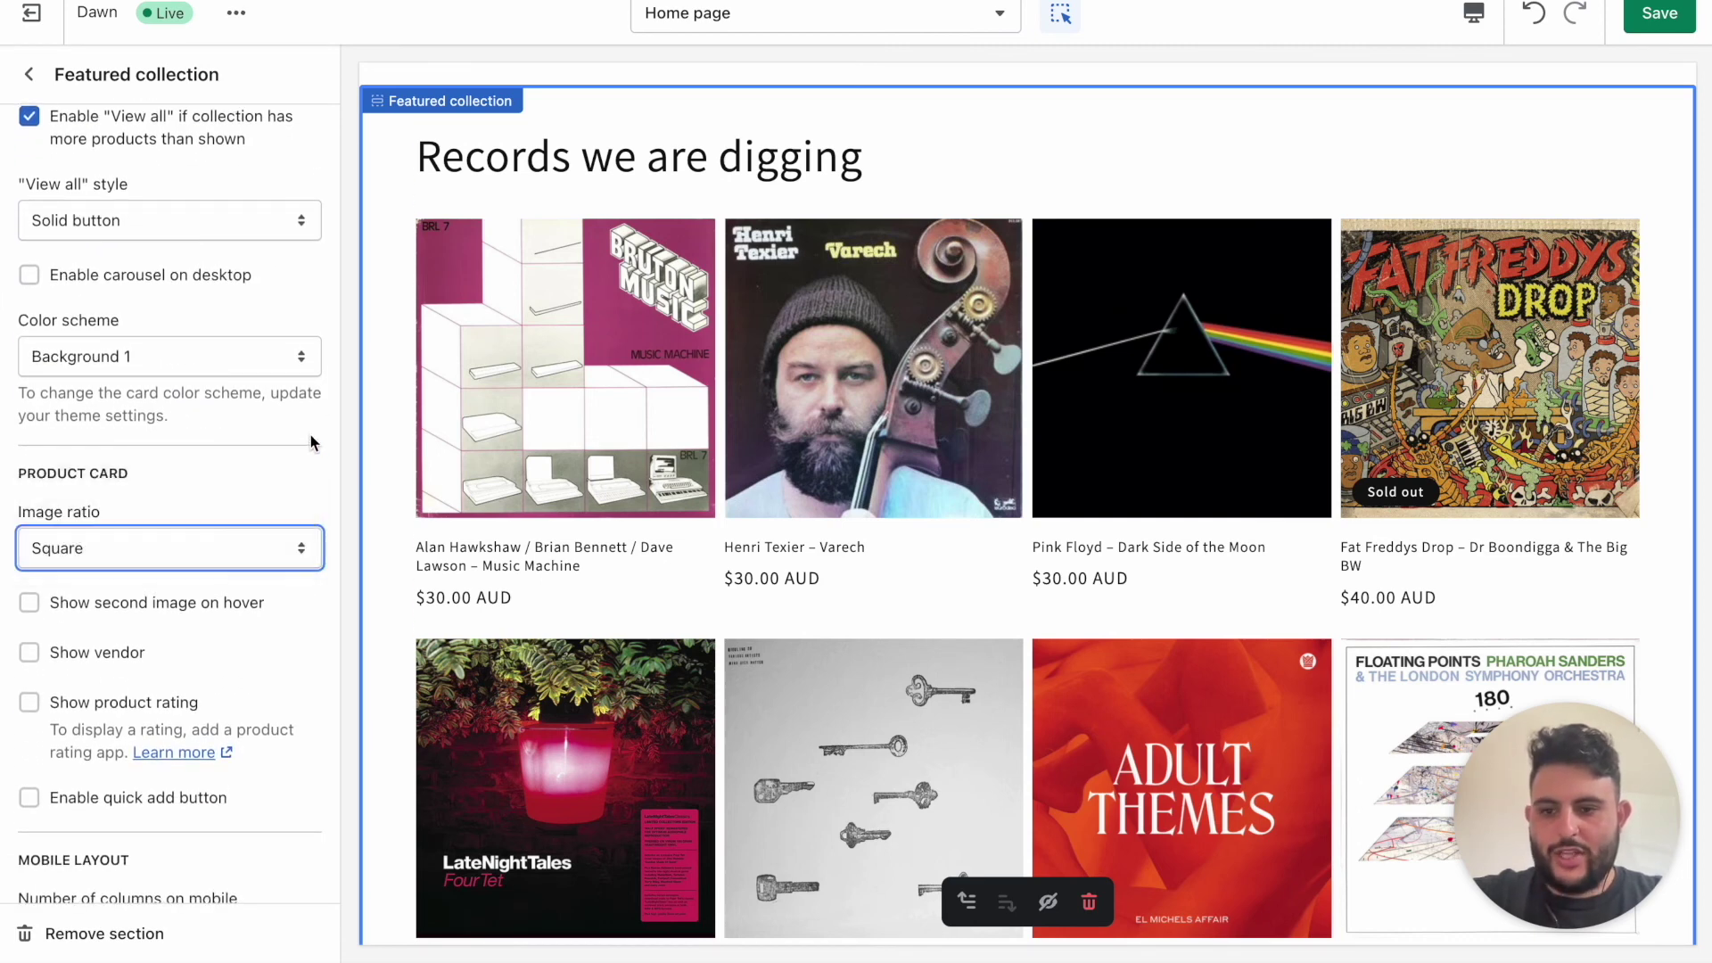
scroll(310, 435, down, 2)
scroll(310, 435, down, 3)
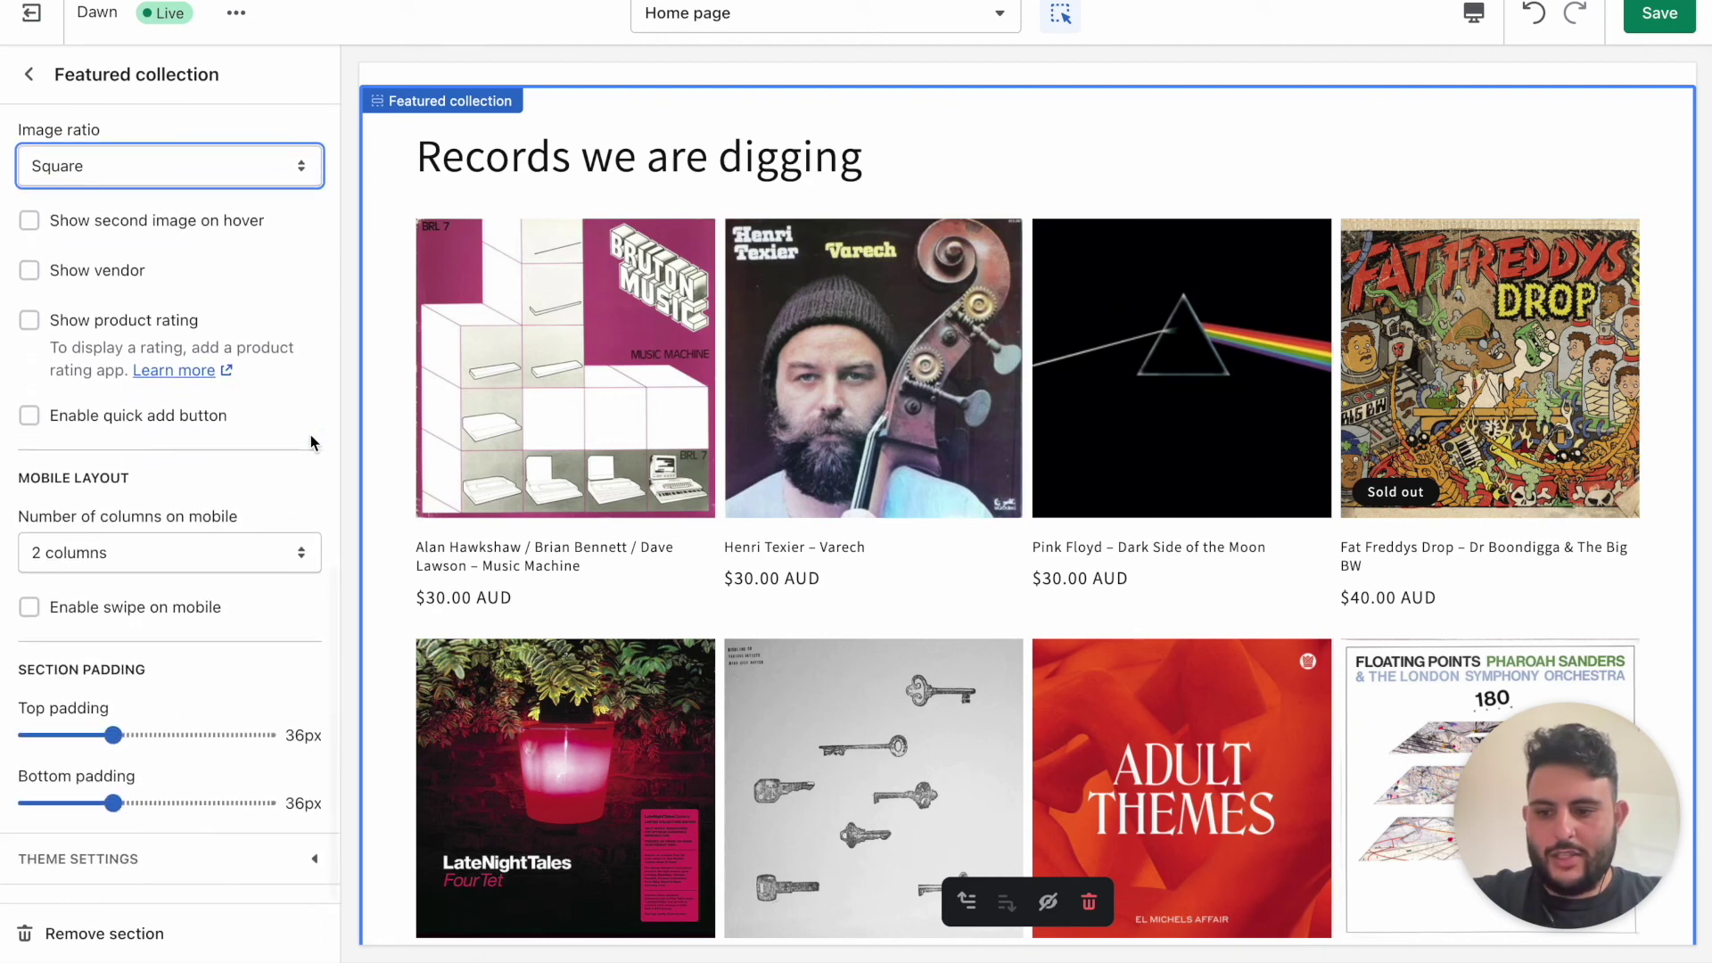
scroll(210, 664, up, 7)
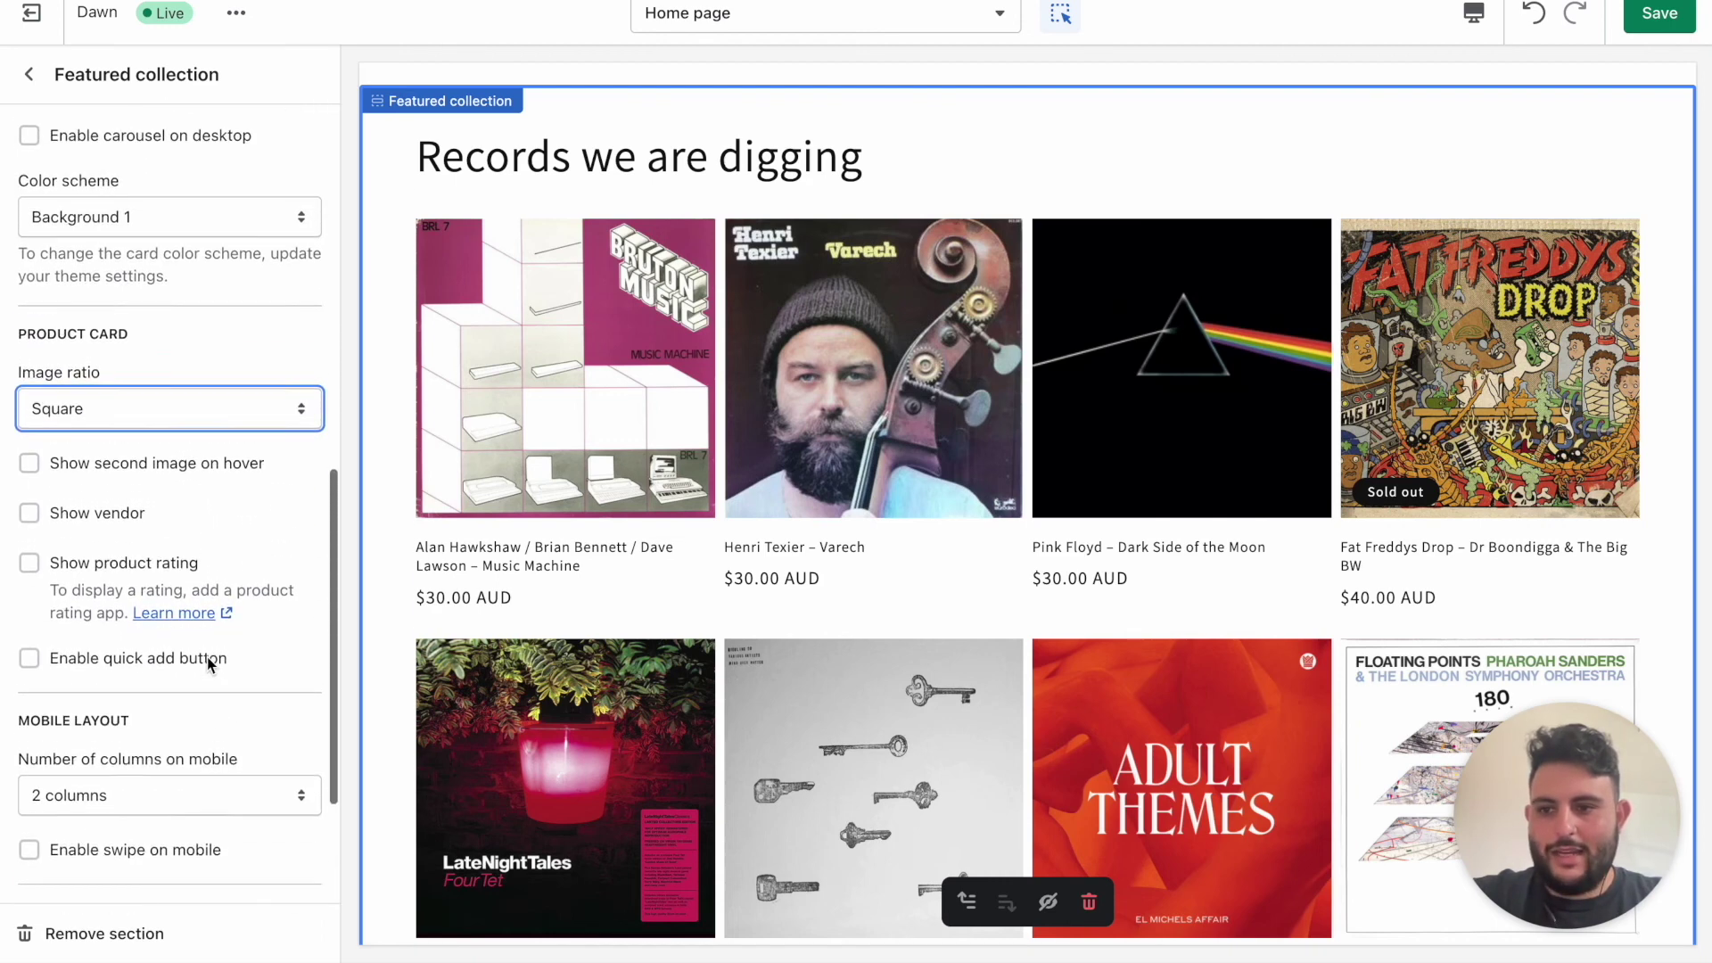
scroll(210, 664, up, 8)
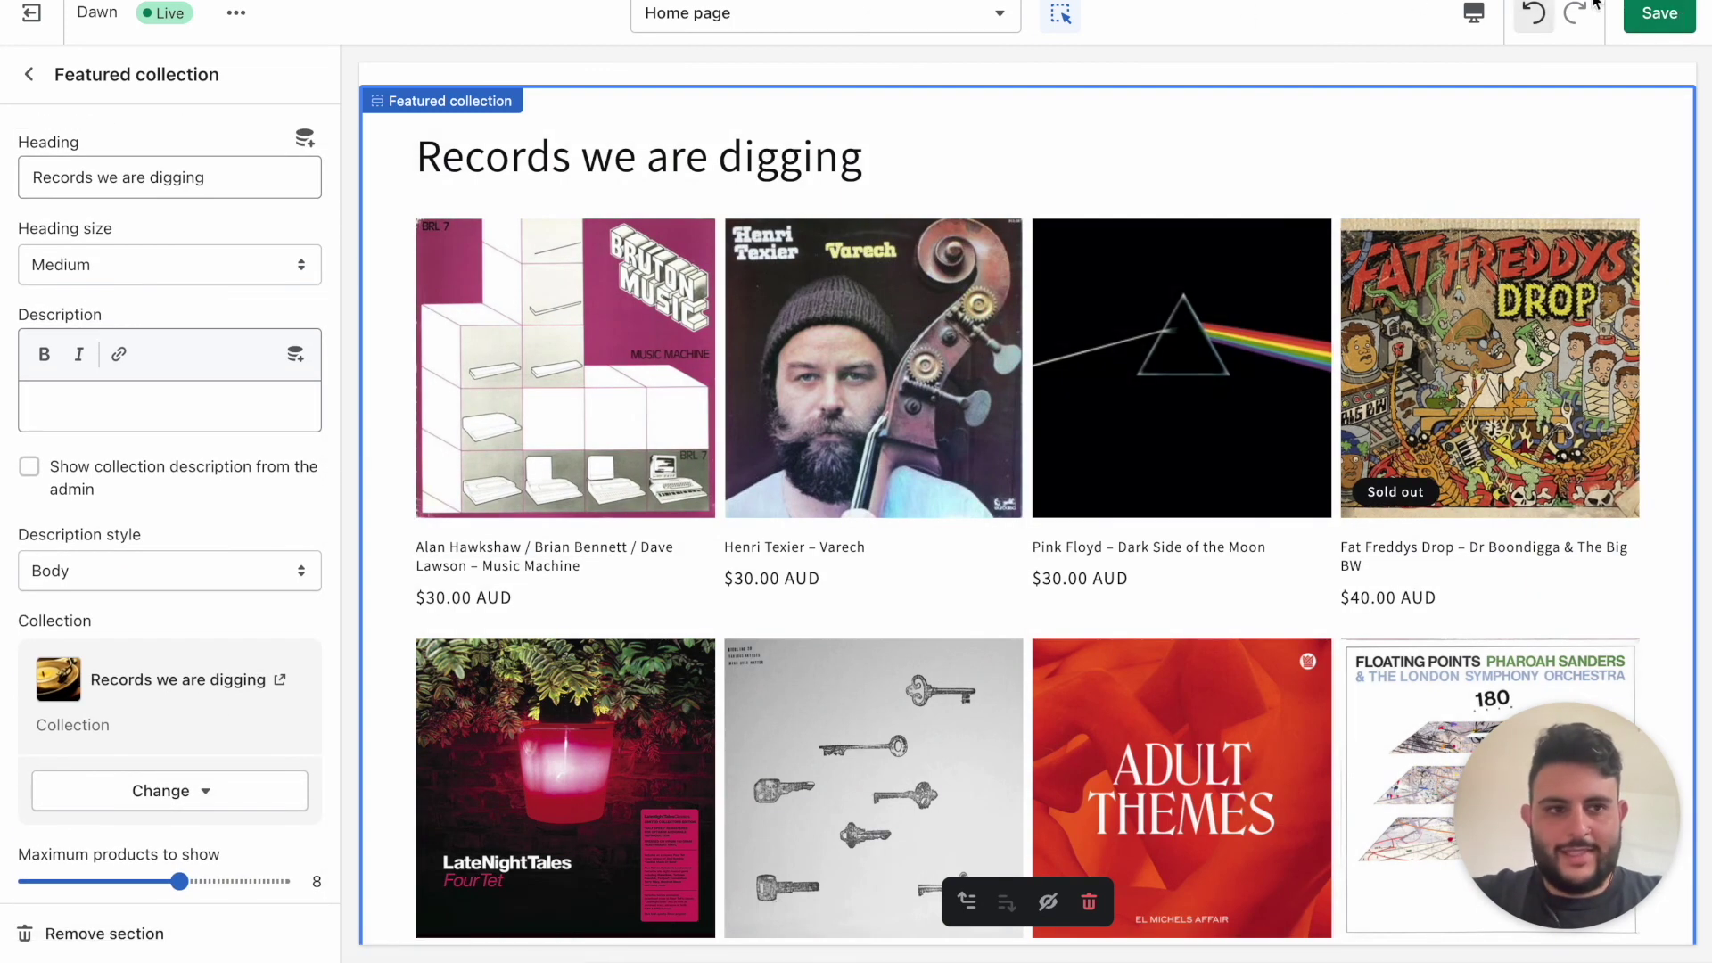
click(1656, 14)
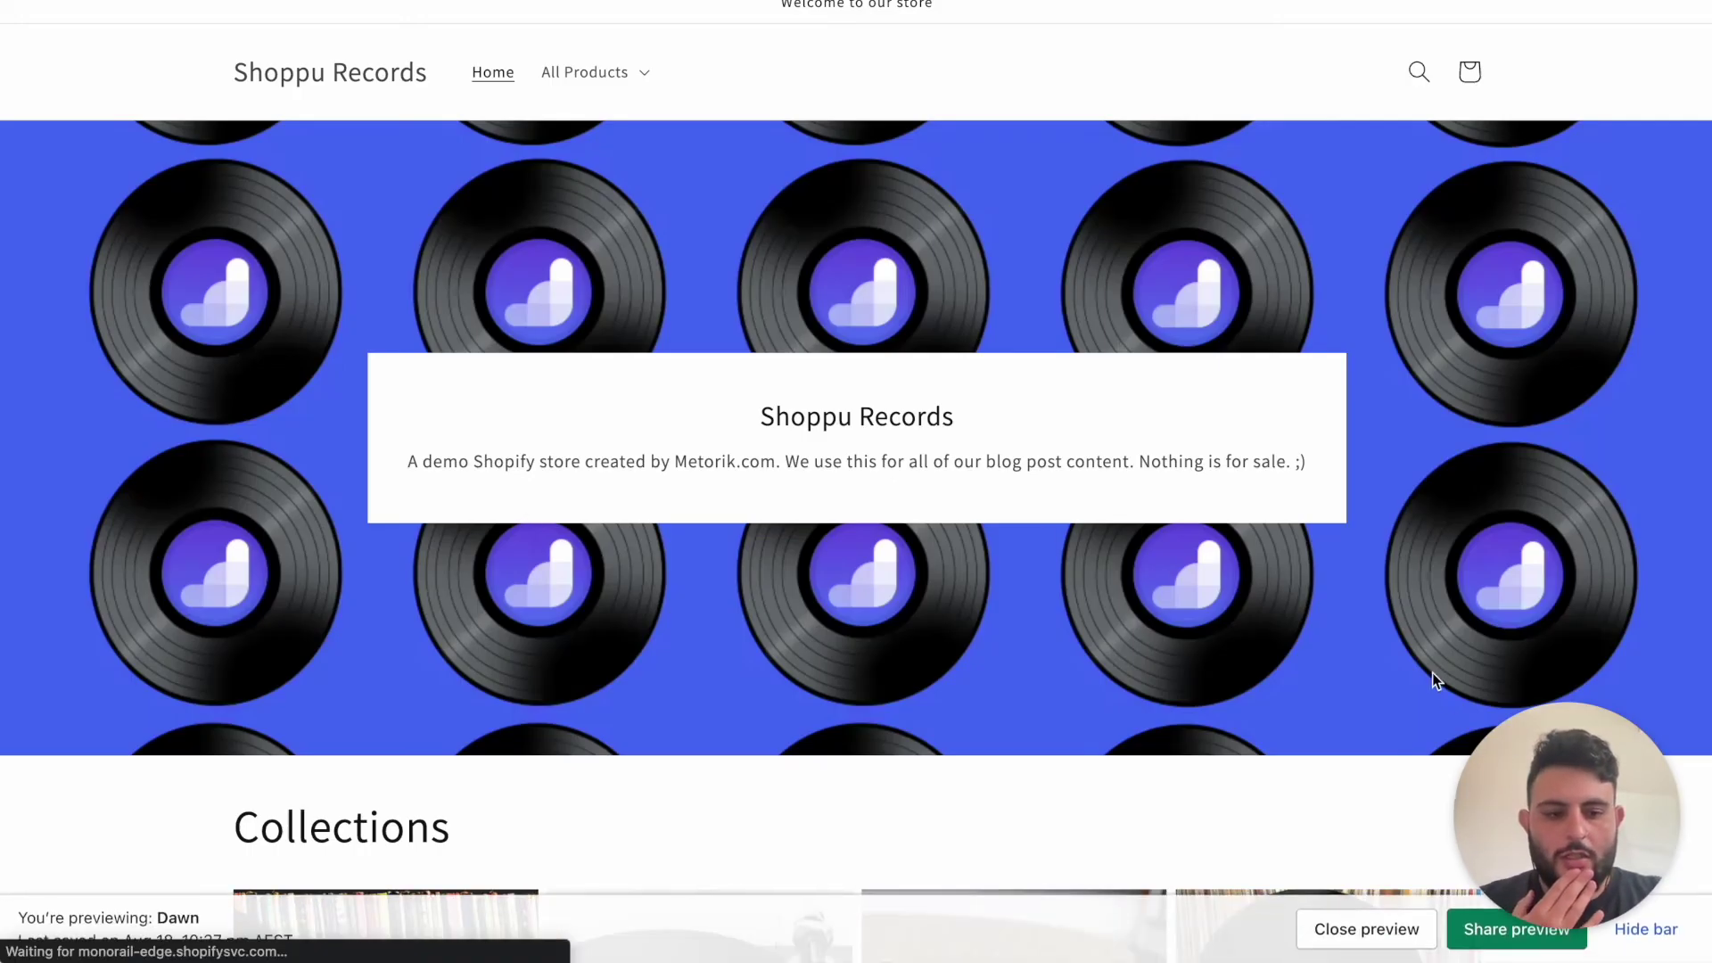
Open the Floating Points 'Promises' album from the Records we are digging grid
scroll(1301, 600, down, 12)
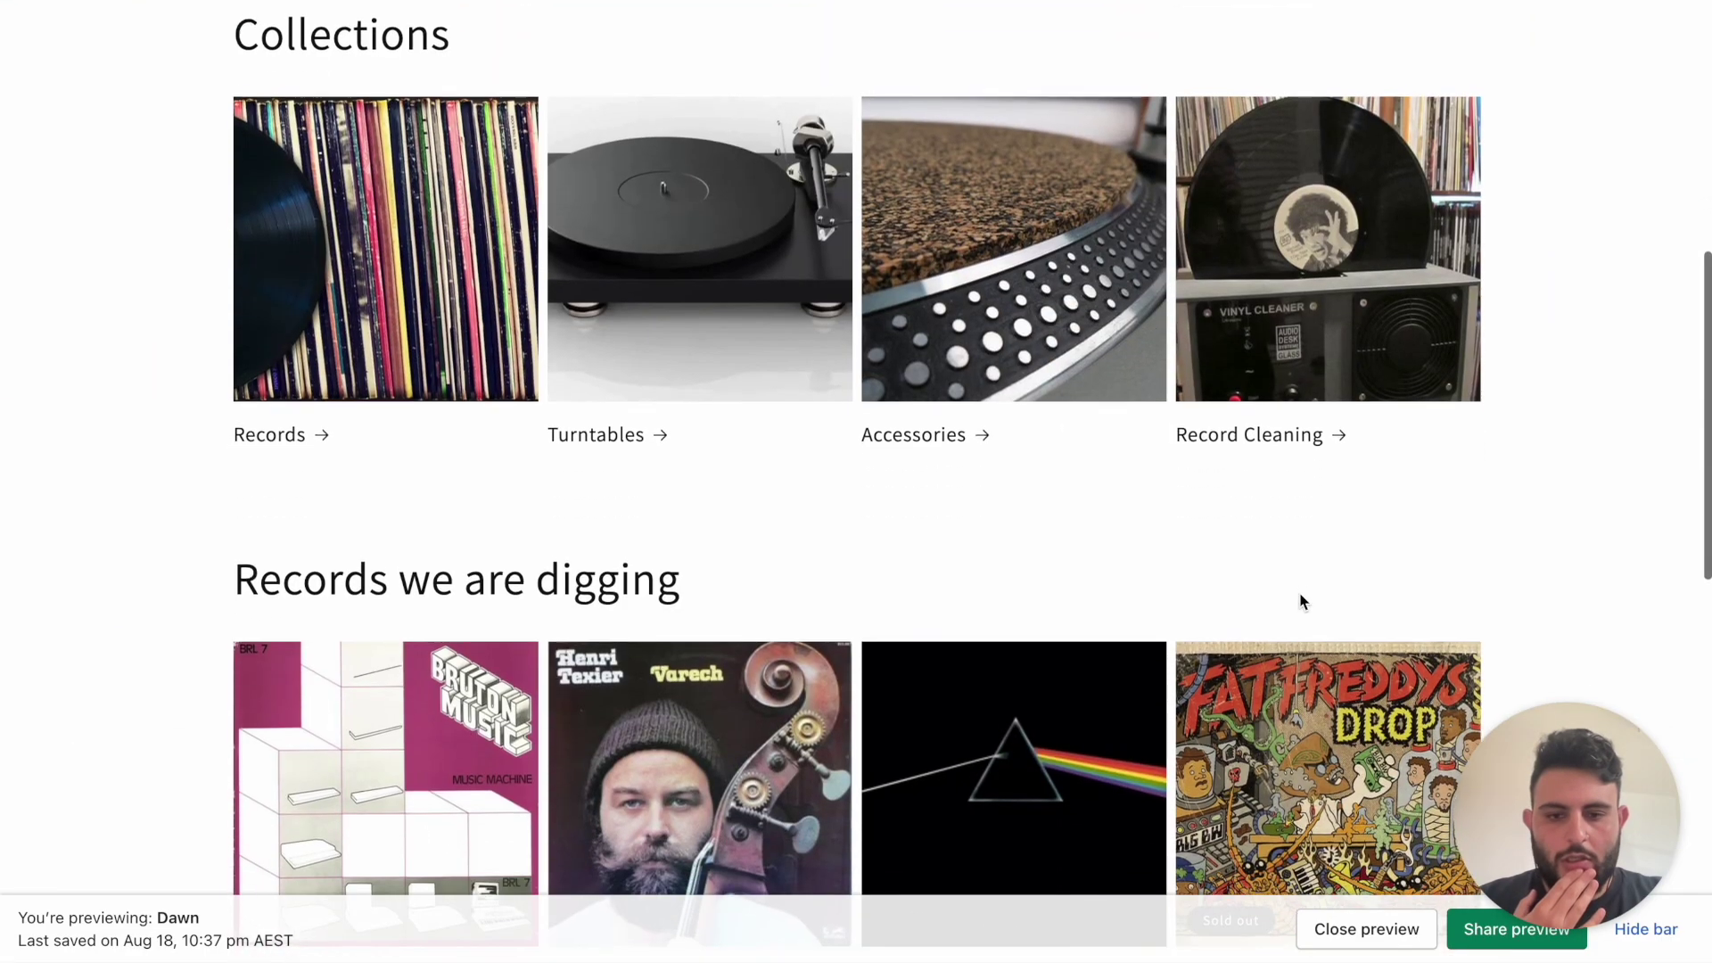
scroll(1301, 600, down, 7)
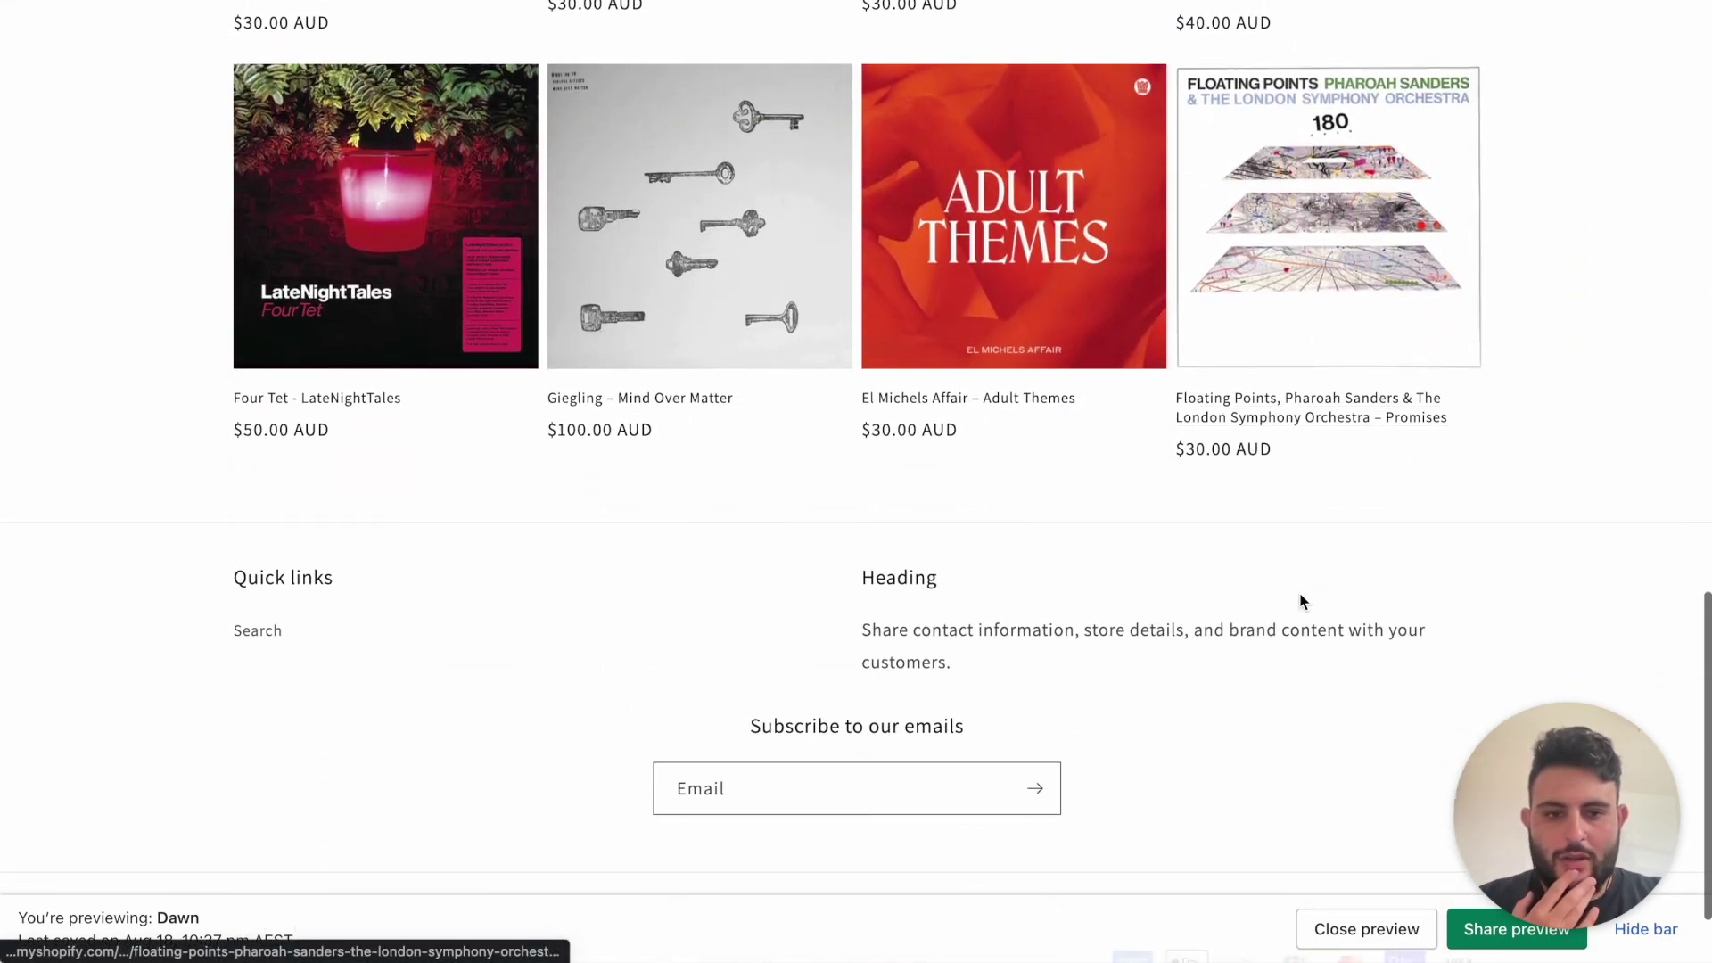
click(1326, 260)
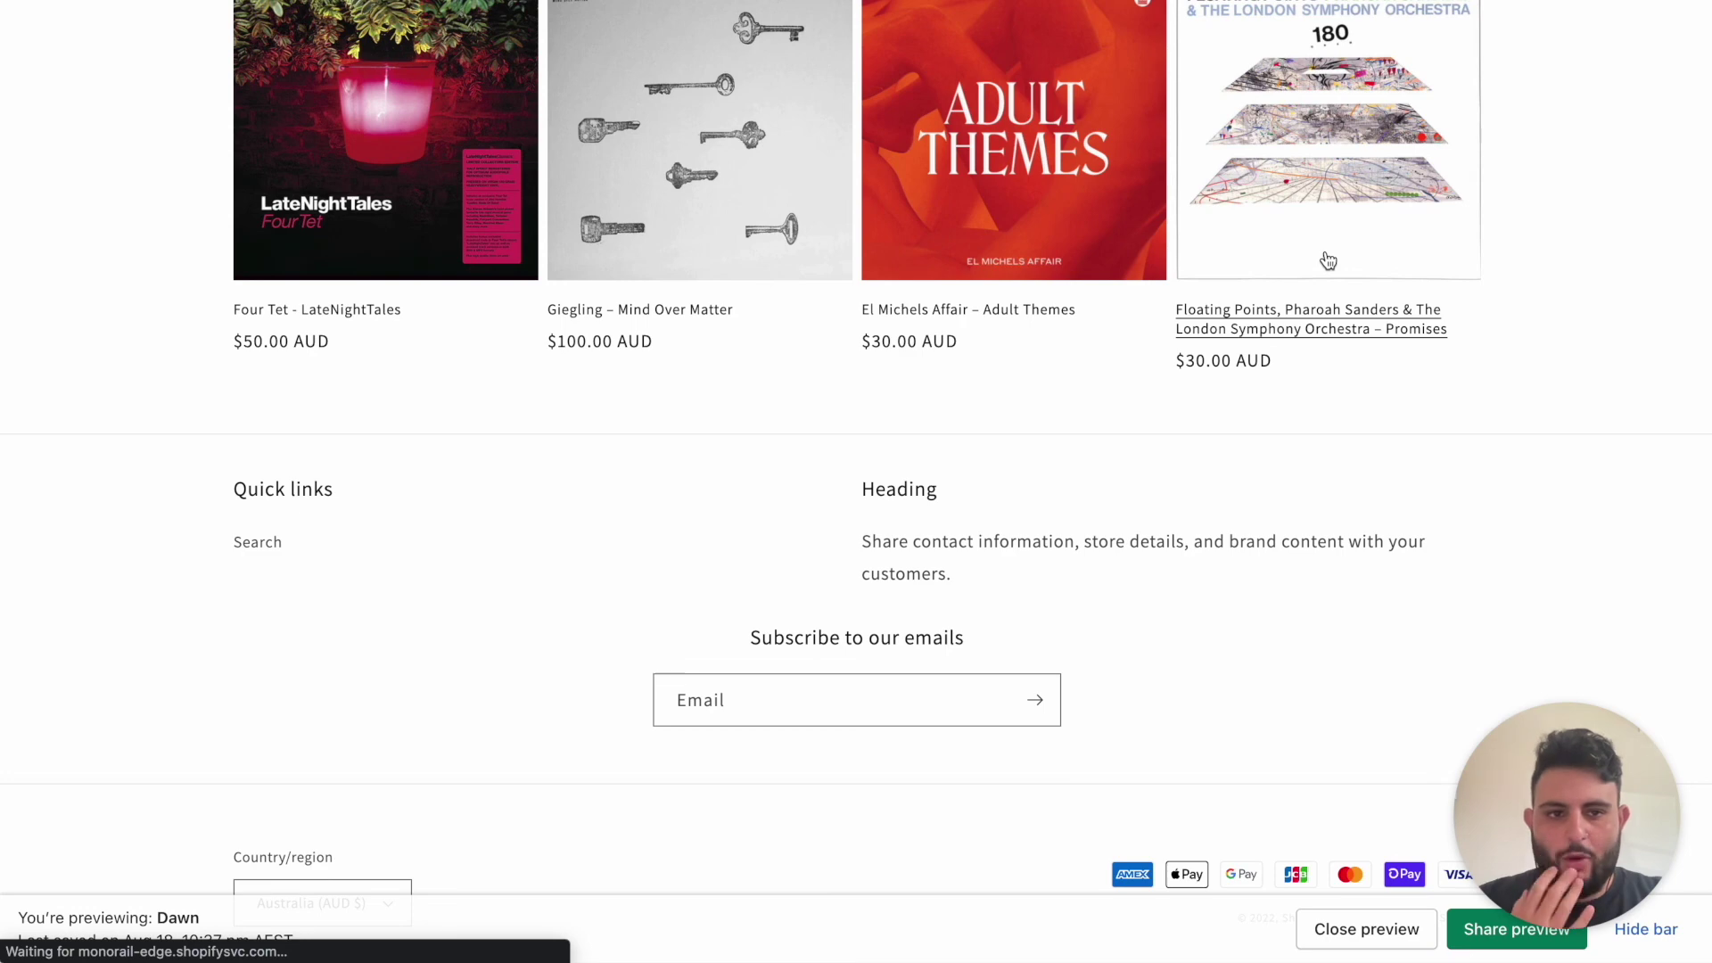
scroll(1174, 598, down, 1)
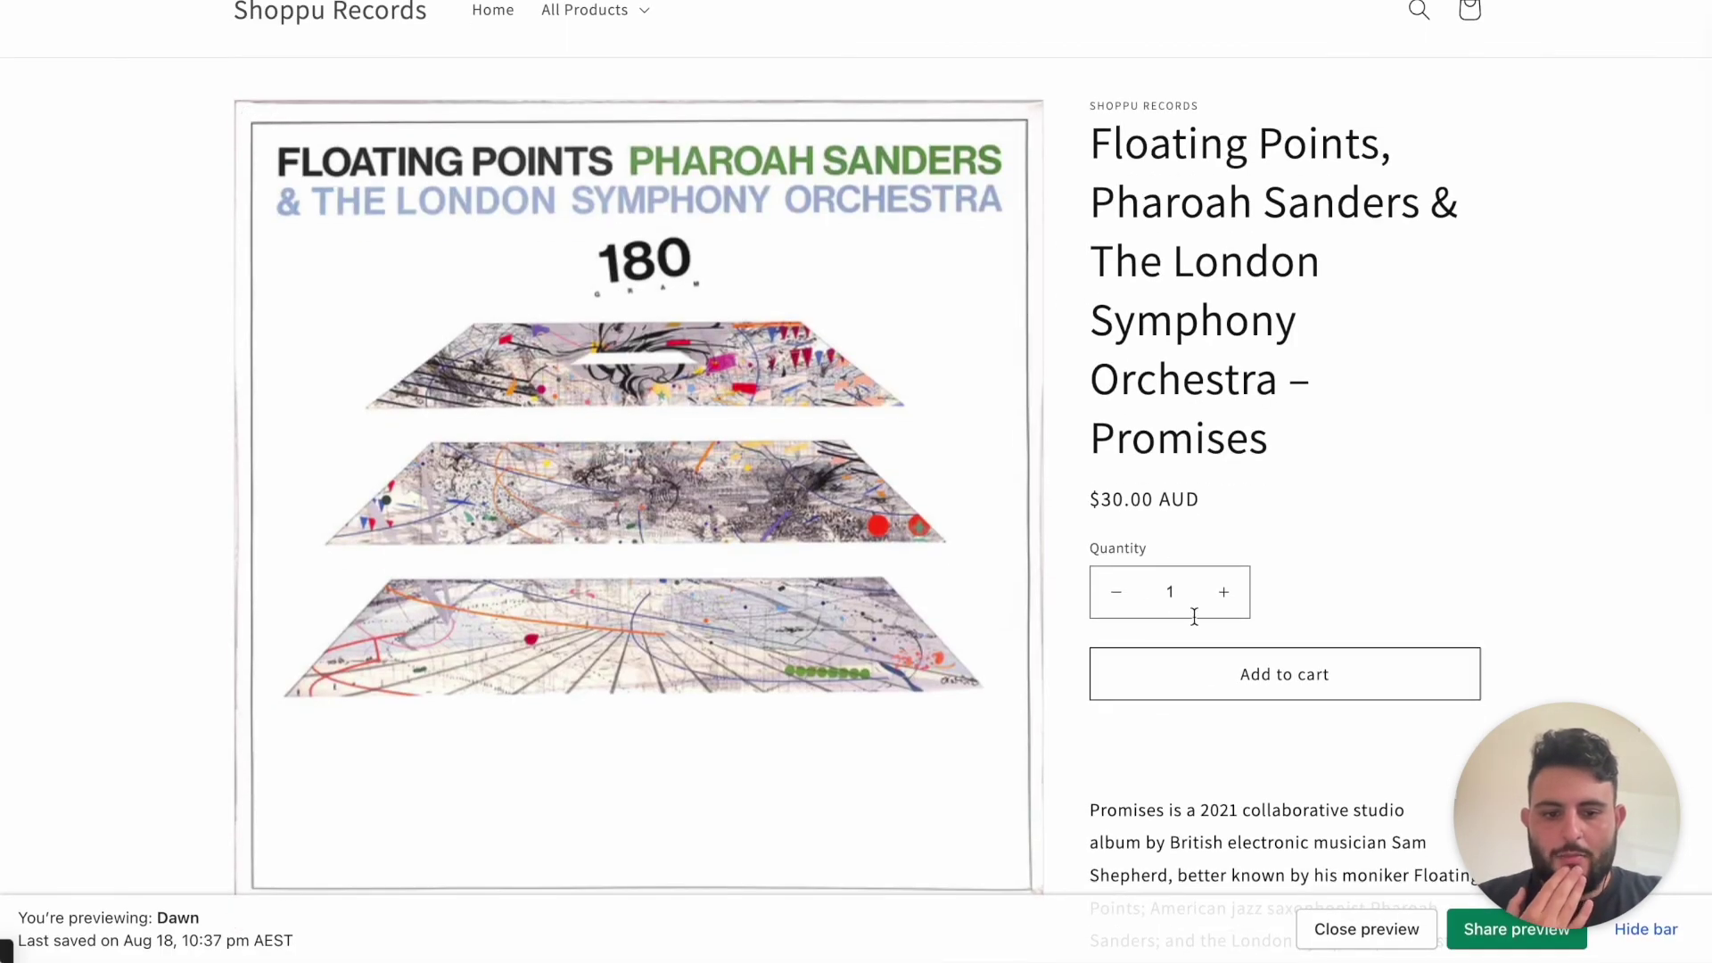
scroll(1195, 615, down, 3)
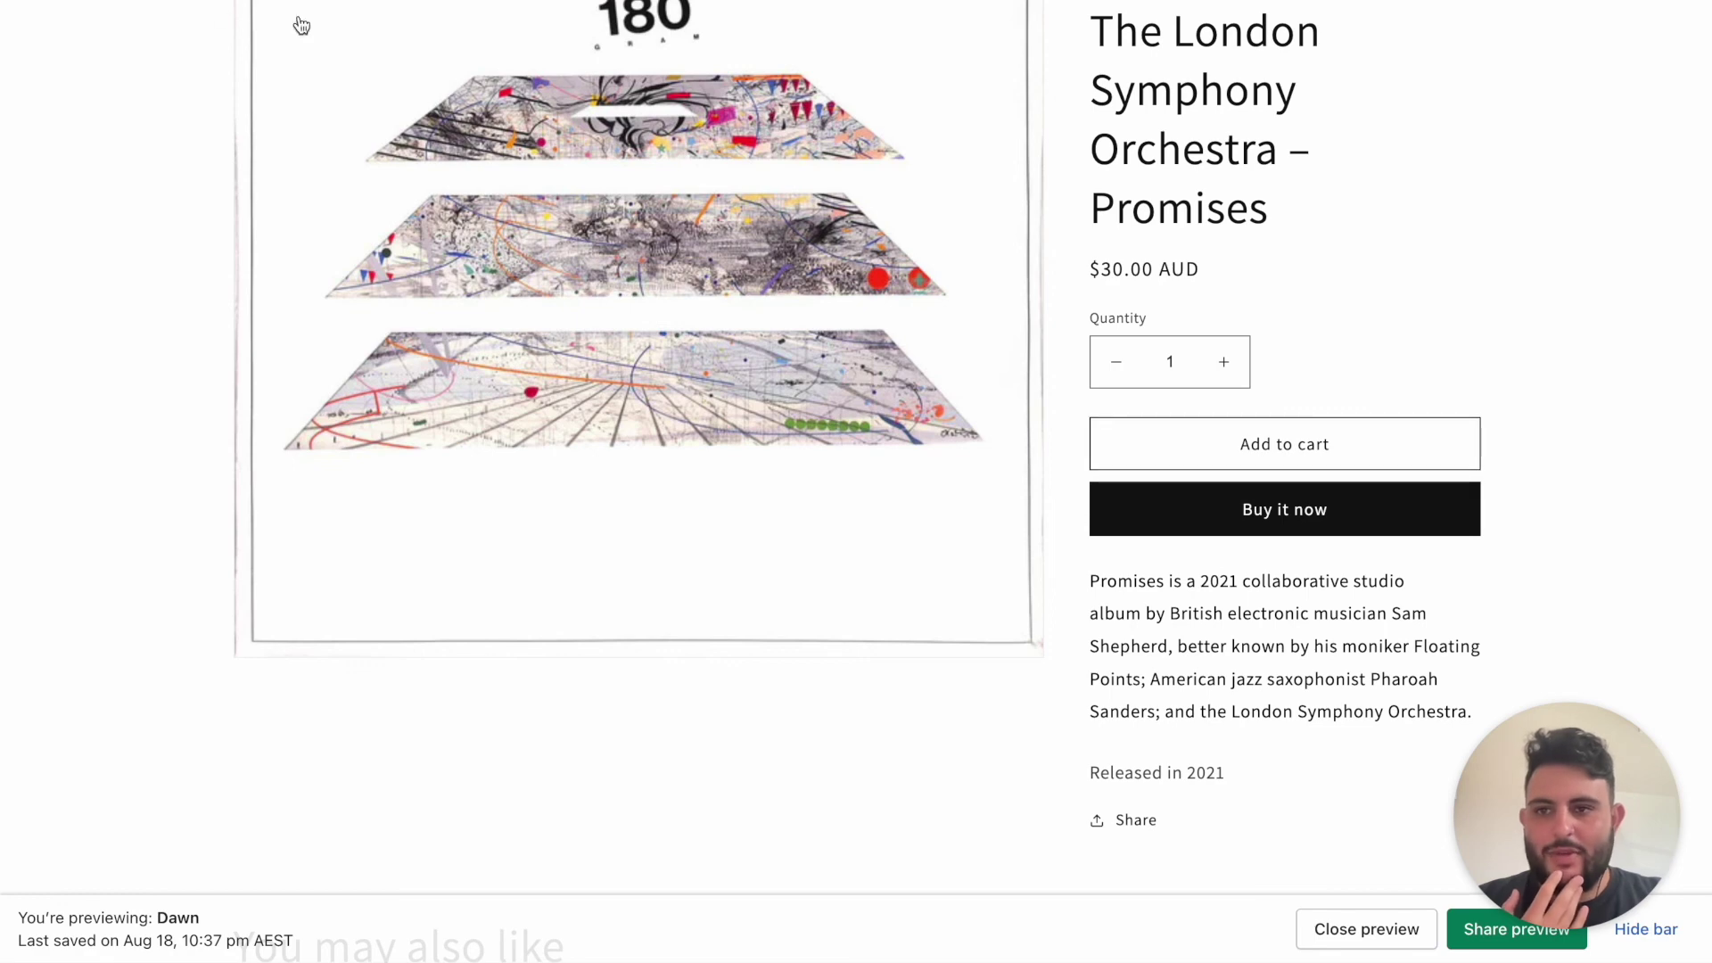
scroll(481, 425, up, 4)
scroll(482, 425, down, 1)
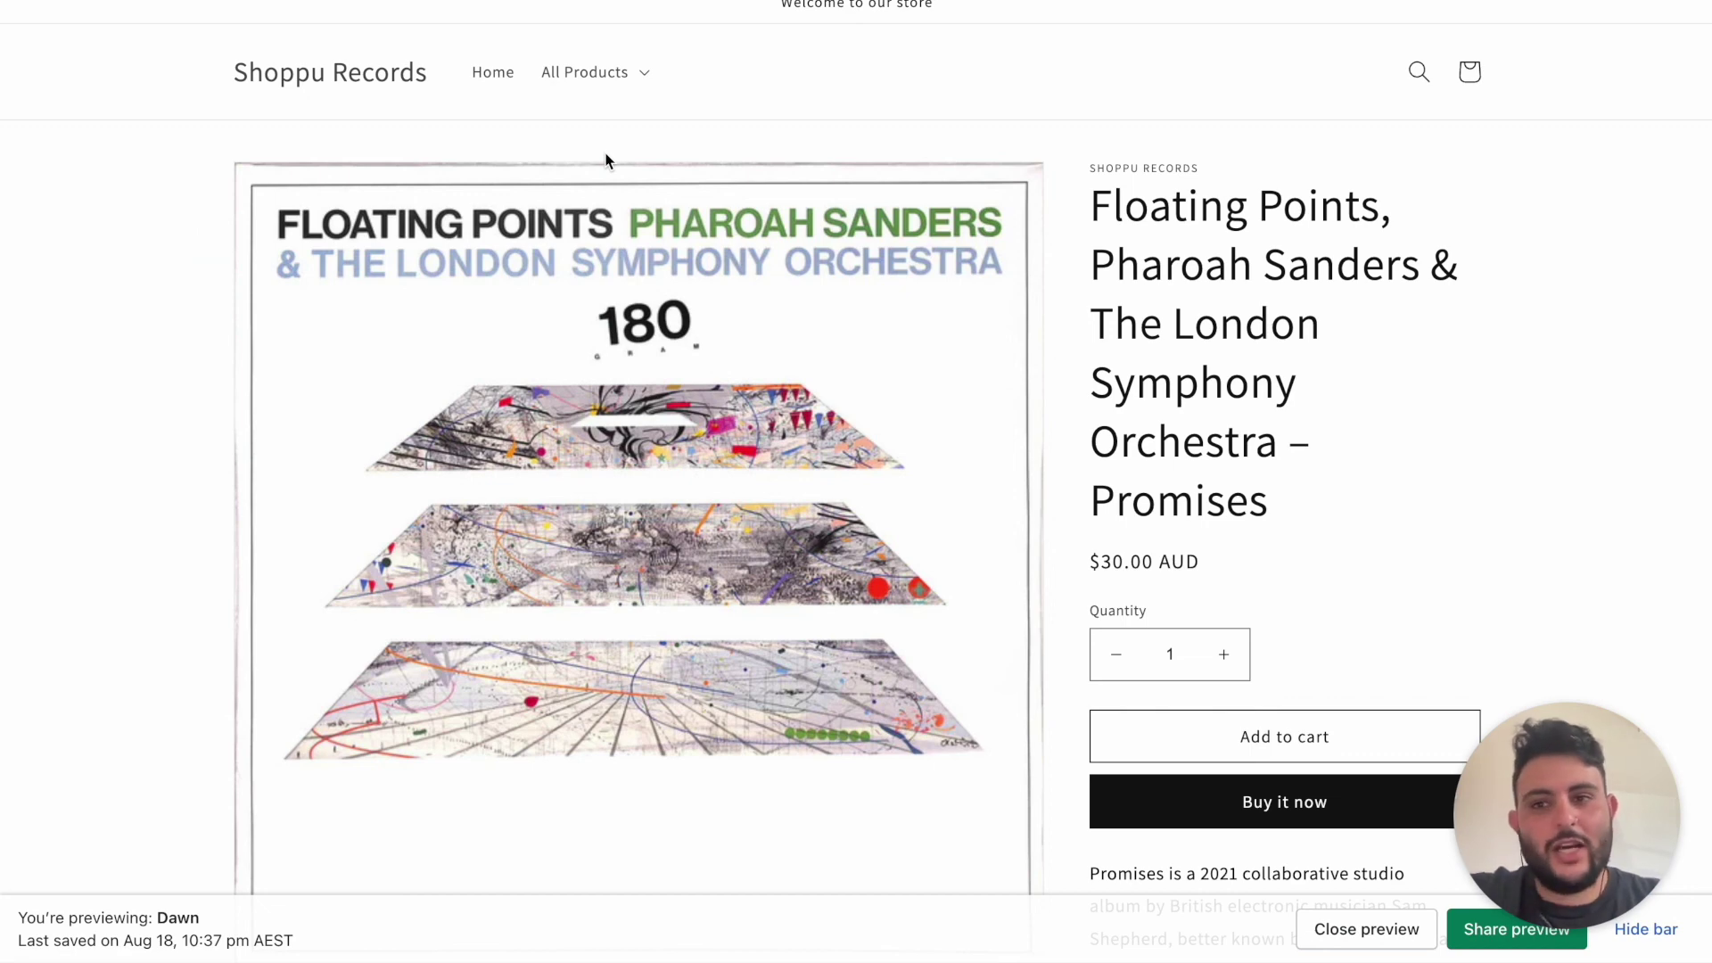
Scroll back up in the theme editor to the 'Records we are digging' featured collection settings
scroll(606, 160, up, 1)
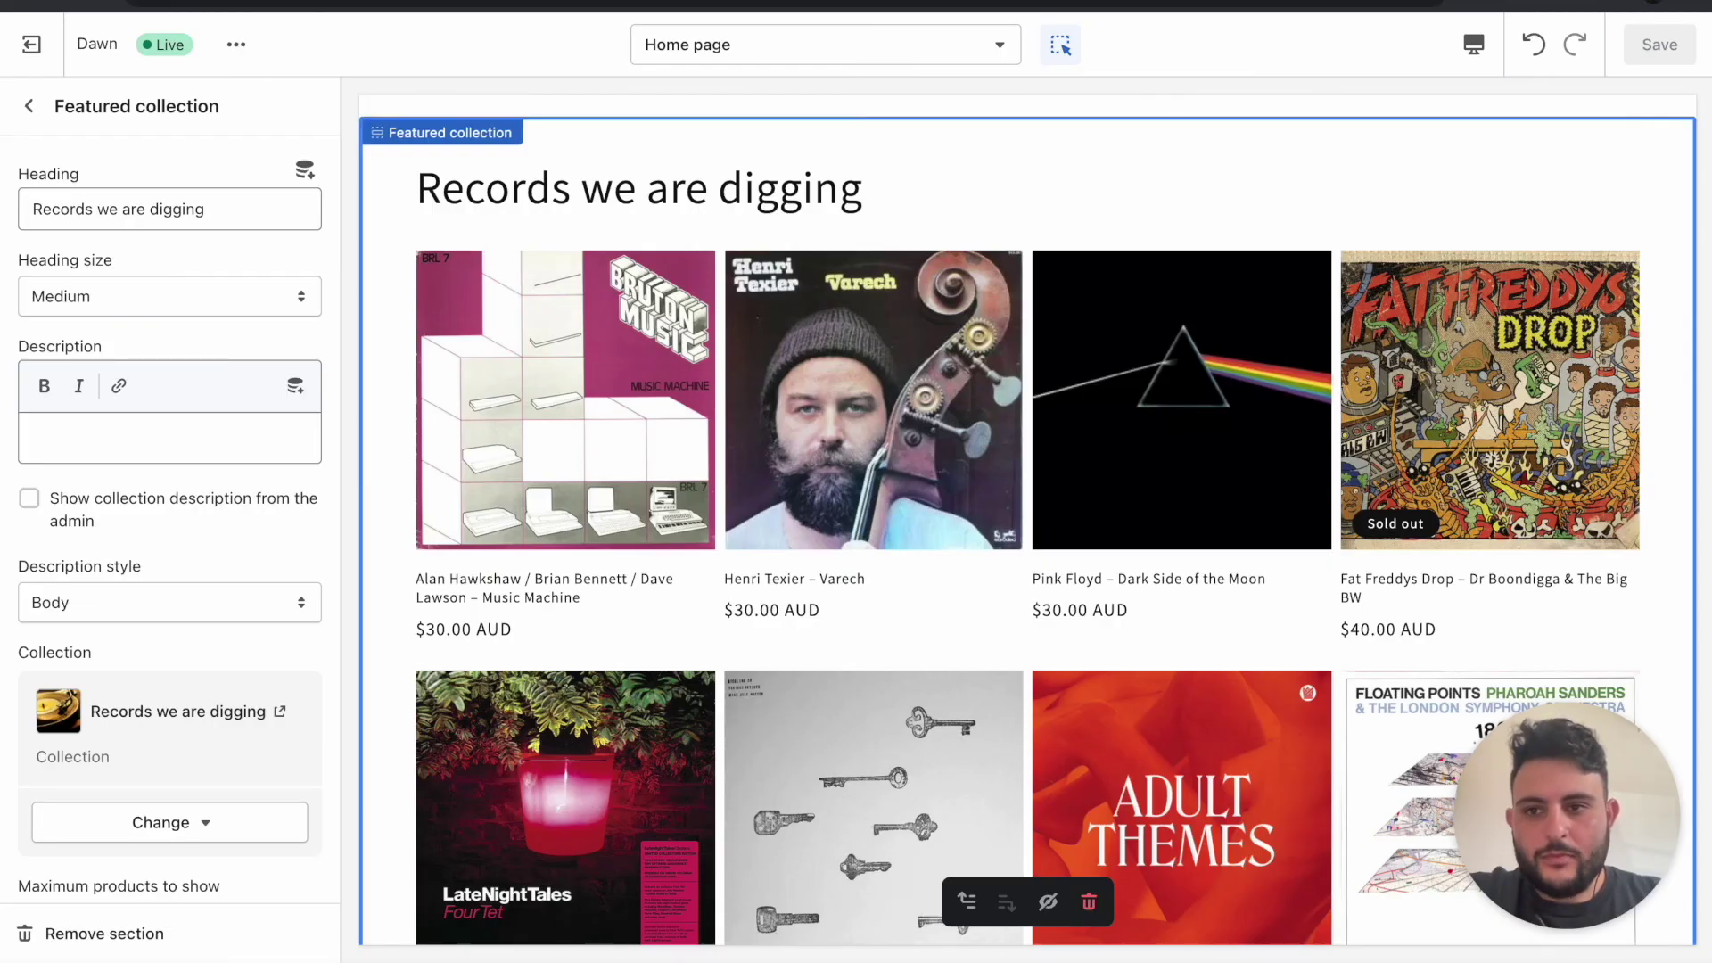
scroll(375, 107, down, 1)
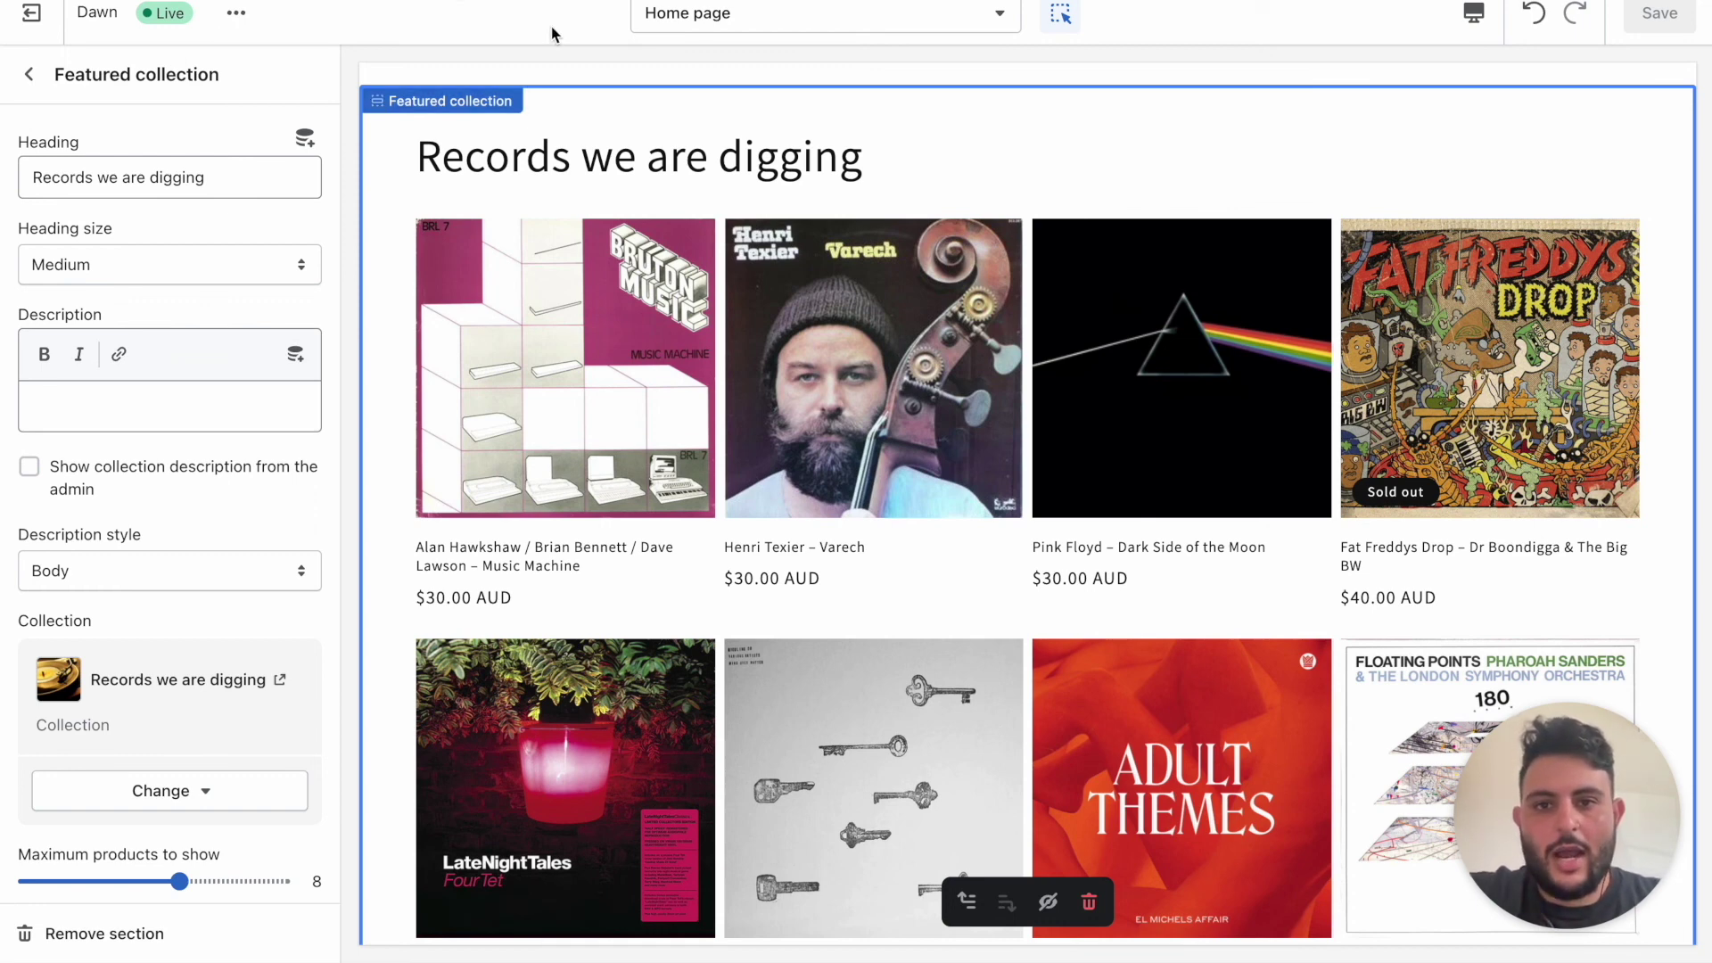
scroll(856, 482, up, 1)
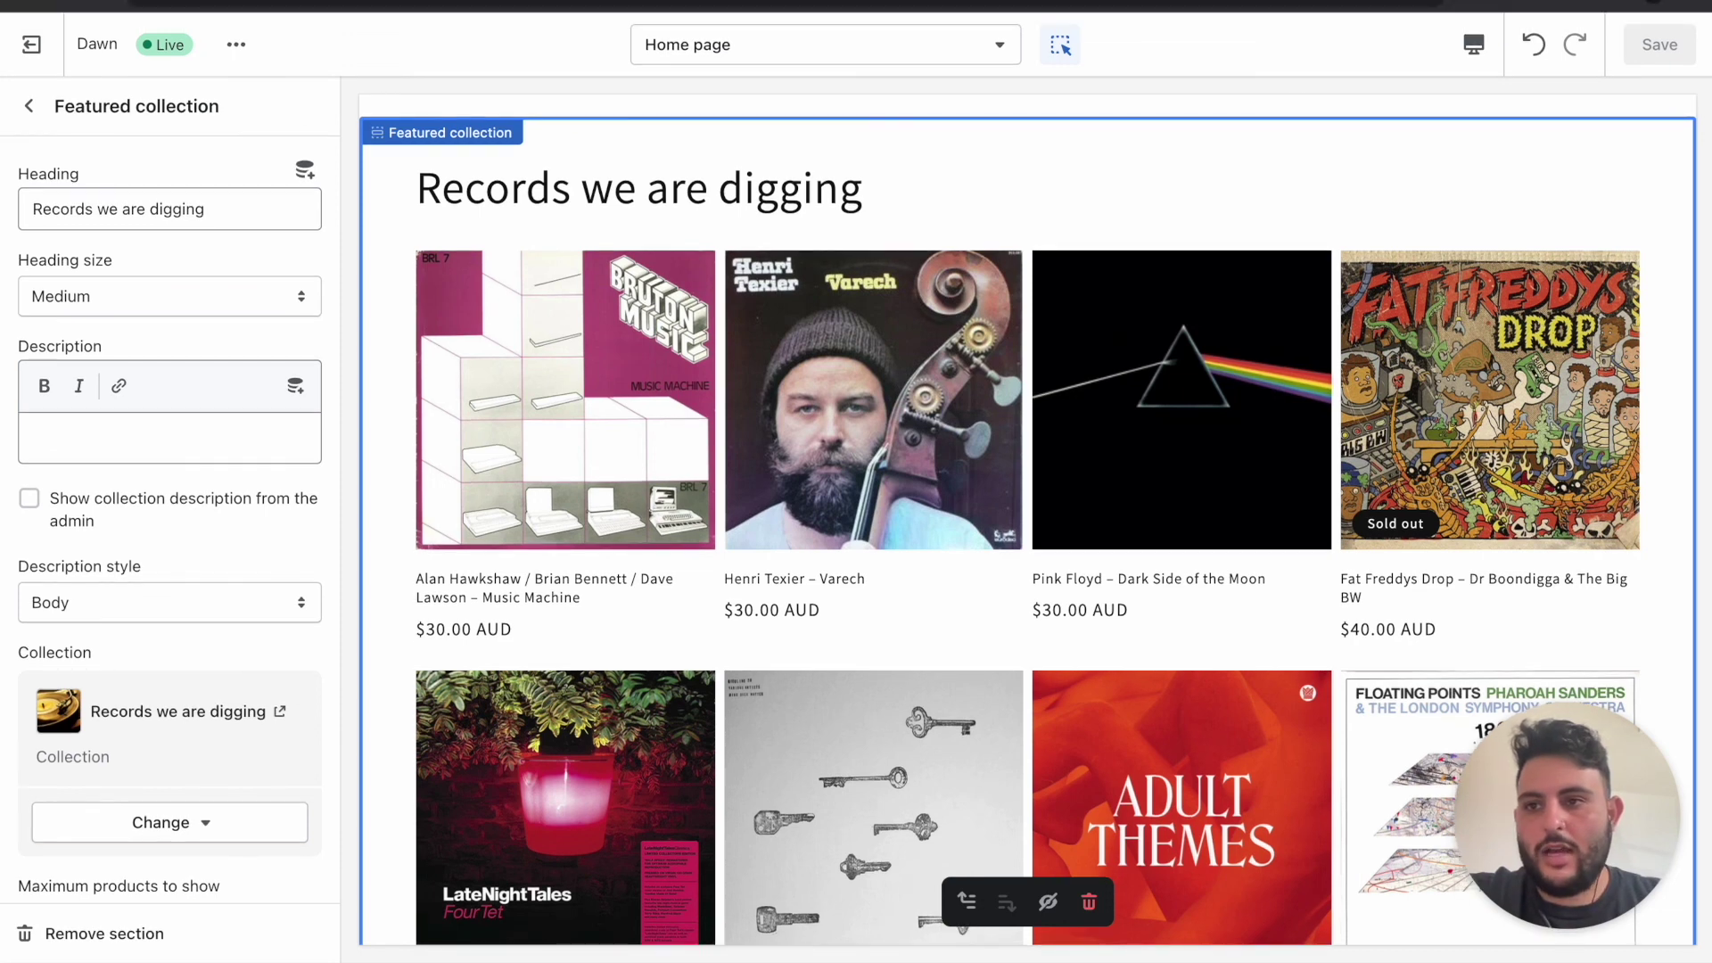
scroll(538, 181, down, 1)
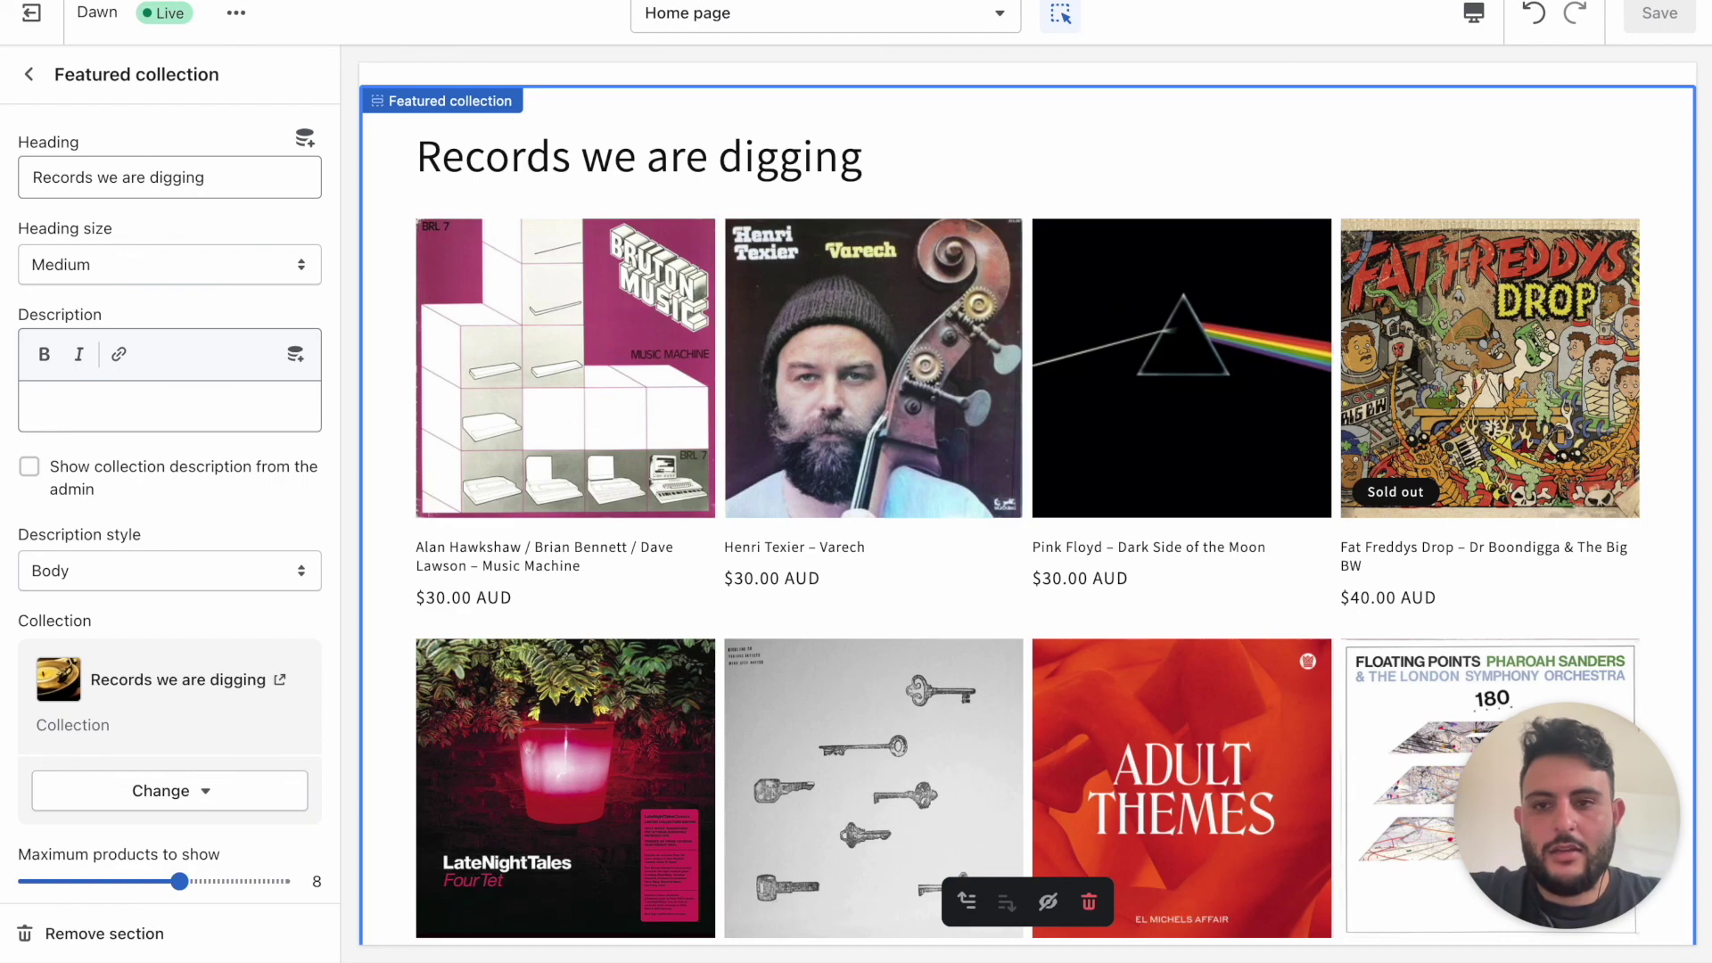
scroll(711, 18, up, 1)
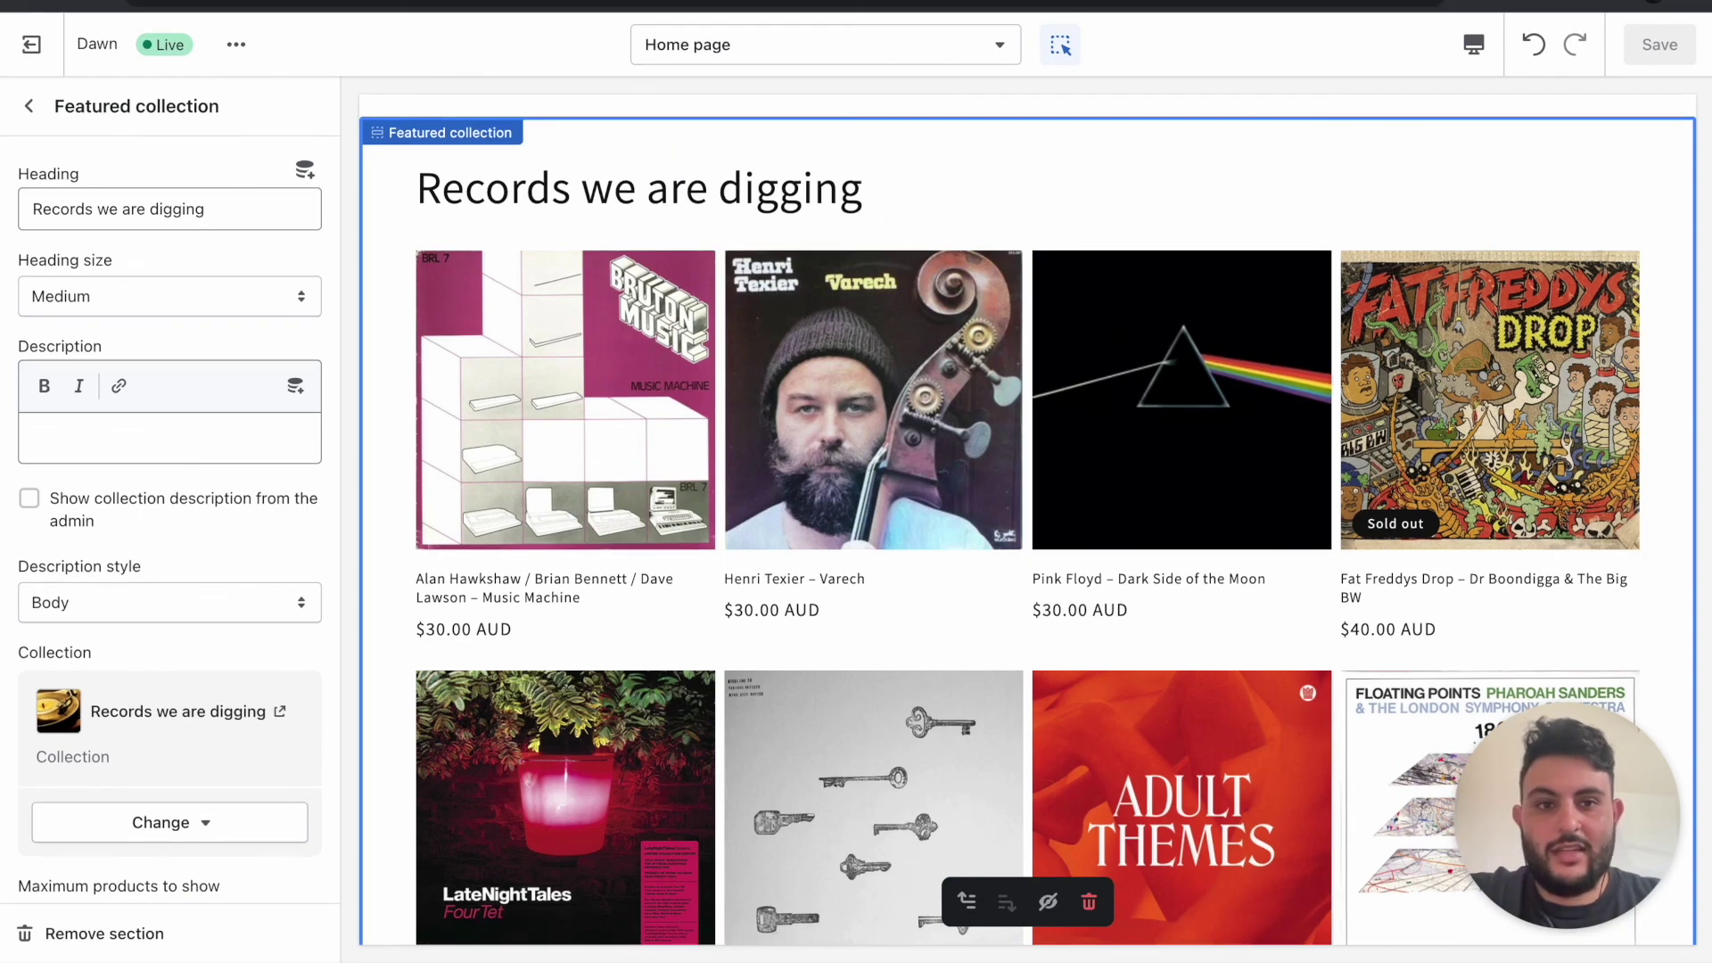